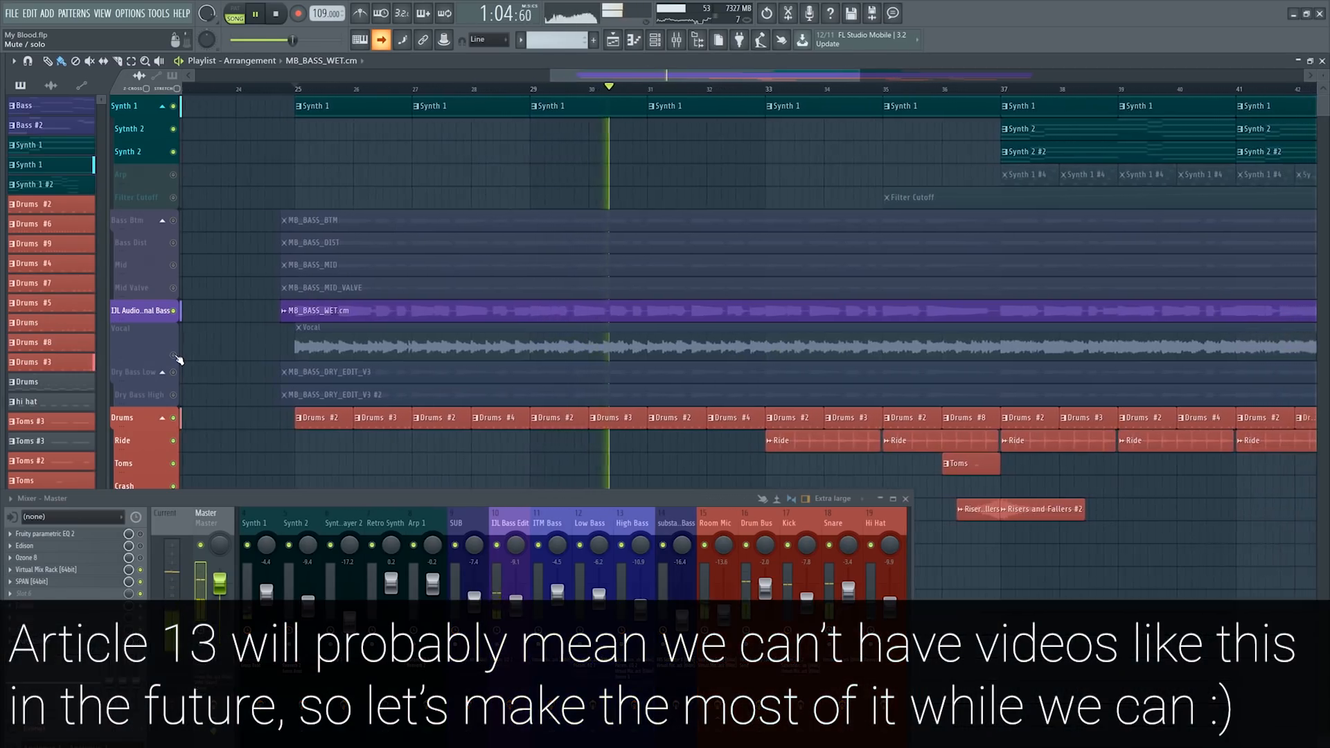
Play the arrangement and alternately unmute and mute the Vocal playlist track to compare it with the full mix
key("space")
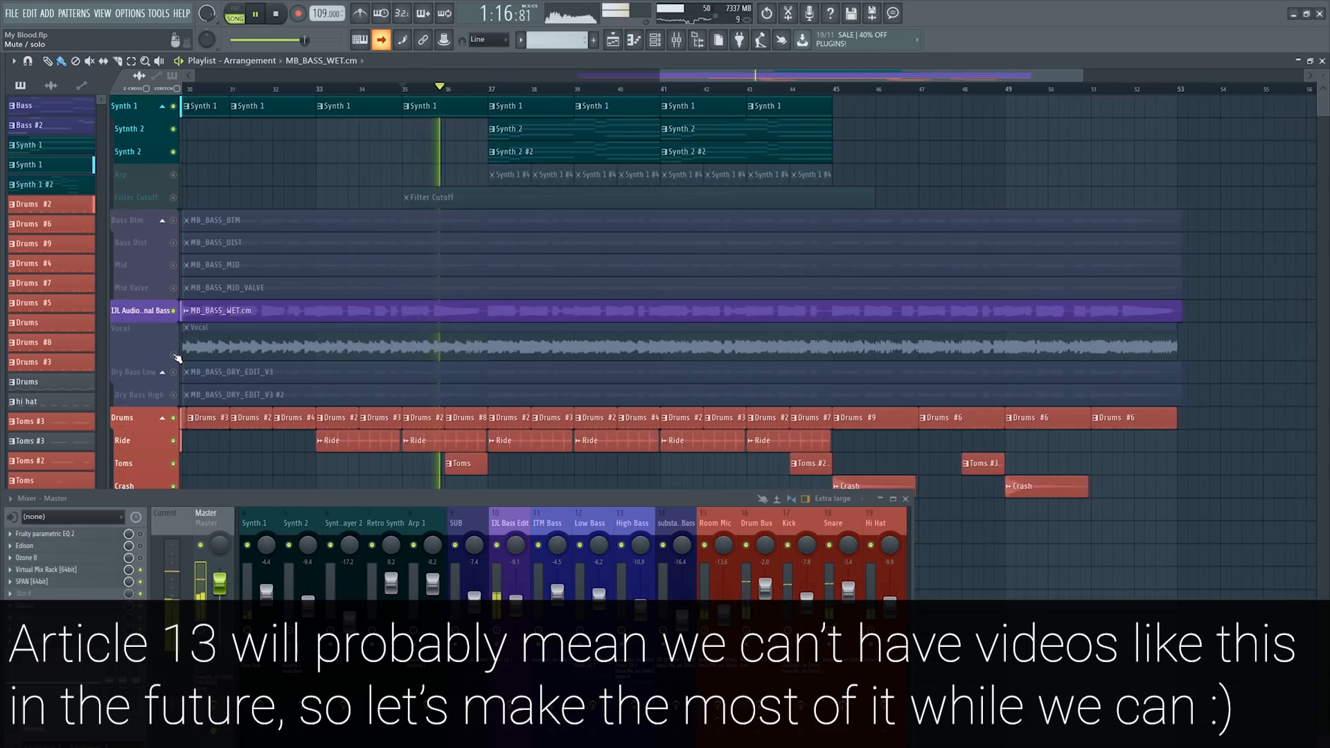
left_click(174, 356)
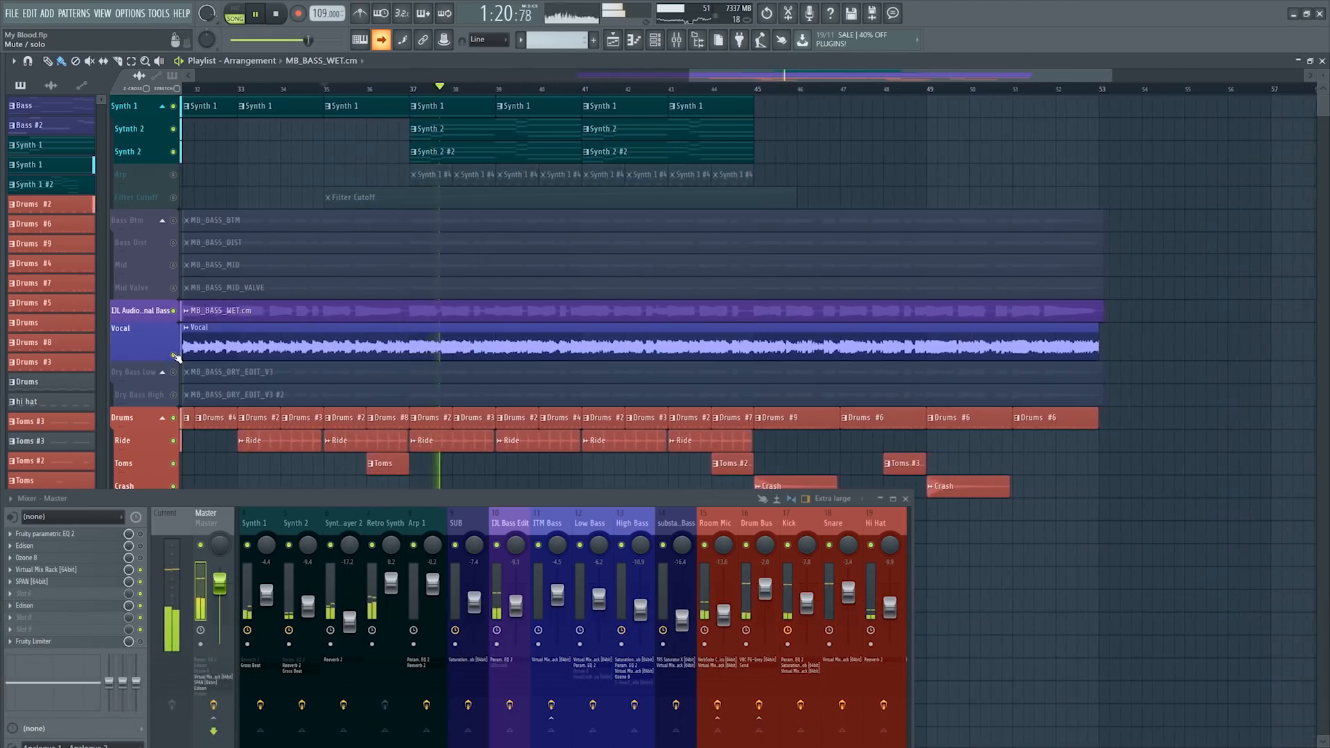
left_click(174, 356)
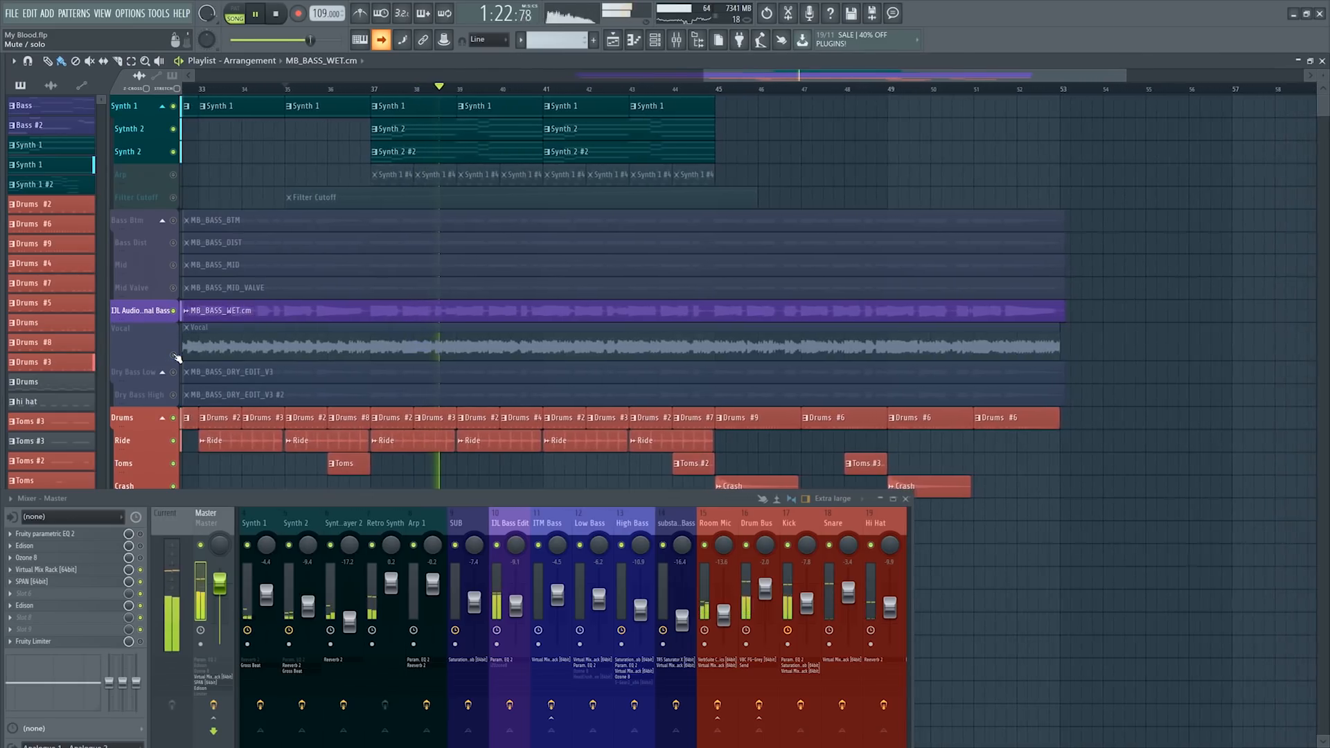
left_click(174, 356)
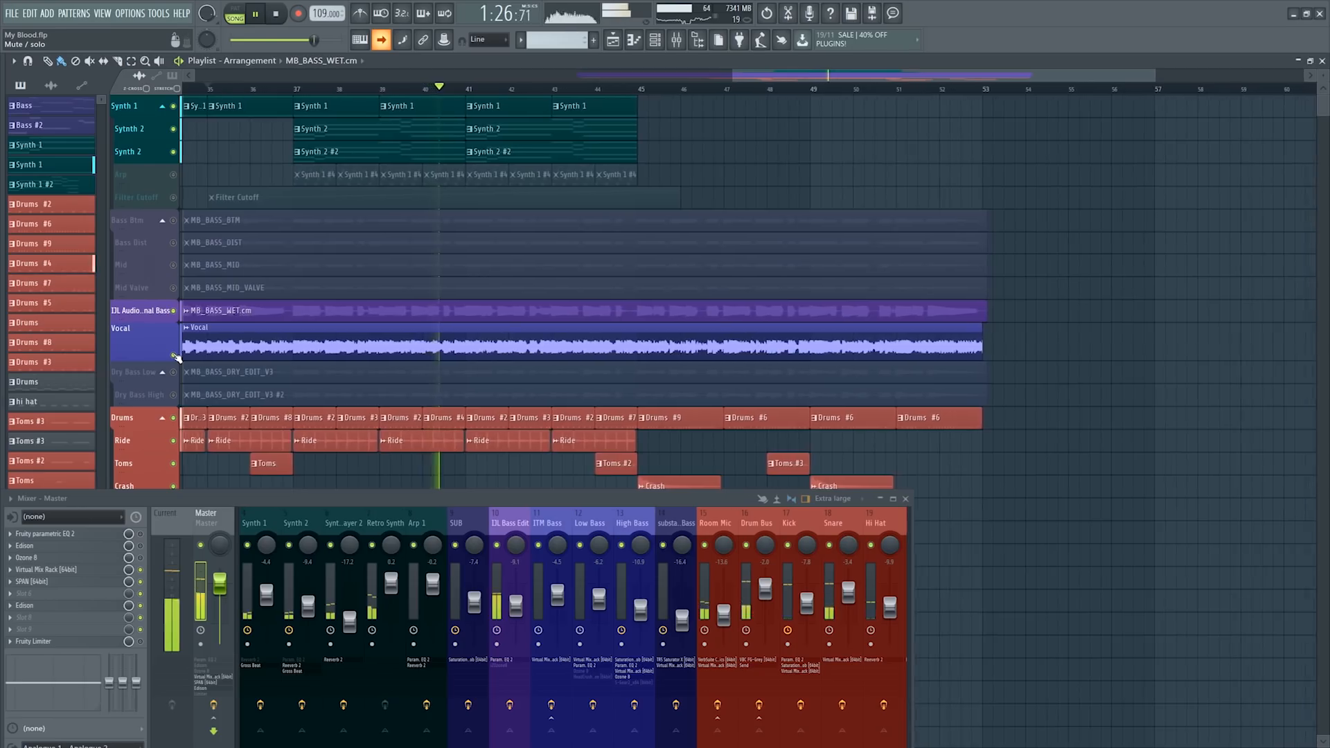
left_click(174, 356)
left_click(174, 356)
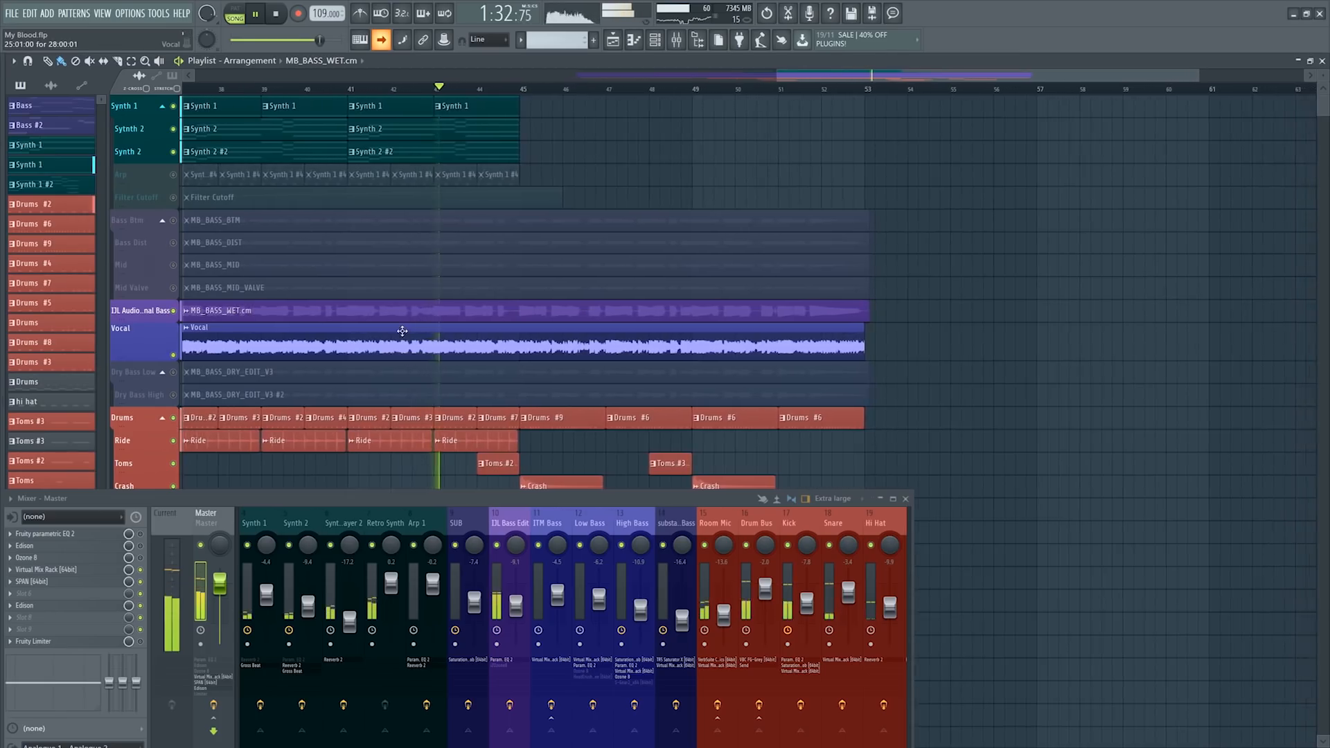
left_click(173, 356)
left_click(174, 355)
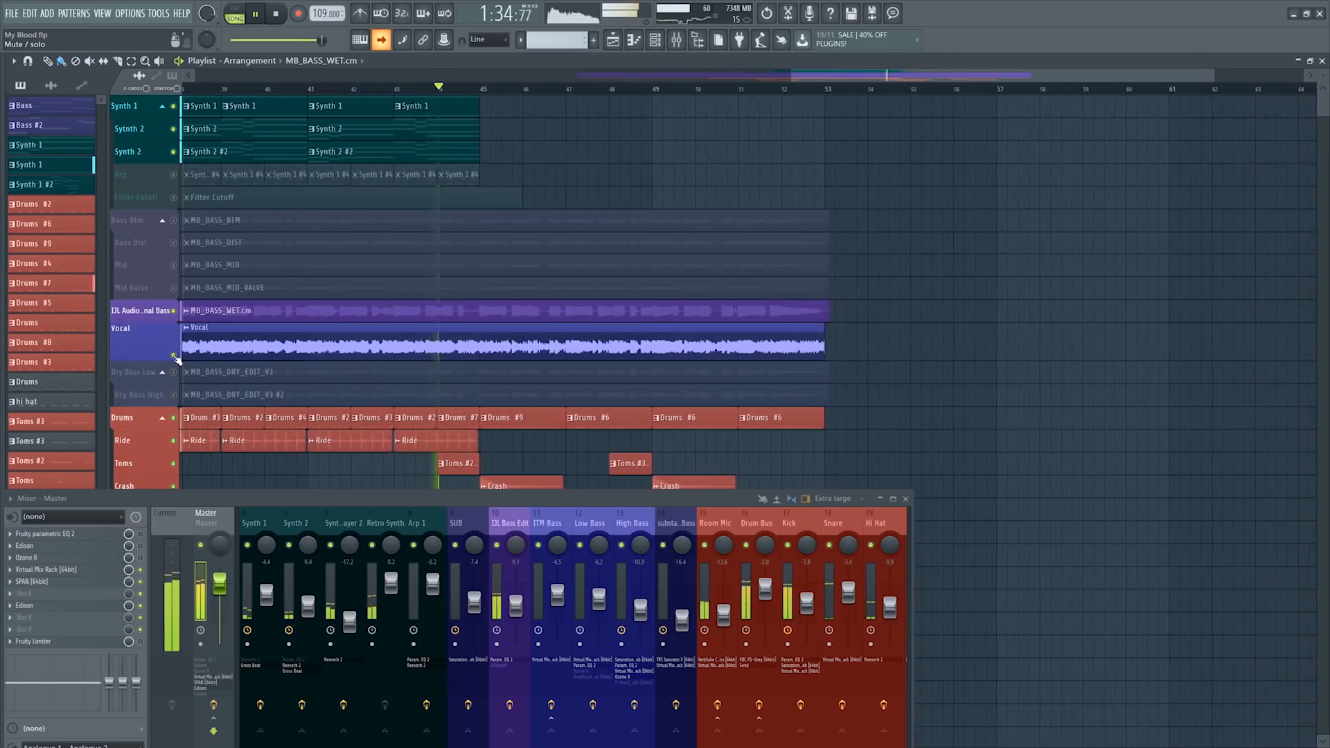
left_click(173, 356)
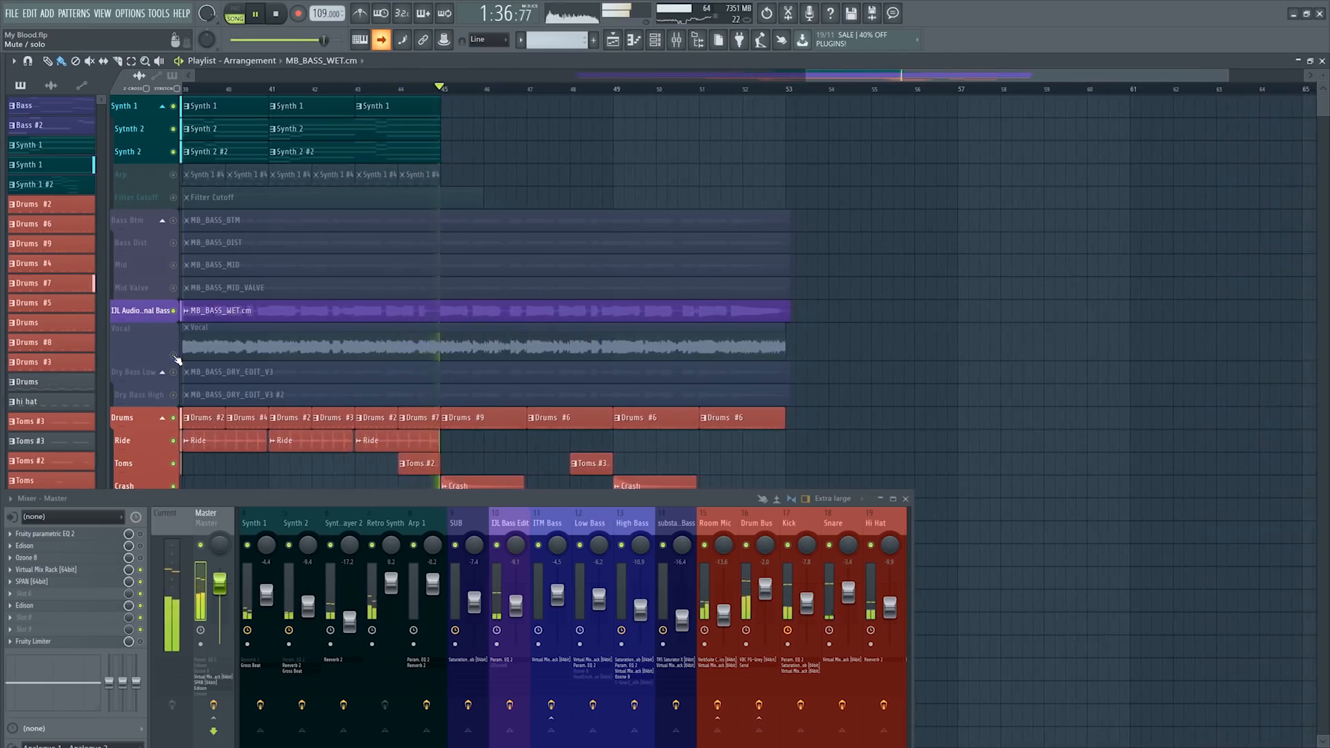
left_click(173, 355)
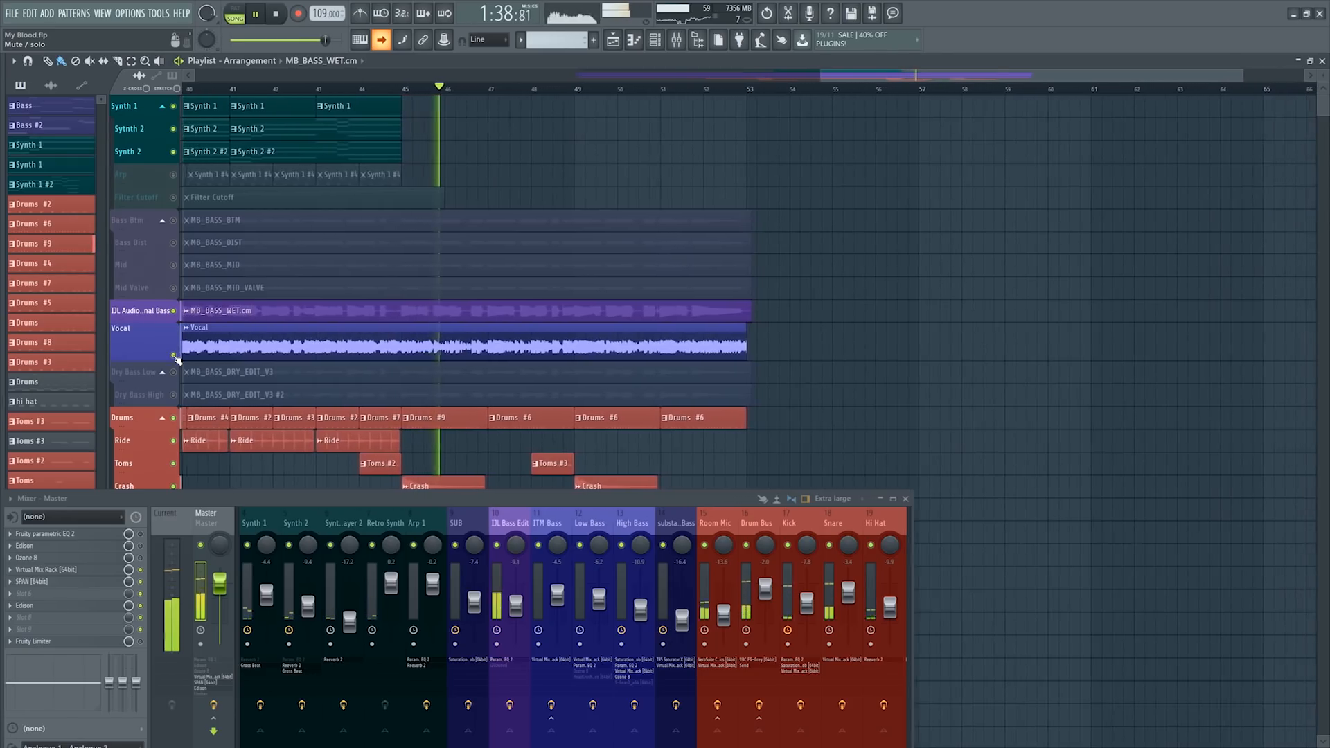
left_click(173, 355)
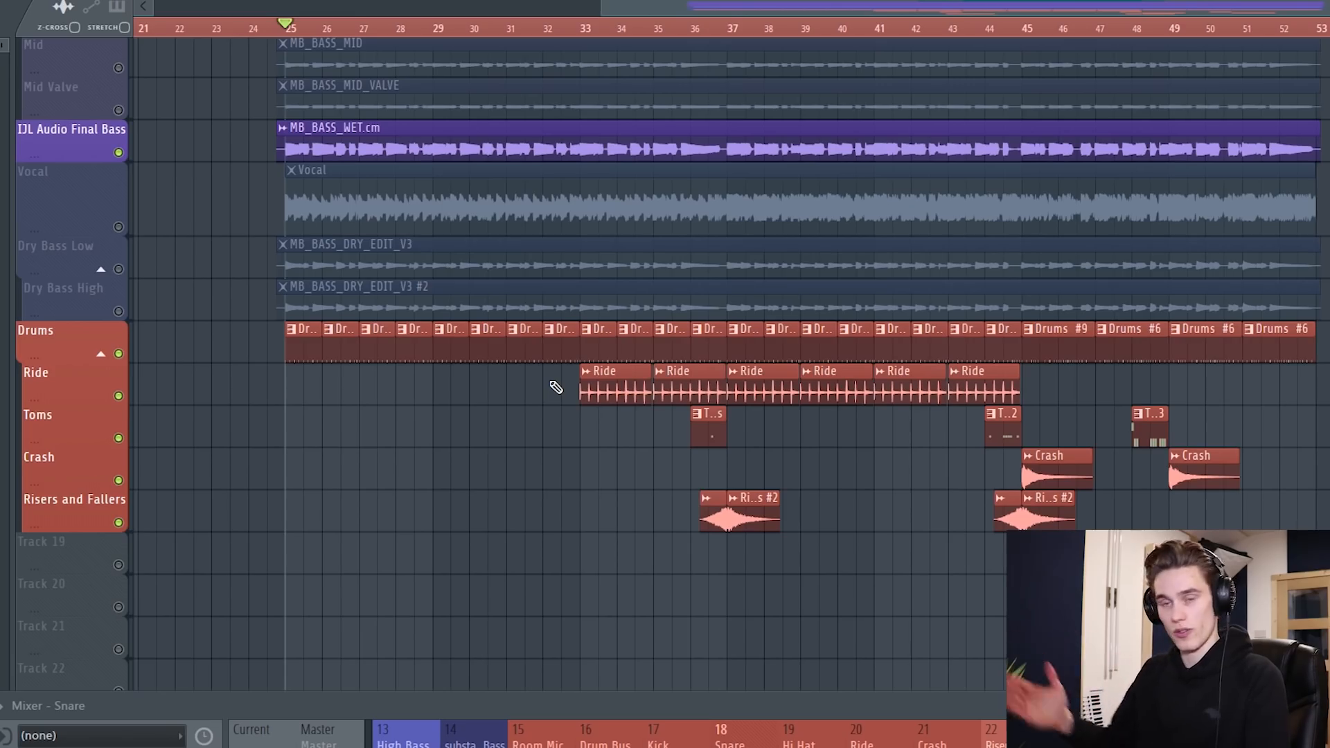
Play from bar 25 and briefly unmute the Vocal track to compare it with the bass and drums
key("space")
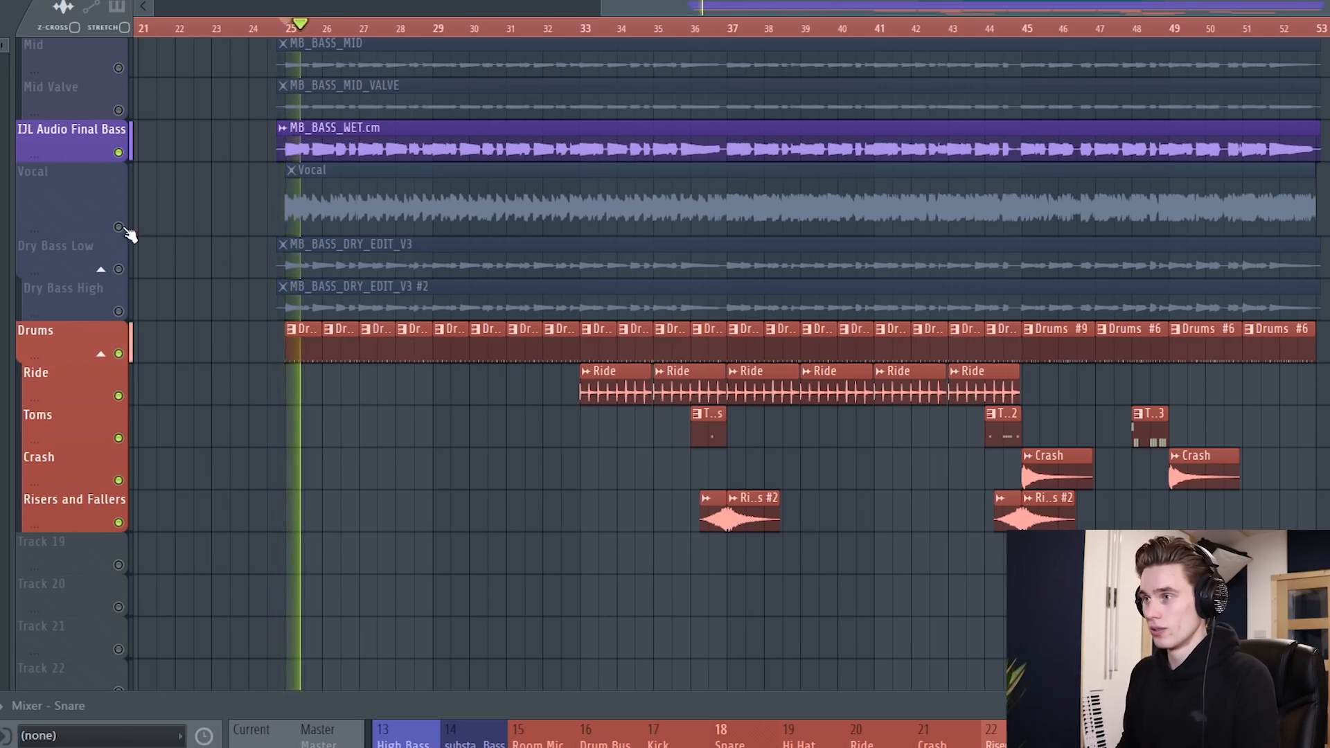
left_click(120, 228)
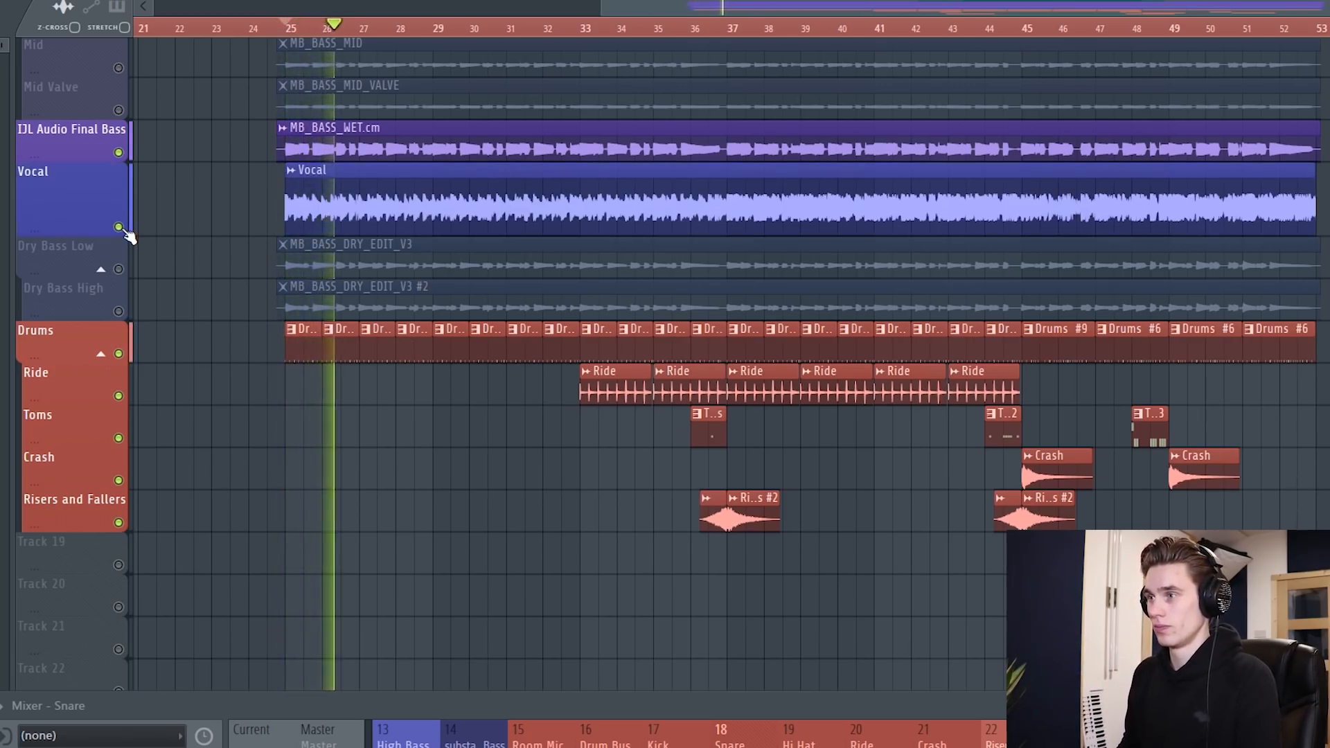
left_click(120, 228)
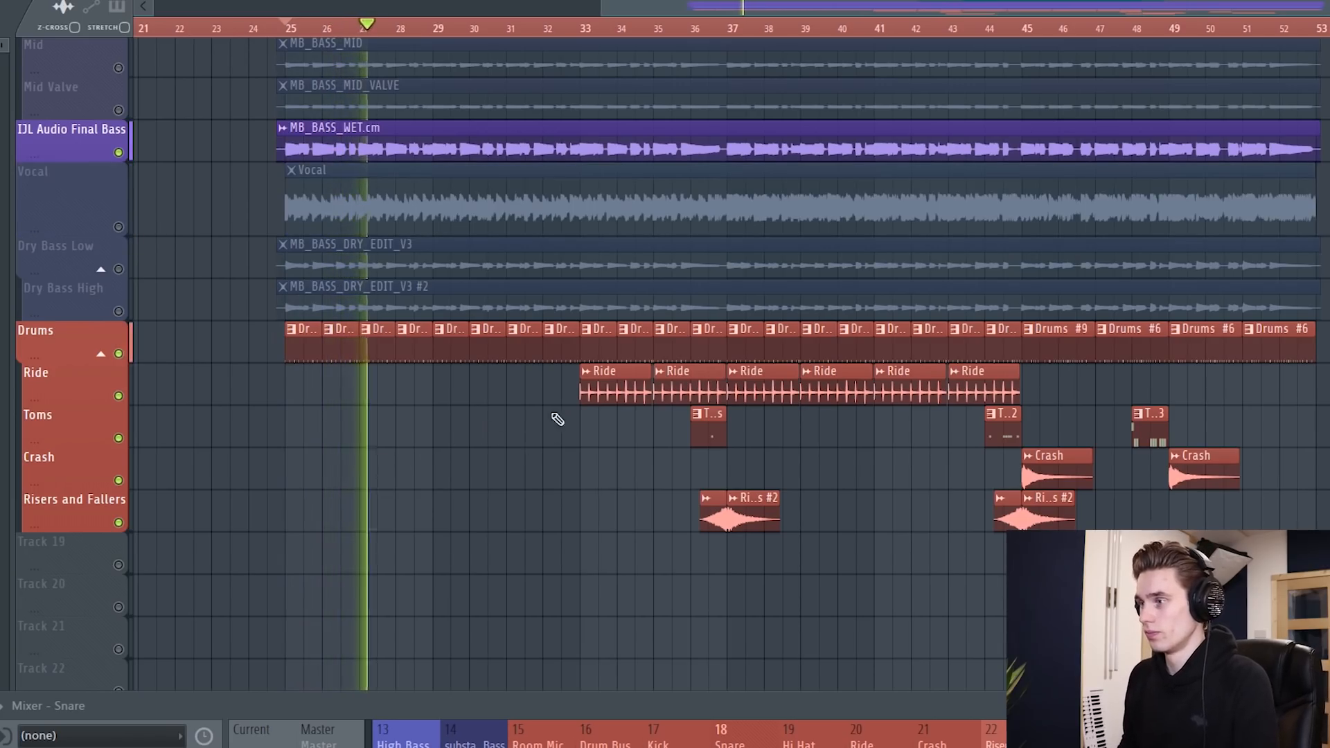
Mute the IJL Audio Final Bass track and compare the drums alone with the Vocal track during playback
left_click(119, 152)
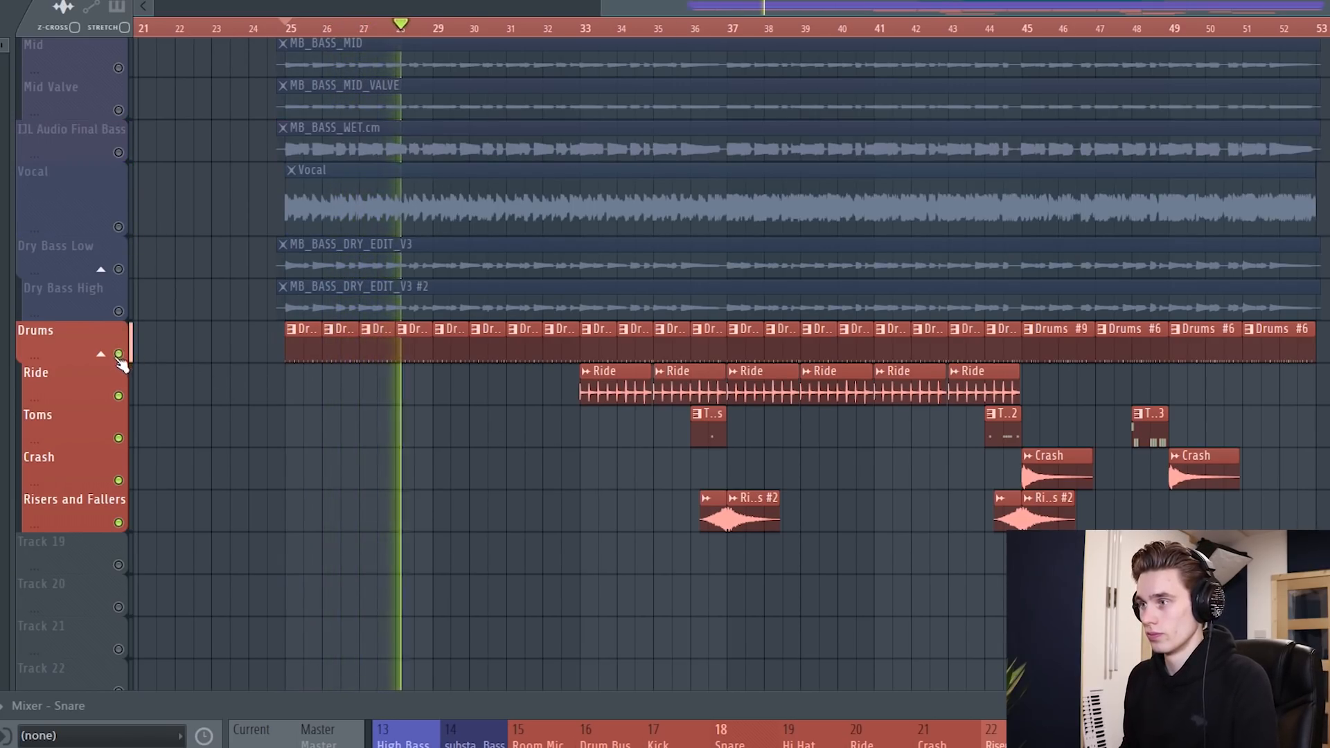
left_click(119, 228)
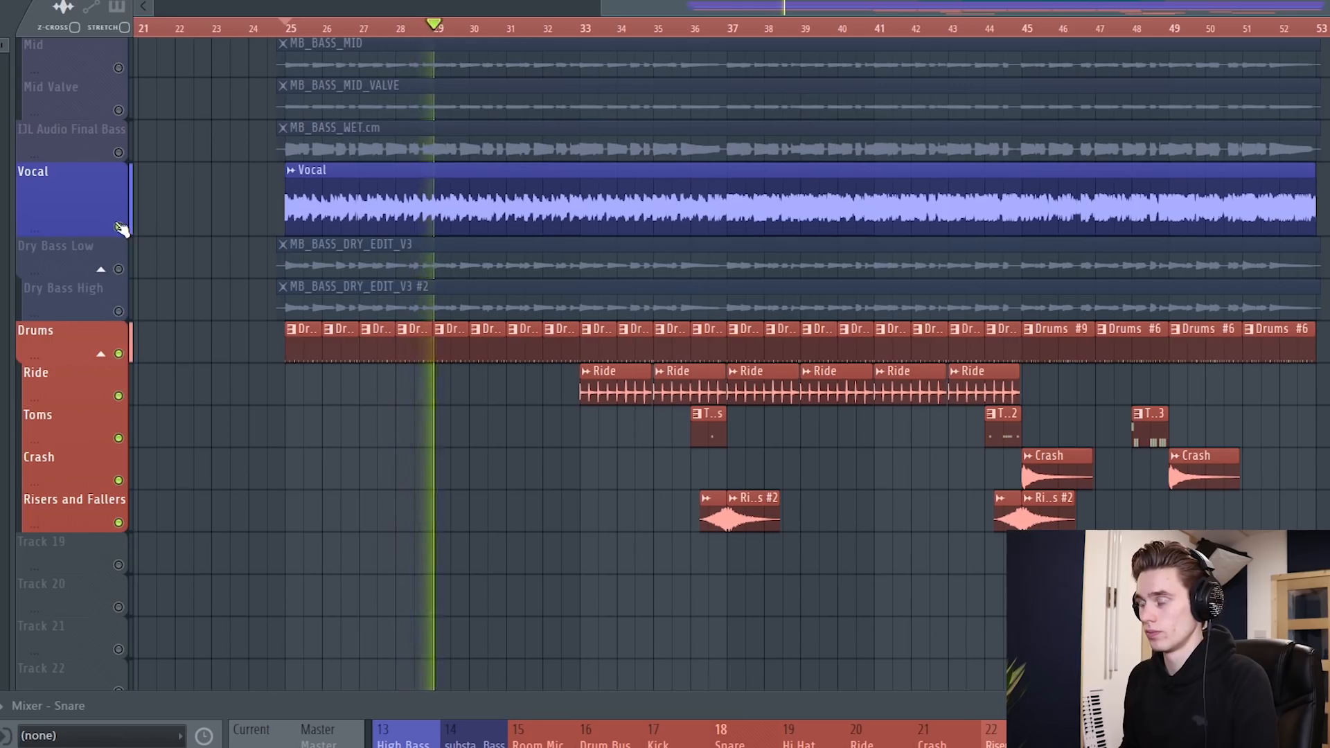
left_click(119, 228)
key("space")
Play the ride section from bar 33, switching the Vocal track on and off against the drums
left_click(581, 27)
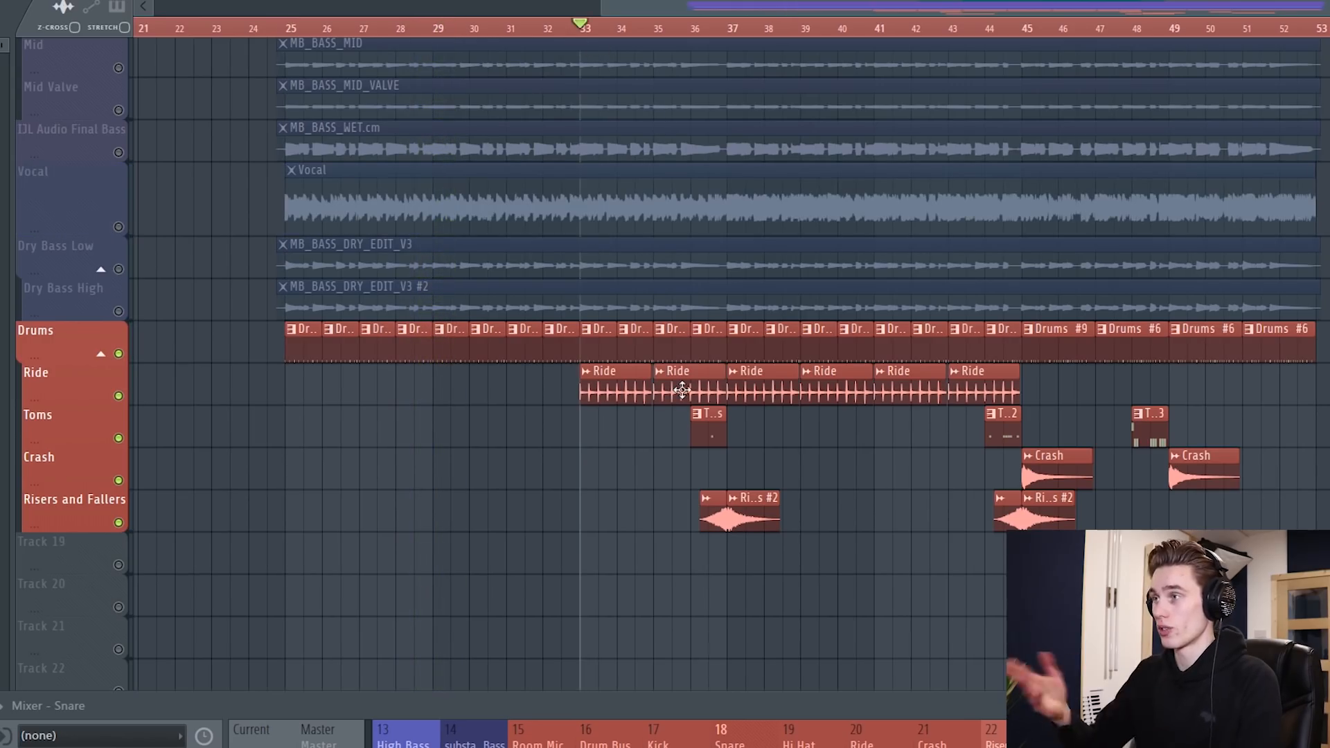
key("space")
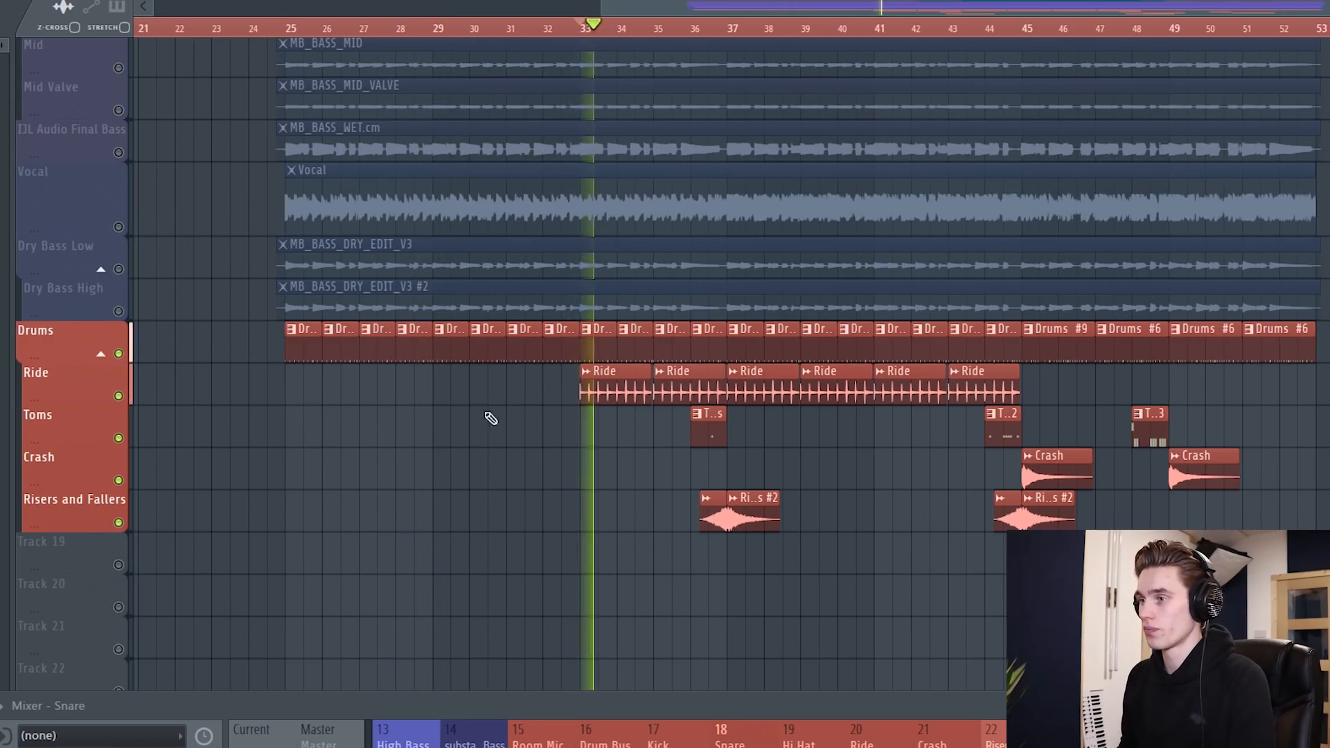
left_click(119, 228)
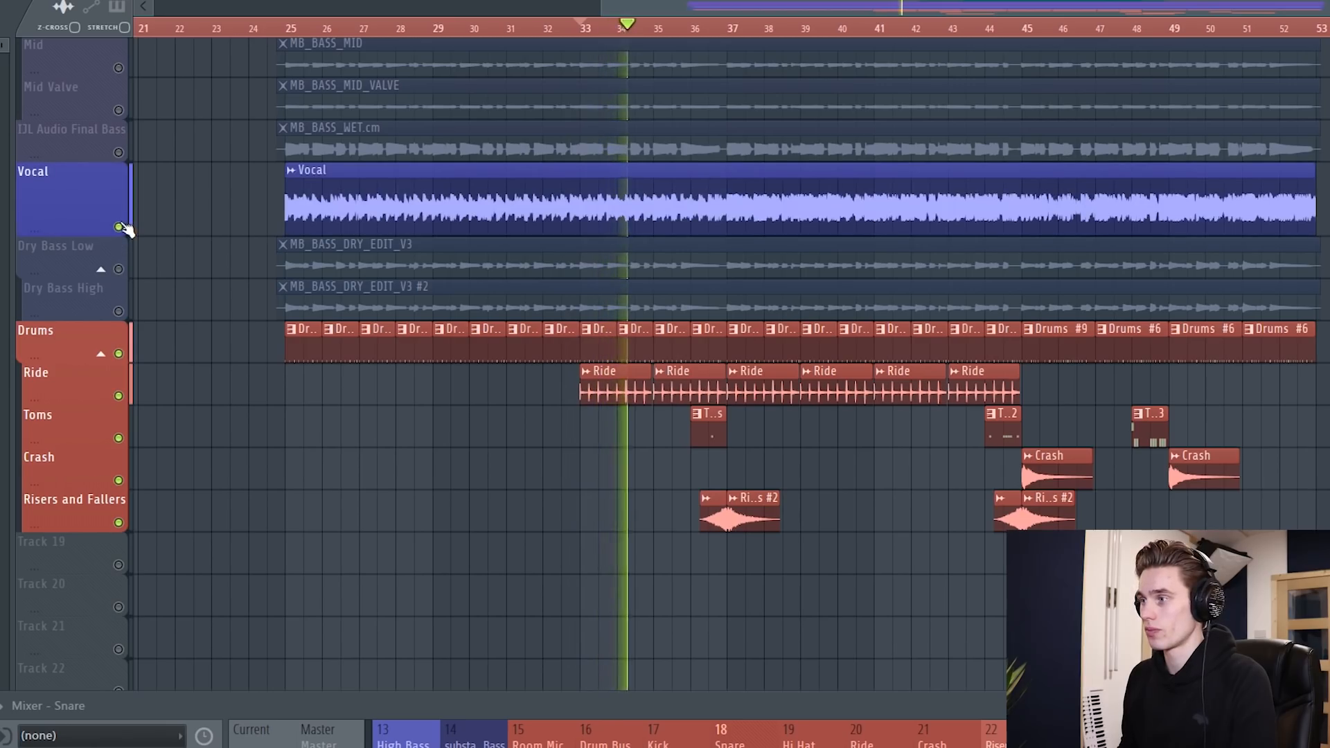
left_click(120, 227)
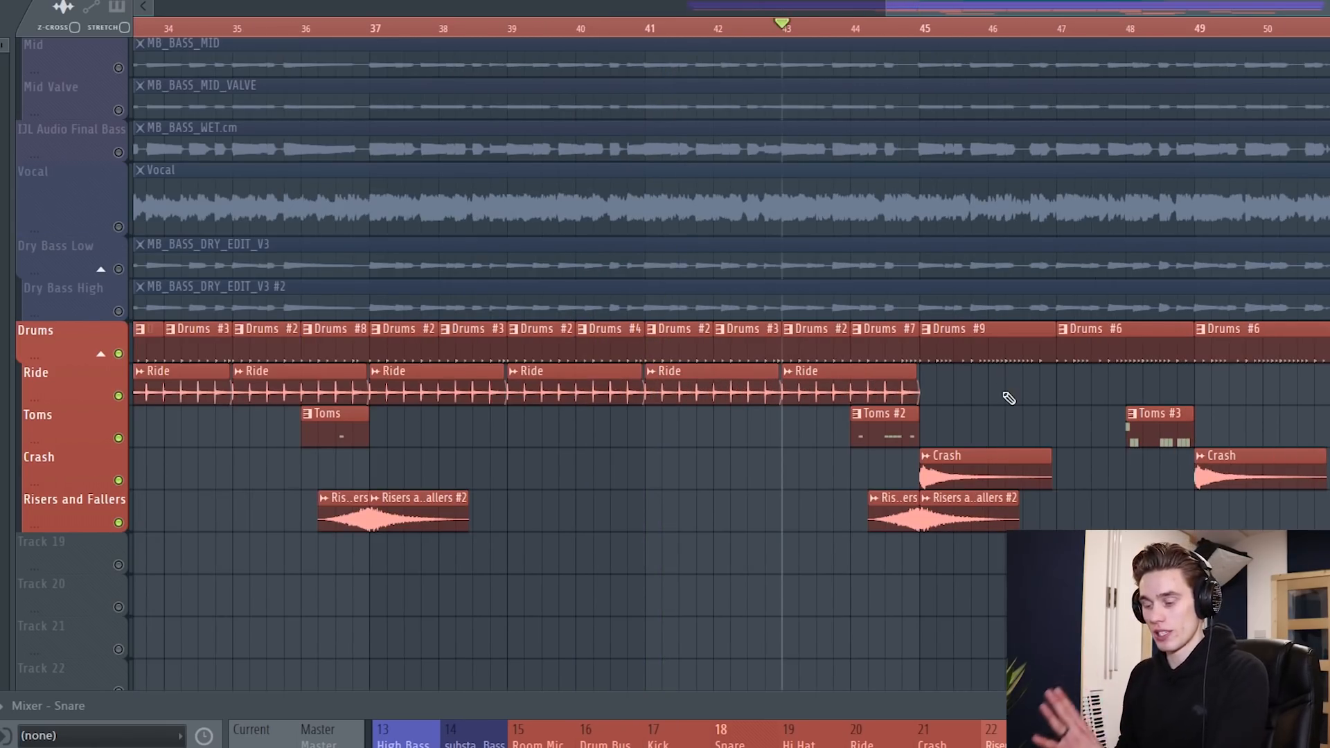
Play from bar 43 through the tom fill and crash, toggling the Vocal track to compare it with the drums
key("space")
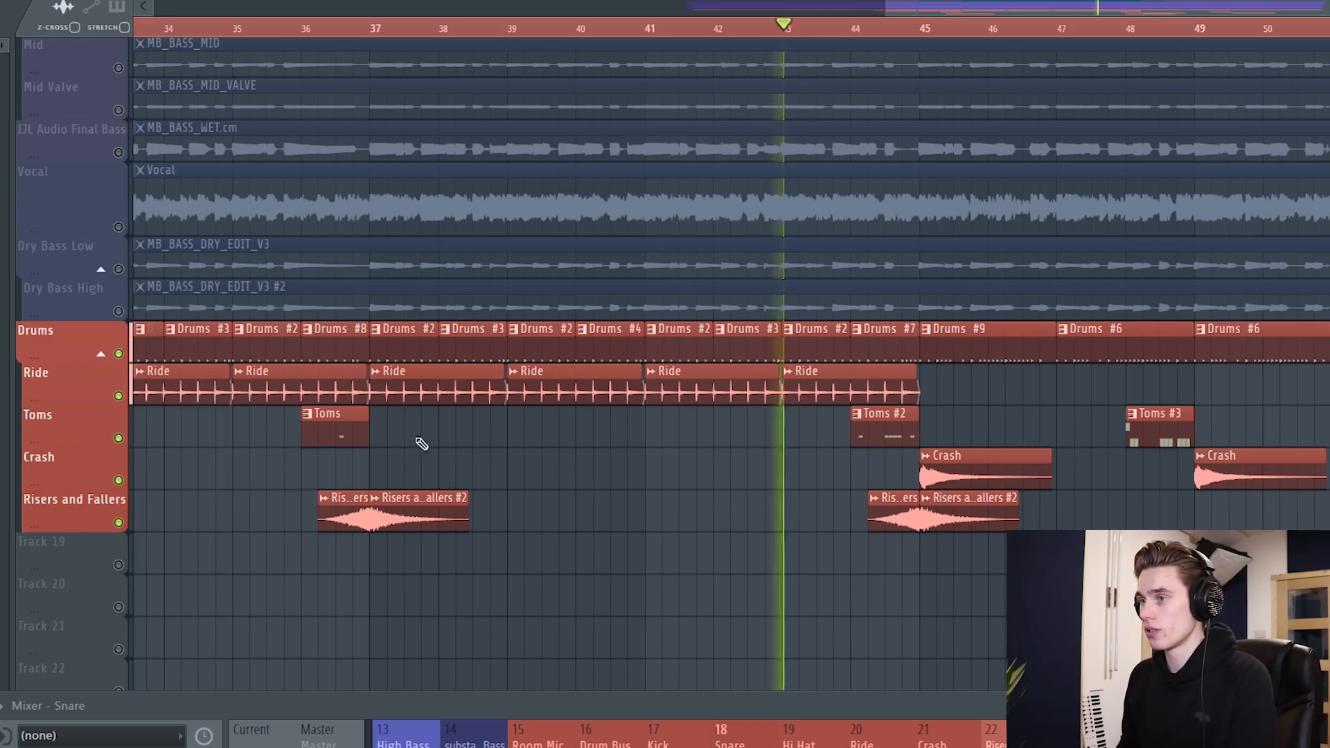
left_click(119, 228)
left_click(119, 227)
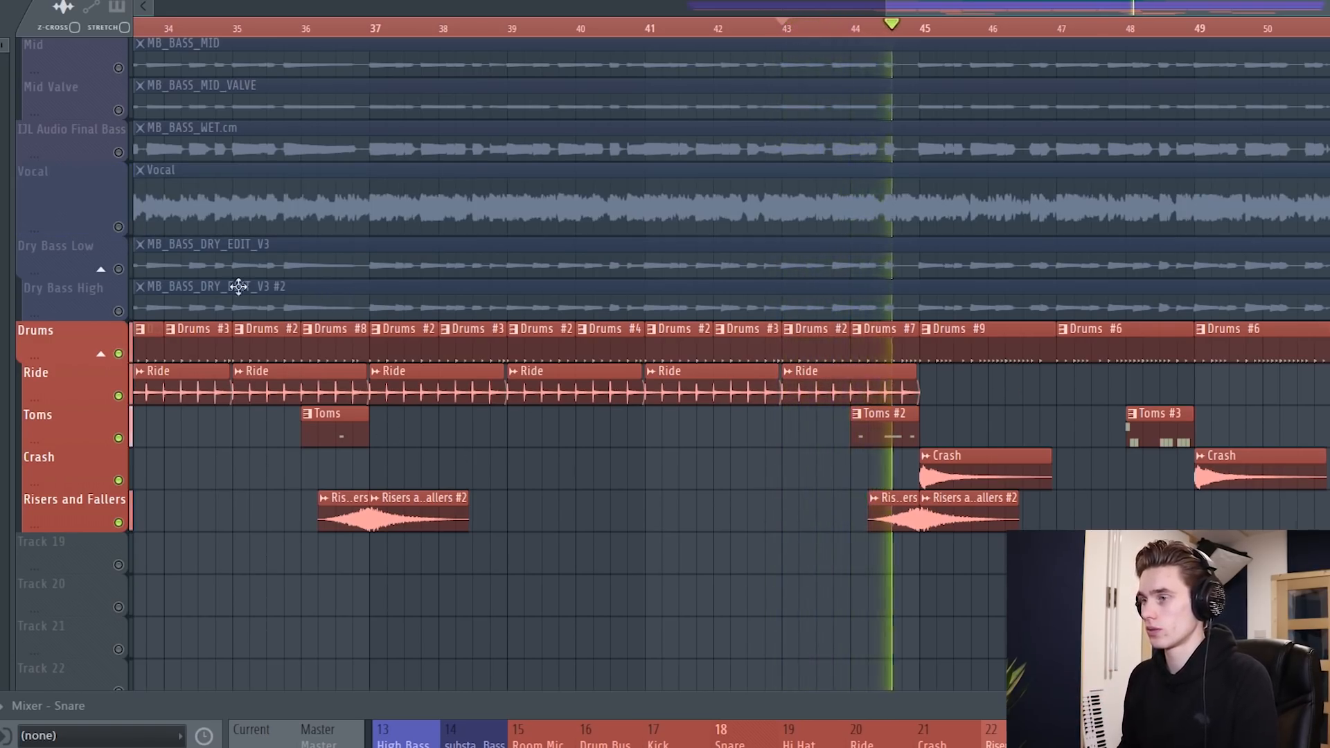
left_click(119, 227)
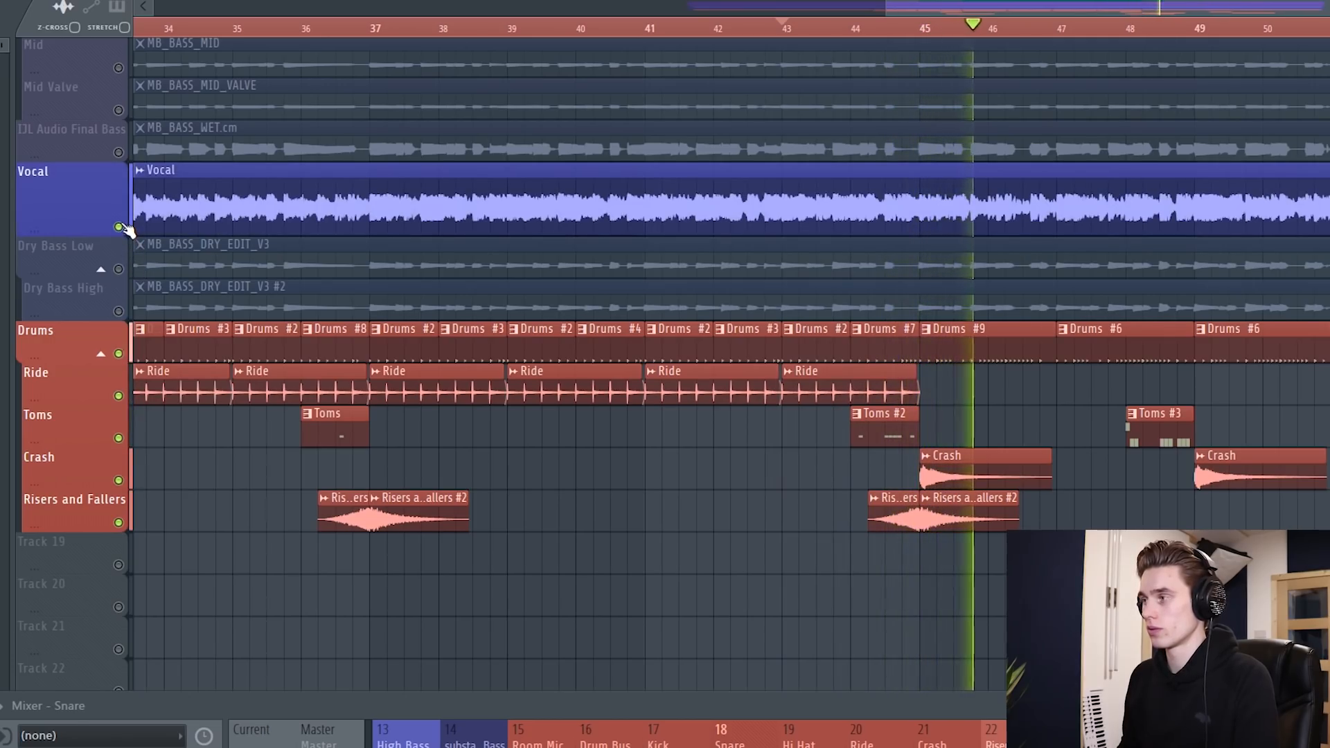
left_click(119, 227)
left_click(119, 153)
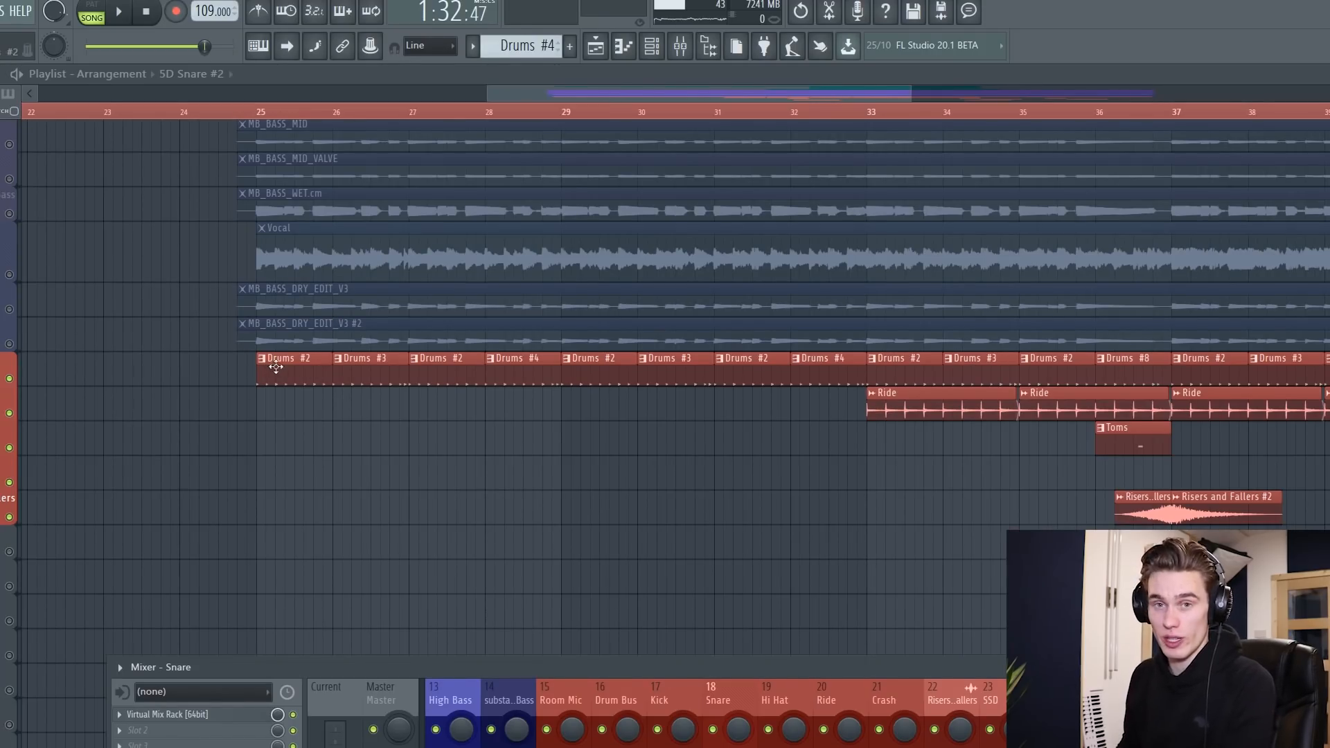
Set the playback position to bar 25 and show the Channel rack over the playlist, clear of the mixer
left_click(218, 112)
key("F6")
left_click_drag(369, 307, 940, 202)
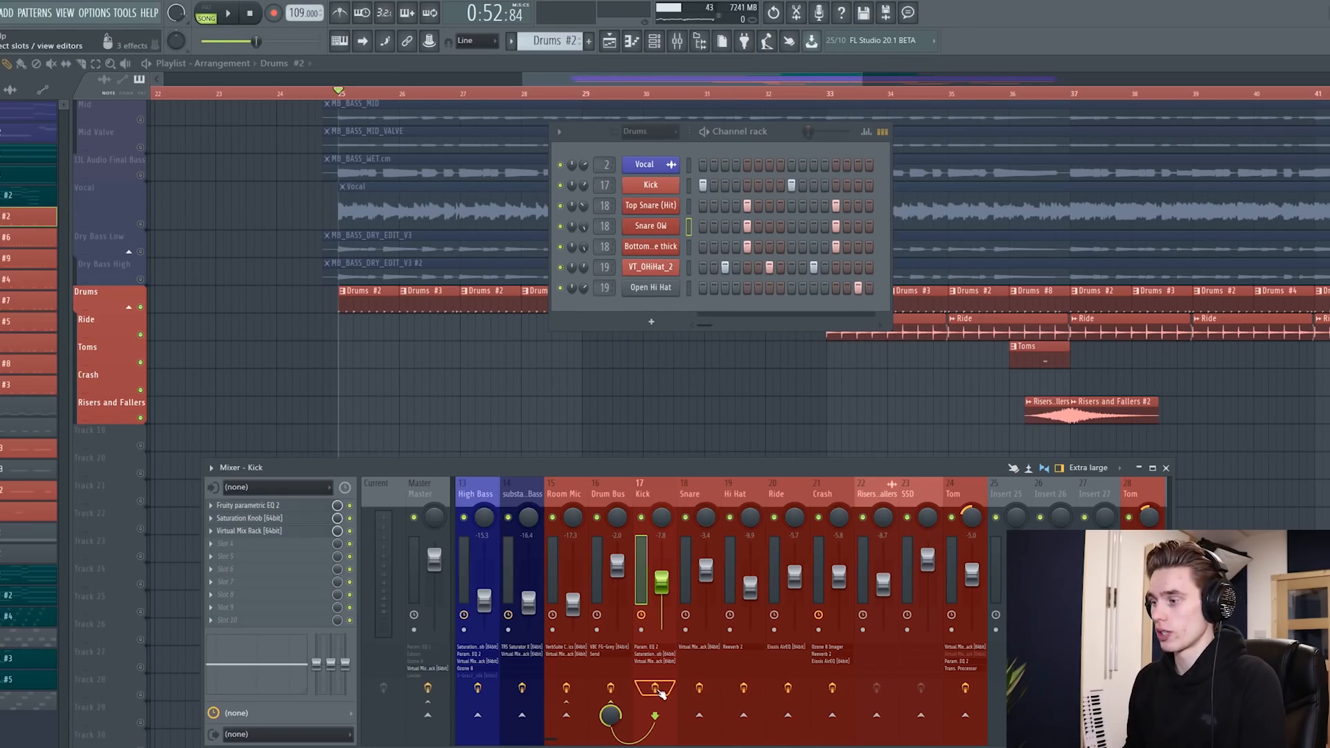
Select the Drum Bus mixer track and mute the Room Mic track
left_click(601, 492)
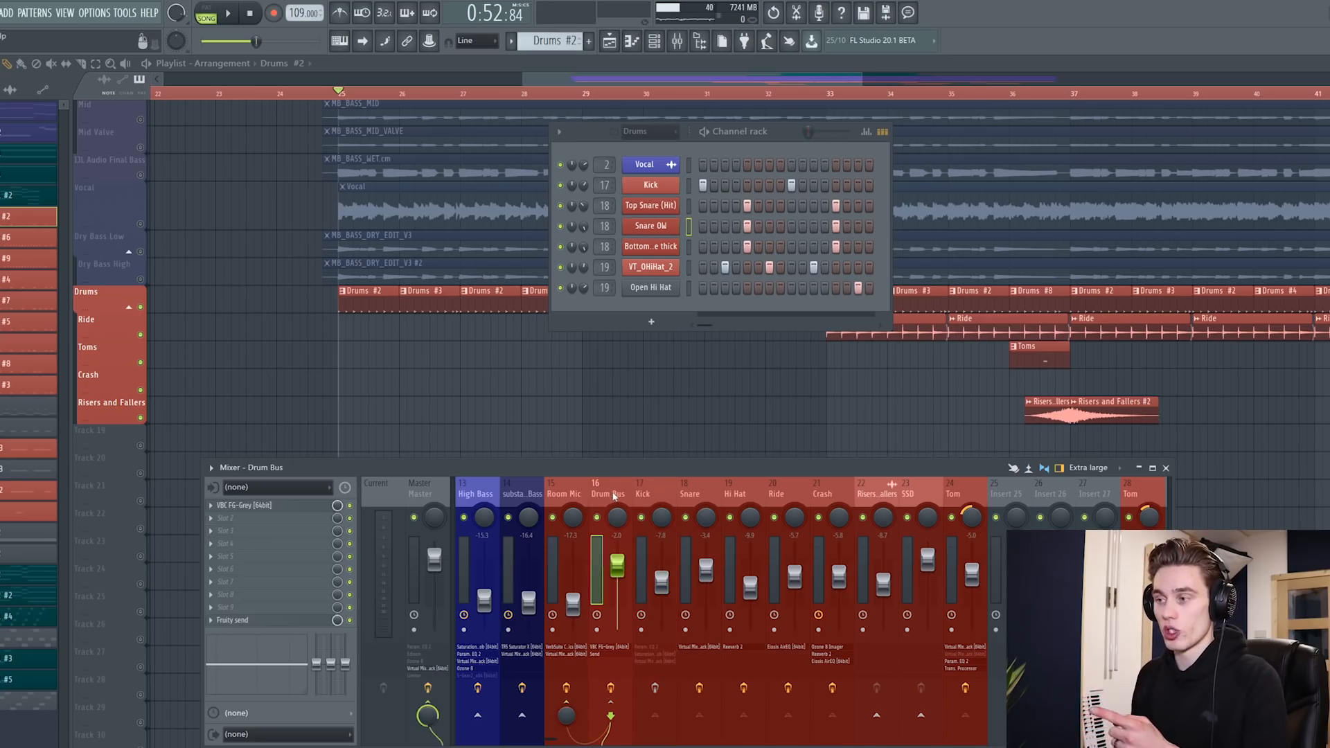
left_click(554, 517)
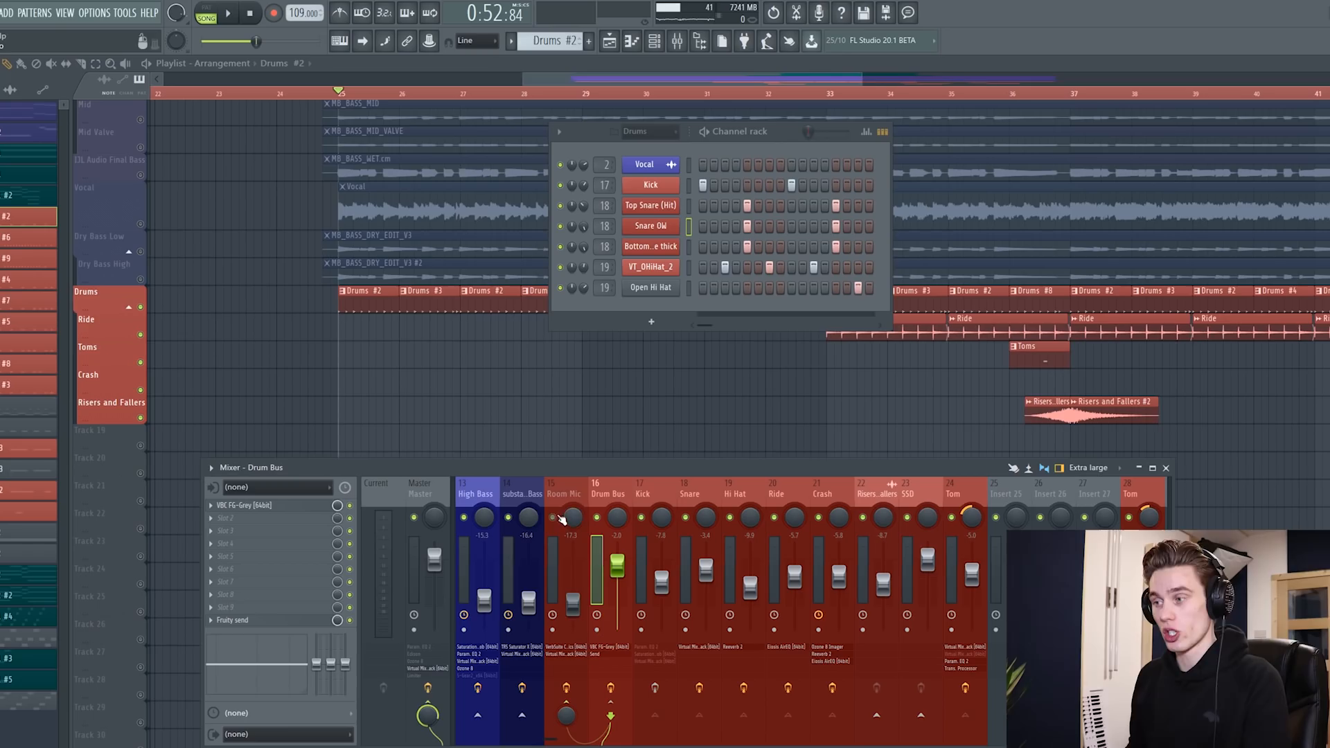
Examine the Kick channel's sampler settings and the Fruity parametric EQ 2 curve on its mixer track
left_click(659, 482)
left_click(655, 187)
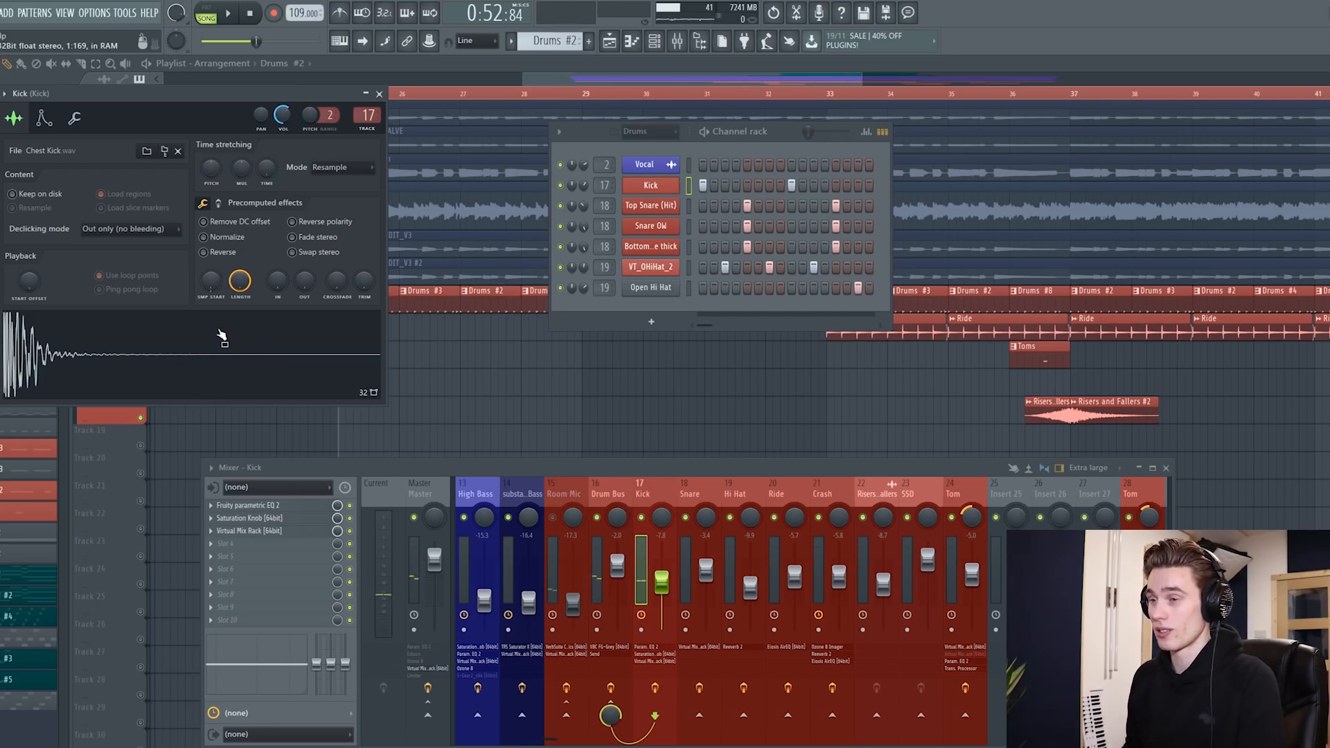
left_click(379, 93)
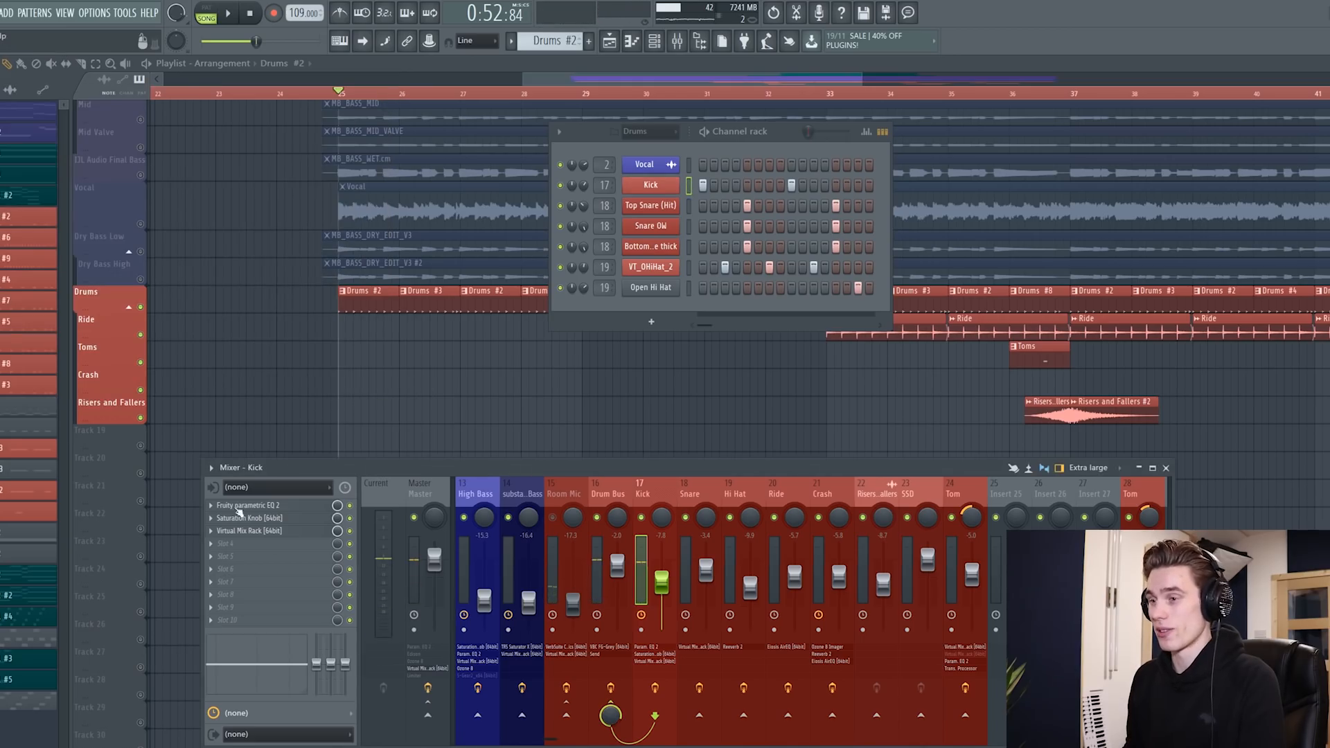
left_click(299, 509)
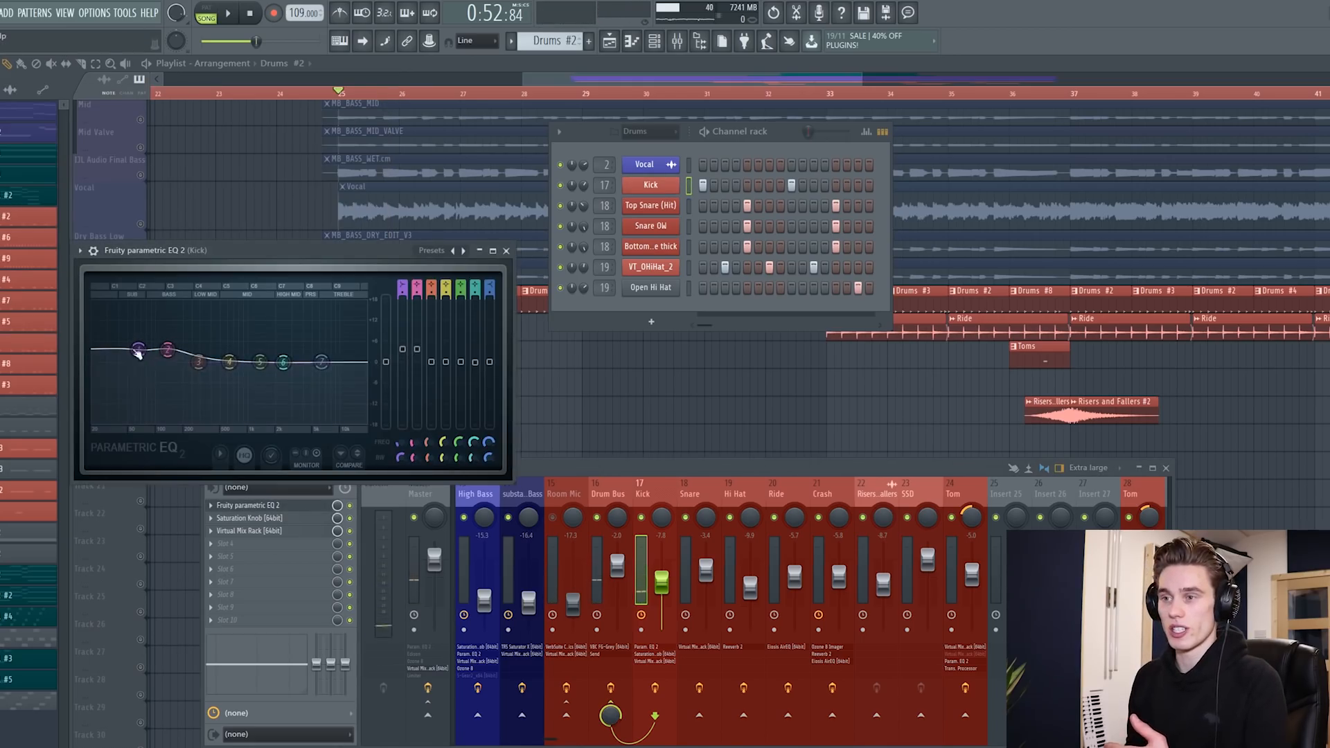
left_click(506, 251)
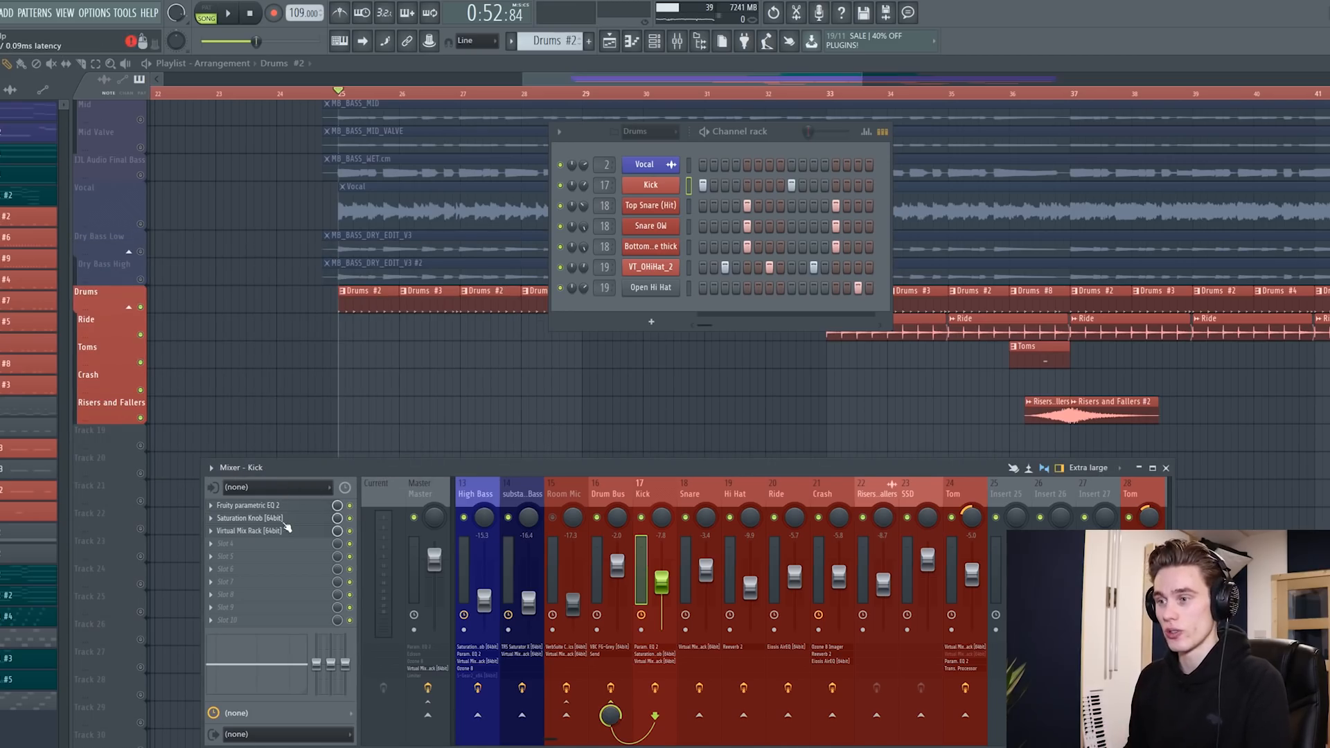
Open the Saturation Knob on the Kick mixer track and adjust its saturation amount while auditioning the drums
left_click(324, 519)
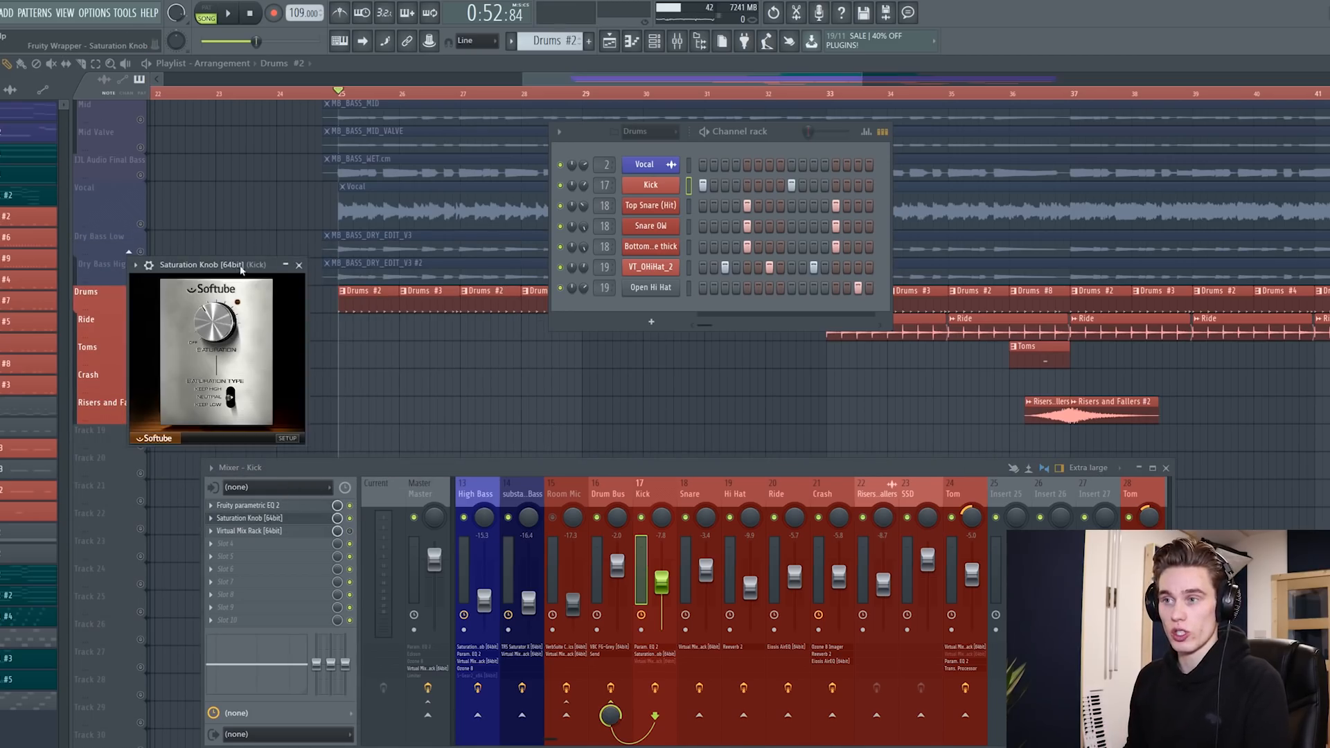
left_click_drag(241, 270, 259, 167)
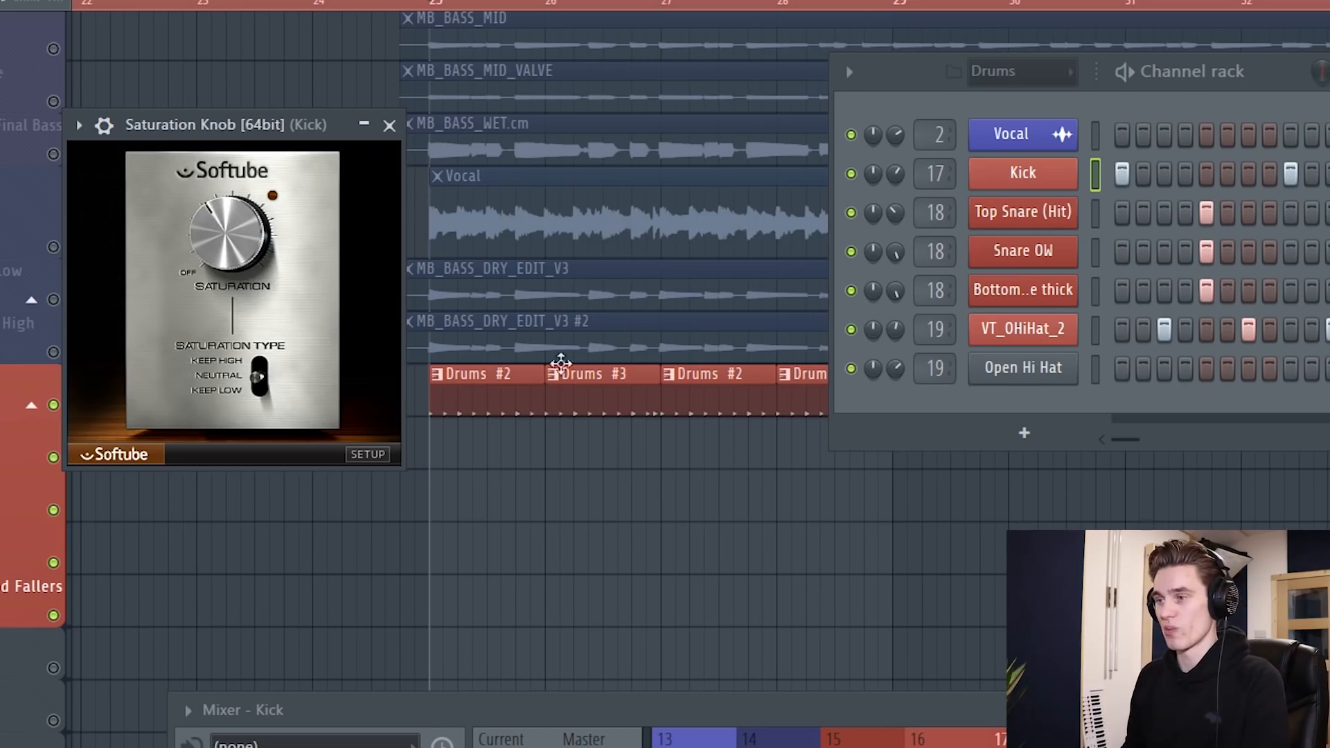
key("space")
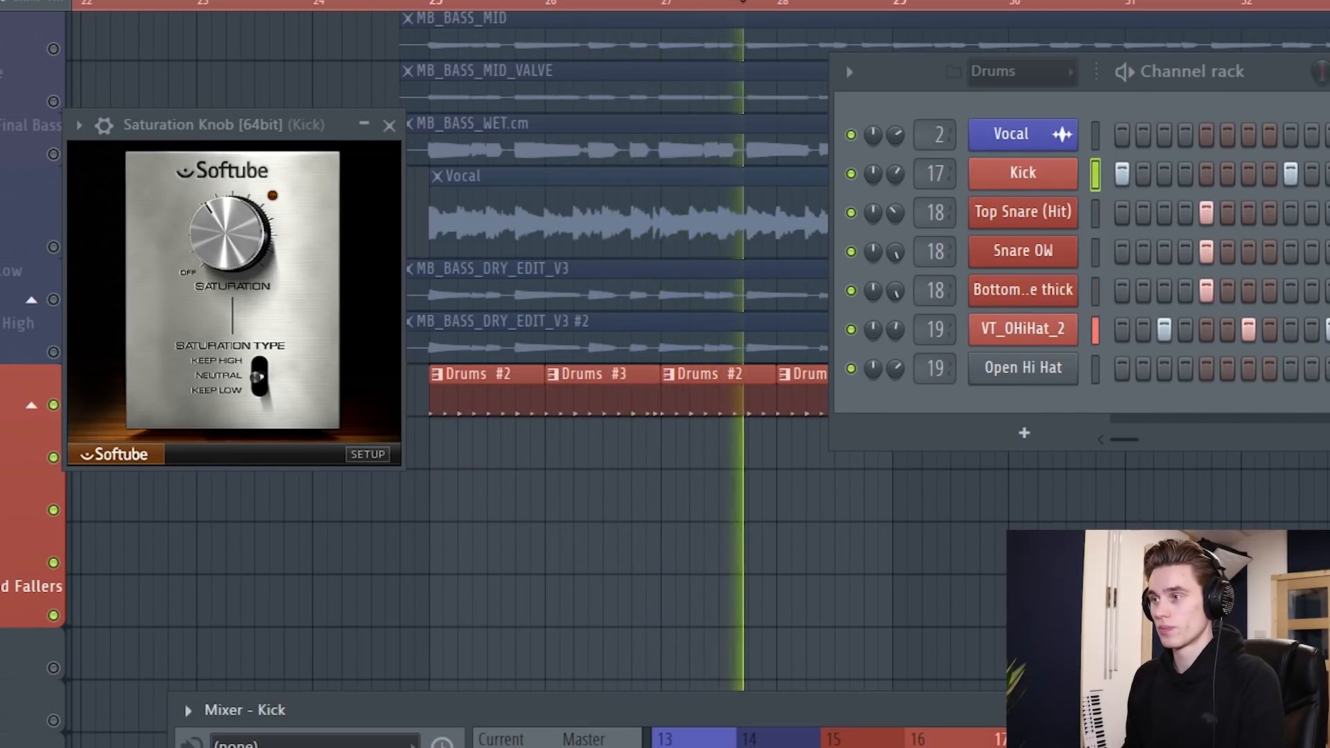
key("space")
left_click(238, 240)
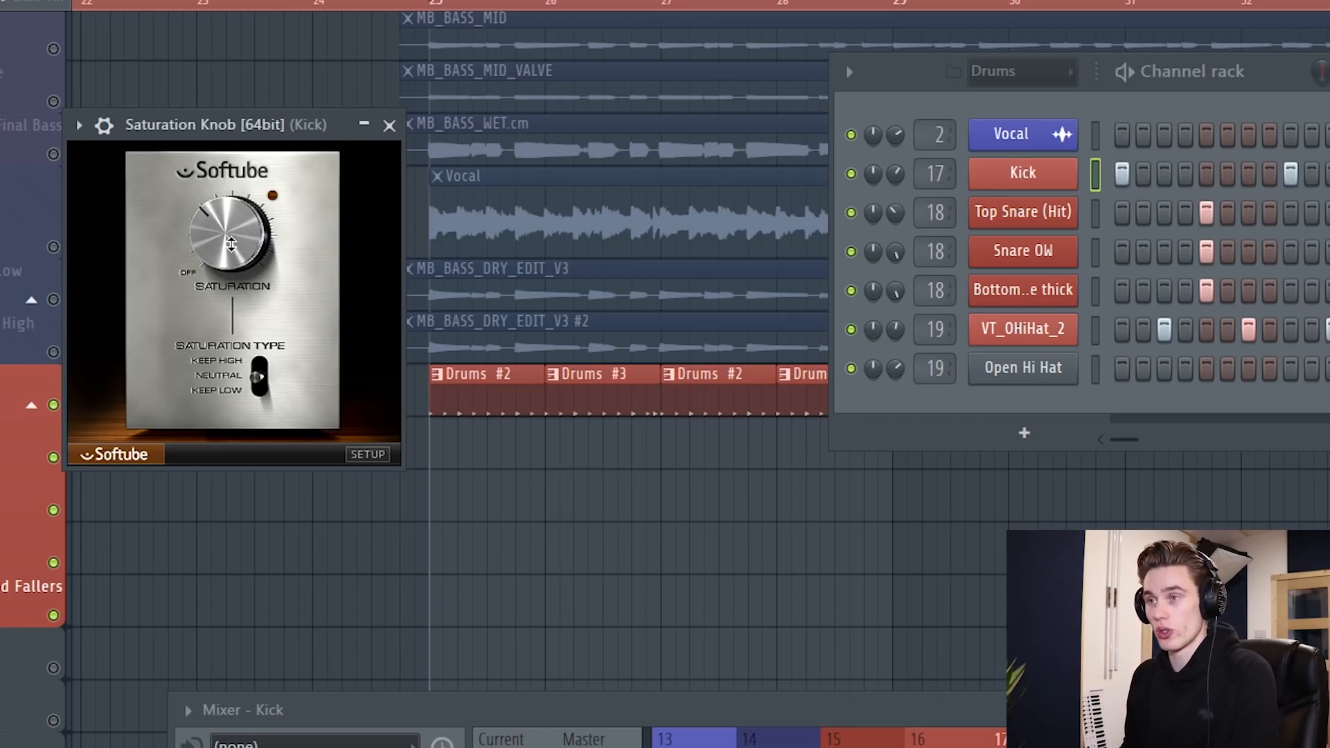
key("space")
mouse_move(236, 236)
left_mouse_down()
mouse_move(261, 139)
mouse_move(220, 325)
mouse_move(218, 250)
left_mouse_up()
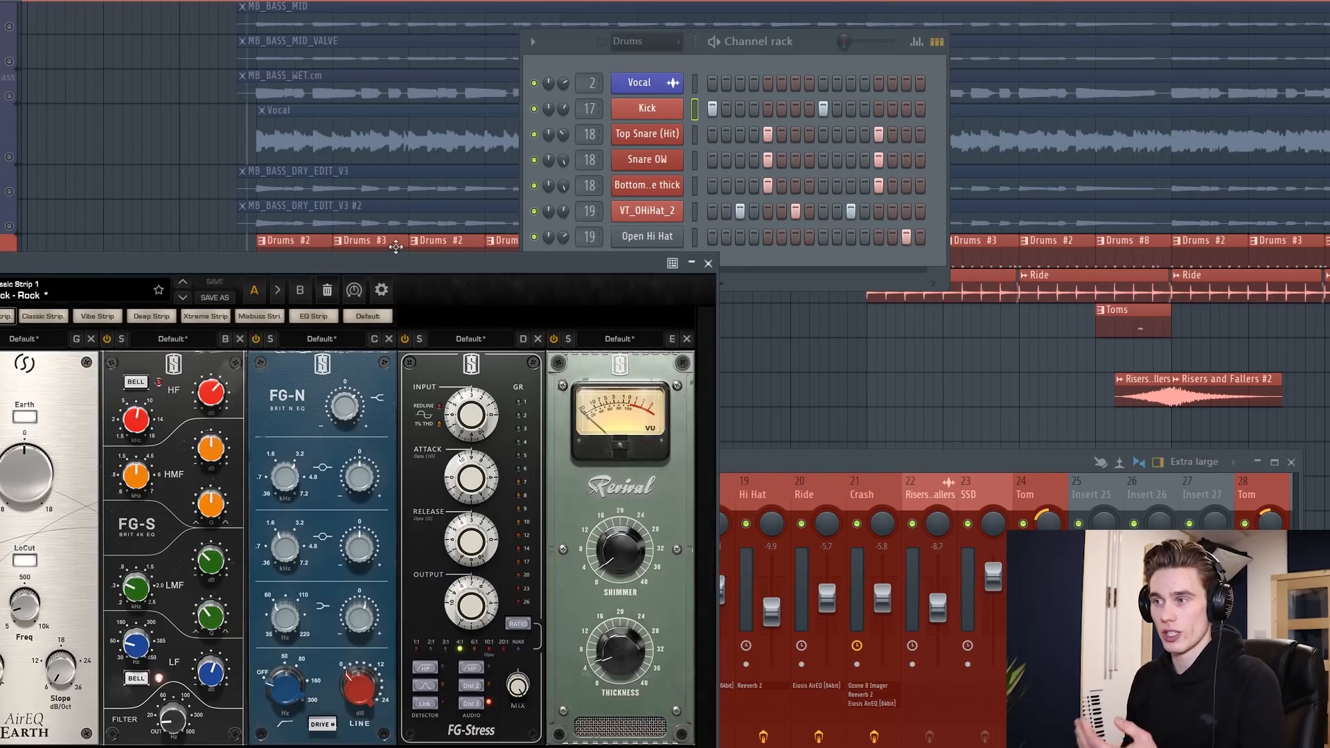
Bypass the modules in the Kick's Virtual Mix Rack and switch AirEQ Earth, FG-S and FG-N back on one by one
left_click_drag(387, 263, 474, 76)
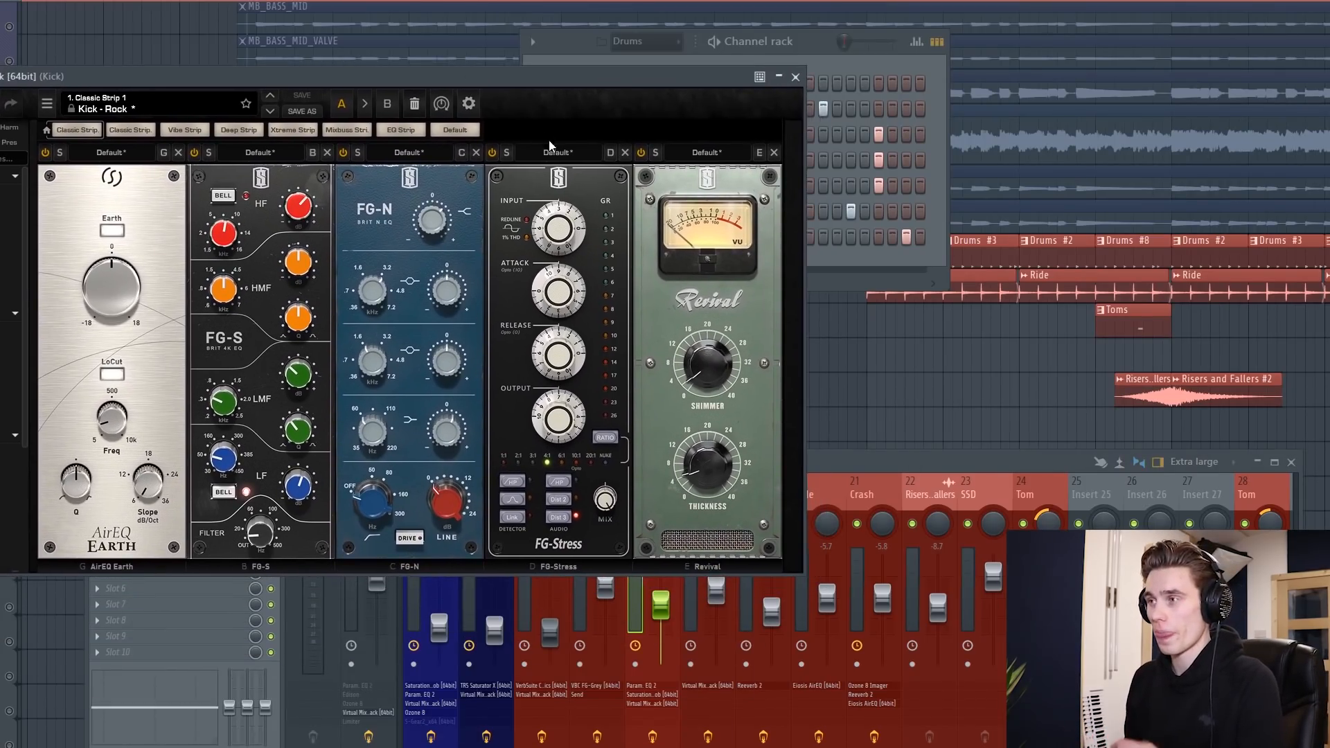
left_click(641, 153)
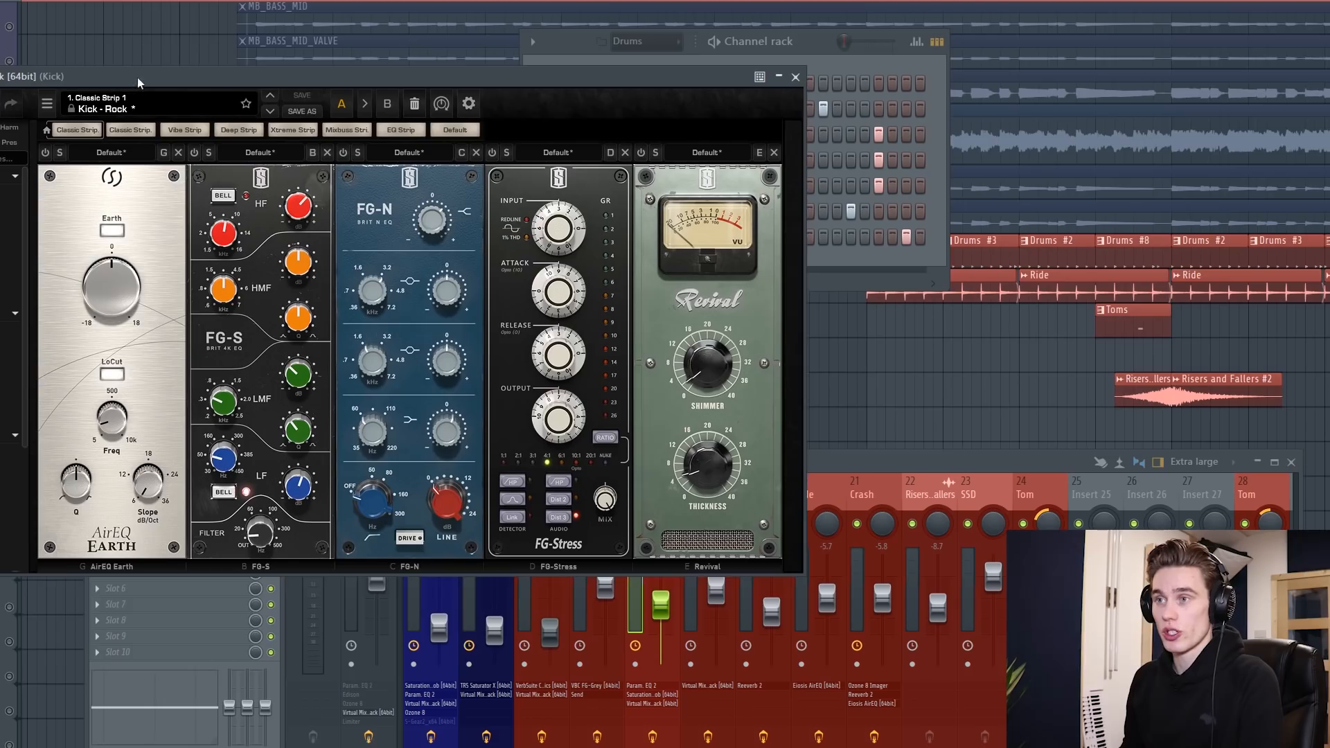
left_click_drag(137, 78, 129, 130)
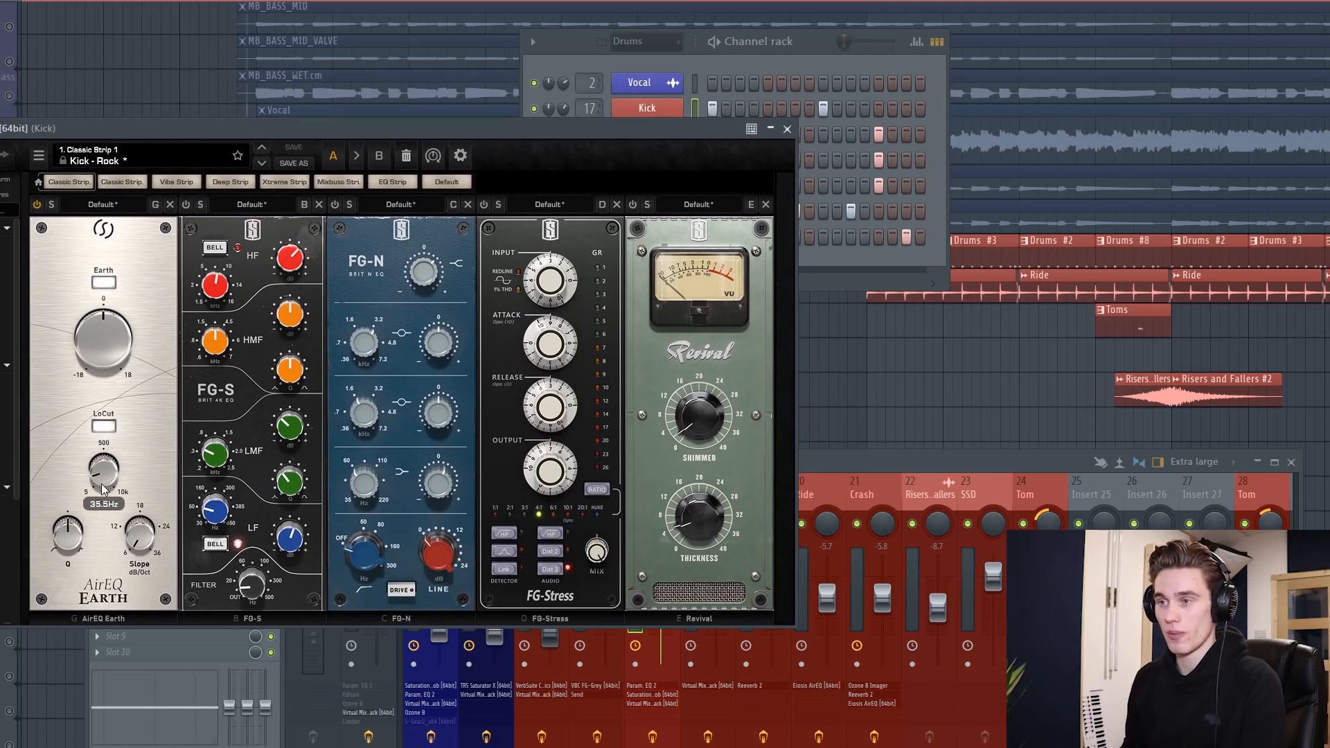
left_click(187, 205)
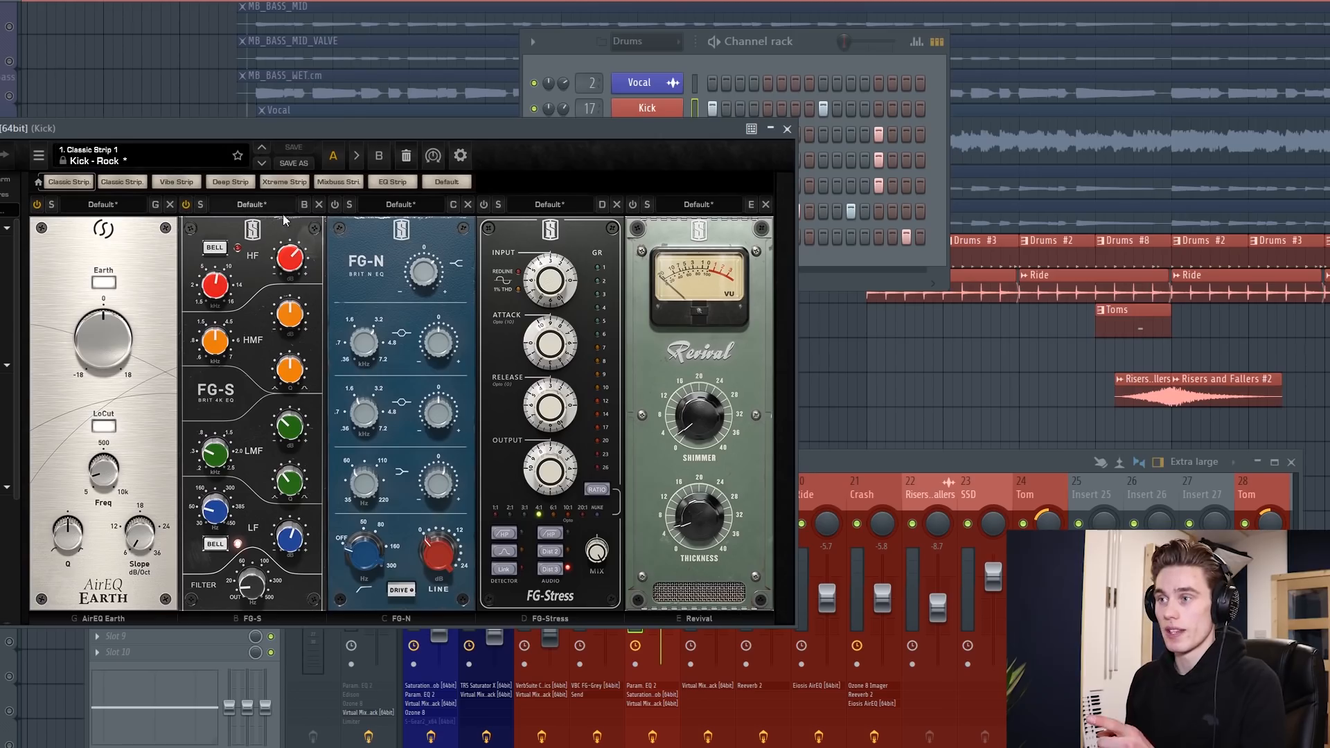
left_click(335, 205)
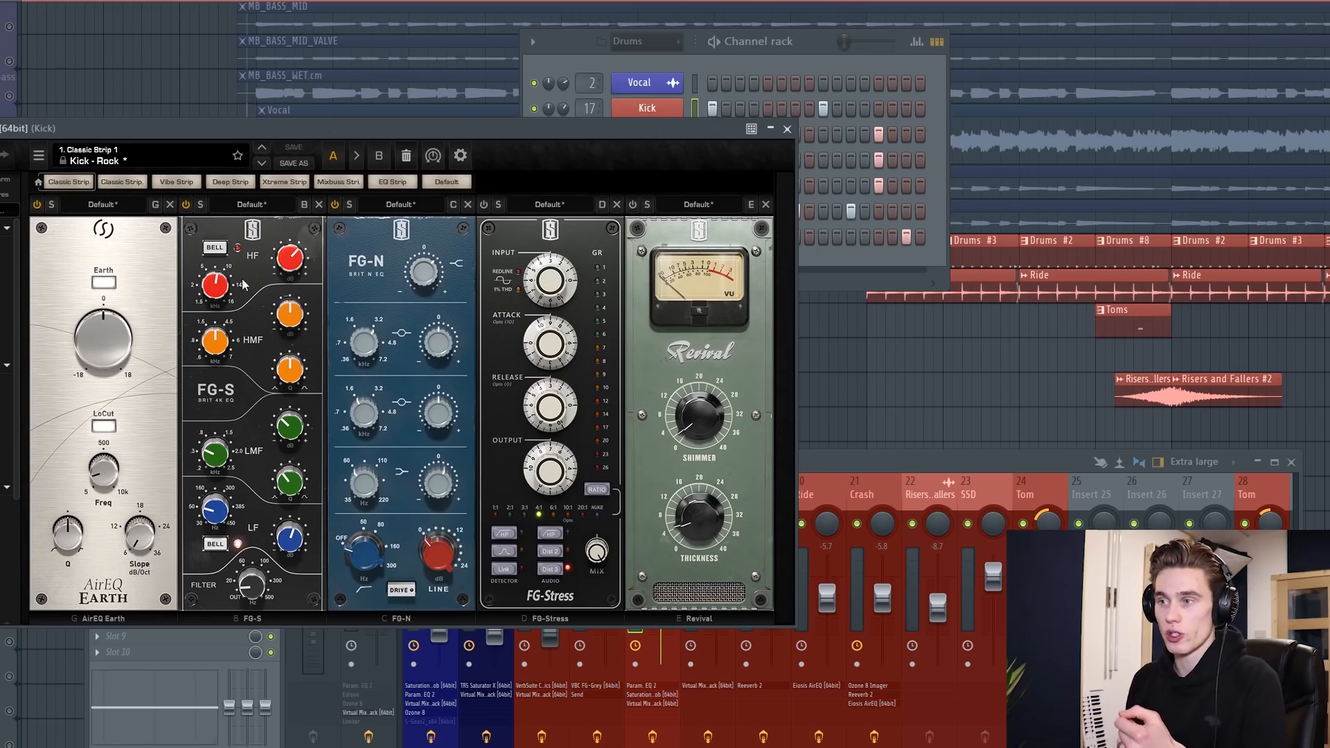
Enable the FG-S EQ on the Kick and examine its HF, LMF and LF band settings while the drums play
mouse_move(216, 286)
mouse_move(300, 263)
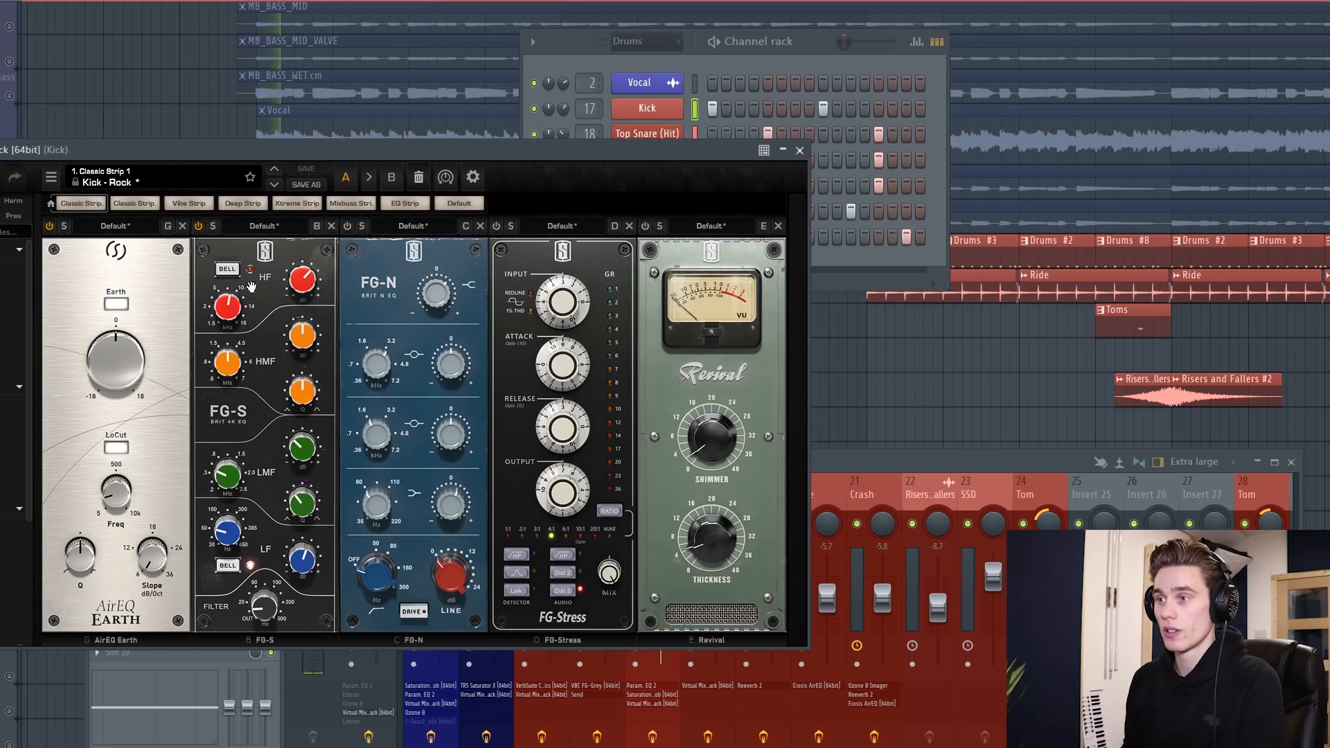
left_click(198, 226)
mouse_move(306, 277)
left_mouse_down()
mouse_move(321, 221)
mouse_move(309, 273)
left_mouse_up()
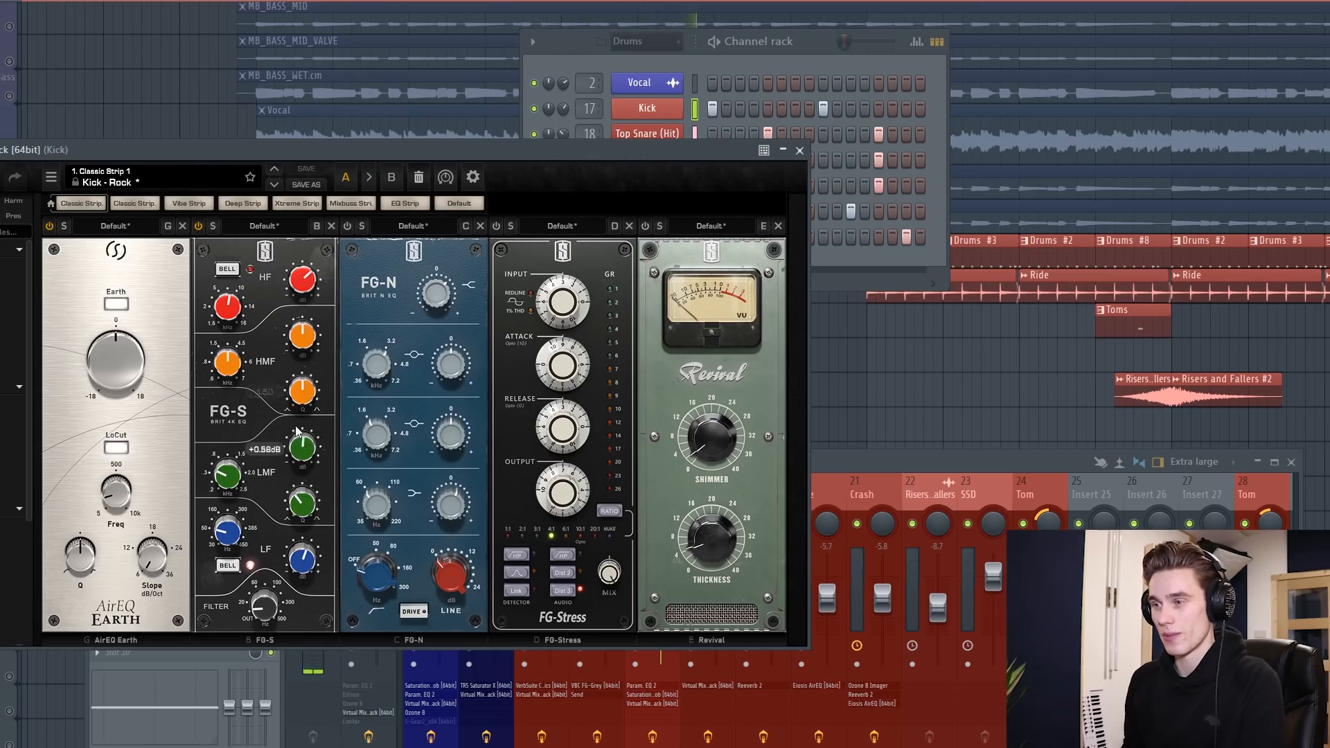
left_click_drag(300, 438, 296, 452)
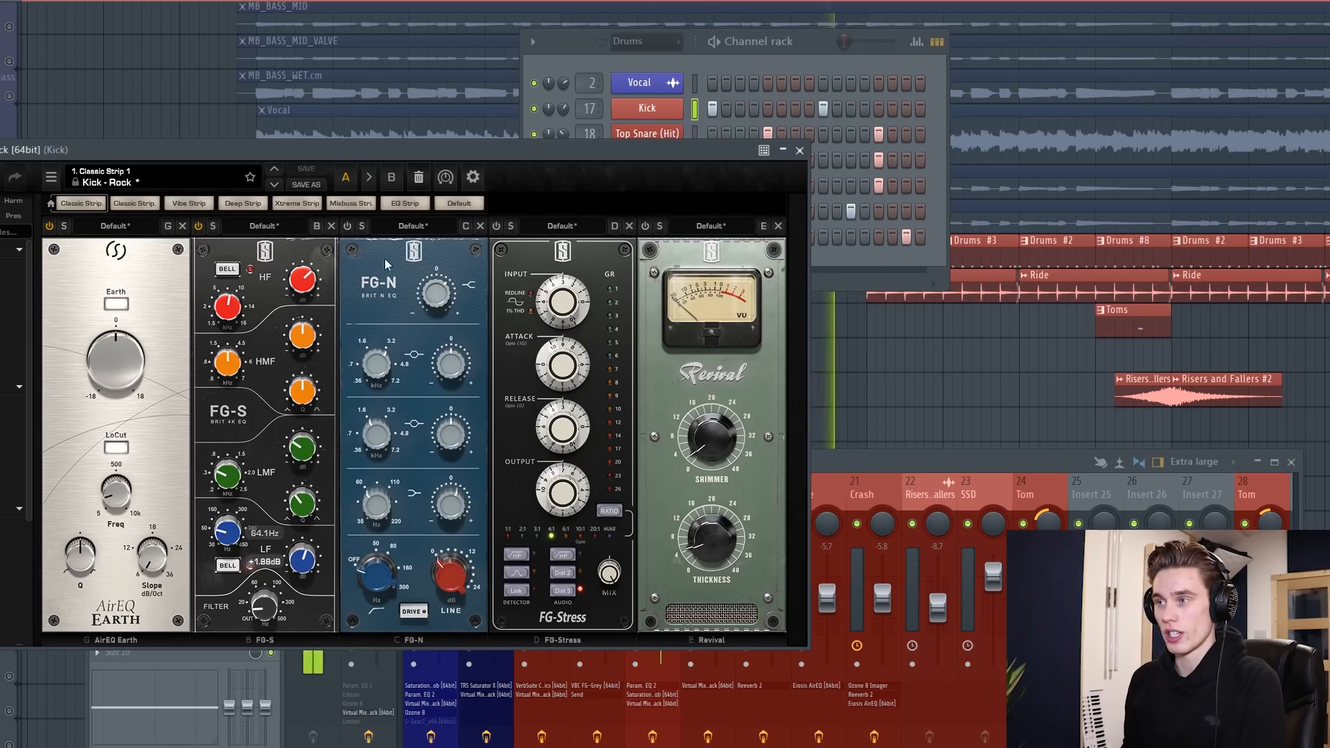
Audition the FG-N EQ and examine the FG-Stress compressor settings in the Kick's Virtual Mix Rack
left_click_drag(417, 155, 313, 151)
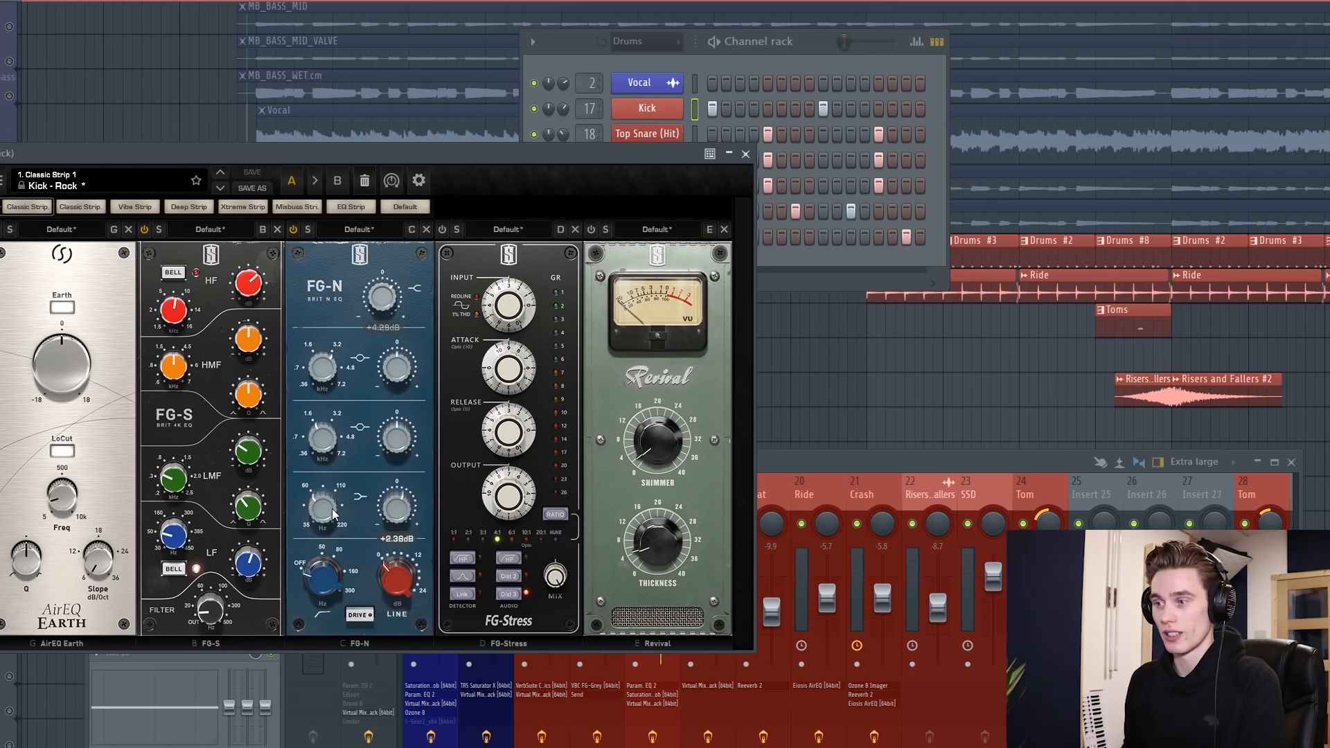
left_click_drag(342, 147, 339, 151)
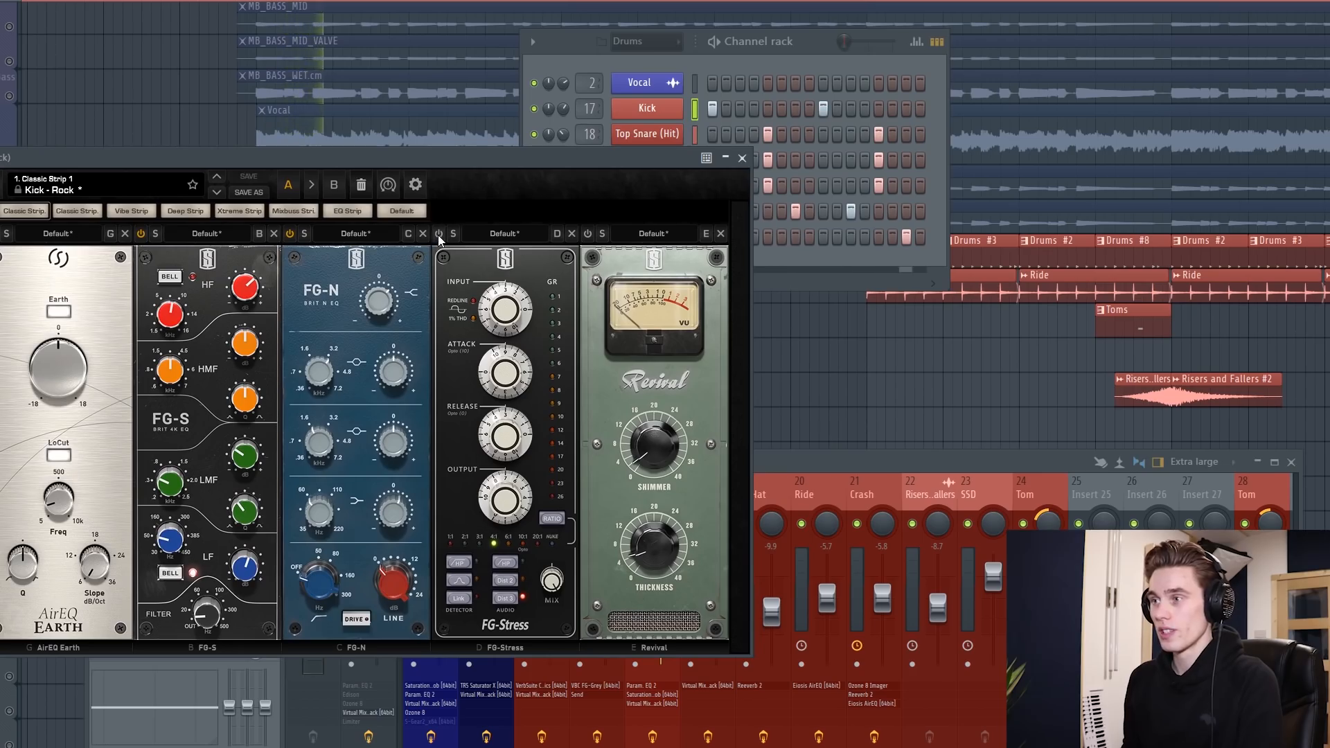
left_click_drag(440, 152, 415, 160)
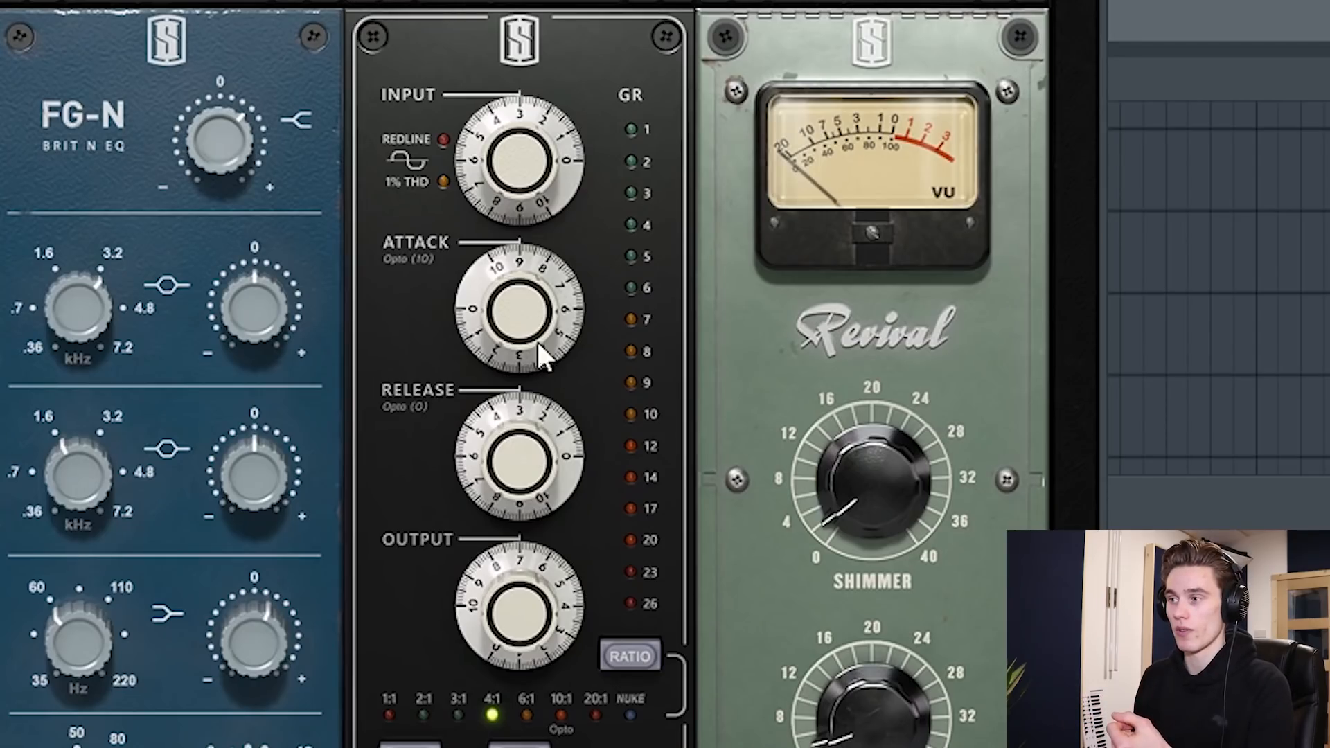
mouse_move(531, 282)
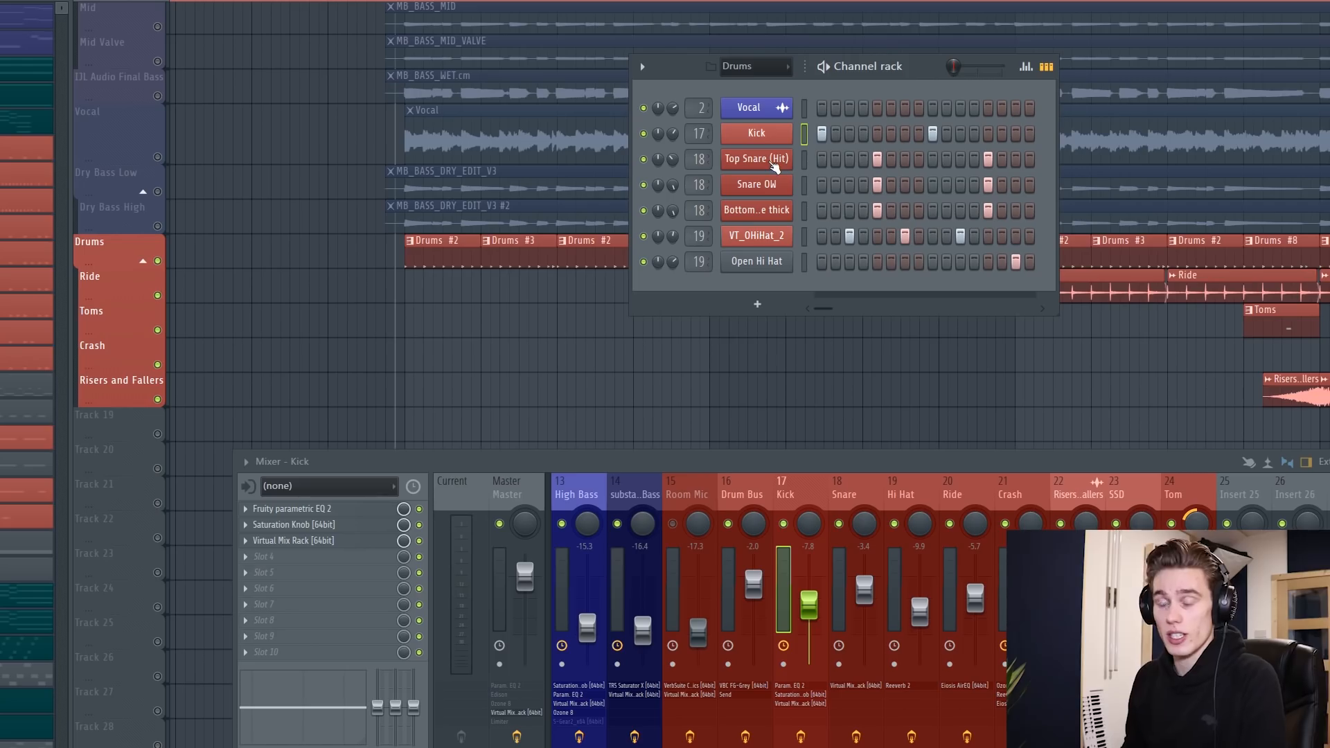
Bypass the Snare mixer track's effects and audition the Top Snare (Hit) and Snare OW samples in their channel settings
left_click(856, 735)
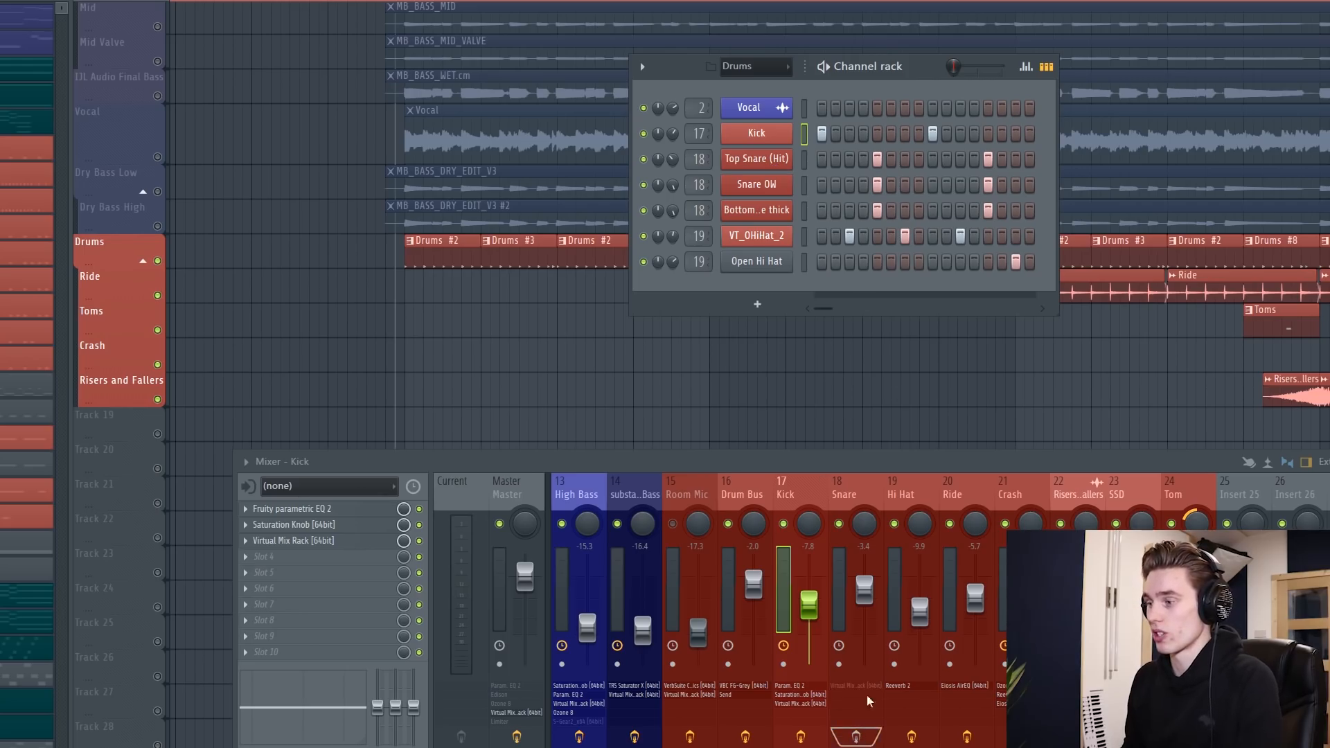
left_click(757, 160)
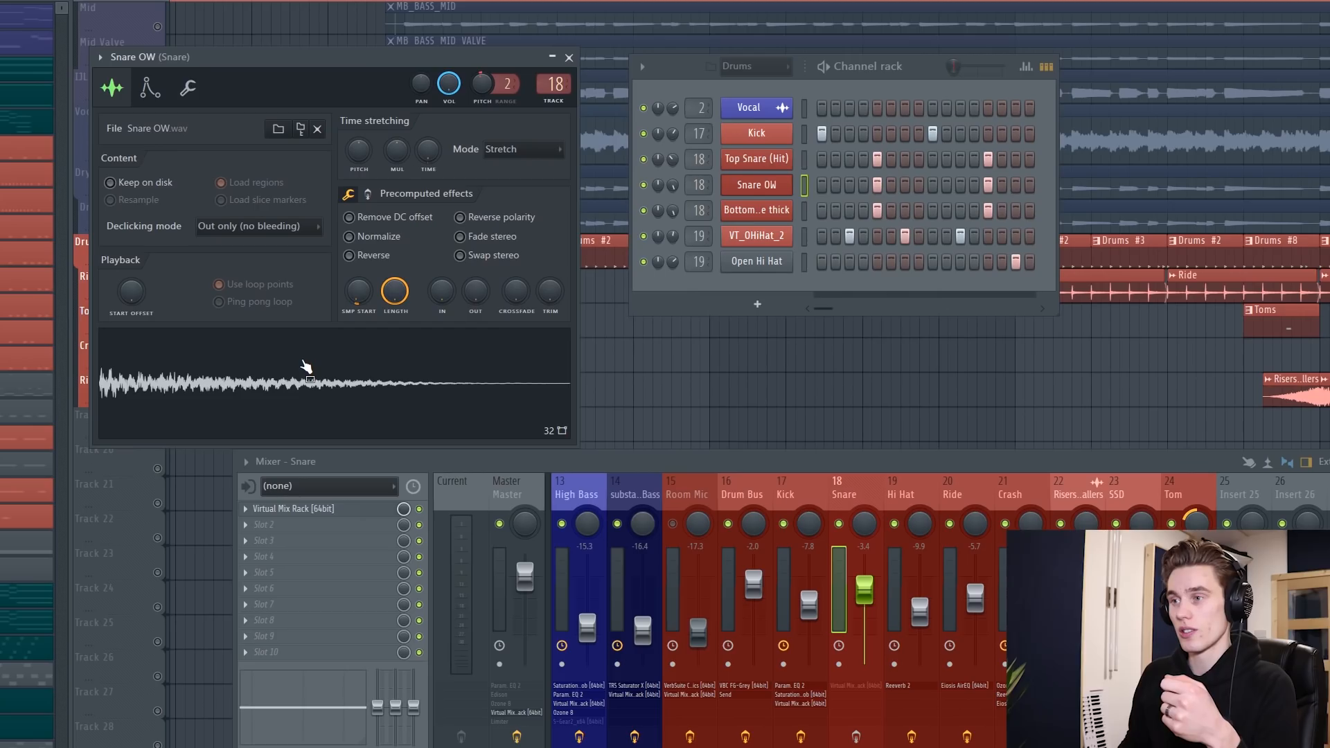
left_click(305, 366)
left_click(306, 366)
mouse_move(359, 292)
left_mouse_down()
mouse_move(359, 319)
mouse_move(359, 275)
left_mouse_up()
left_click(362, 356)
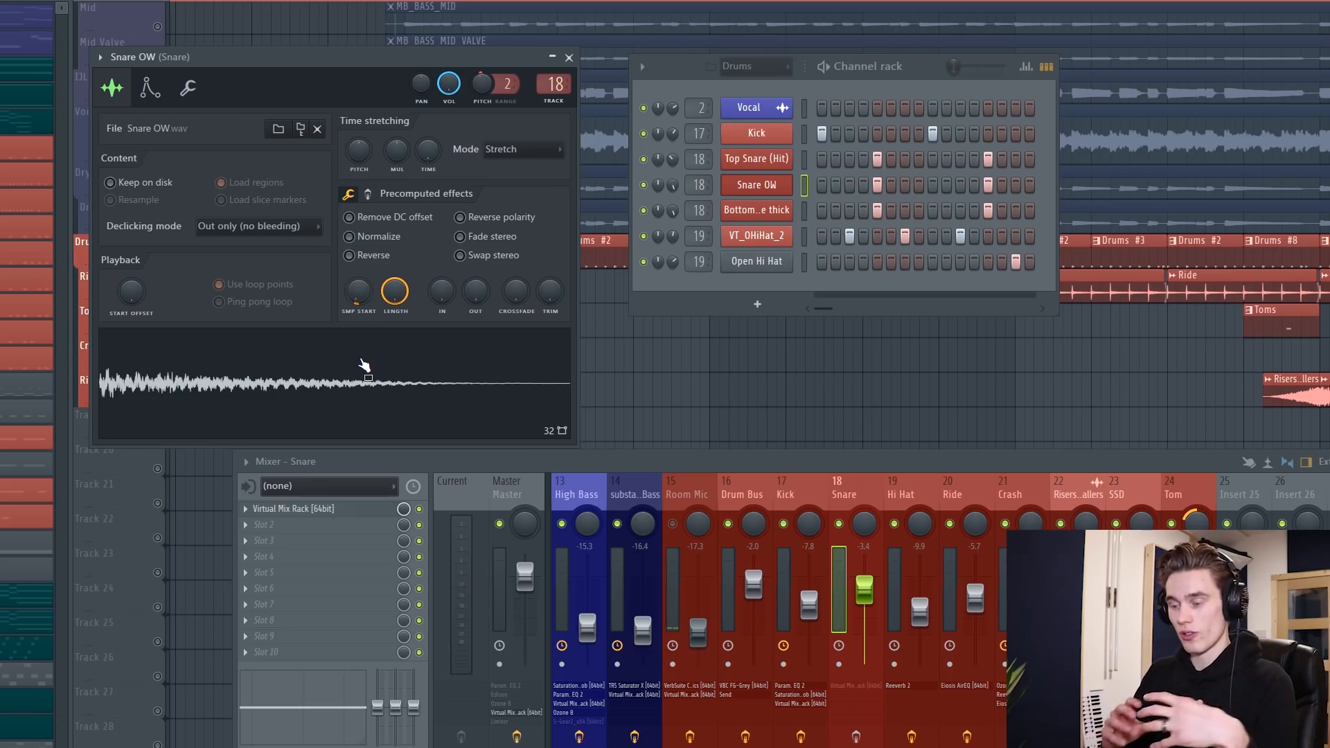
Audition the Bottom Snare thick sample, close its settings and play the kick and snare layers without the hi-hats
left_click(751, 211)
left_click_drag(760, 134, 285, 76)
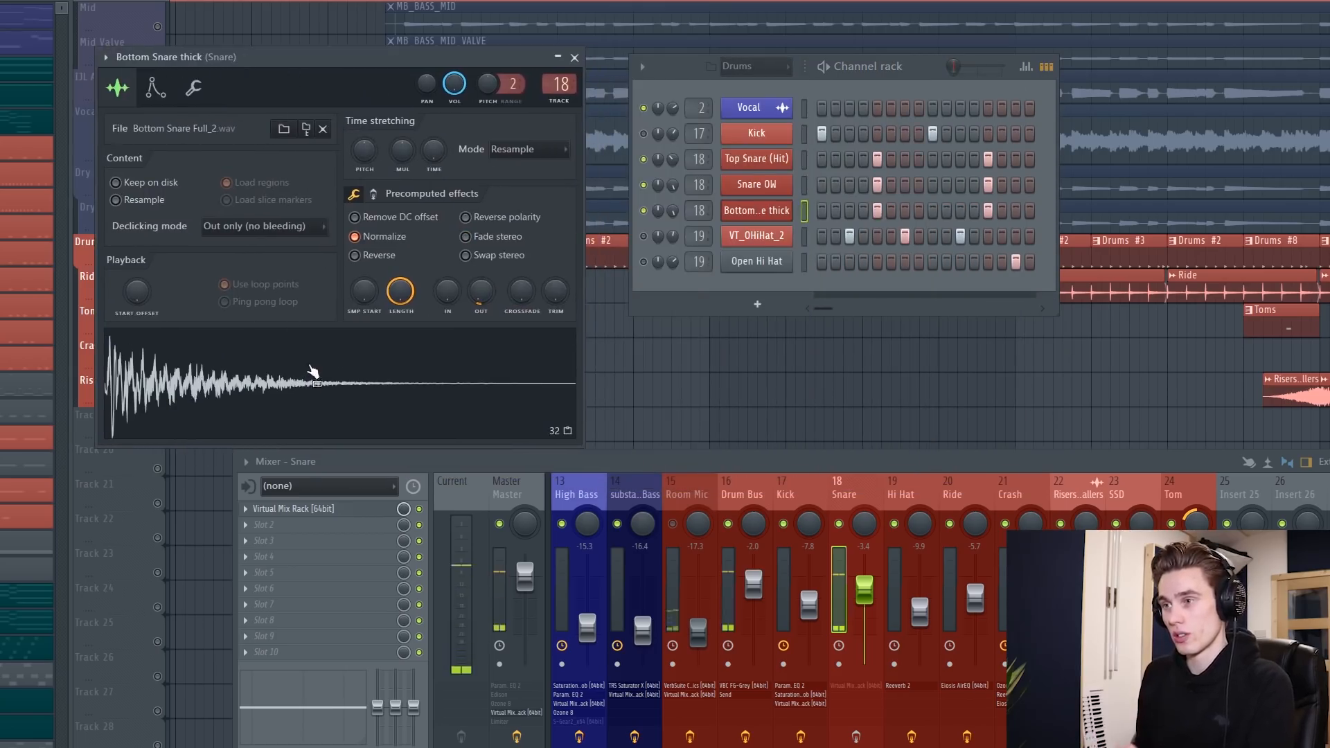
left_click(574, 58)
key("space")
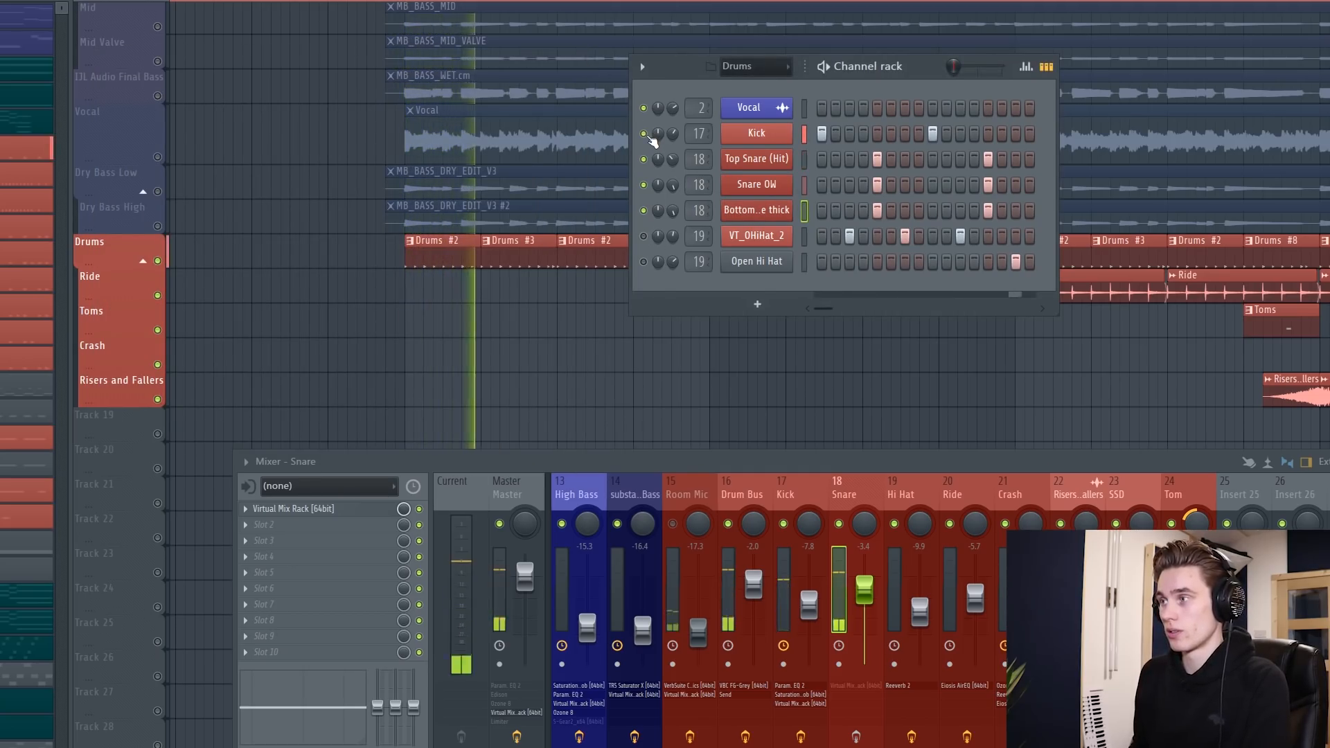
key("space")
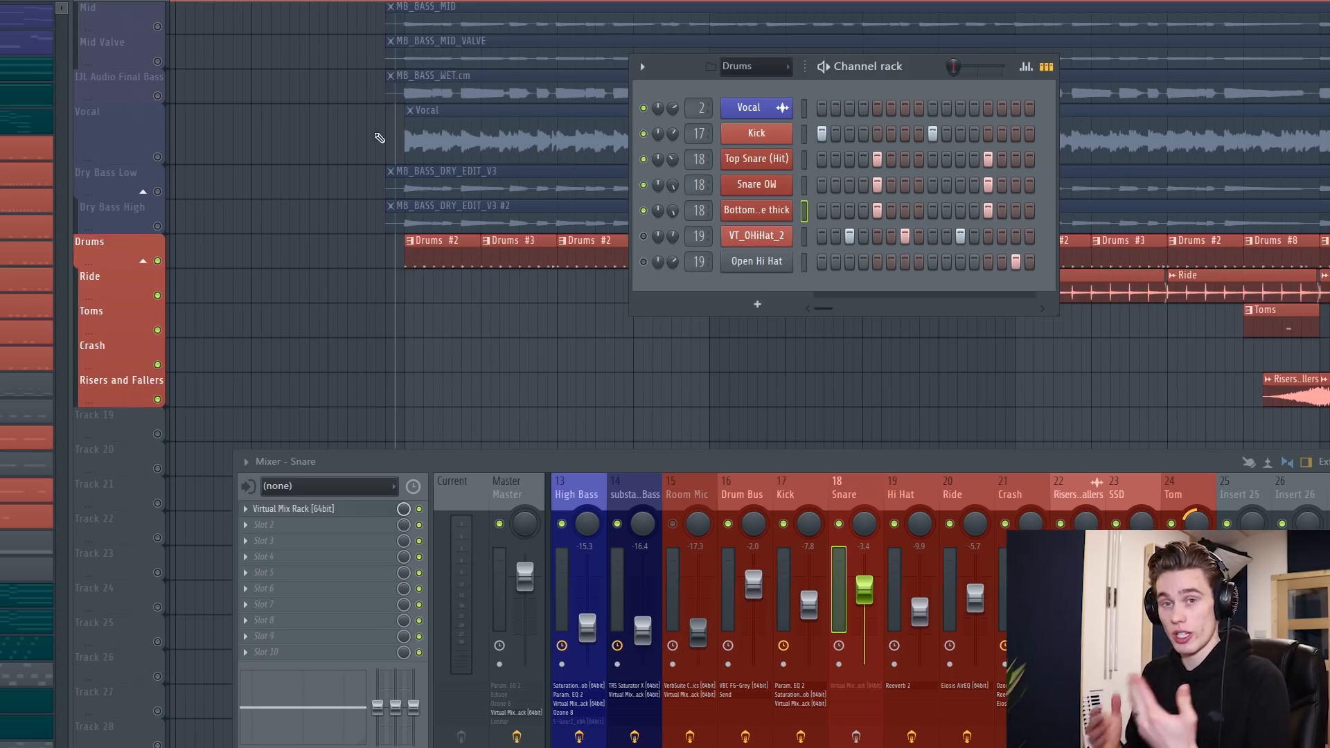
Unmute the IJL Audio Final Bass track and compare playback with the Snare mixer track's effects bypassed and enabled
left_click(158, 96)
key("space")
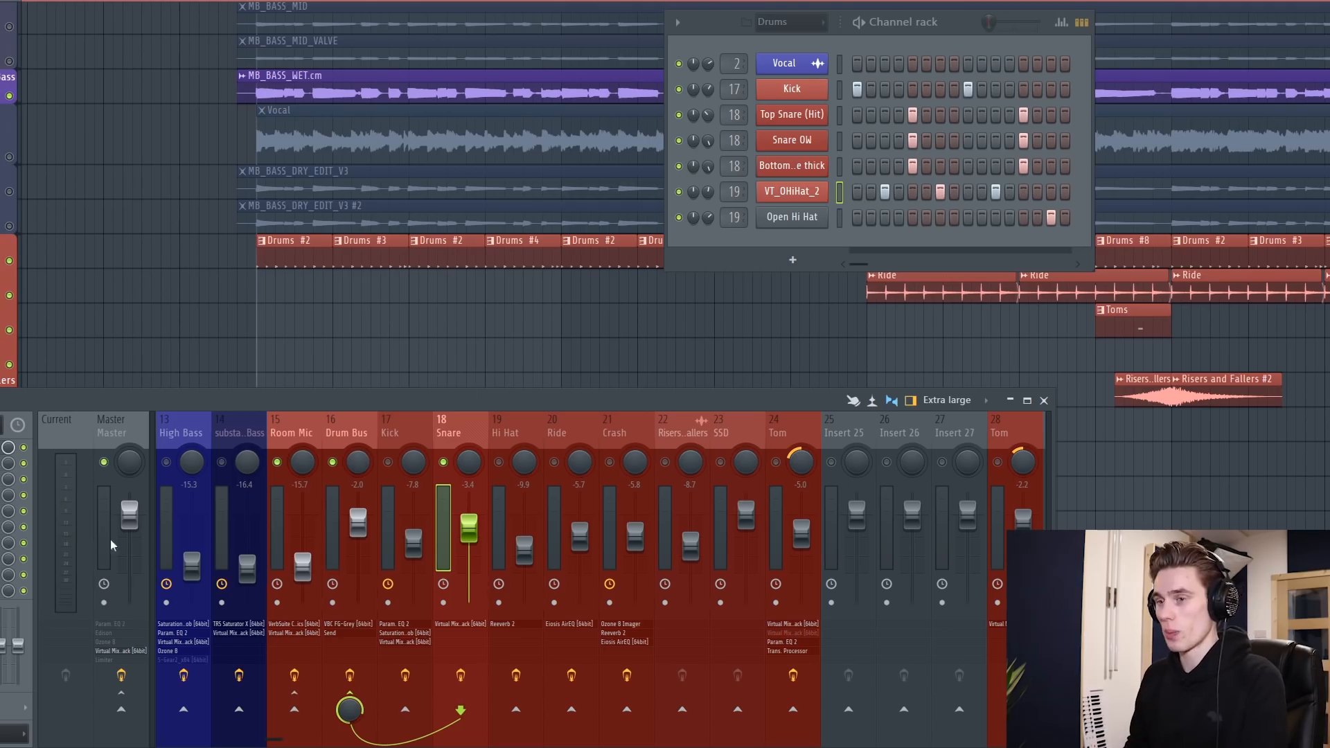
left_click(462, 676)
key("space")
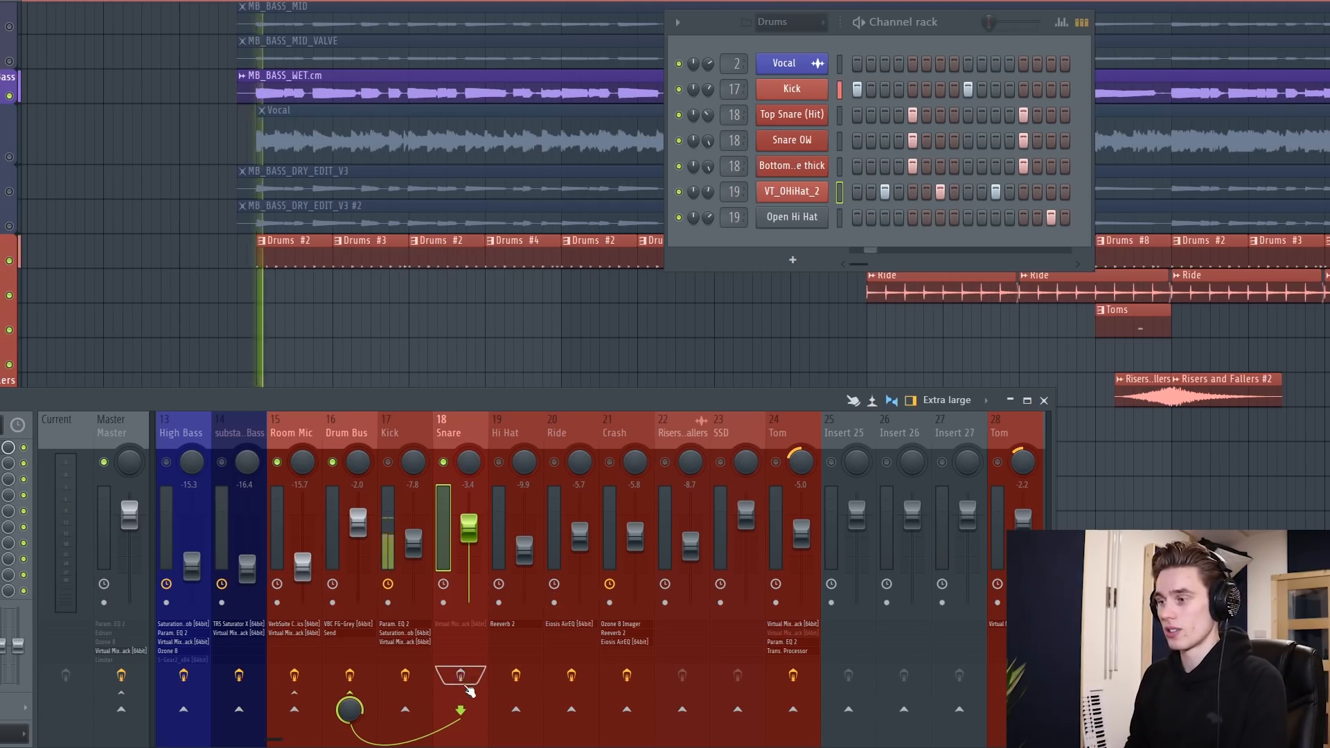
key("space")
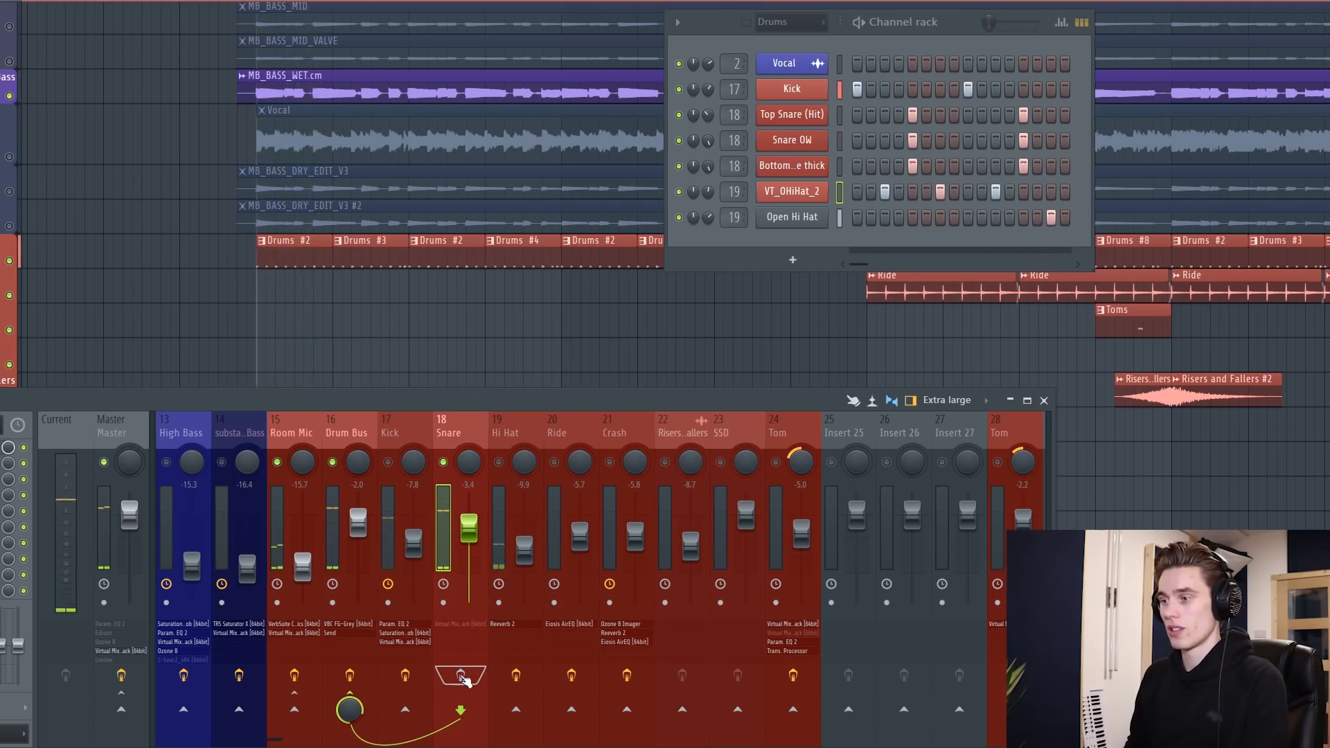
key("space")
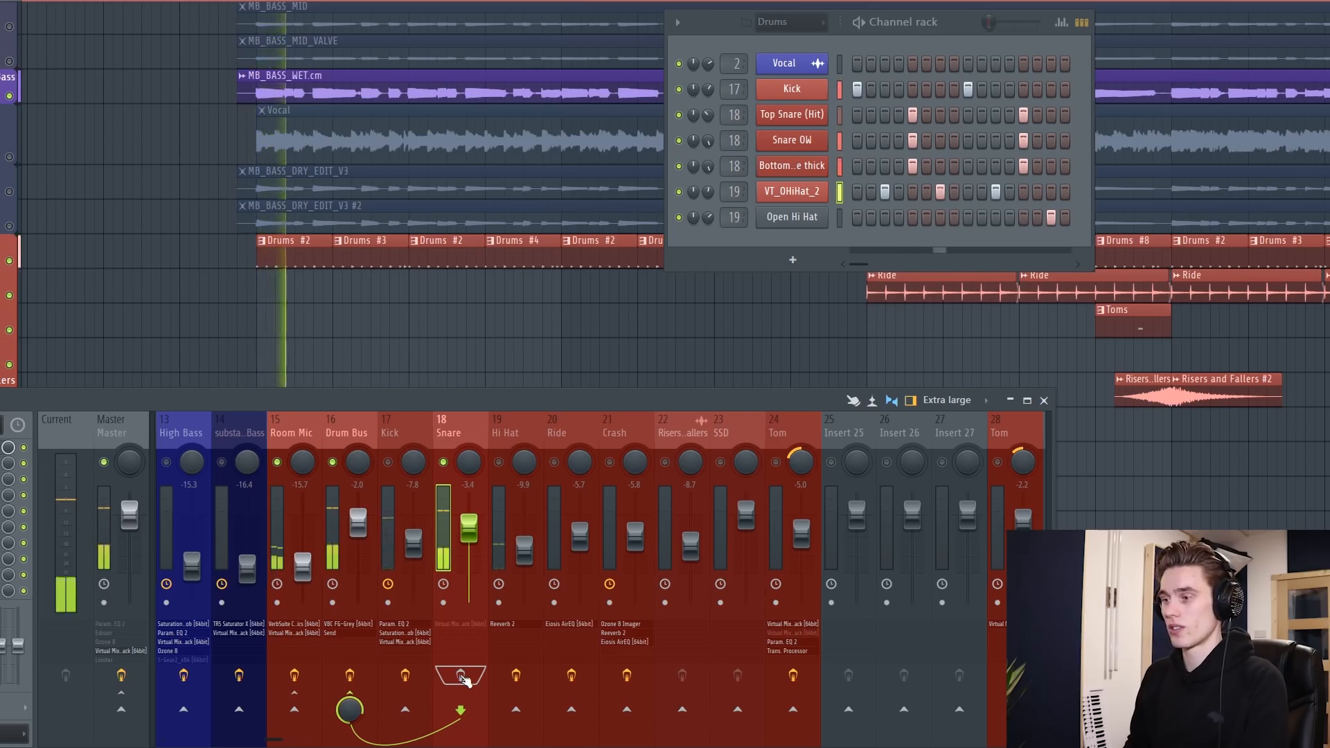
left_click(462, 677)
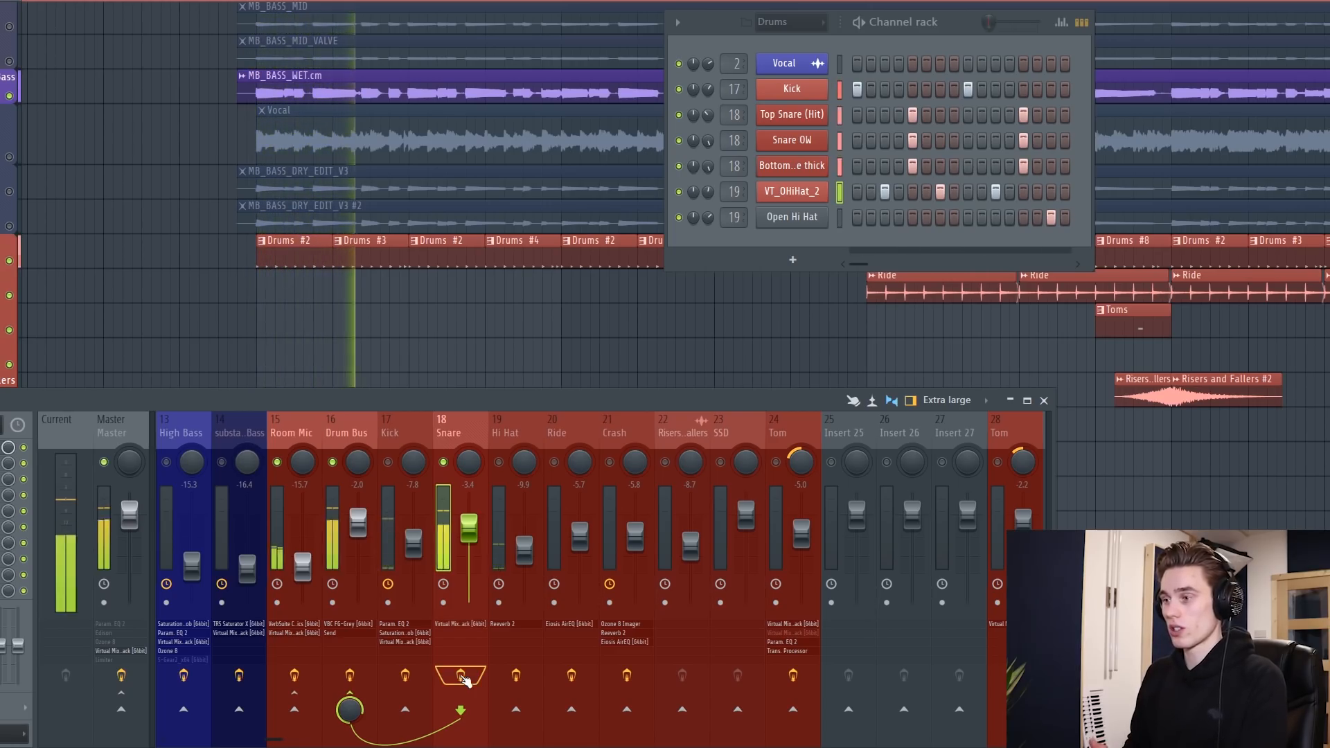
key("space")
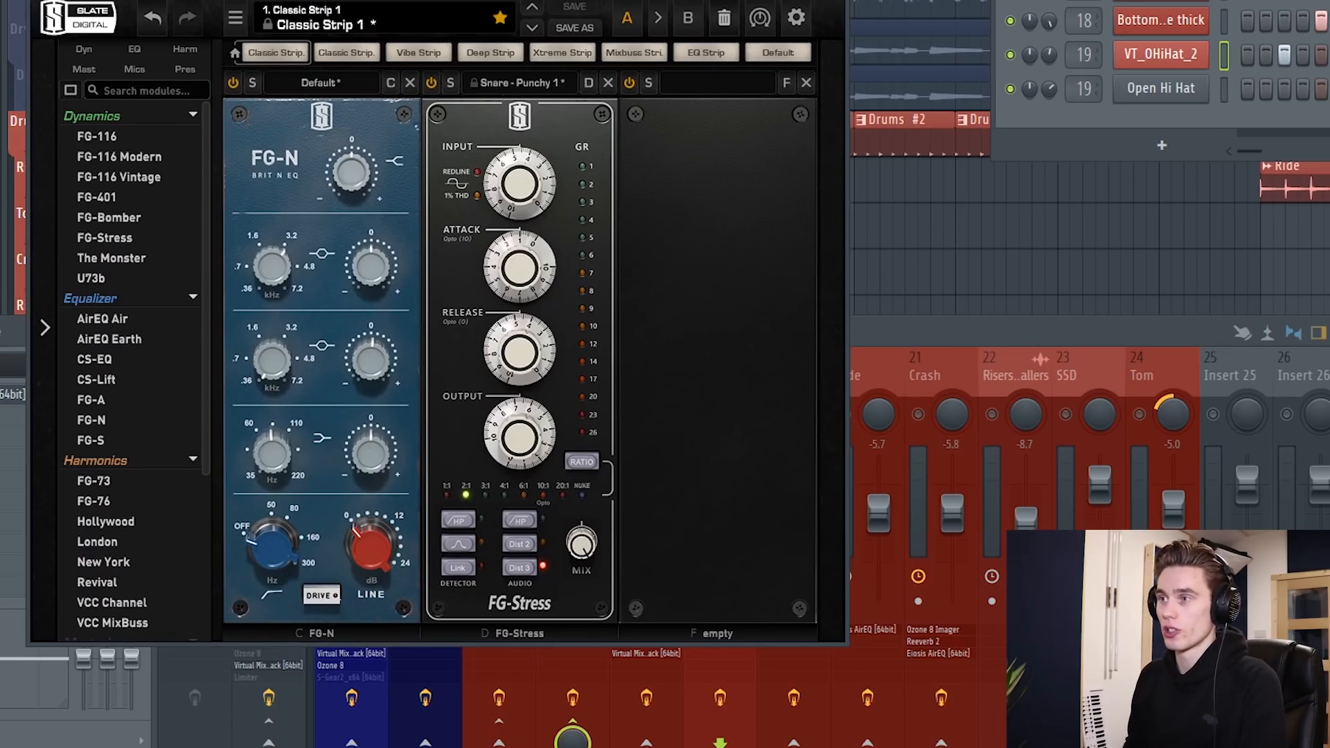
Examine the FG-N and FG-Stress settings in the Snare's Virtual Mix Rack, toggling FG-Stress off and back on
left_click_drag(569, 0, 516, 33)
mouse_move(469, 282)
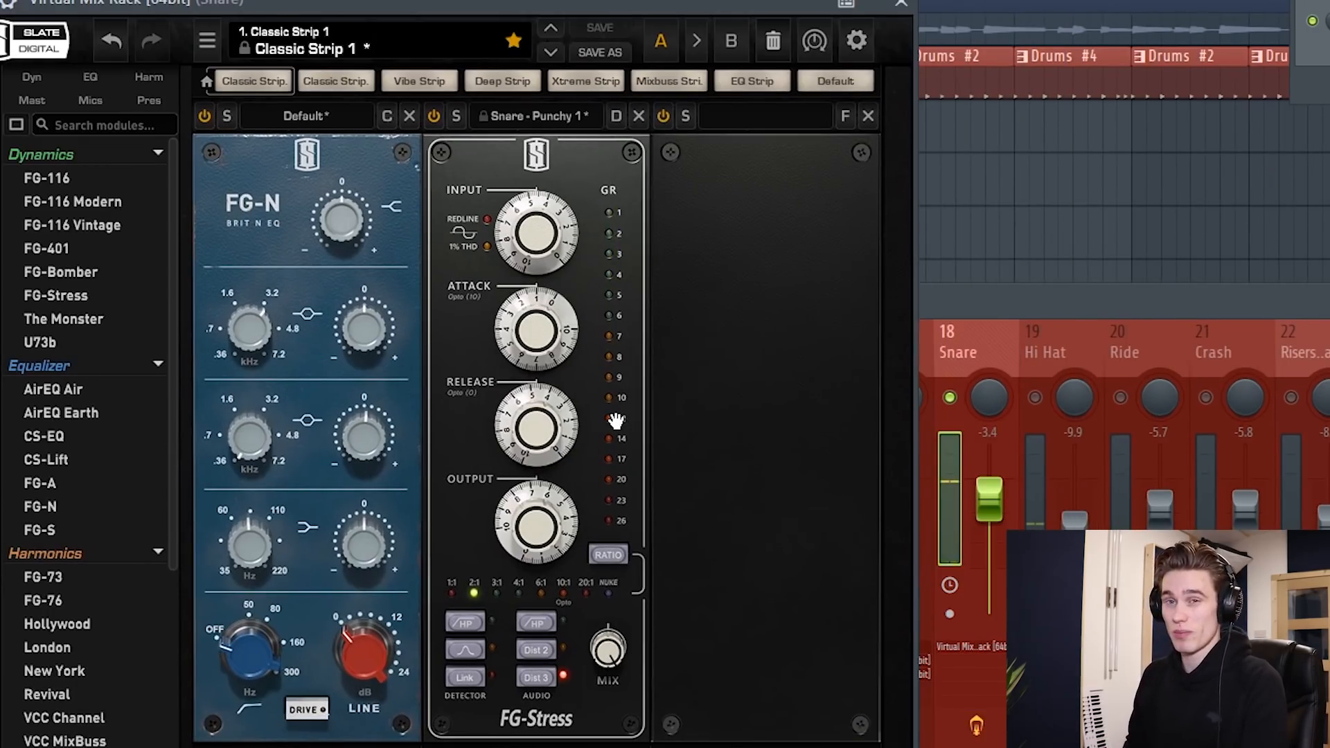
left_click(436, 116)
left_click(437, 115)
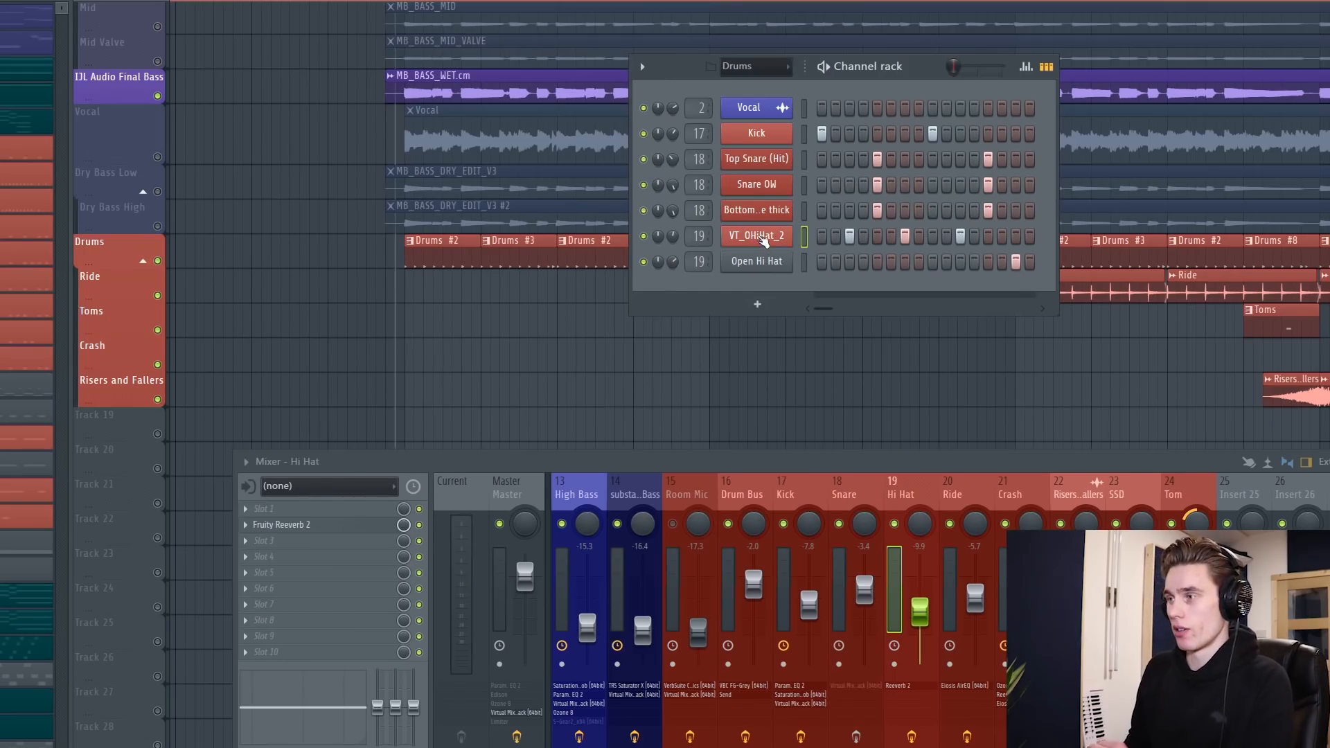
Open the VT_OHiHat_2 channel settings, audition the sample with different fade-out amounts, leave a moderate fade-out and close the settings
left_click(759, 236)
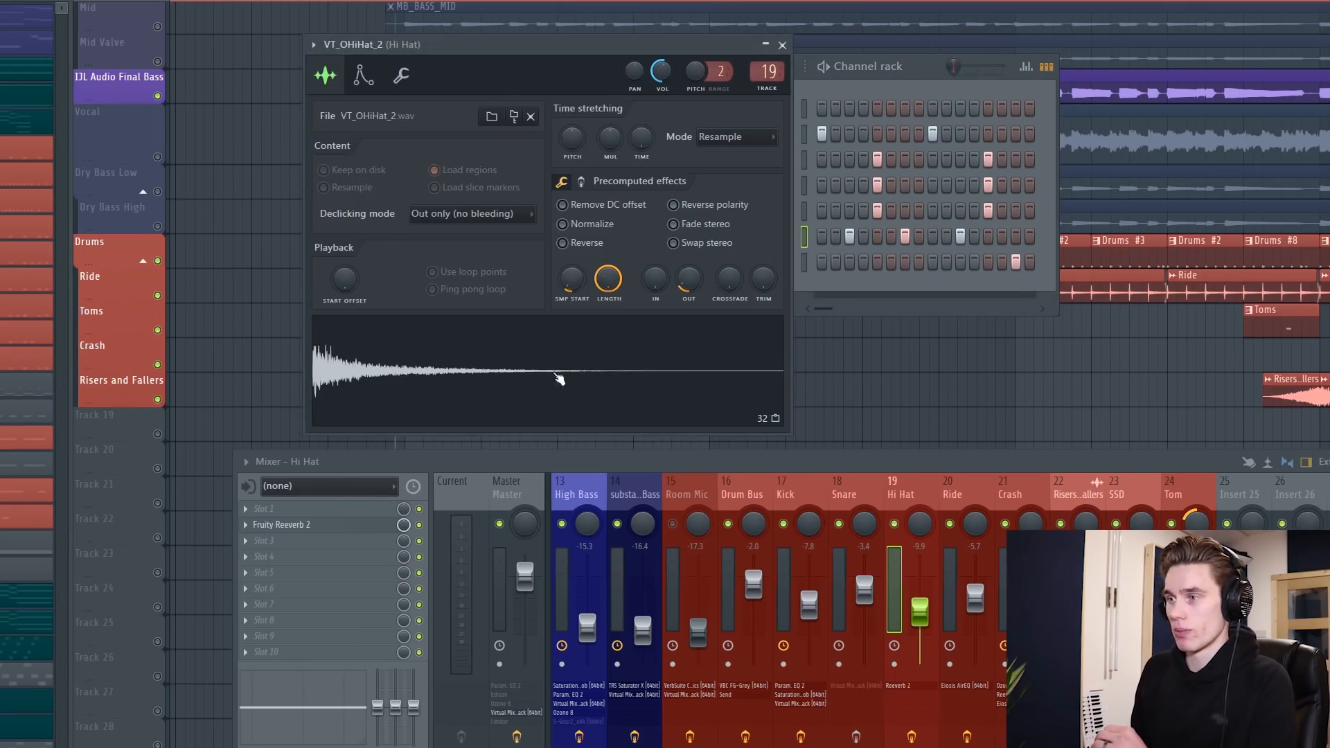
left_click(780, 46)
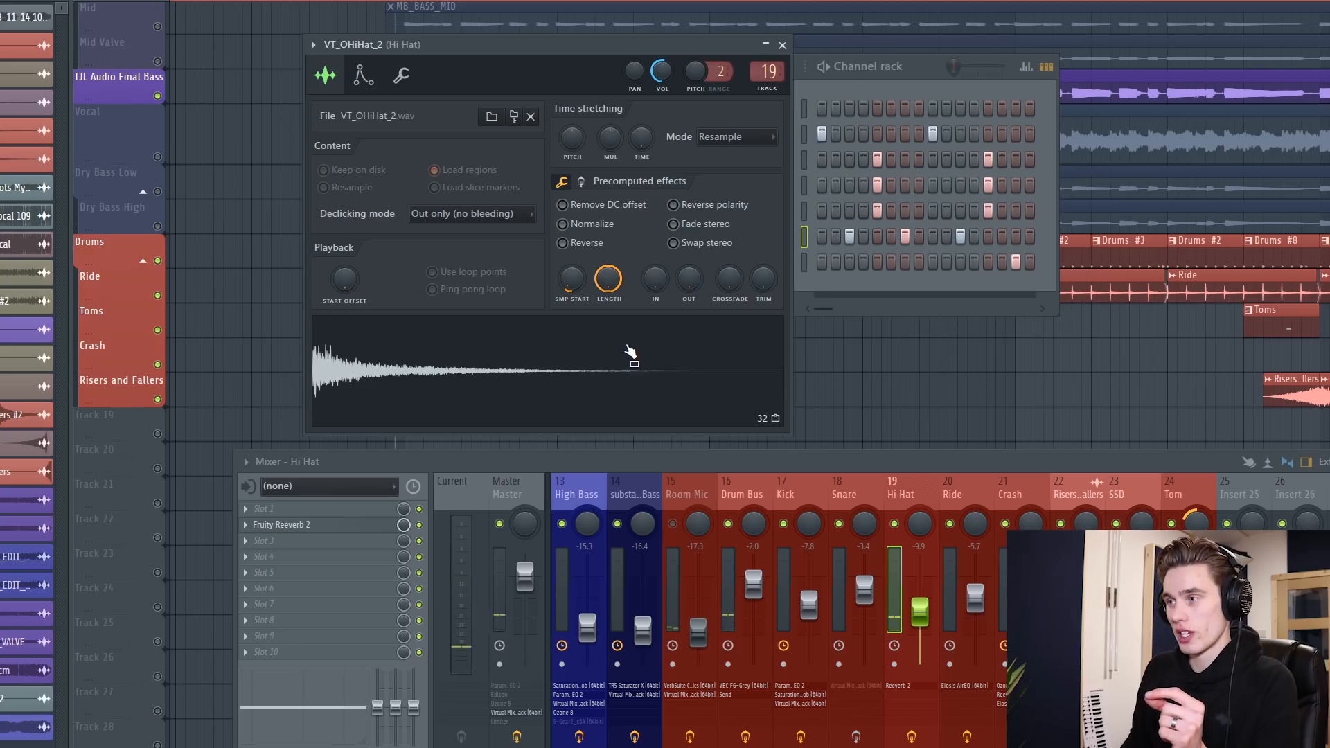
left_click_drag(688, 279, 689, 271)
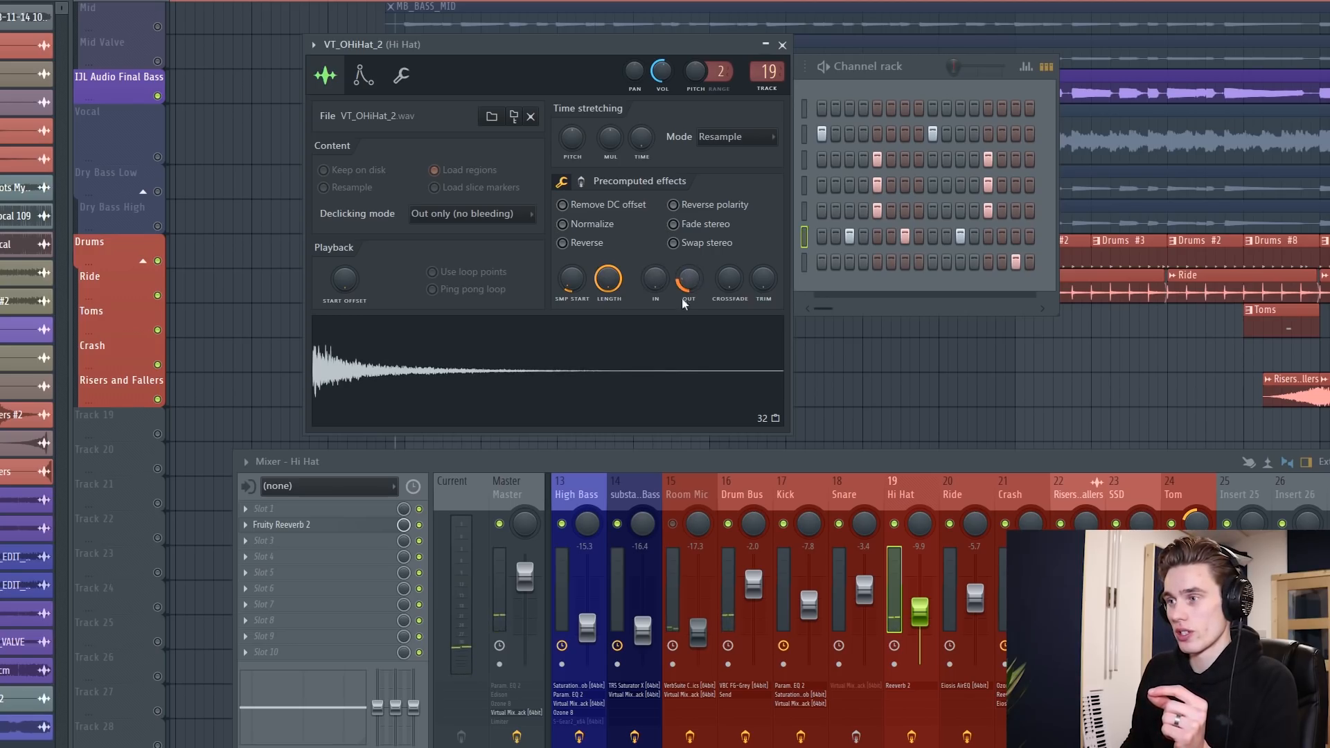
left_click_drag(688, 279, 688, 267)
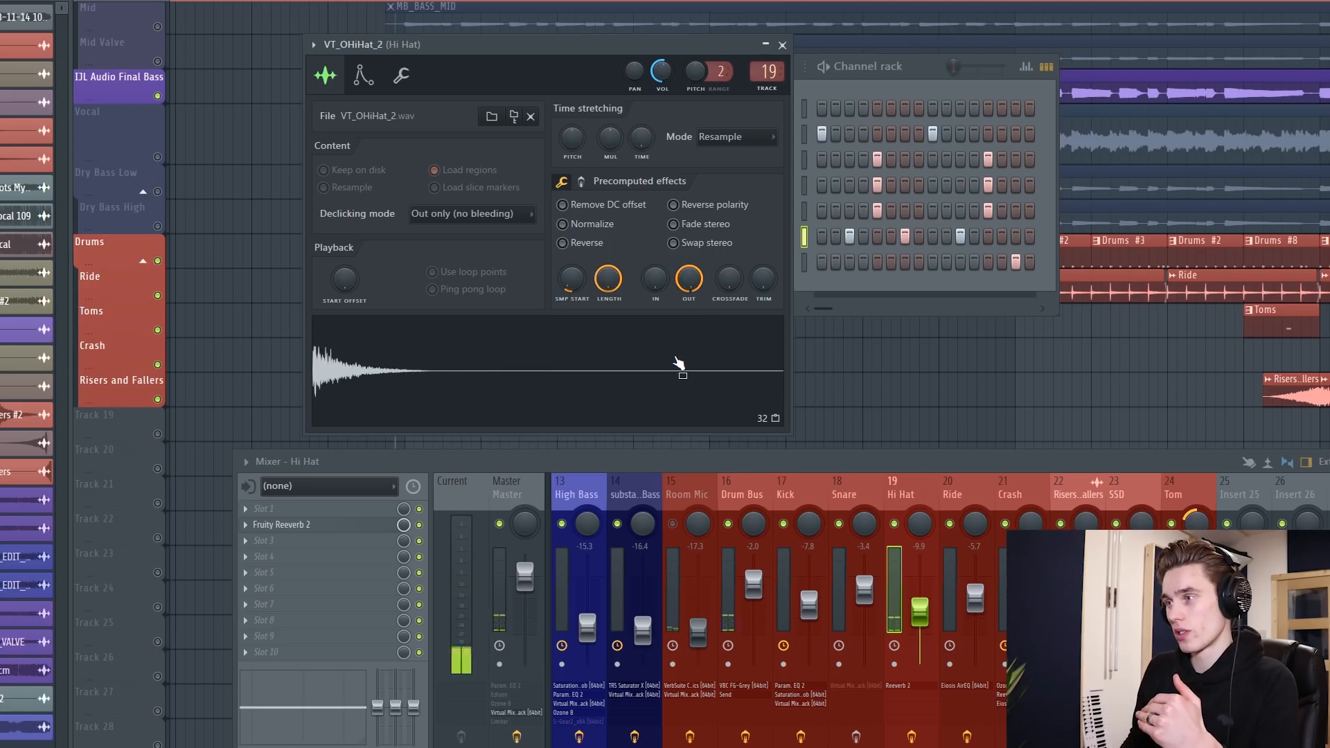
left_click_drag(689, 277, 687, 285)
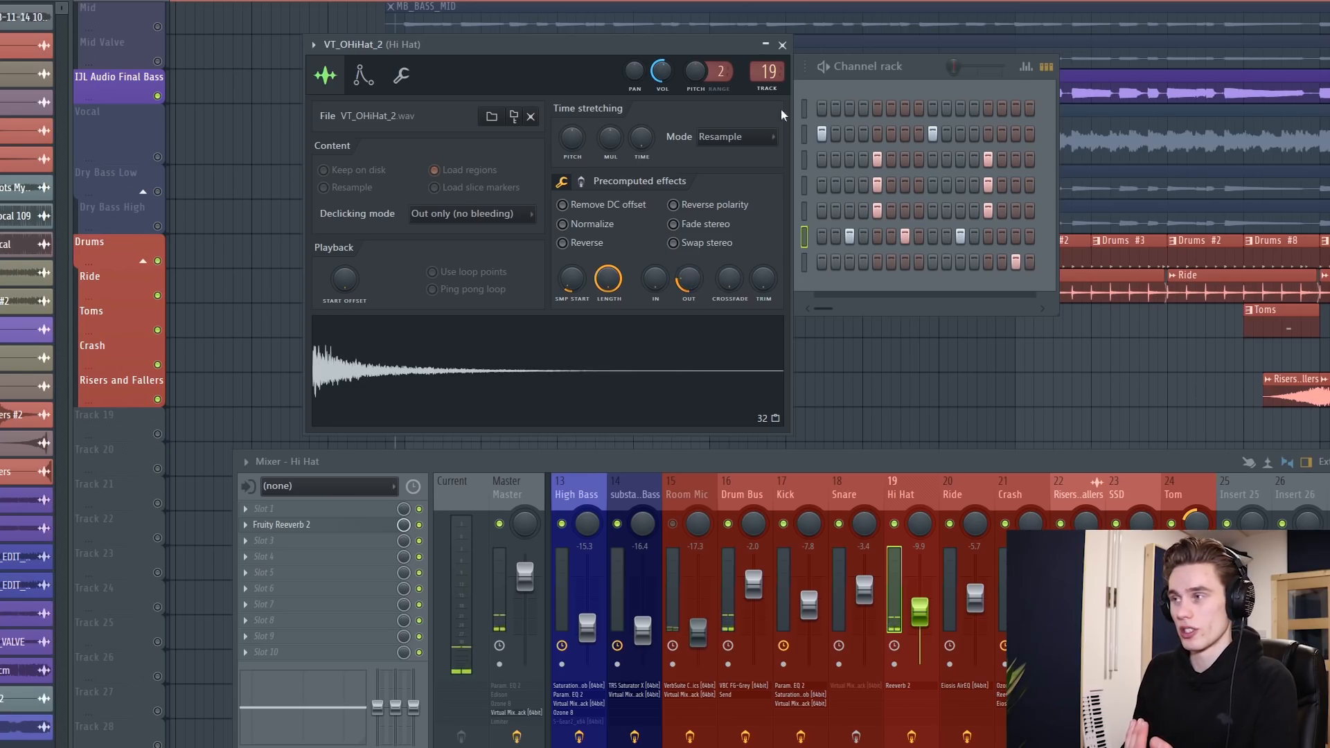
left_click(782, 46)
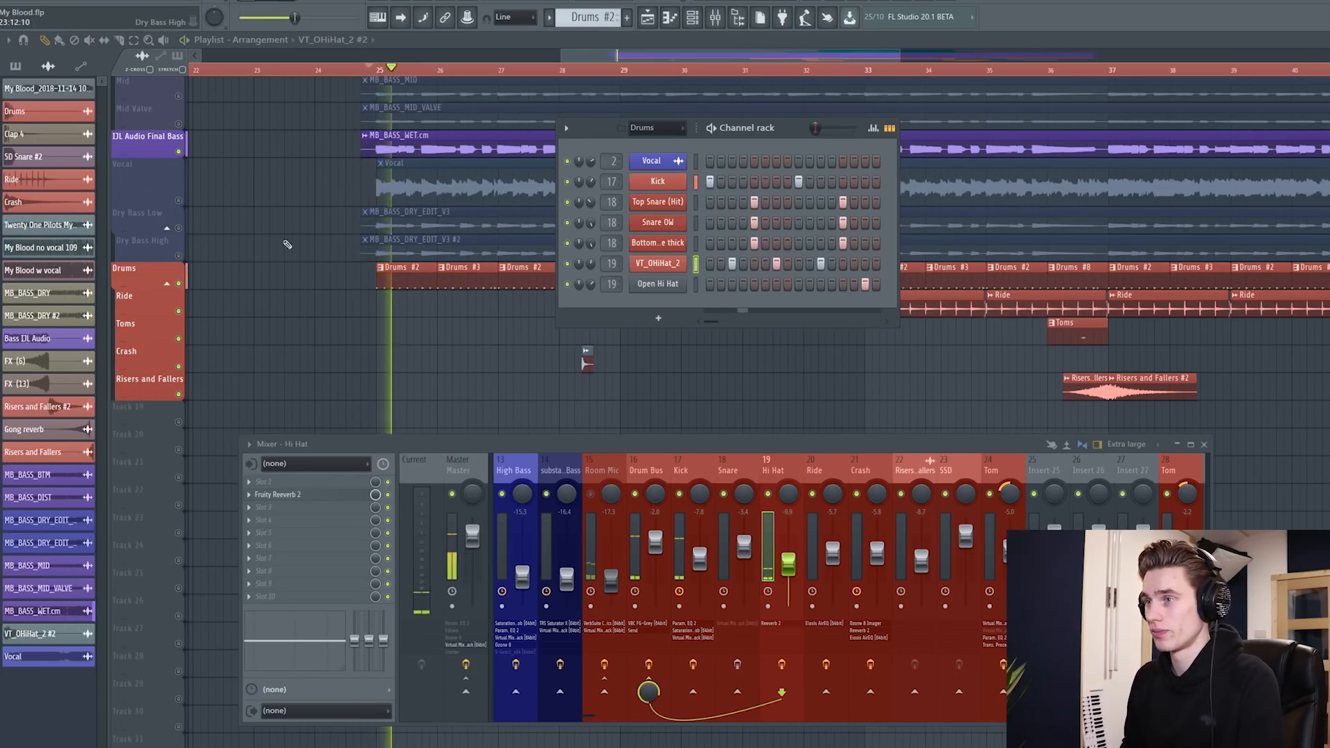
Mute the IJL Audio Final Bass track and show the Drum Bus's VBC FG-Grey compressor above the mixer
left_click(178, 153)
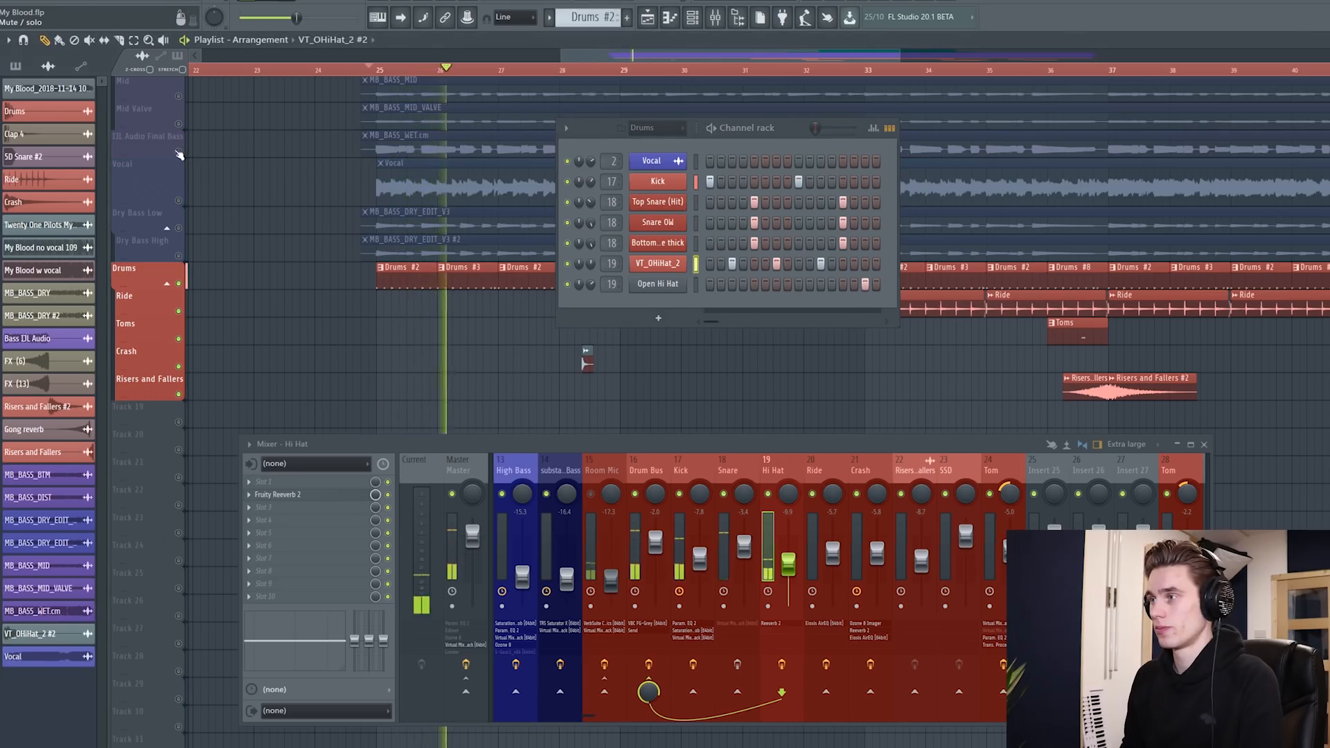
left_click_drag(767, 447, 732, 448)
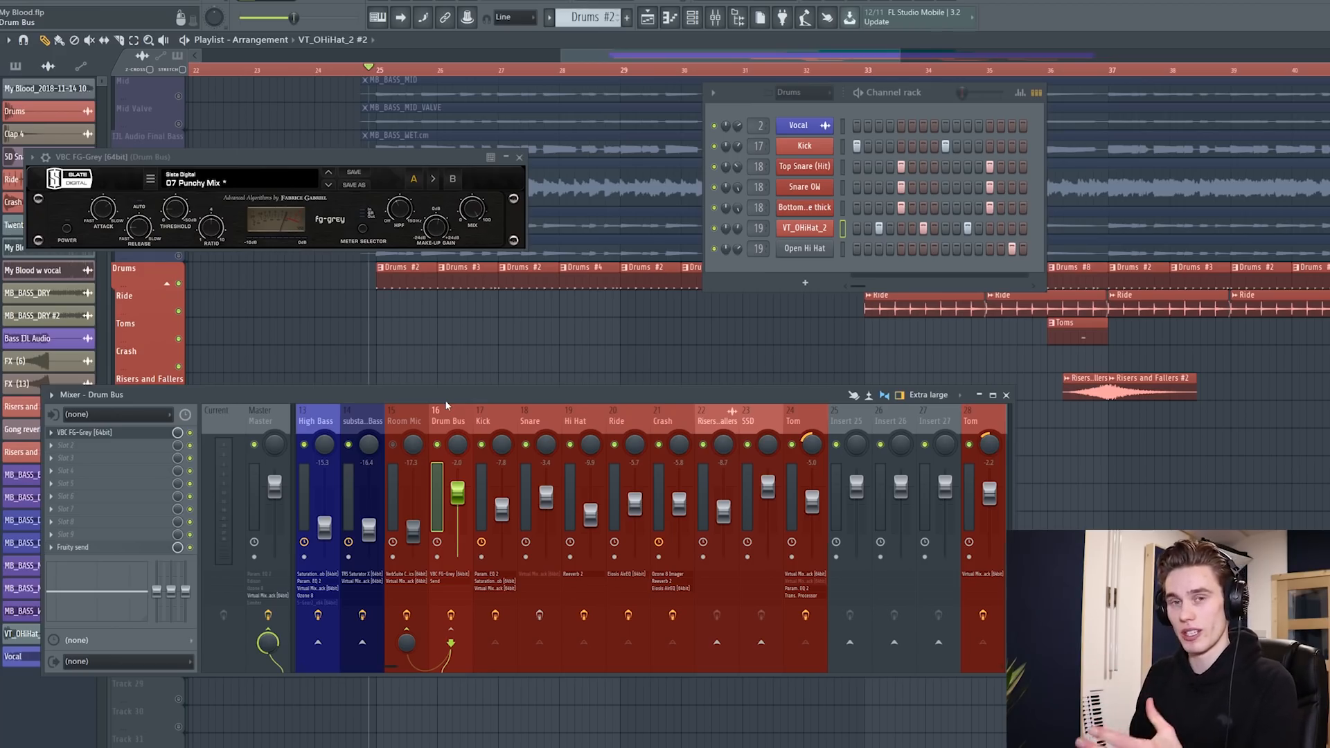
mouse_move(263, 153)
left_mouse_down()
mouse_move(263, 240)
mouse_move(257, 147)
left_mouse_up()
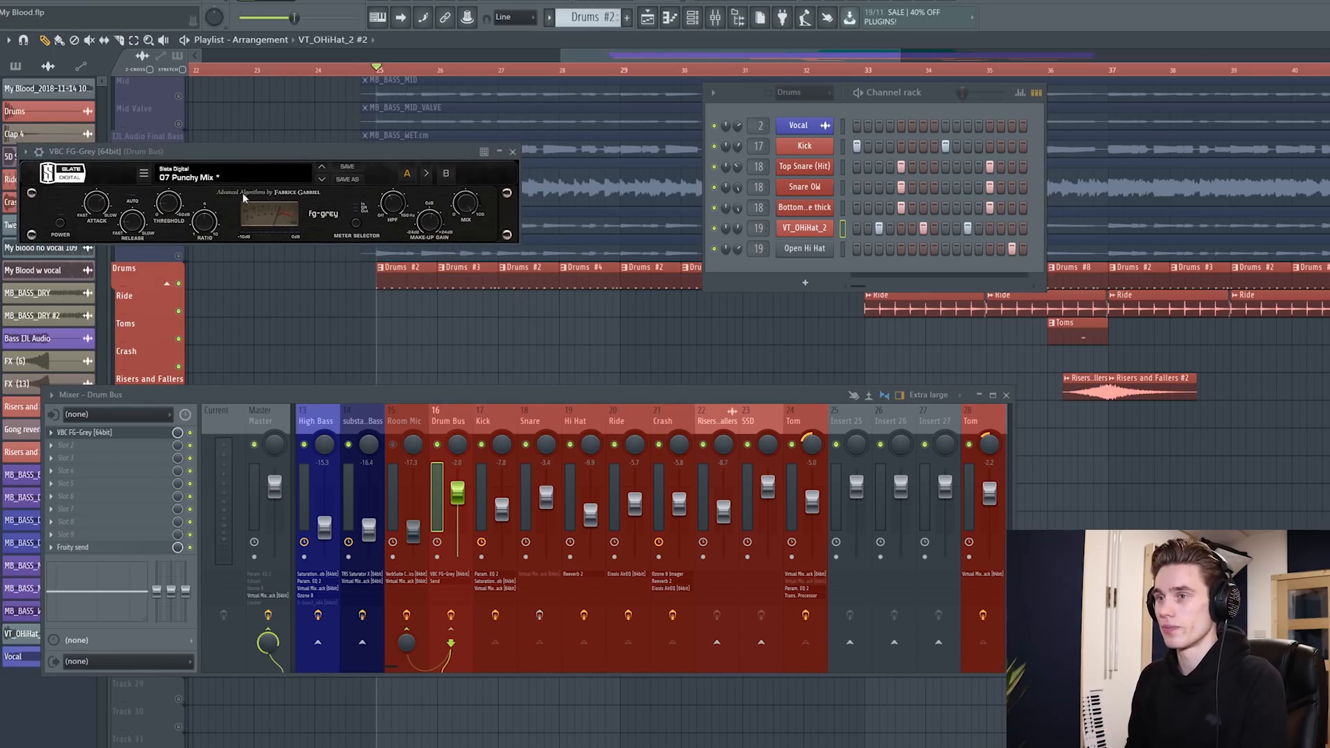
Compare drum playback with the Drum Bus's FG-Grey compressor powered on and off, and unmute the IJL Audio Final Bass track
left_click(61, 225)
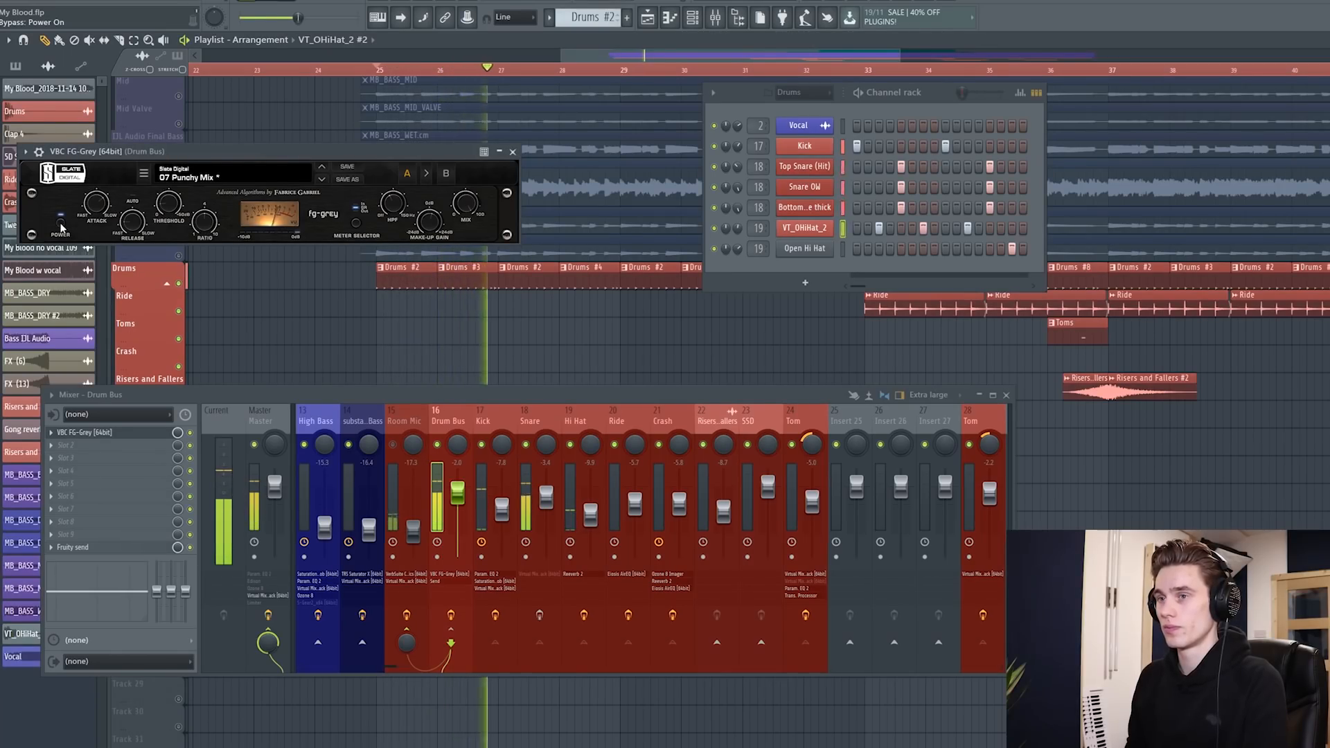
left_click(60, 225)
left_click_drag(198, 150, 175, 206)
key("space")
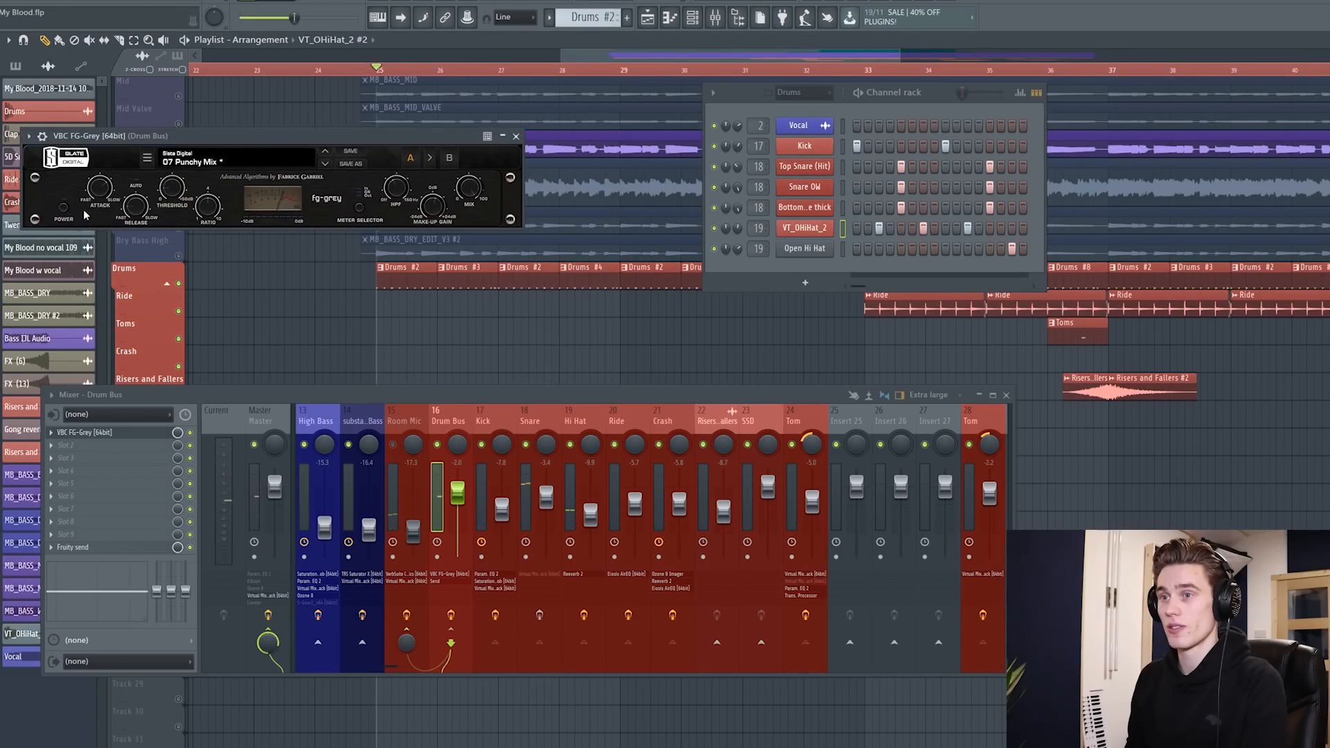
Repeat the FG-Grey on/off comparison with the bass playing, leave the compressor powered on and close its window
key("space")
left_click(63, 208)
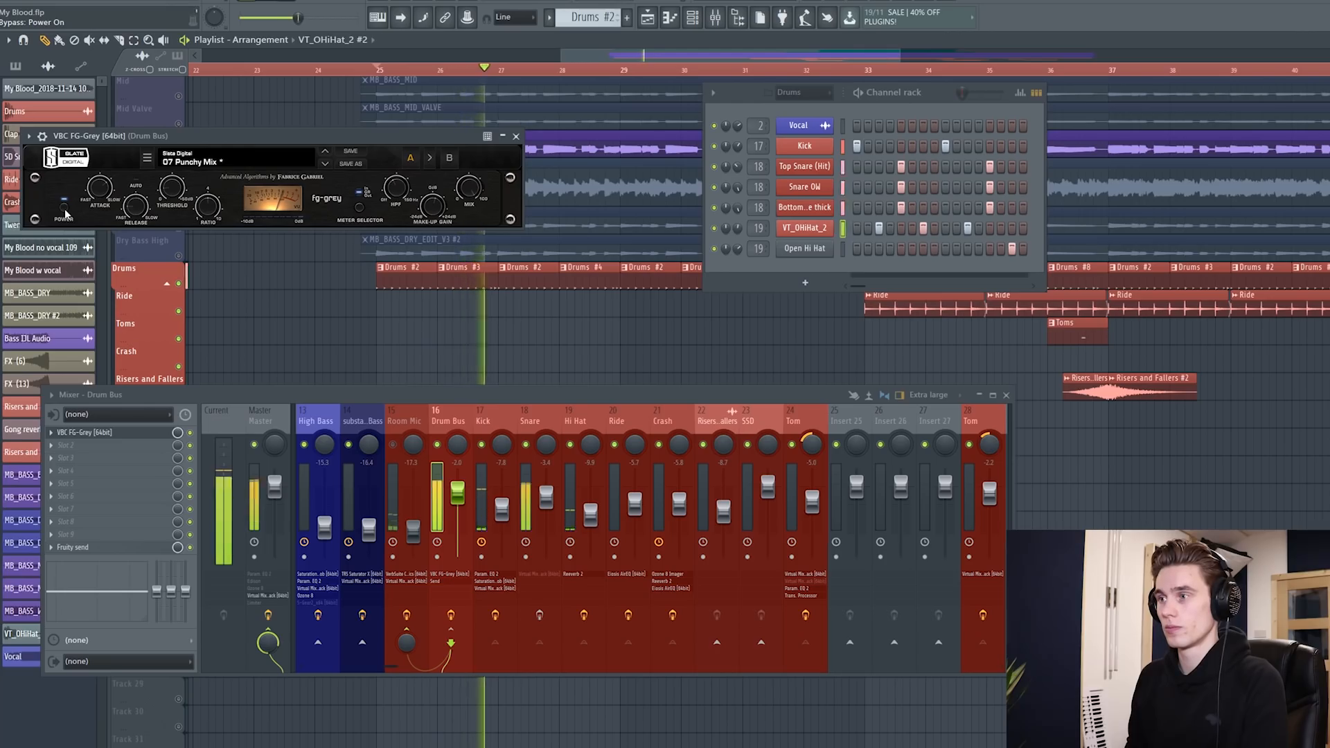
left_click(65, 210)
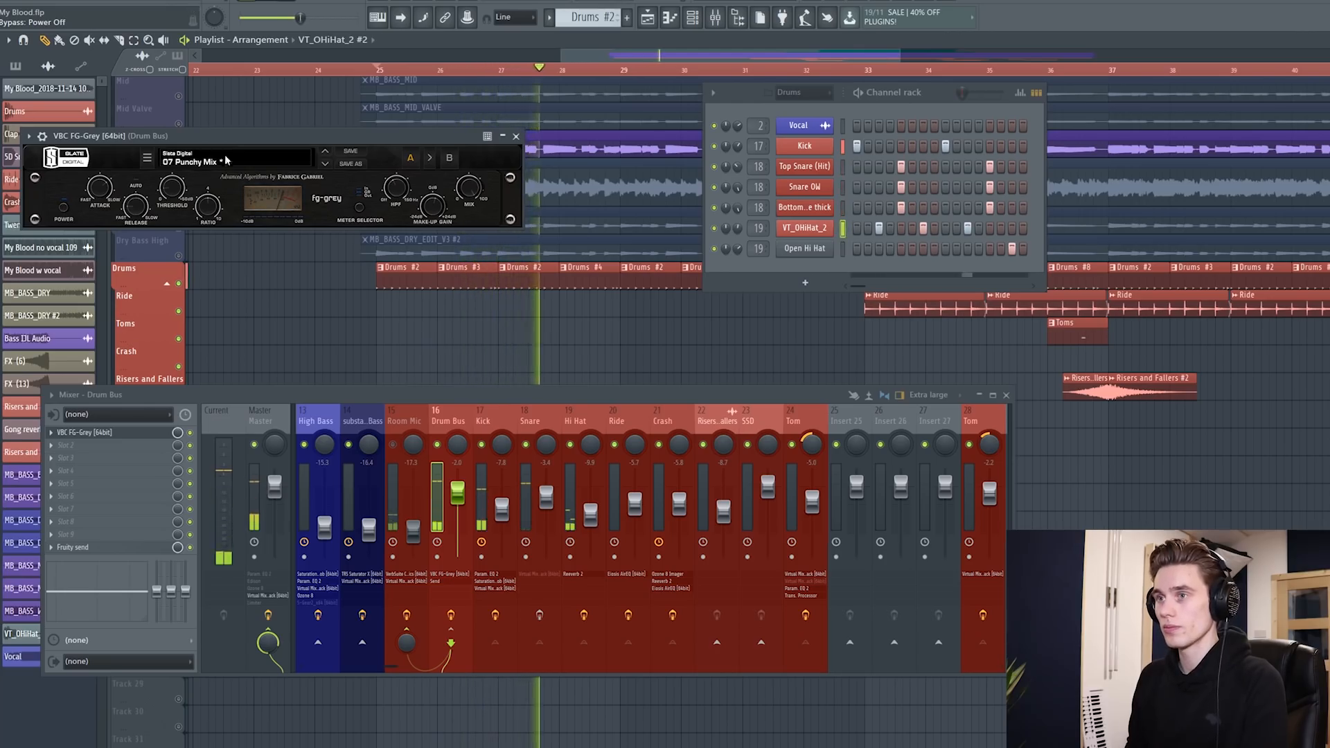
key("space")
left_click_drag(245, 139, 219, 193)
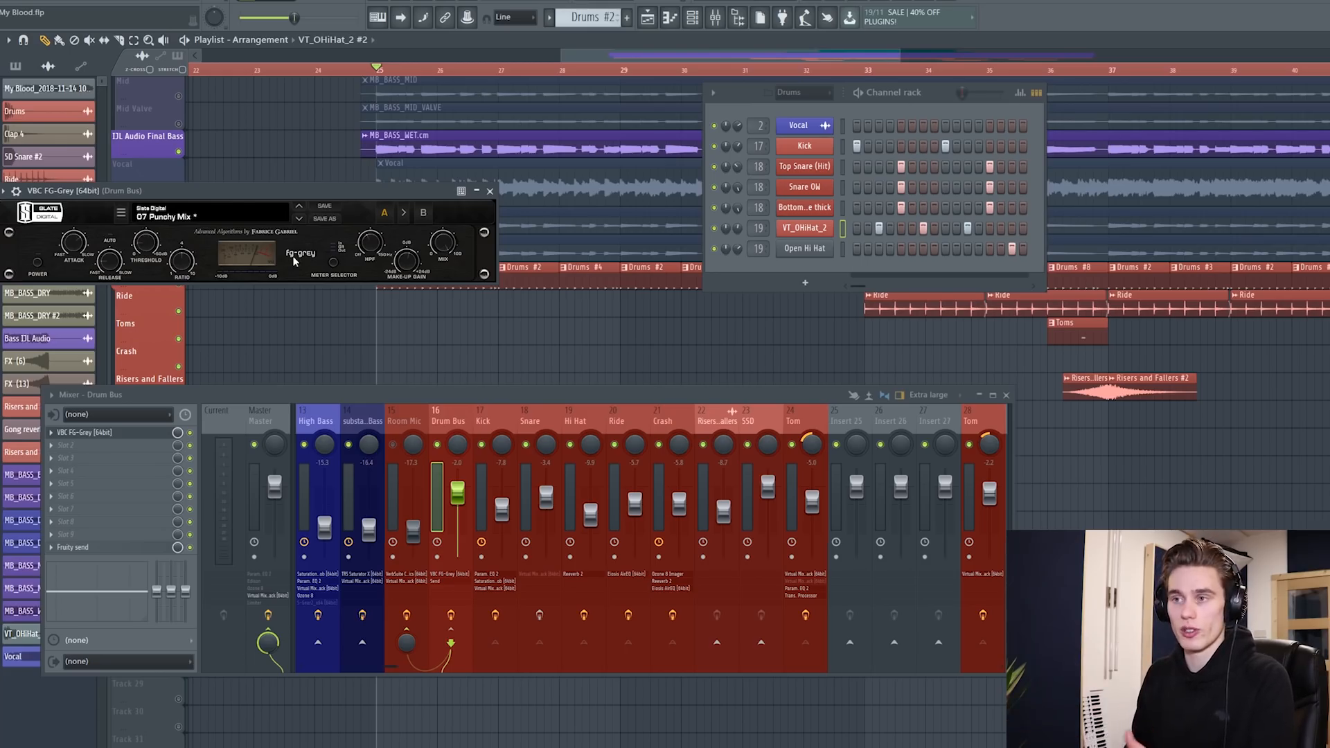
left_click(38, 262)
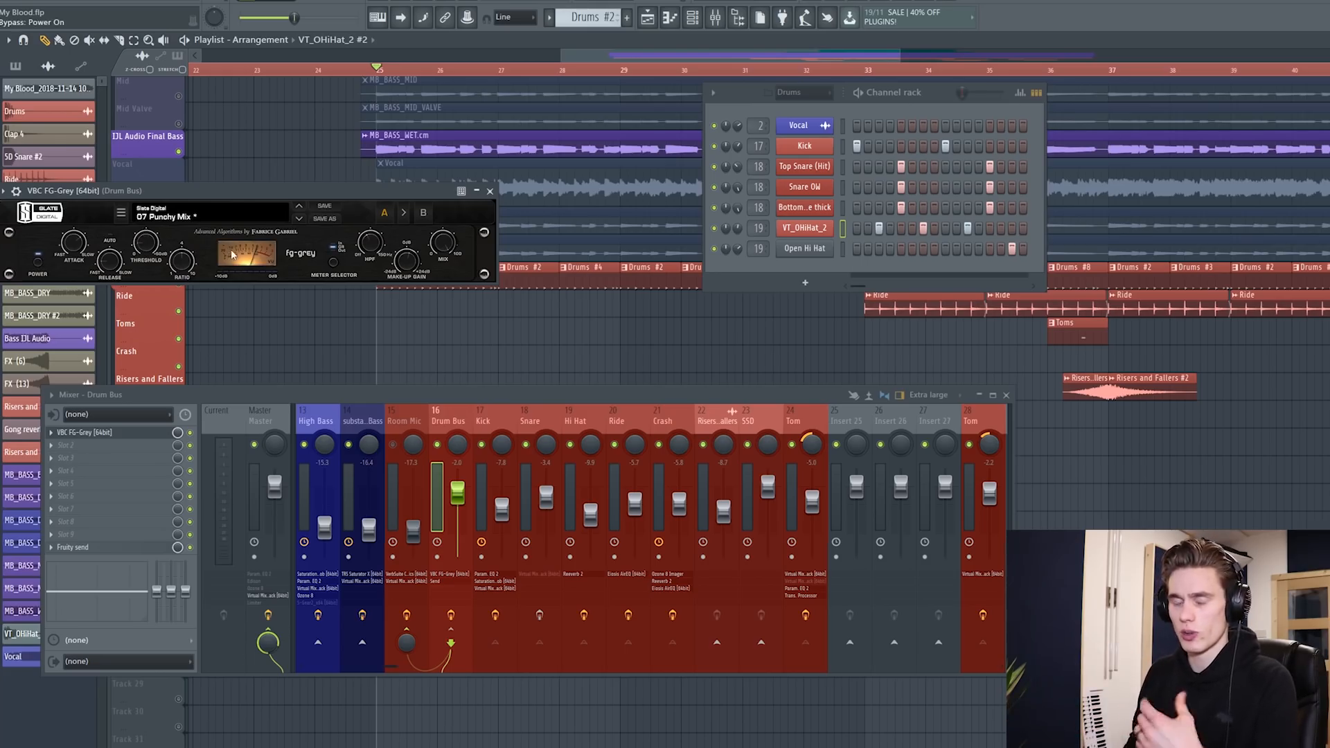
left_click(490, 191)
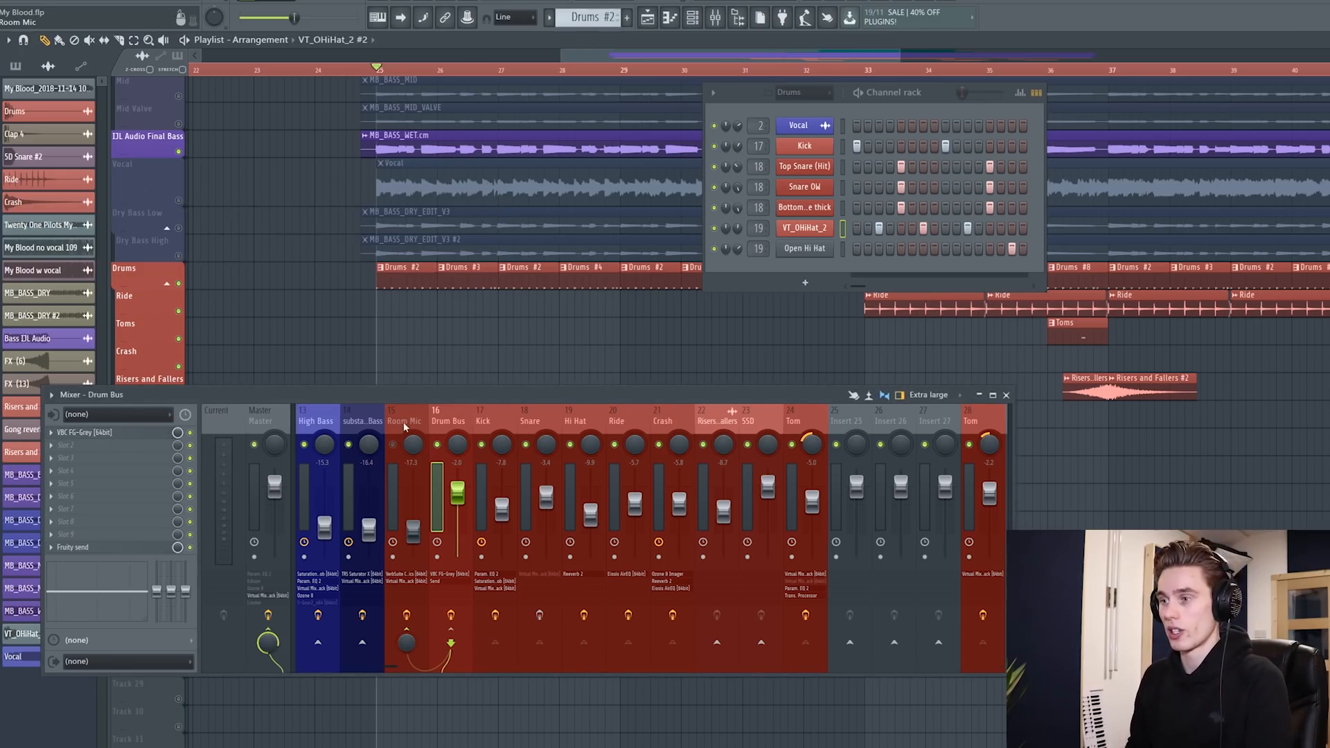
Open the Drum Bus's Fruity send, show its destination options, pick Room Mic and close the plugin
left_click(137, 549)
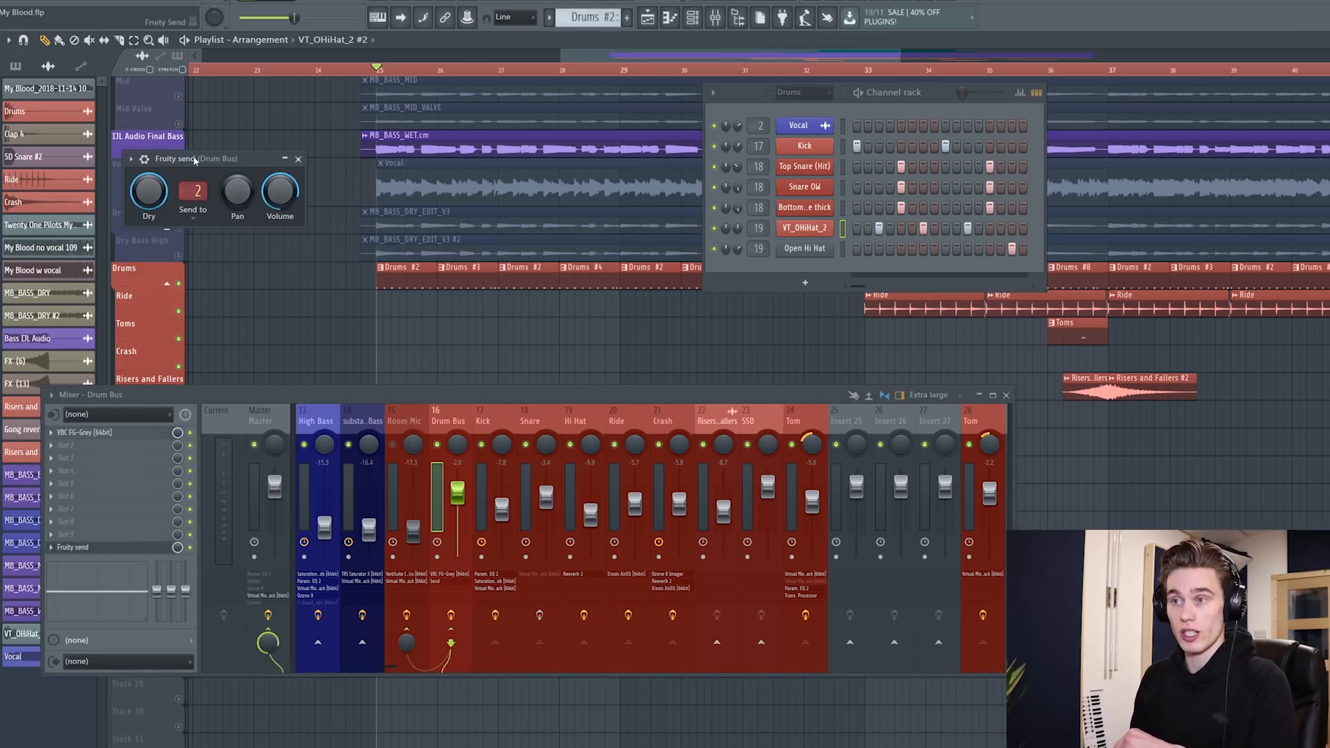
left_click(194, 191)
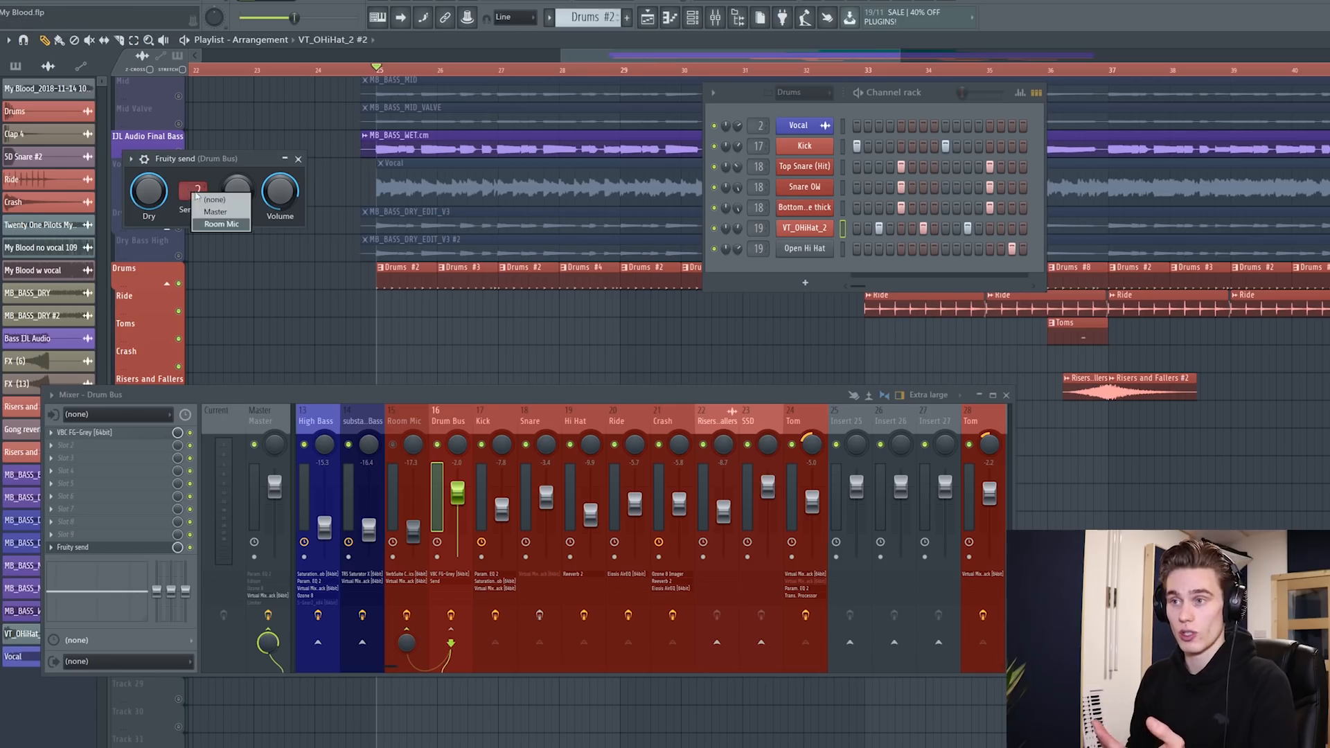
left_click(221, 225)
left_click(298, 159)
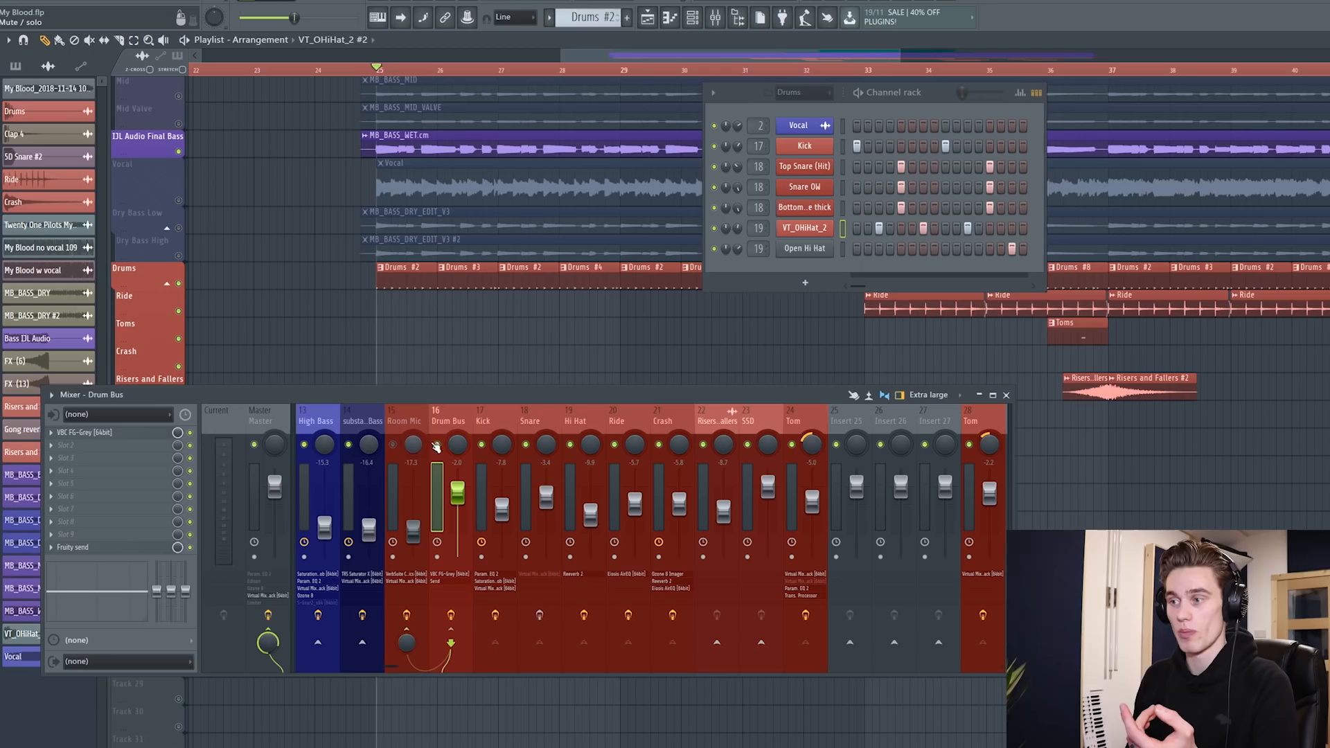
Mute the Drum Bus and unmute the Room Mic mixer track, and play the drums to hear only the room signal
left_click(437, 444)
left_click(393, 444)
key("space")
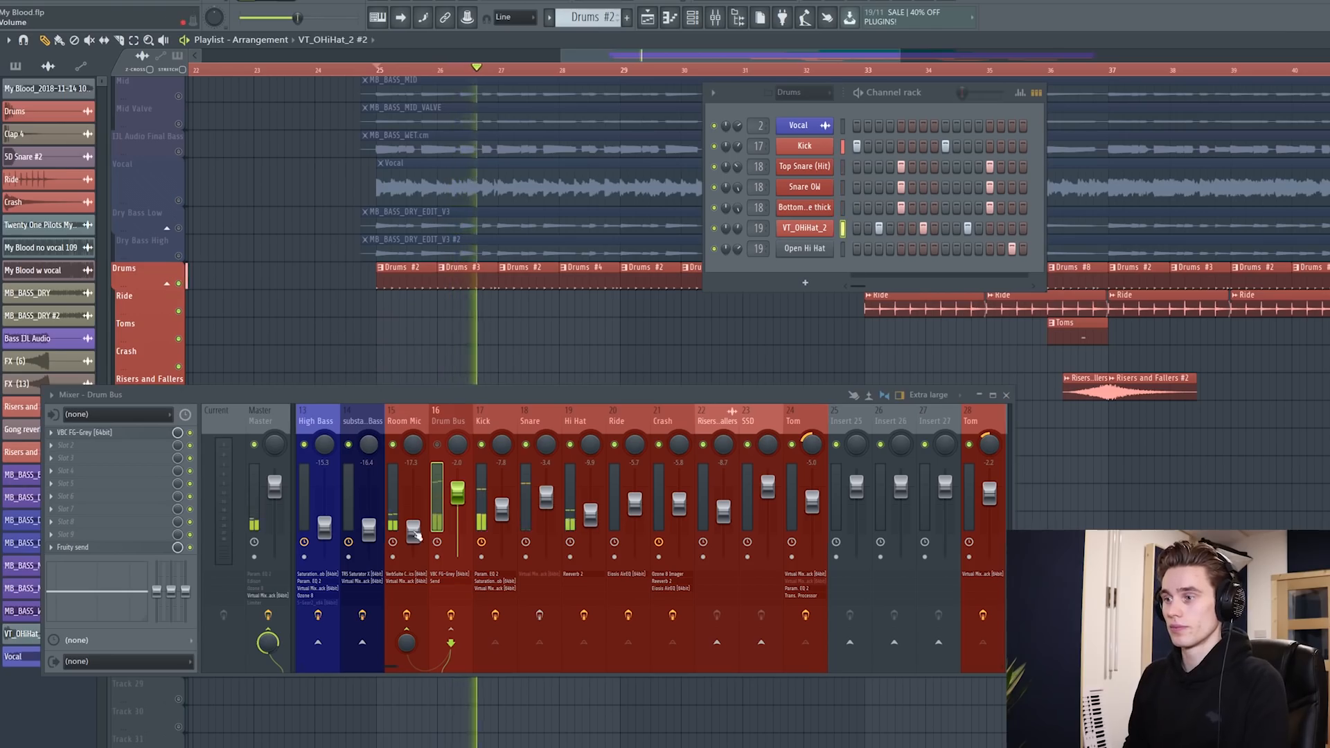
key("space")
Select the Room Mic track, examine its VerbSuite Classics reverb with the Warm Drum Space preset, and close the plugin
left_click(410, 424)
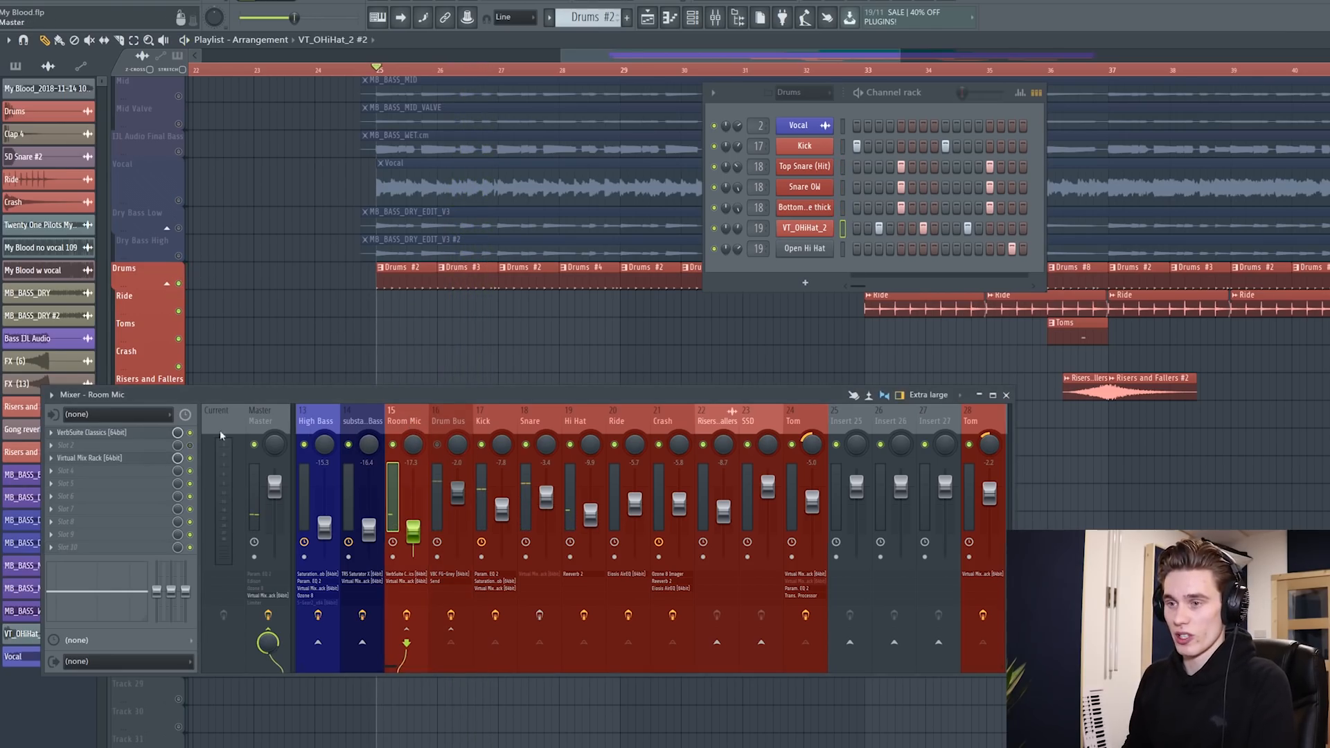
left_click(154, 433)
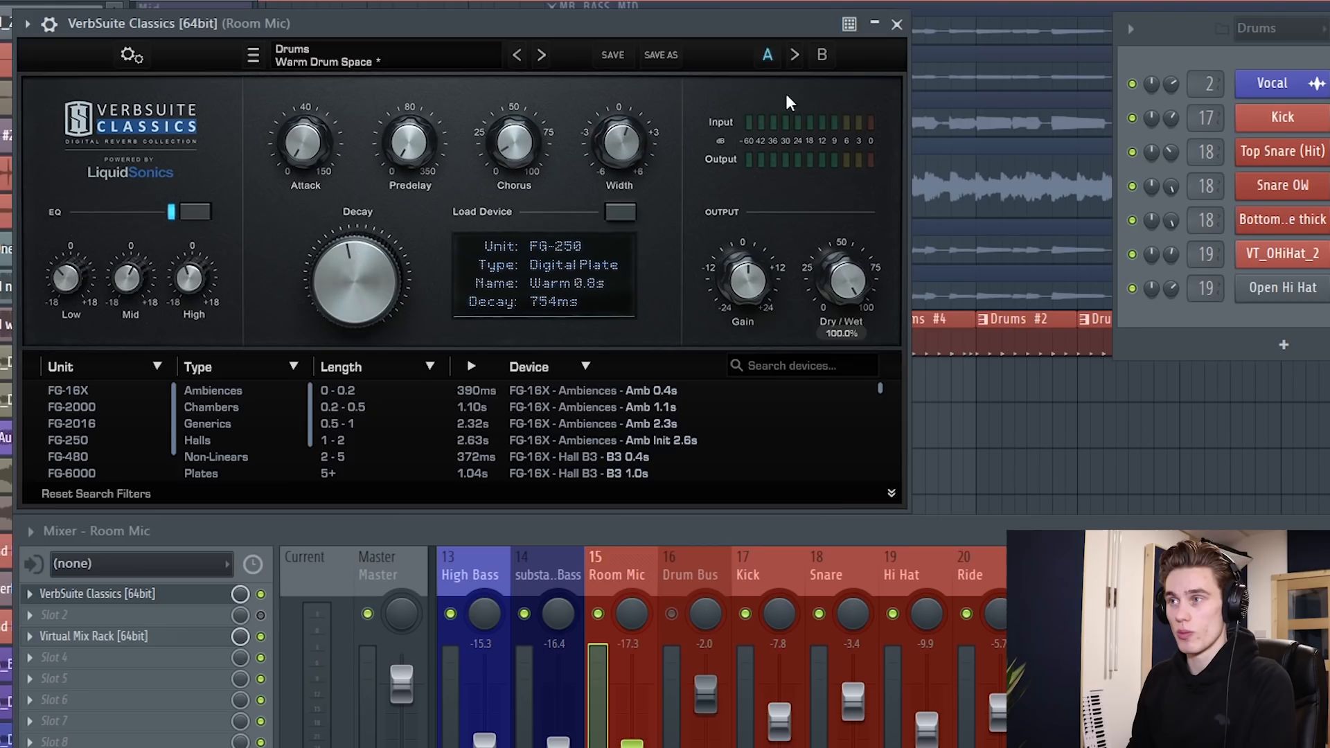
left_click_drag(755, 23, 708, 51)
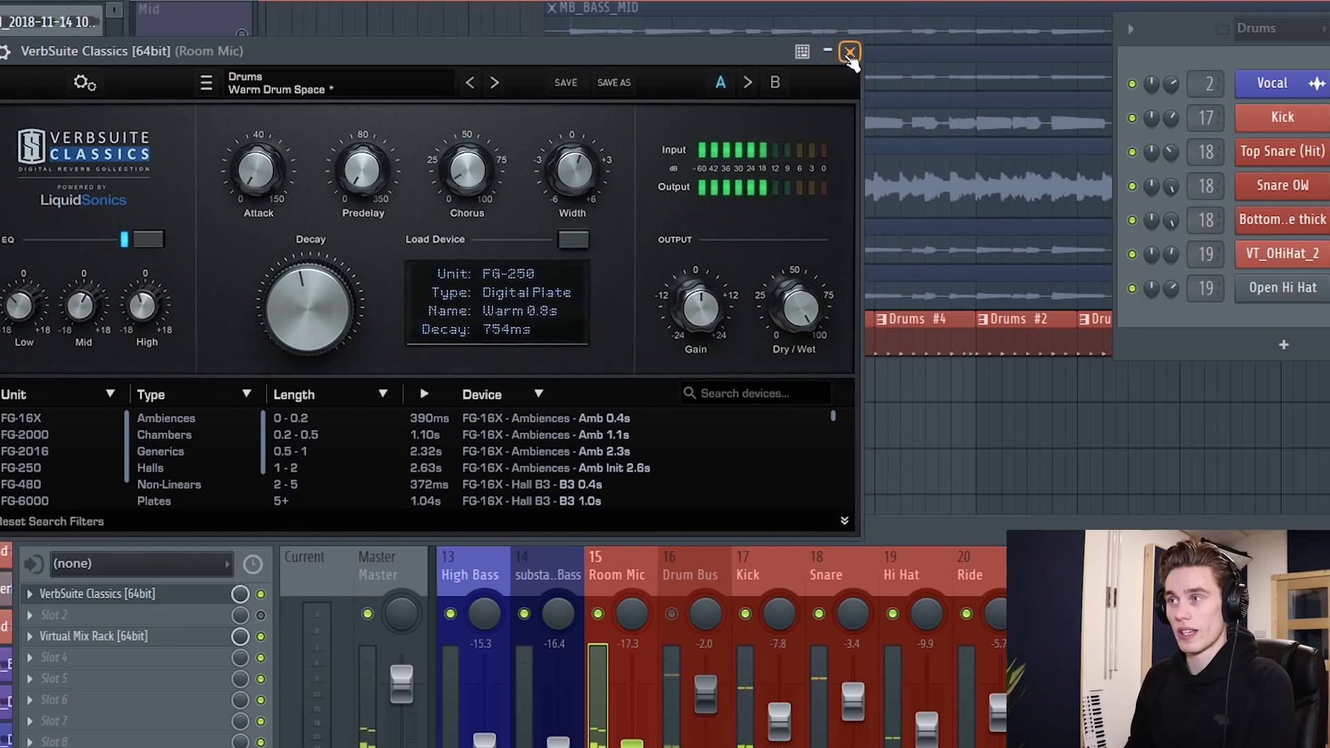
left_click(849, 52)
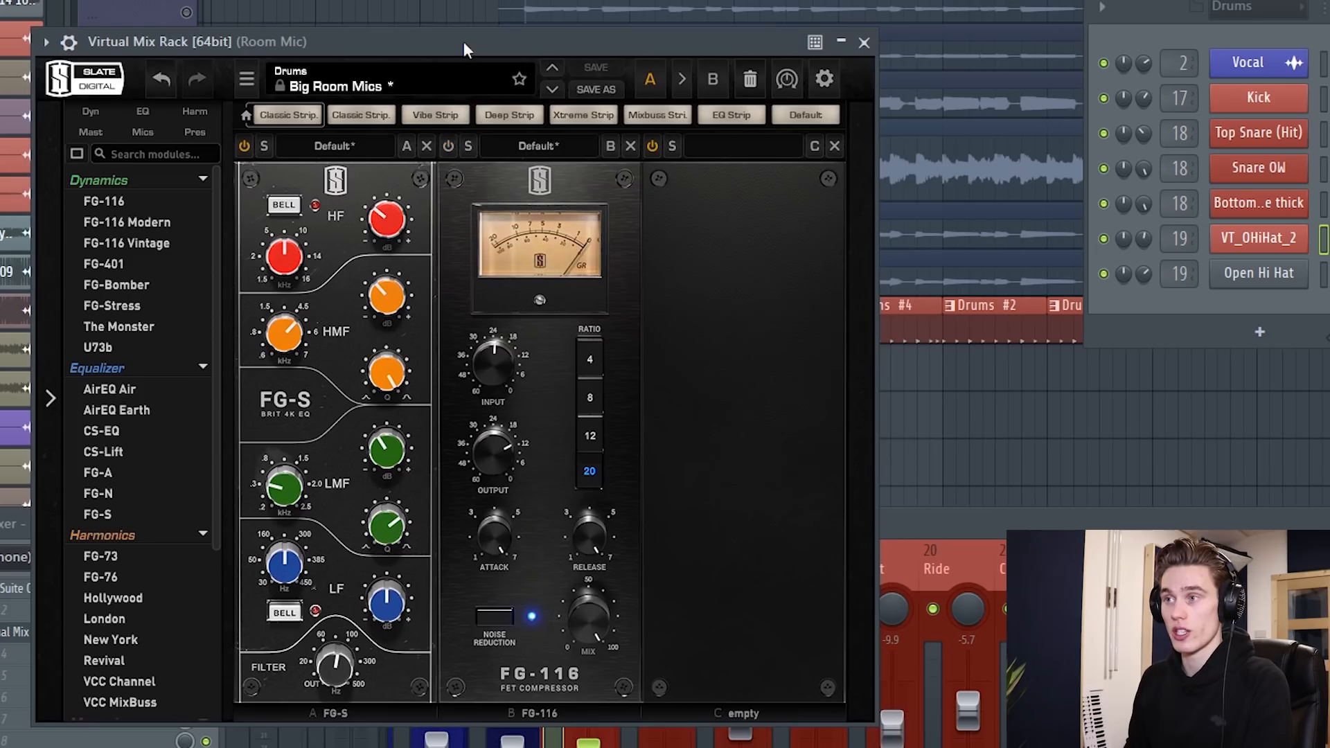
Examine the FG-S filter and EQ settings in the Room Mic's Virtual Mix Rack, switch on the FG-116 compressor and close the rack
left_click_drag(464, 41, 424, 55)
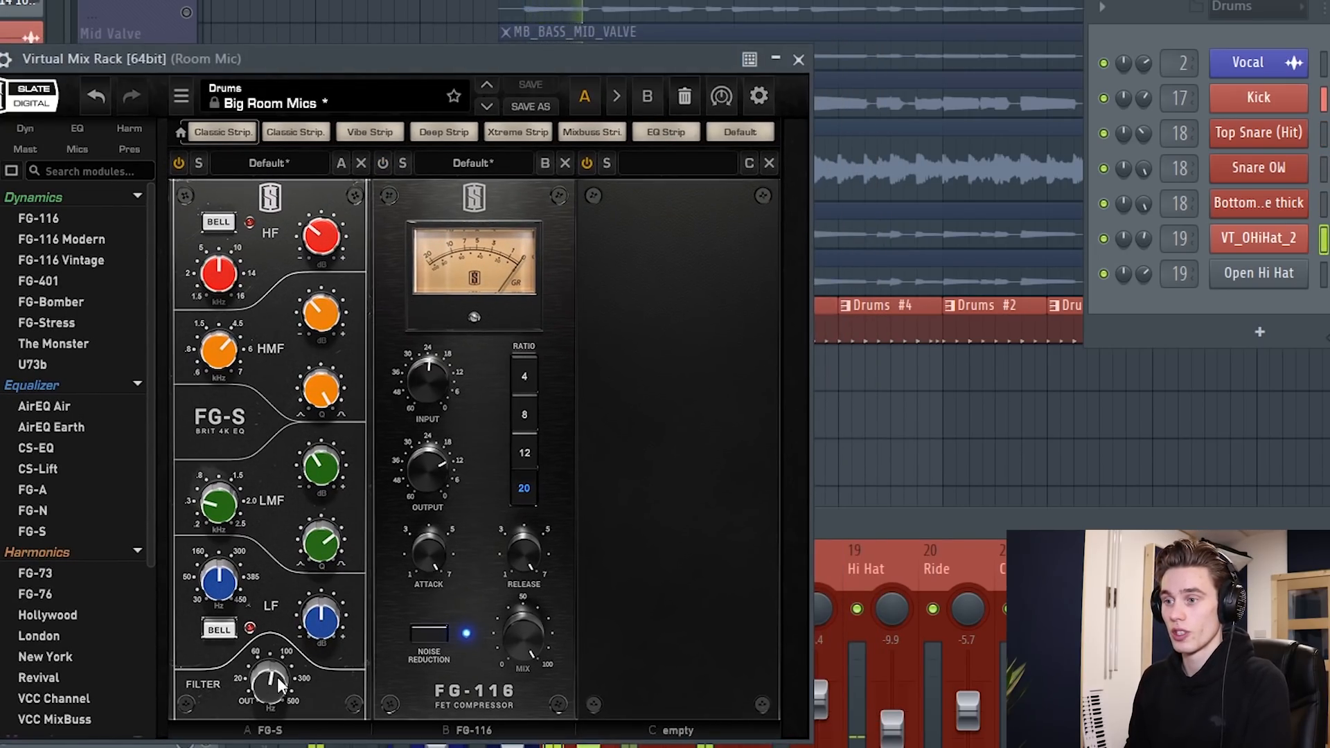
mouse_move(277, 676)
left_mouse_down()
mouse_move(277, 689)
mouse_move(269, 664)
left_mouse_up()
mouse_move(317, 260)
left_mouse_down()
mouse_move(329, 146)
mouse_move(313, 305)
mouse_move(311, 248)
left_mouse_up()
left_click_drag(387, 328, 344, 342)
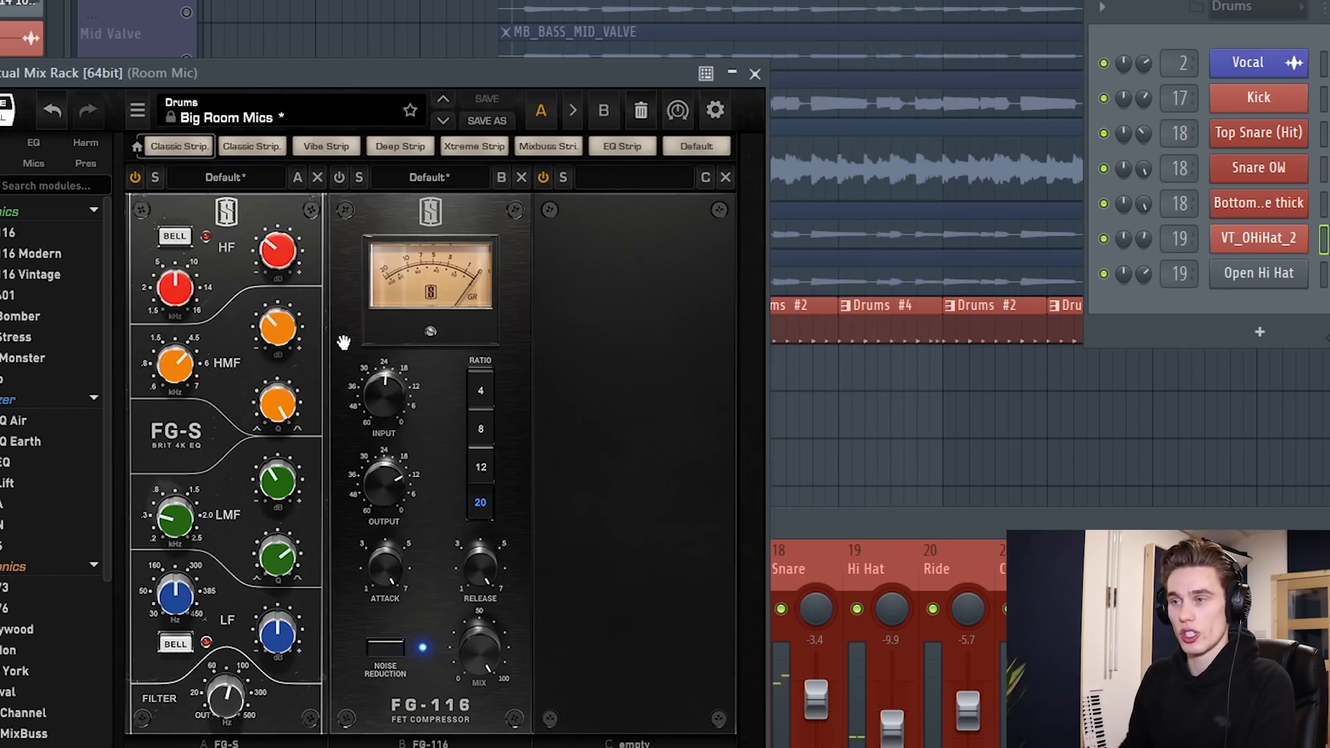
left_click_drag(340, 66, 387, 70)
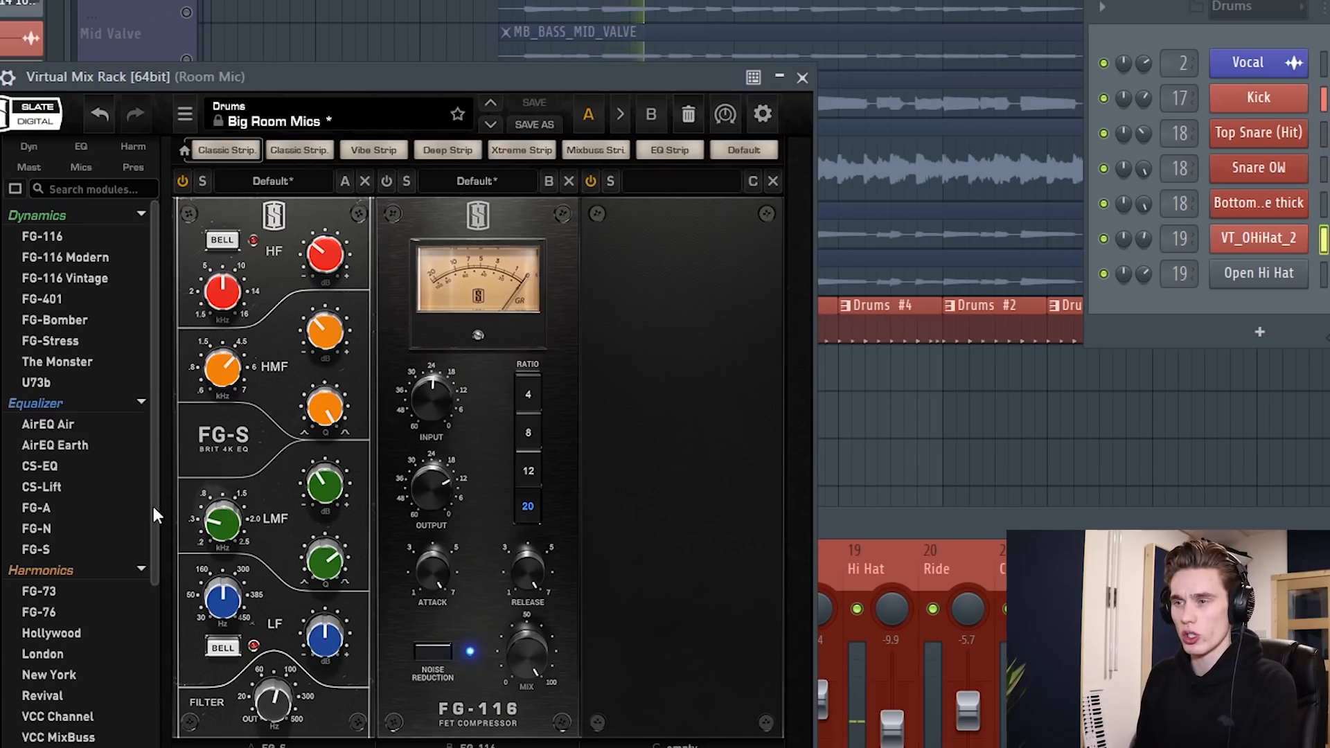
mouse_move(325, 487)
left_mouse_down()
mouse_move(327, 450)
mouse_move(319, 493)
left_mouse_up()
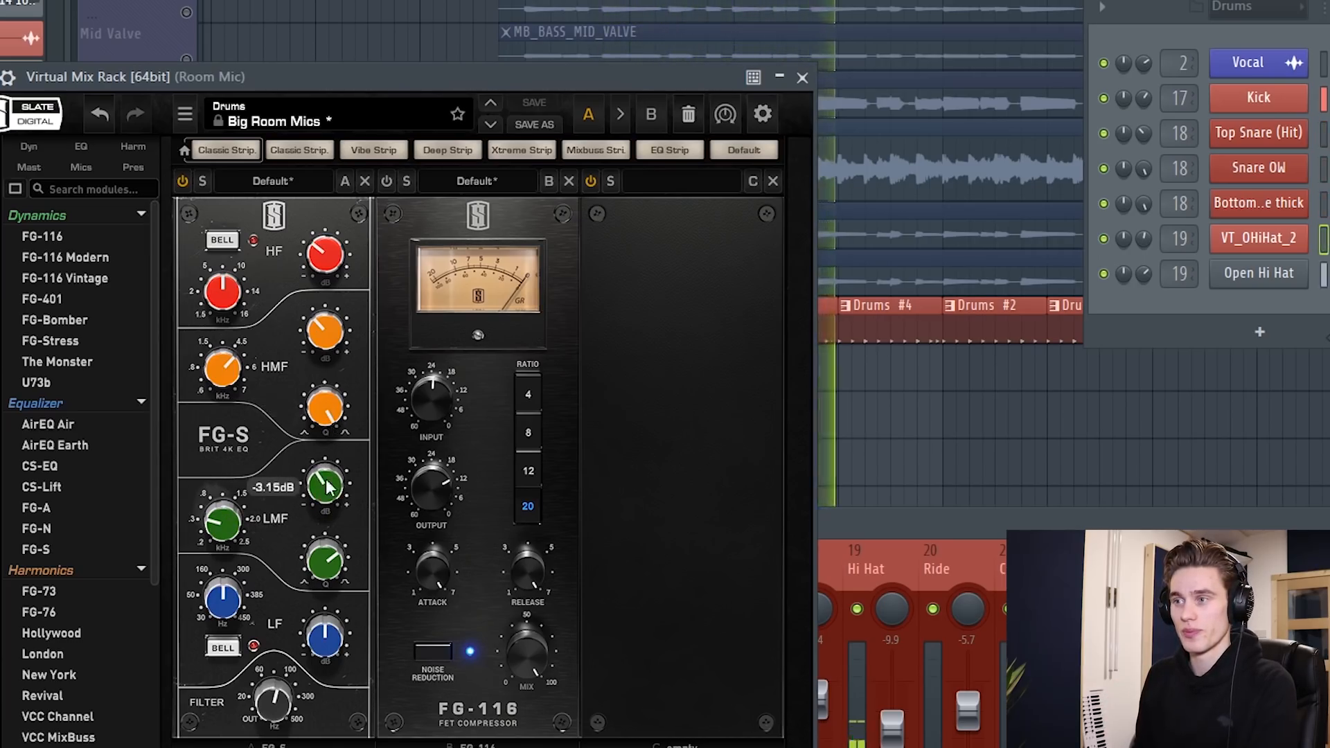
left_click(386, 180)
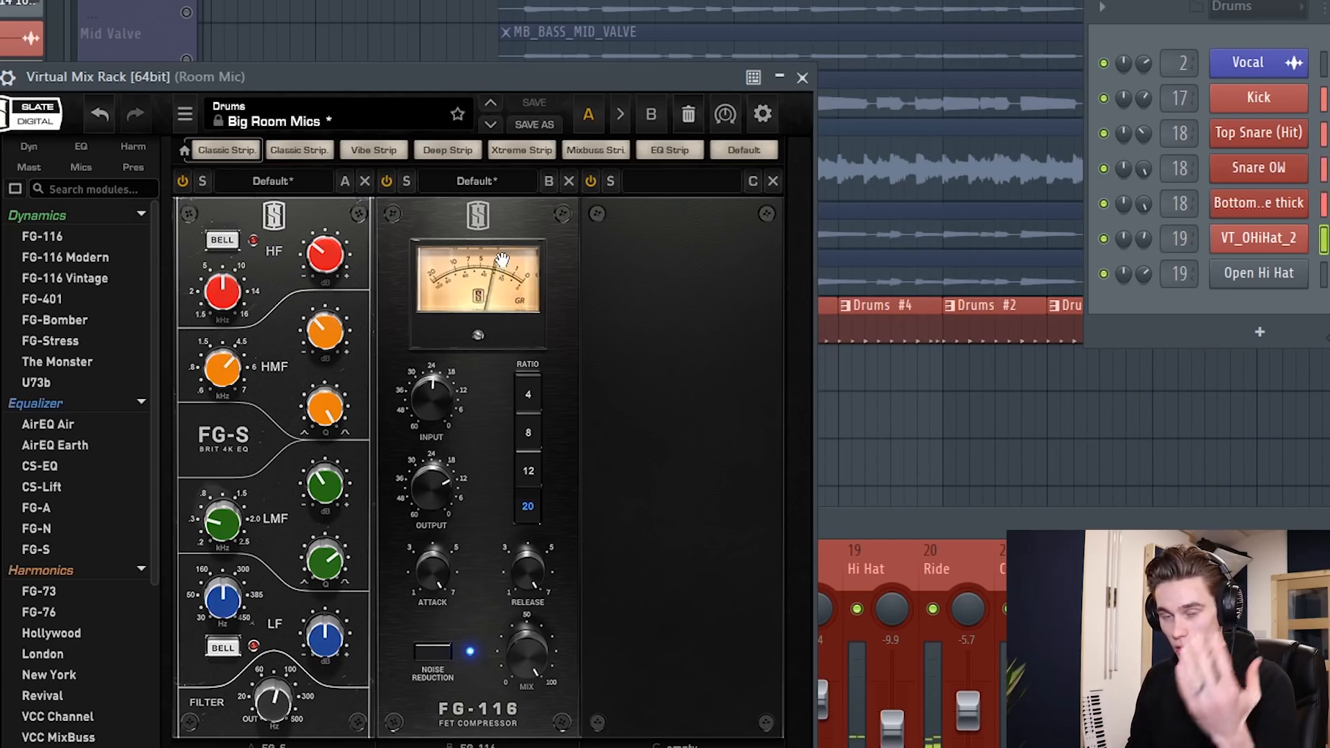
left_click(802, 77)
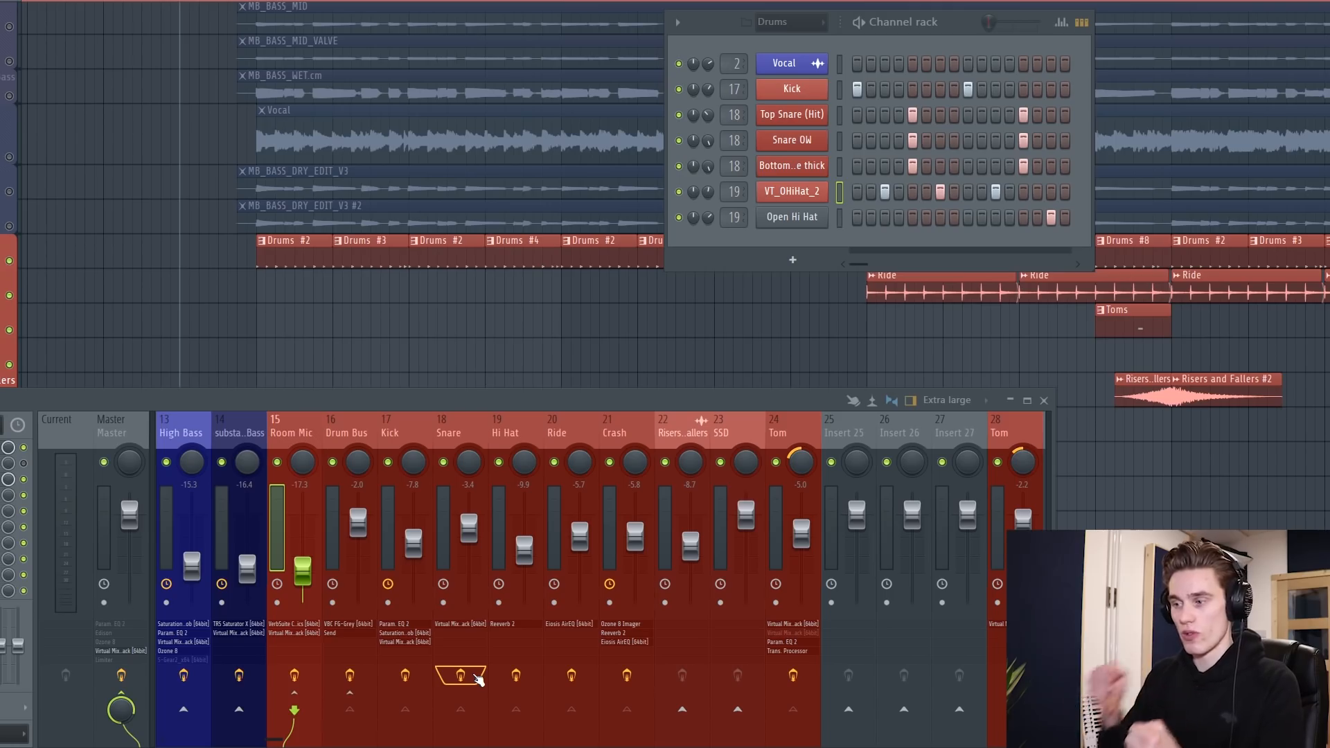
Unmute the IJL Audio Final Bass track and compare playback with the Room Mic muted and unmuted
left_click(241, 1)
left_click(9, 96)
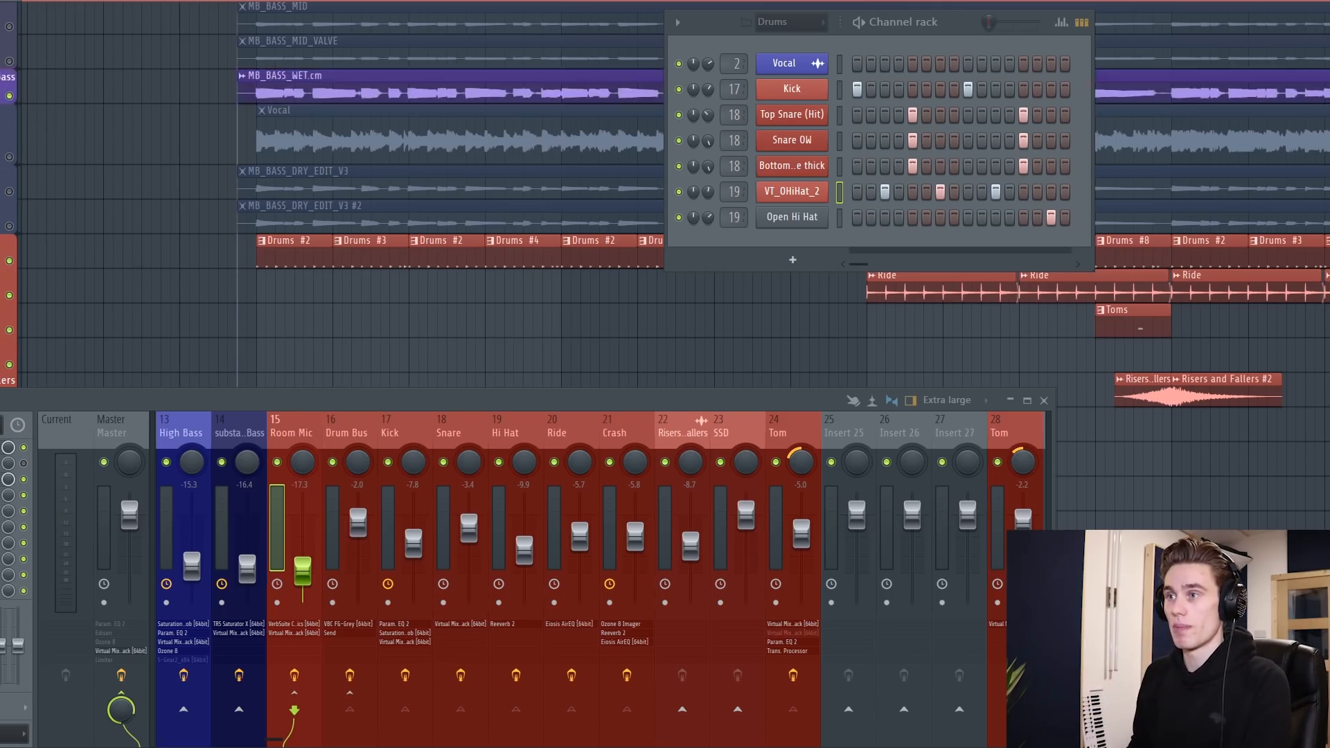
key("space")
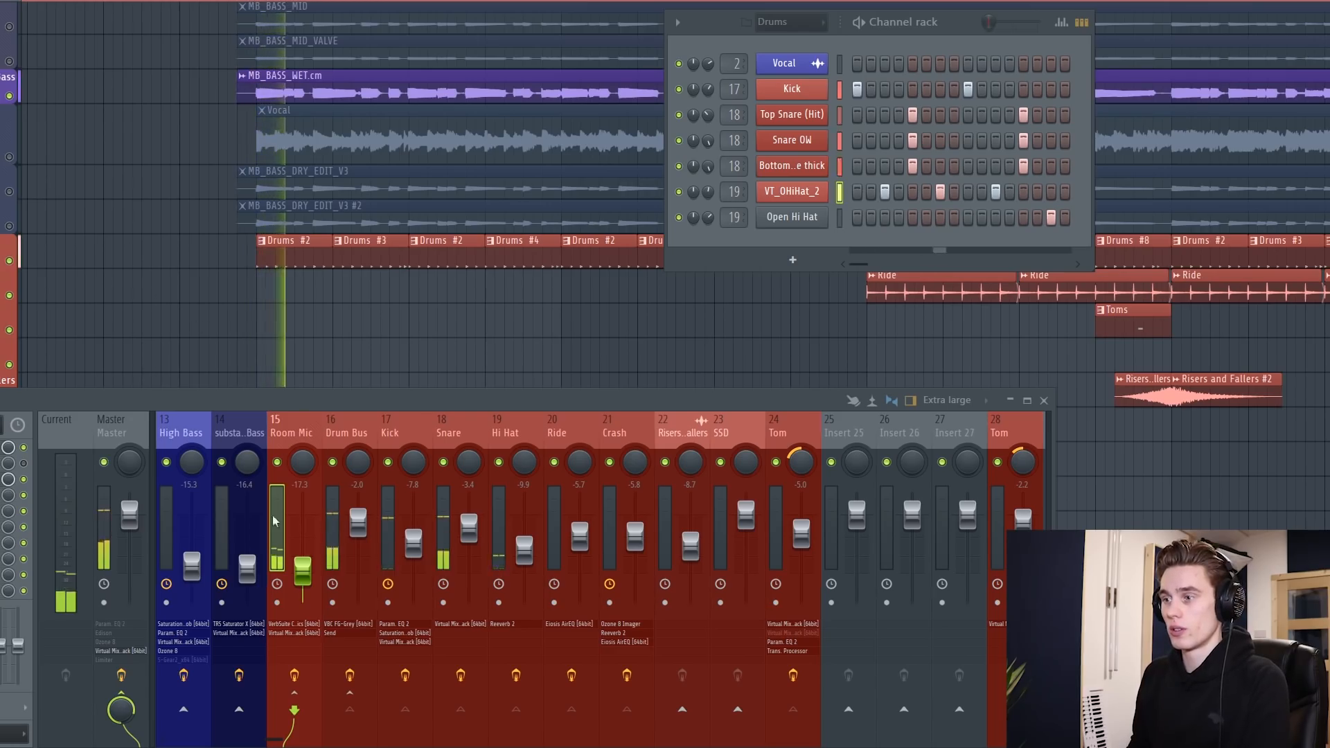
left_click(278, 463)
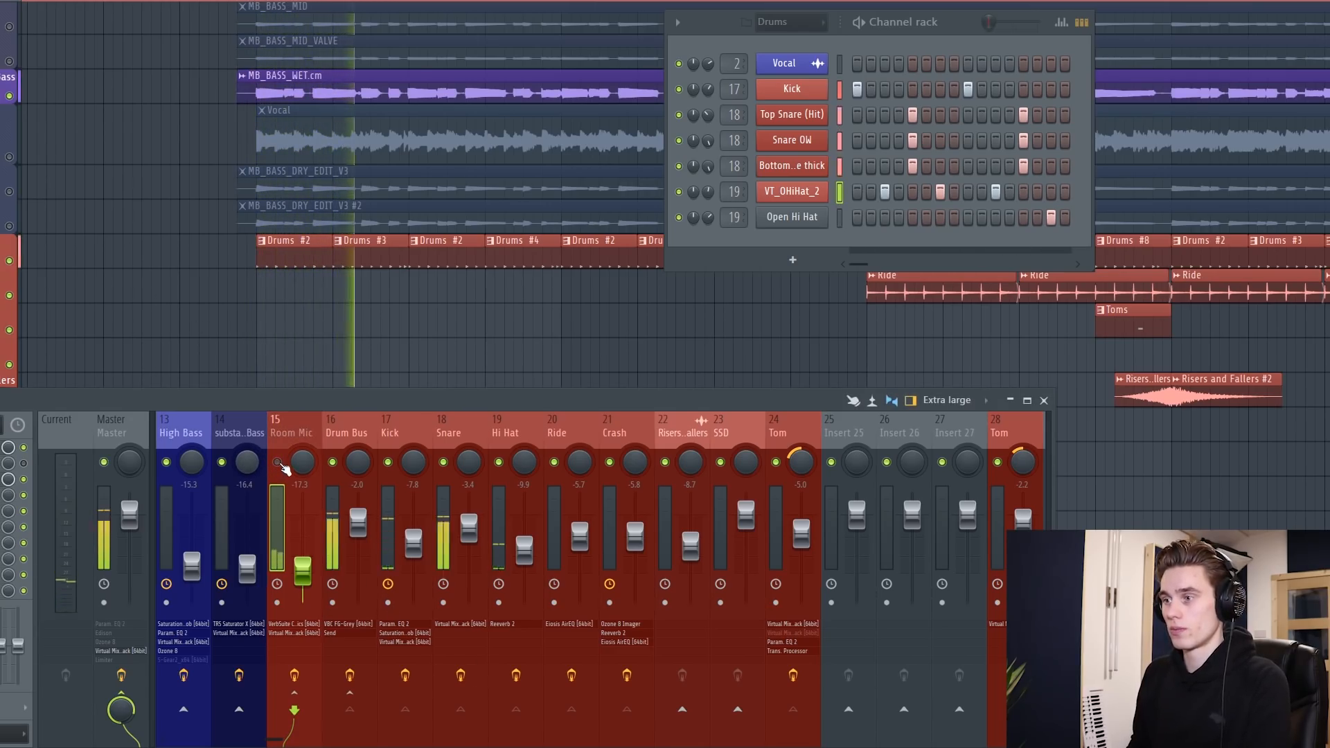
left_click(278, 463)
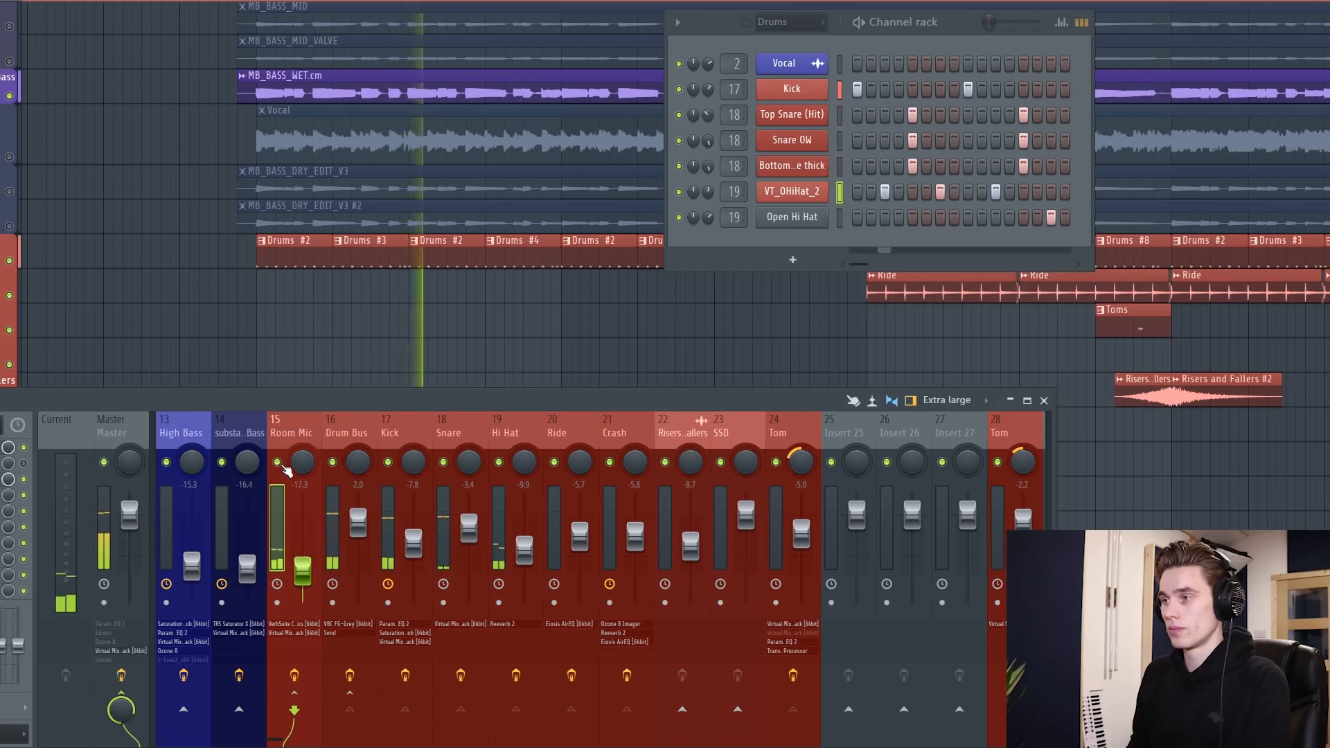
left_click(277, 463)
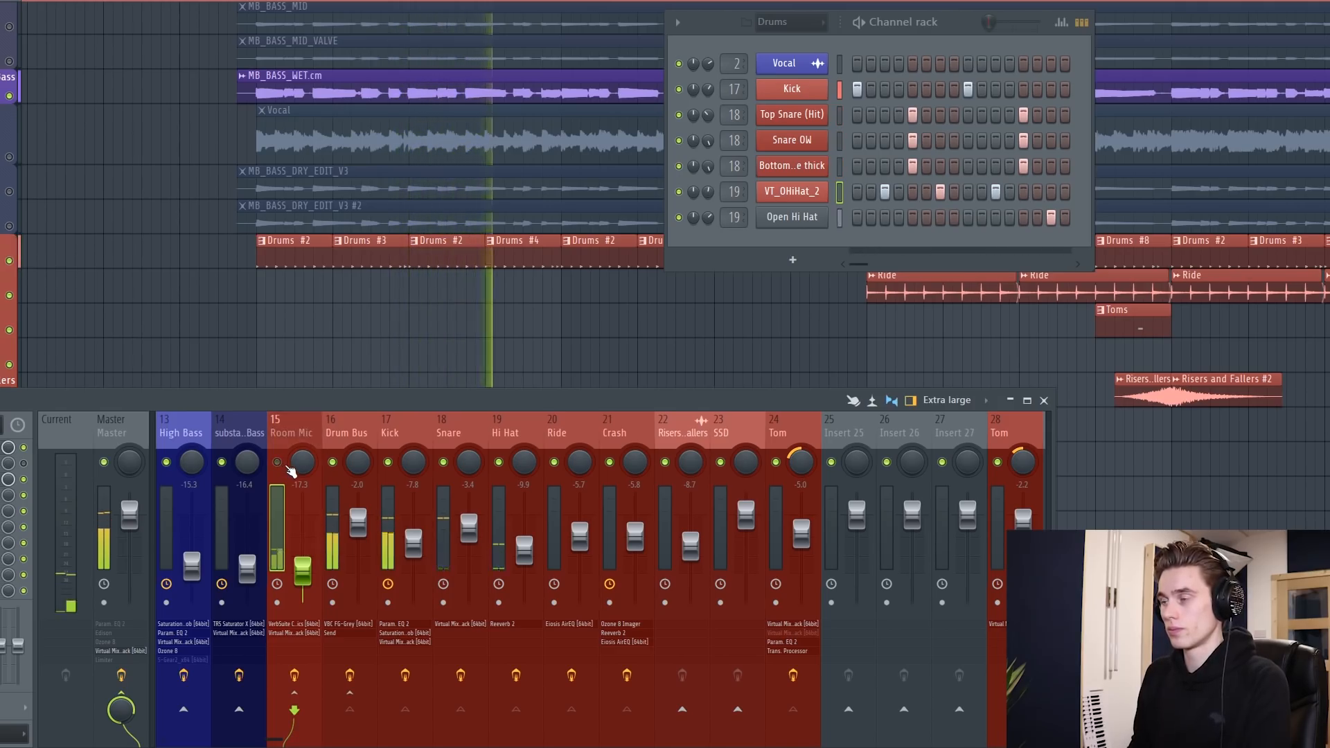
key("space")
Unmute the Room Mic and set its fader to -15.7 dB during playback
left_click(278, 463)
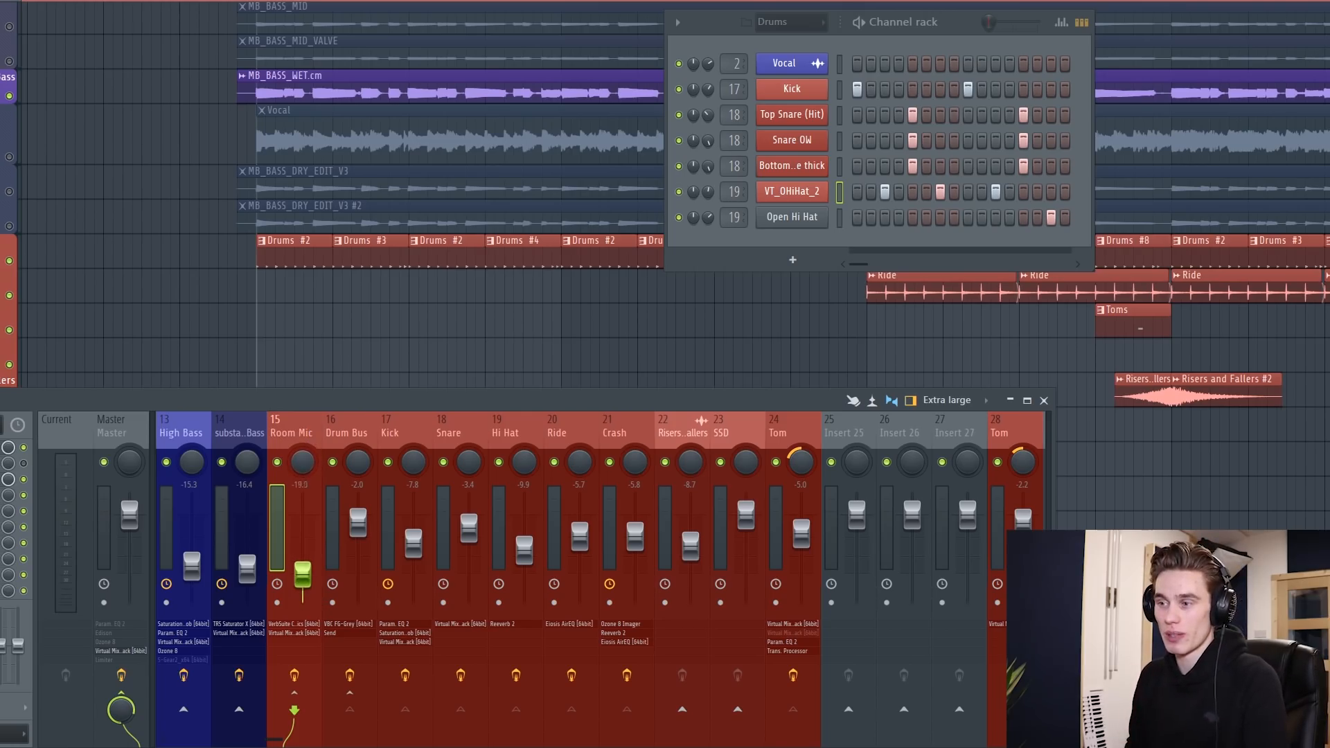
key("space")
mouse_move(303, 571)
left_mouse_down()
mouse_move(303, 513)
mouse_move(303, 594)
mouse_move(302, 567)
left_mouse_up()
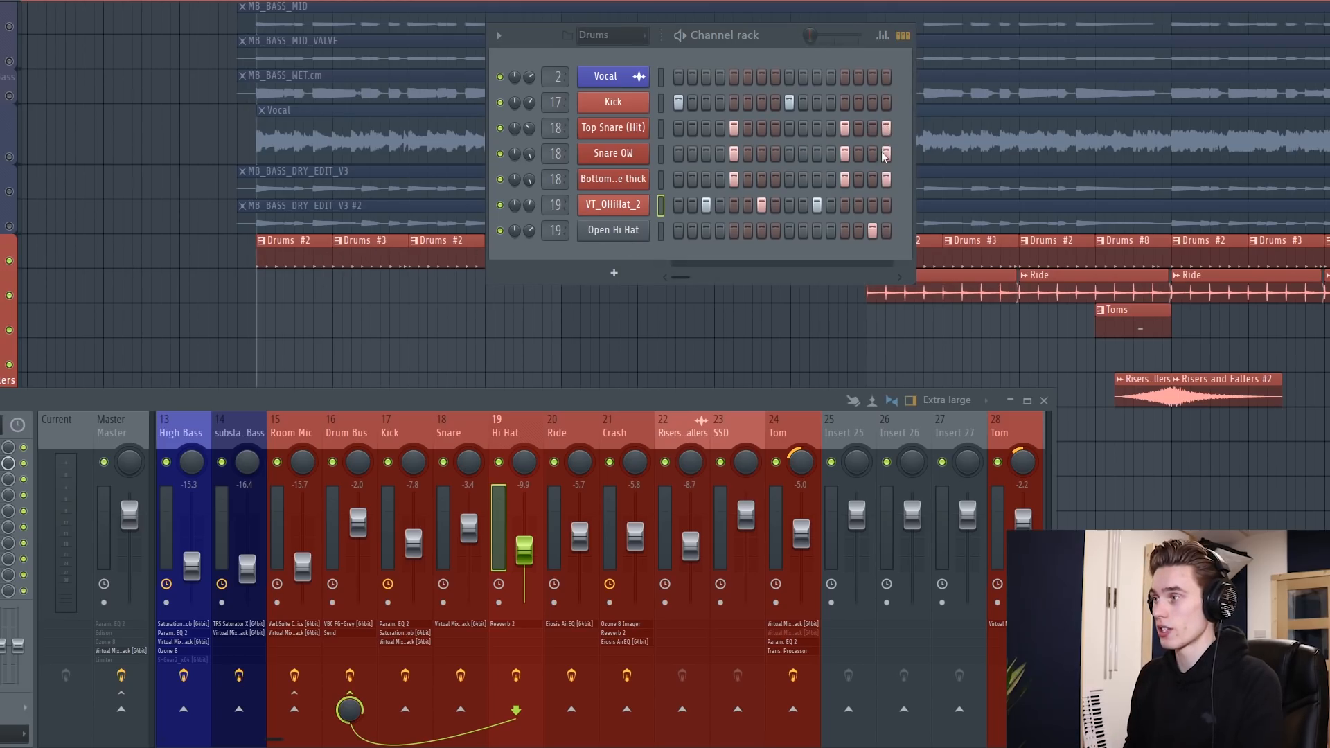
Show the Drums #4 clip's pattern in the channel rack, play that section and hide the channel rack
left_click_drag(773, 43, 946, 31)
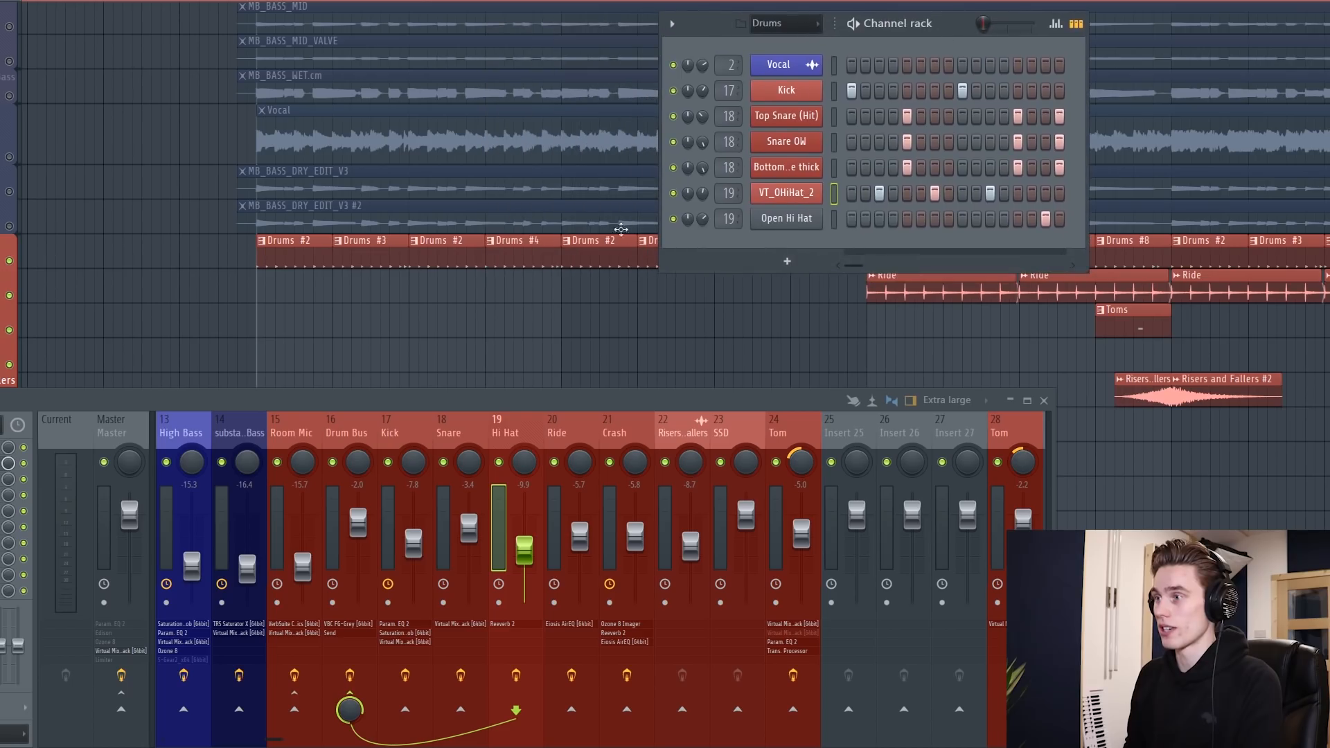
left_click(527, 257)
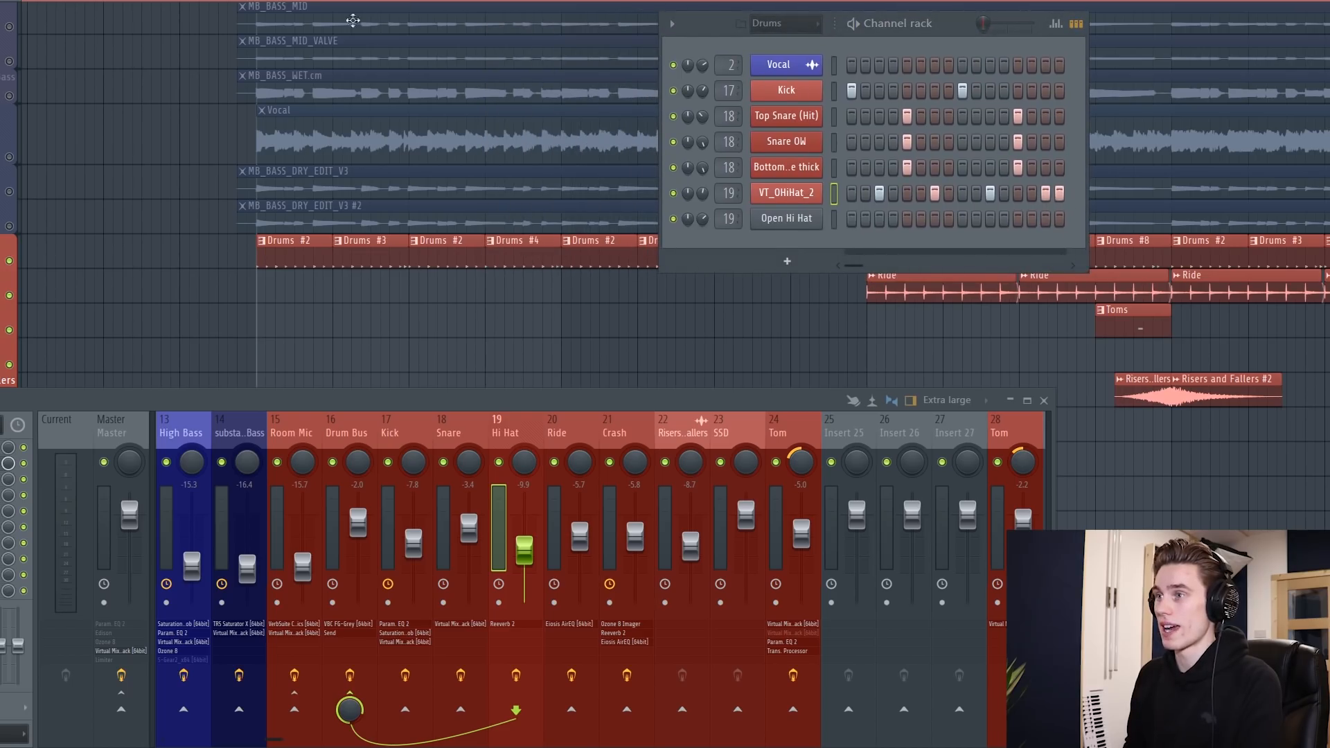
key("space")
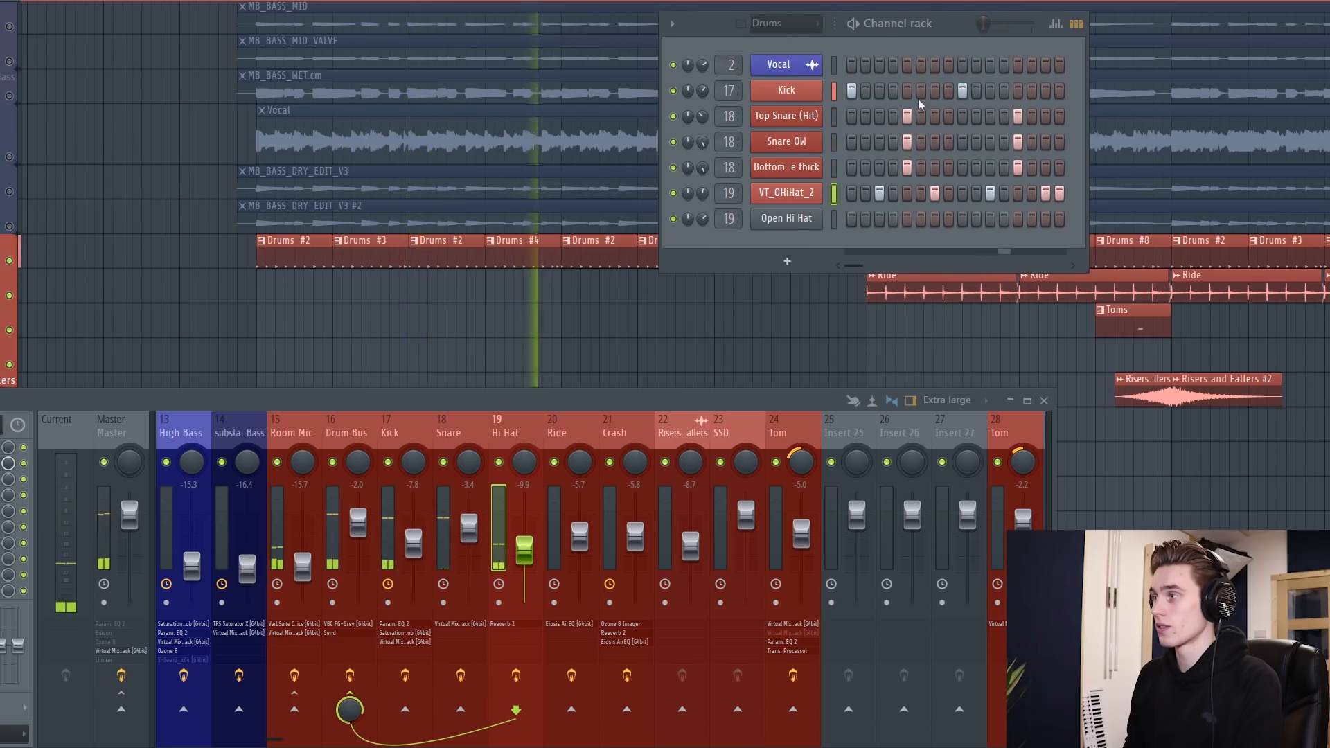
key("space")
left_click_drag(953, 22, 1093, 21)
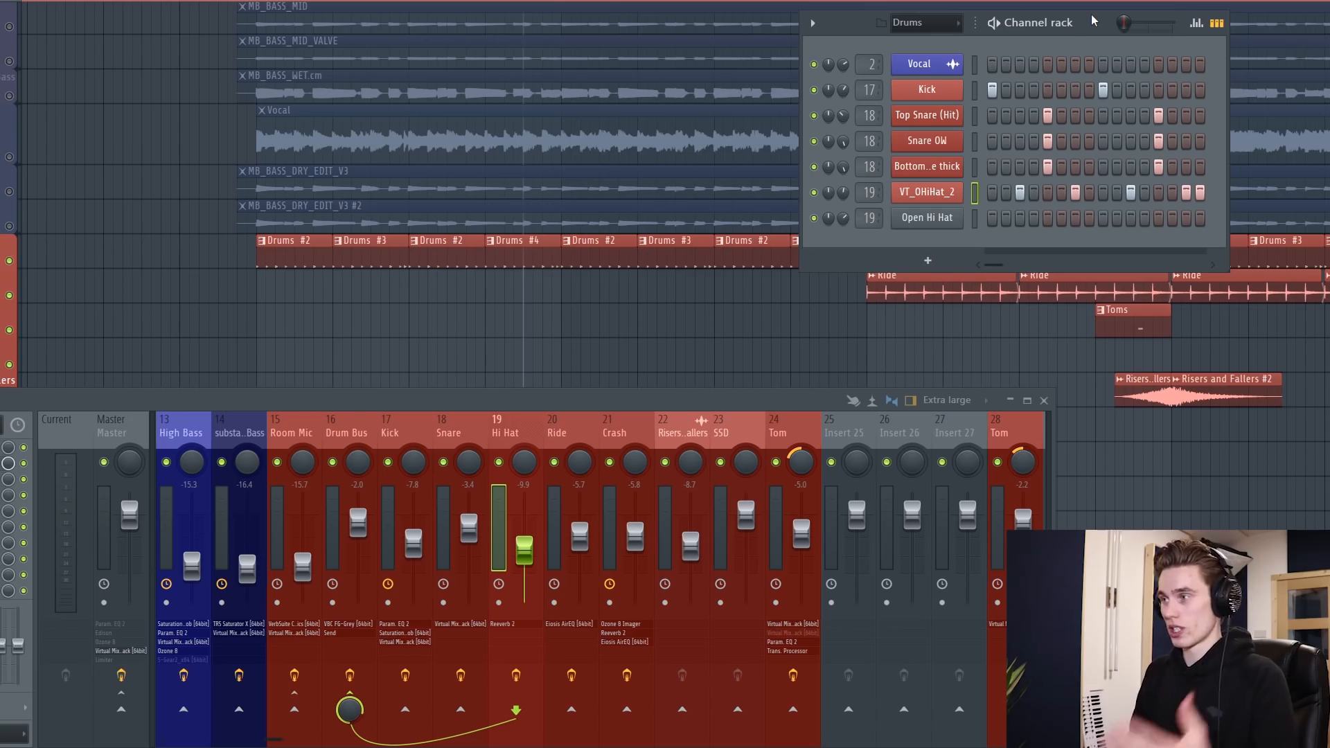
key("ctrl+z")
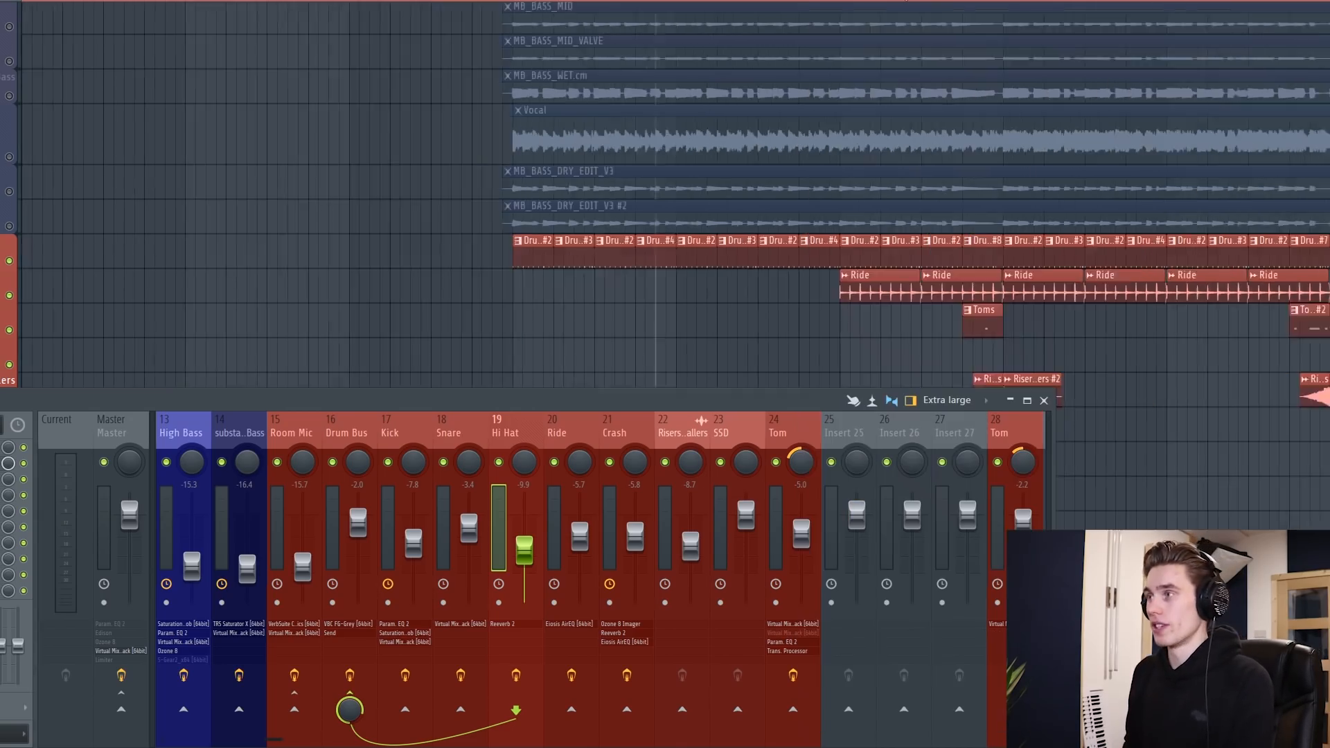
Move the playback position to just before the first Ride clip in the playlist and play that section
scroll(901, 284, "up", 4)
scroll(527, 280, "right", 4)
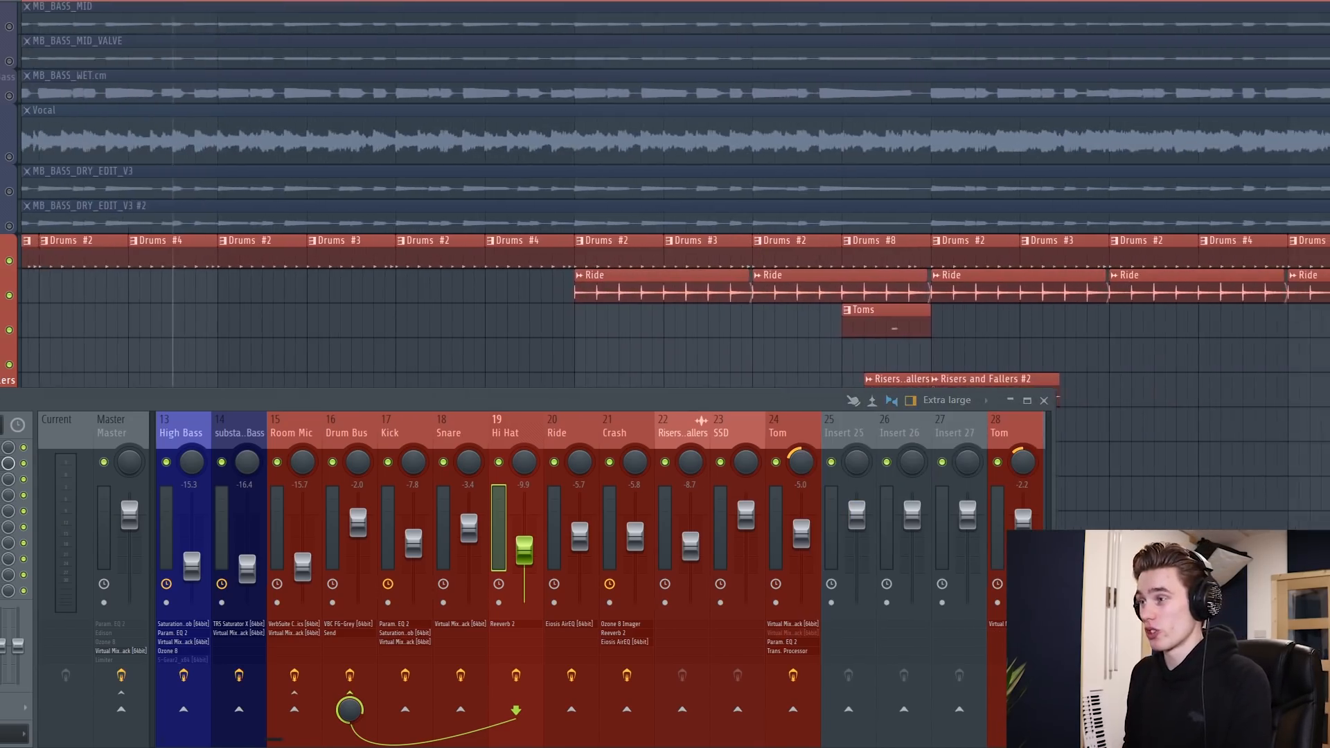
scroll(521, 249, "down", 2)
left_click_drag(463, 1, 420, 6)
key("space")
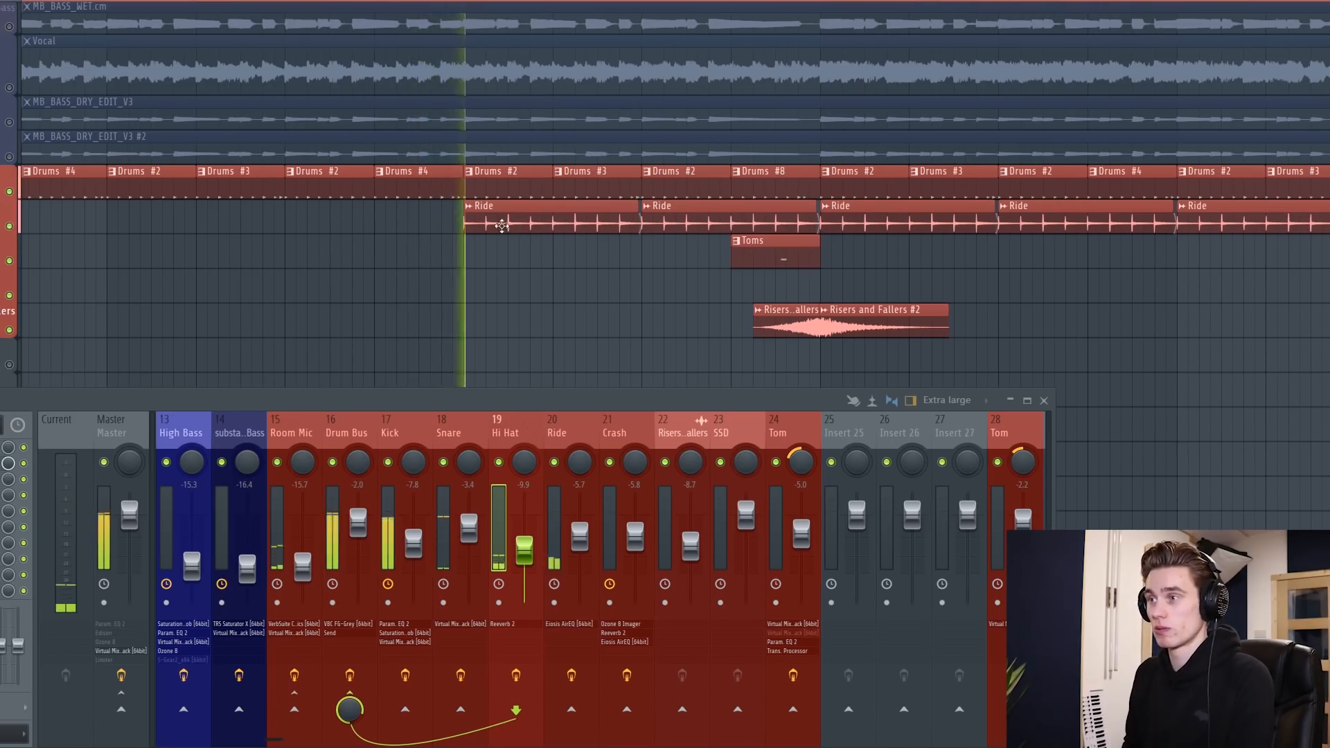
Select the Ride mixer track, stop playback and view the sample settings of the first Ride clip
left_click(562, 458)
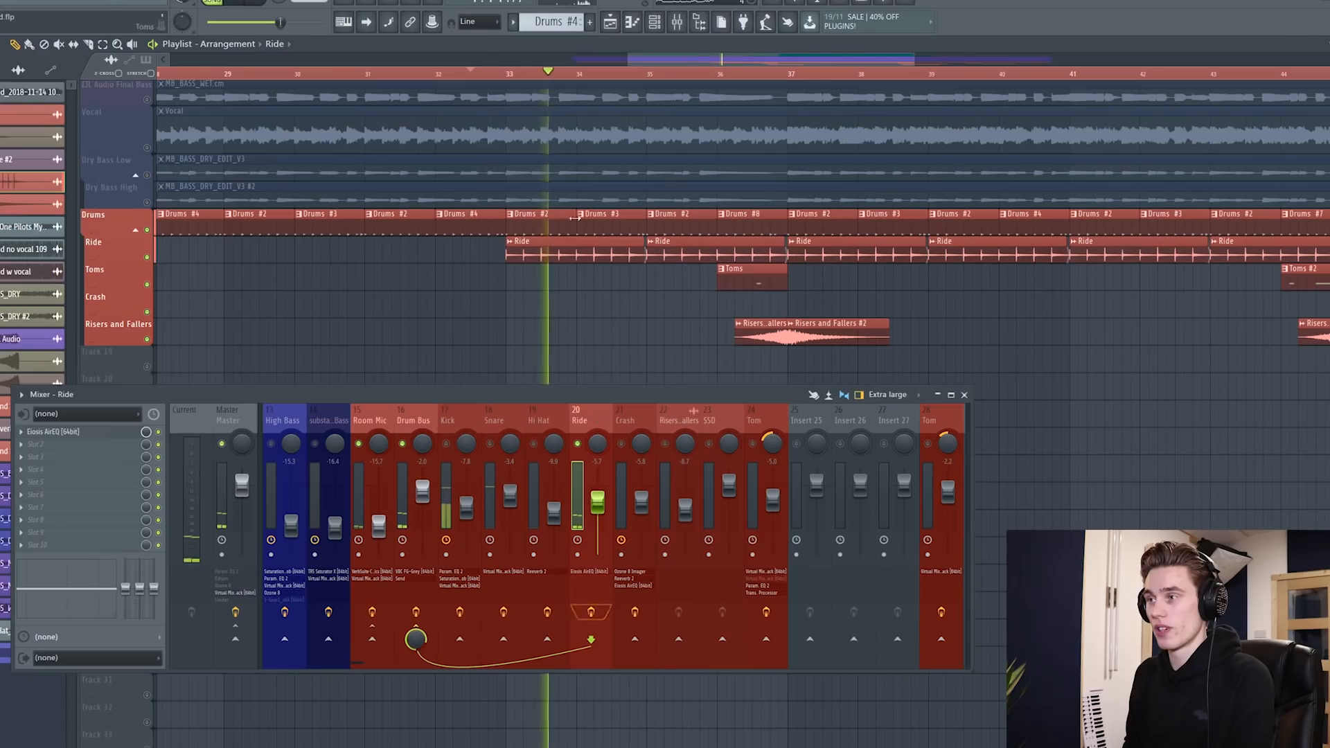
key("space")
double_click(500, 219)
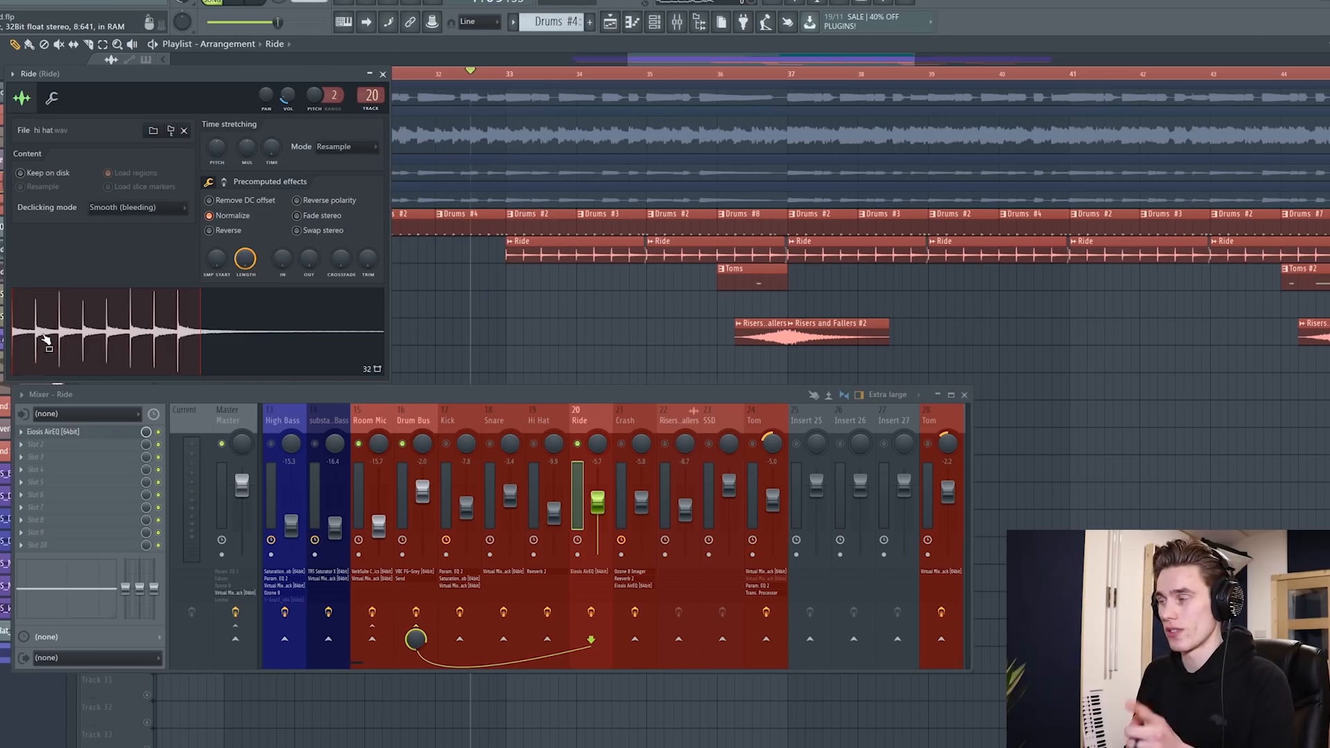
left_click(383, 73)
Examine the EQ curve of the Eiosis AirEQ on the Ride mixer track and close the plugin
left_click(80, 431)
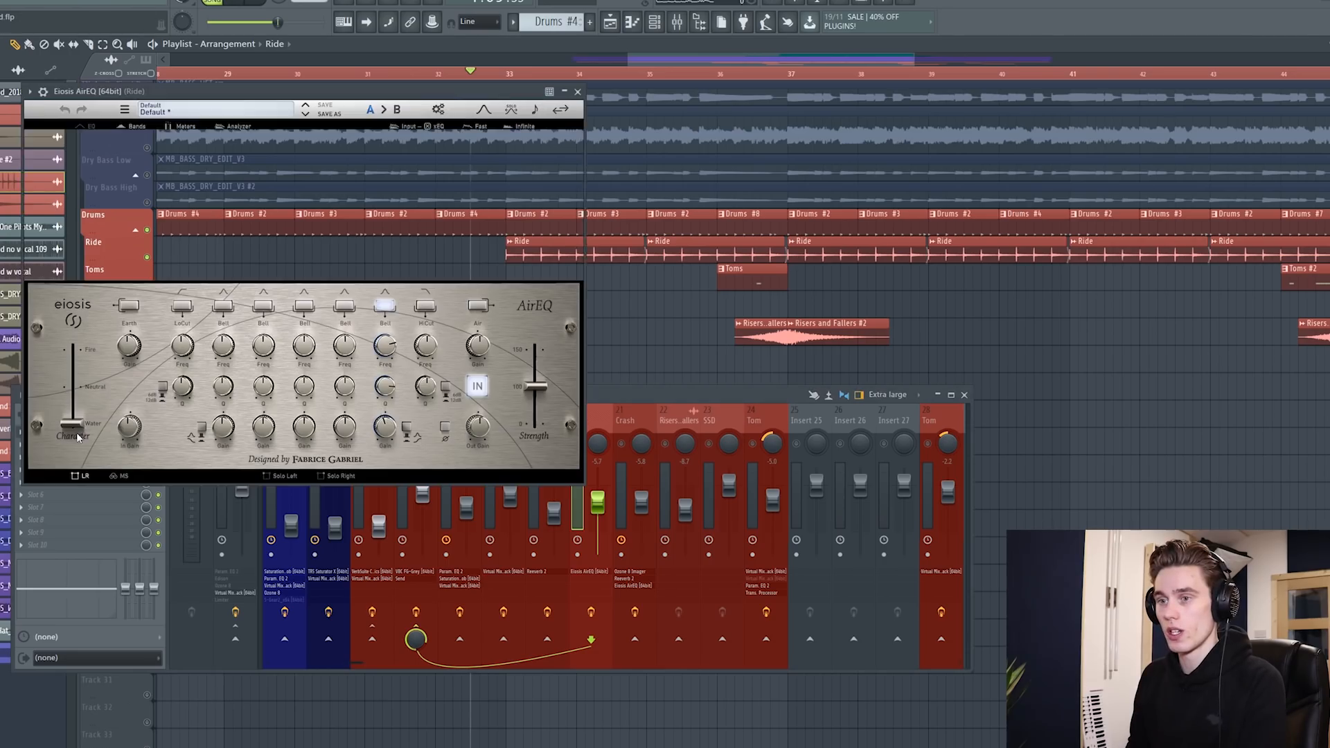
left_click_drag(364, 89, 474, 116)
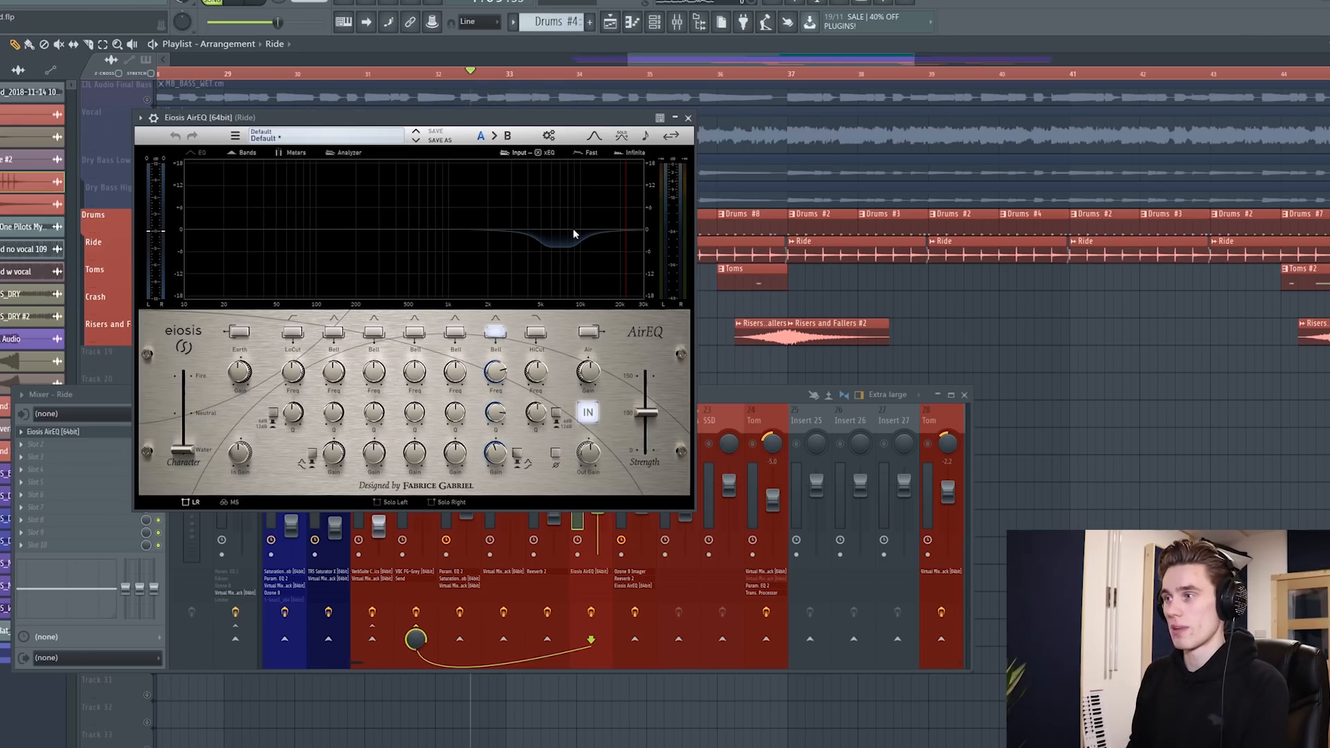
left_click(688, 118)
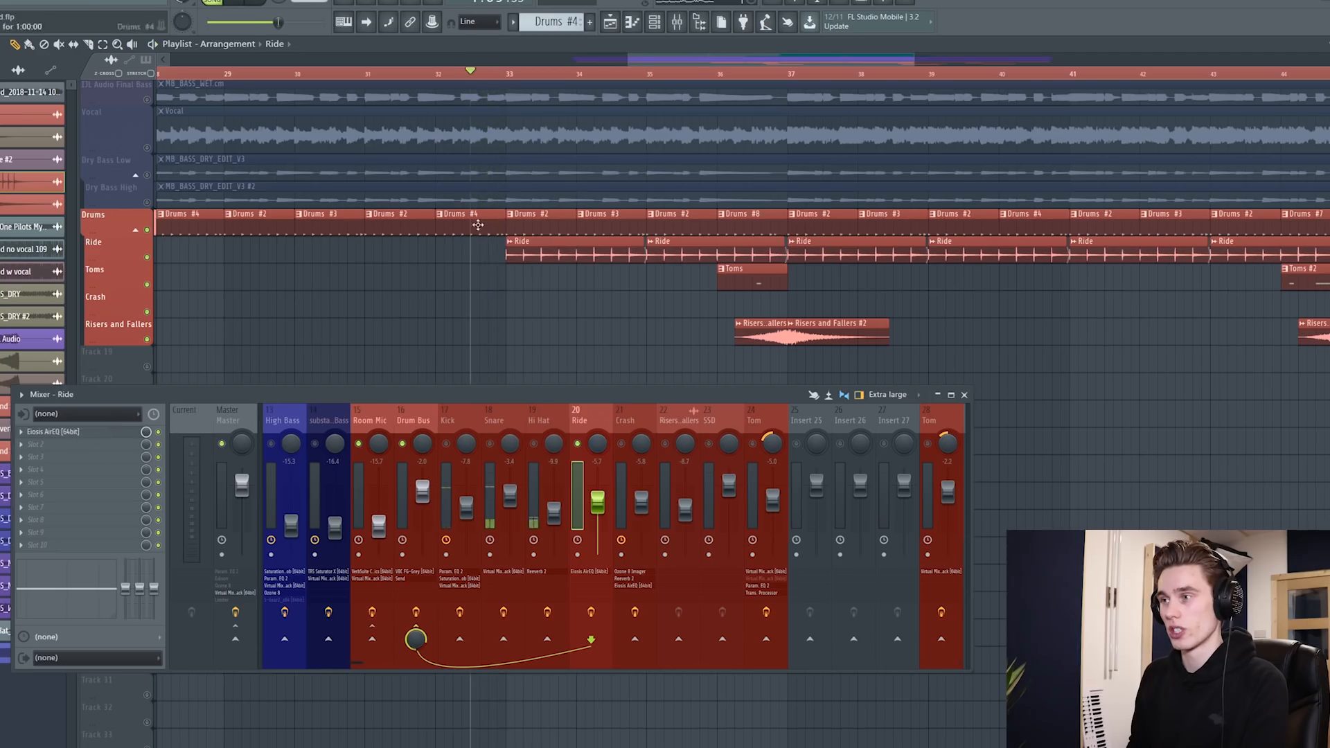
Move the playback position to the start of the first Ride clip, check the active bell band in the Ride's AirEQ and play
left_click(506, 75)
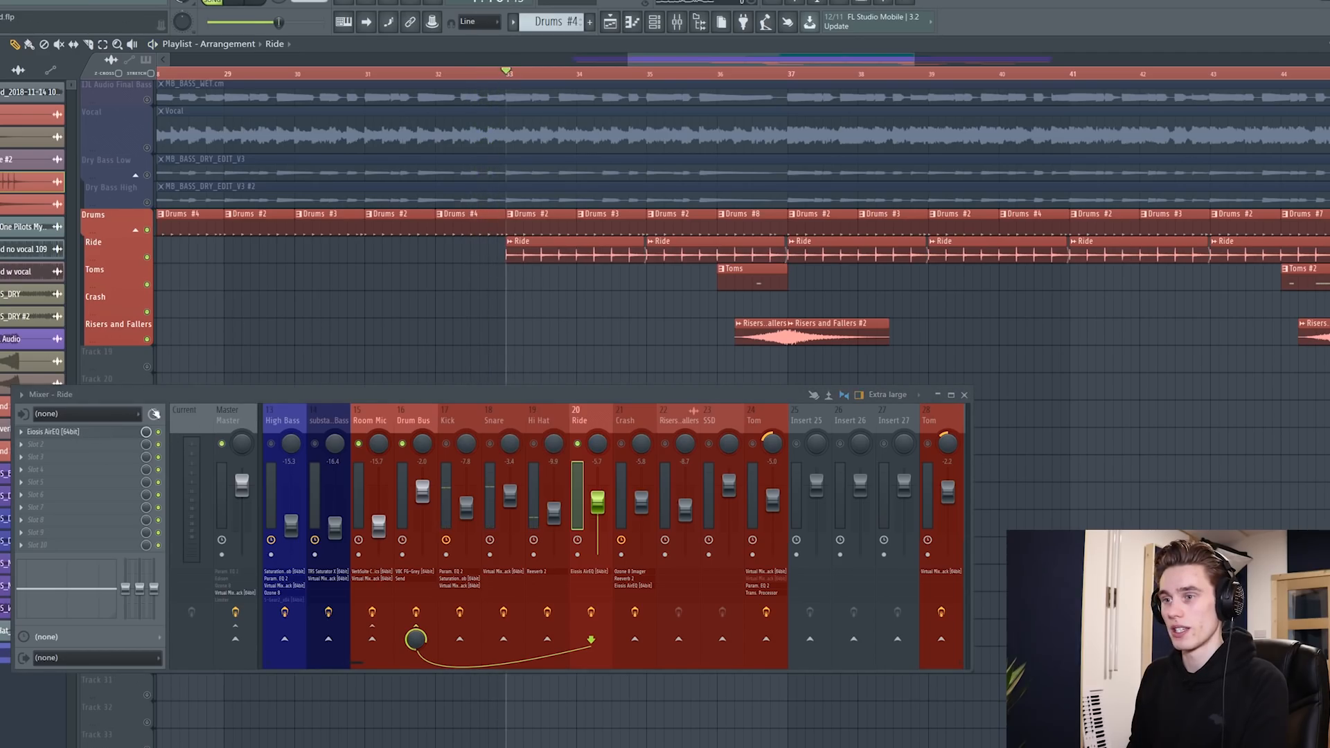
left_click(120, 434)
mouse_move(498, 431)
left_mouse_down()
mouse_move(496, 391)
mouse_move(494, 455)
left_mouse_up()
left_click(687, 119)
key("space")
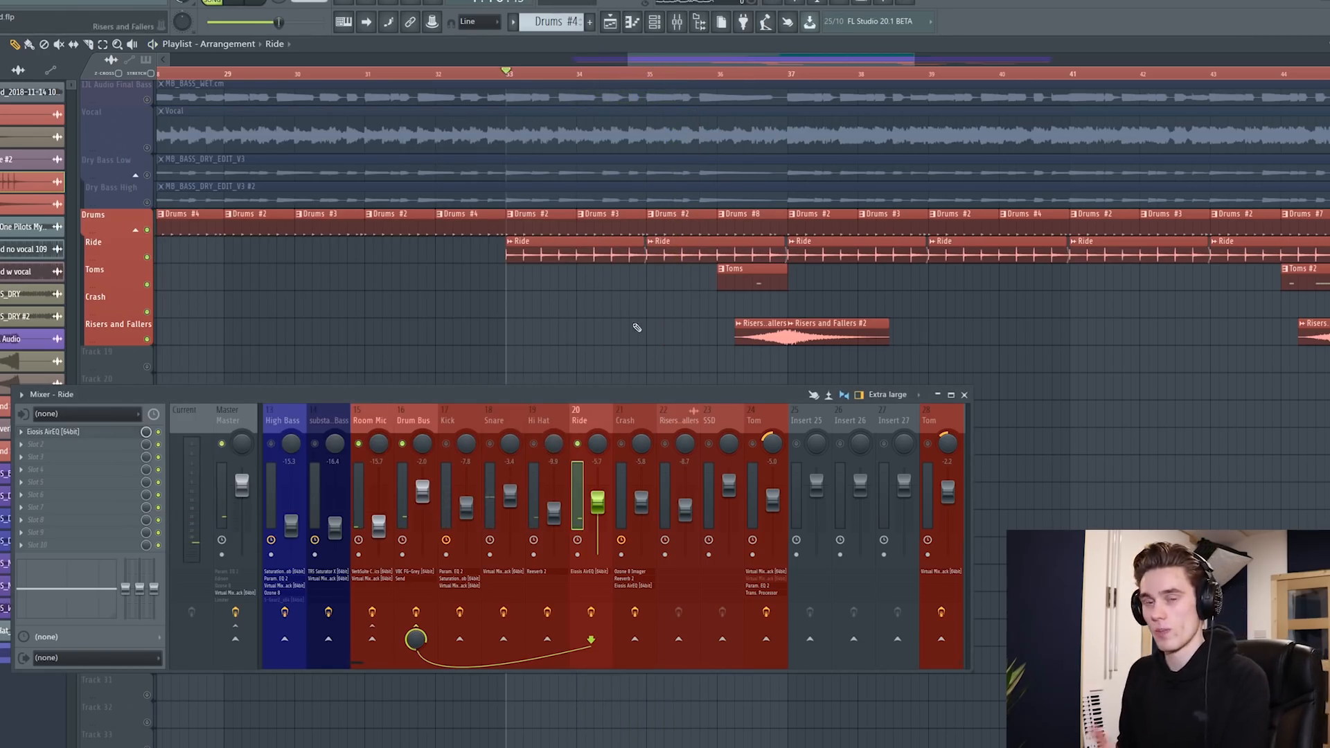
Move the playback position to the start of the first Toms clip and play the toms and riser section
scroll(589, 75, "down", 2)
scroll(774, 75, "up", 2)
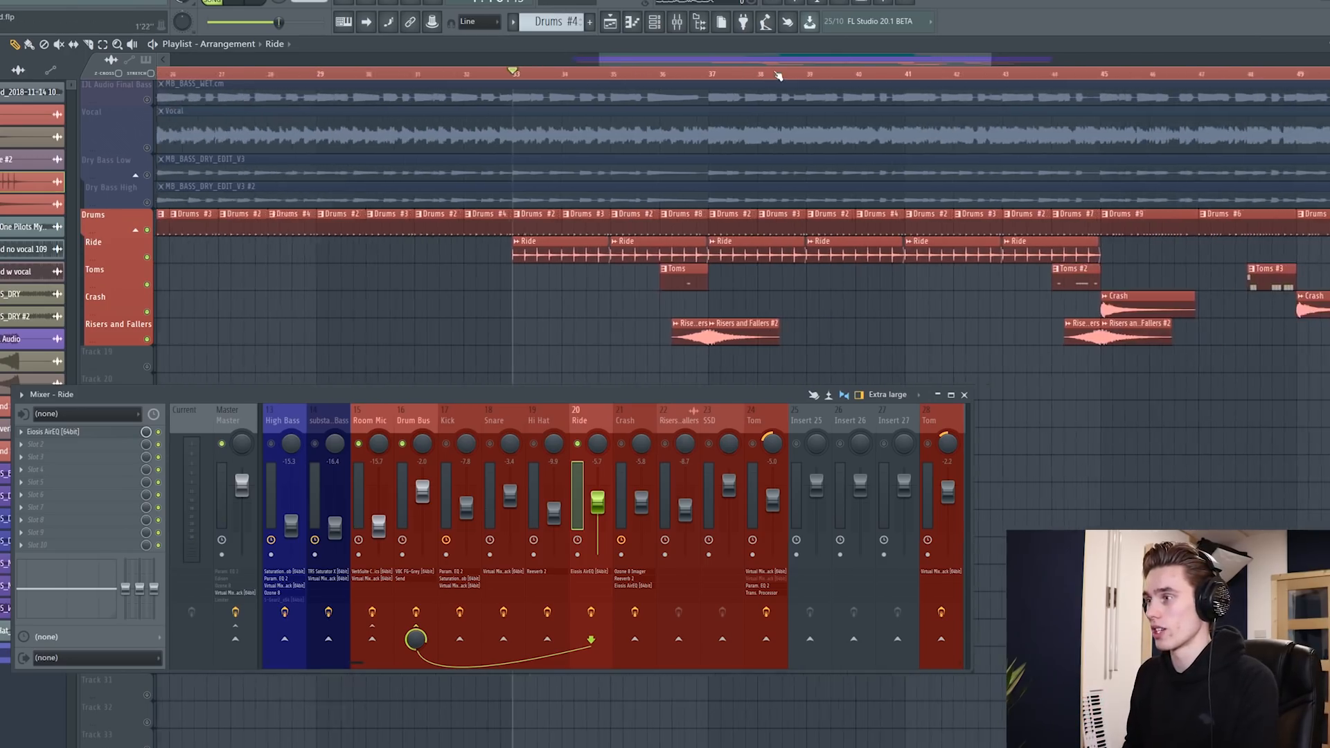
scroll(770, 87, "up", 1)
left_click(547, 72)
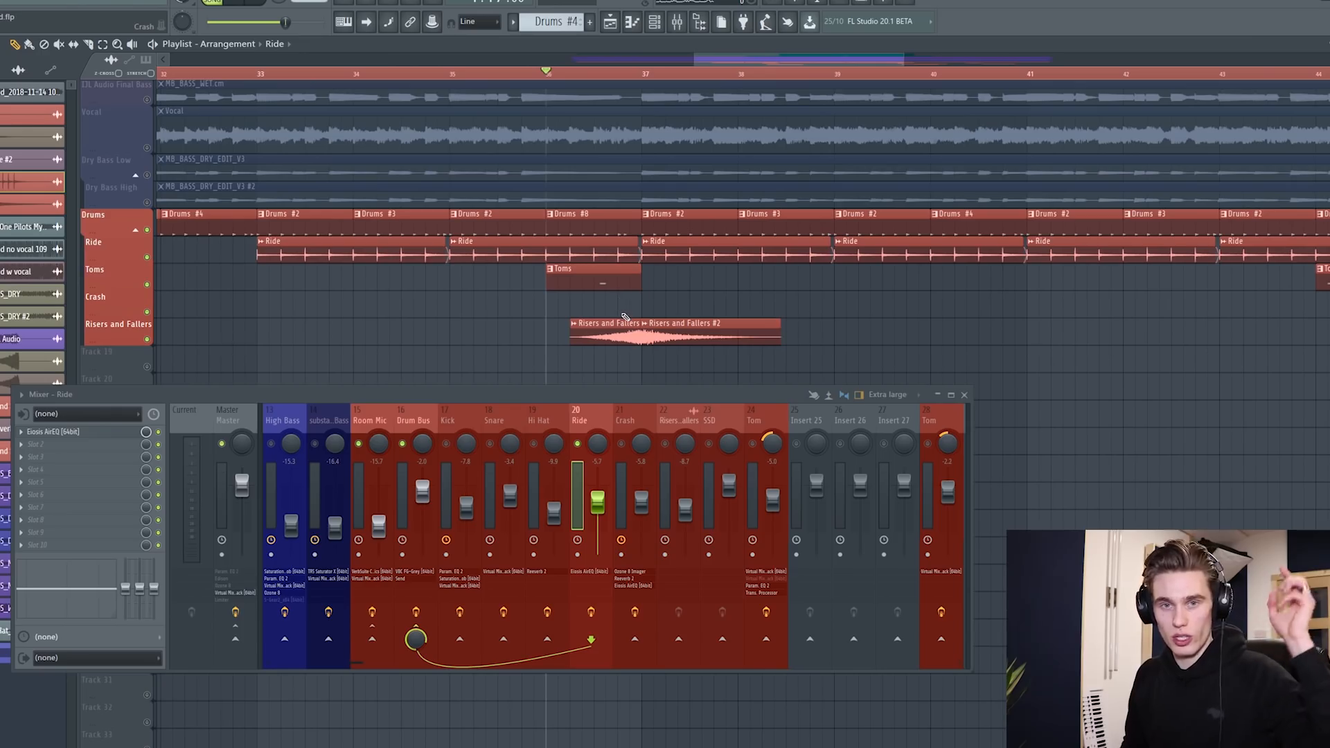
key("space")
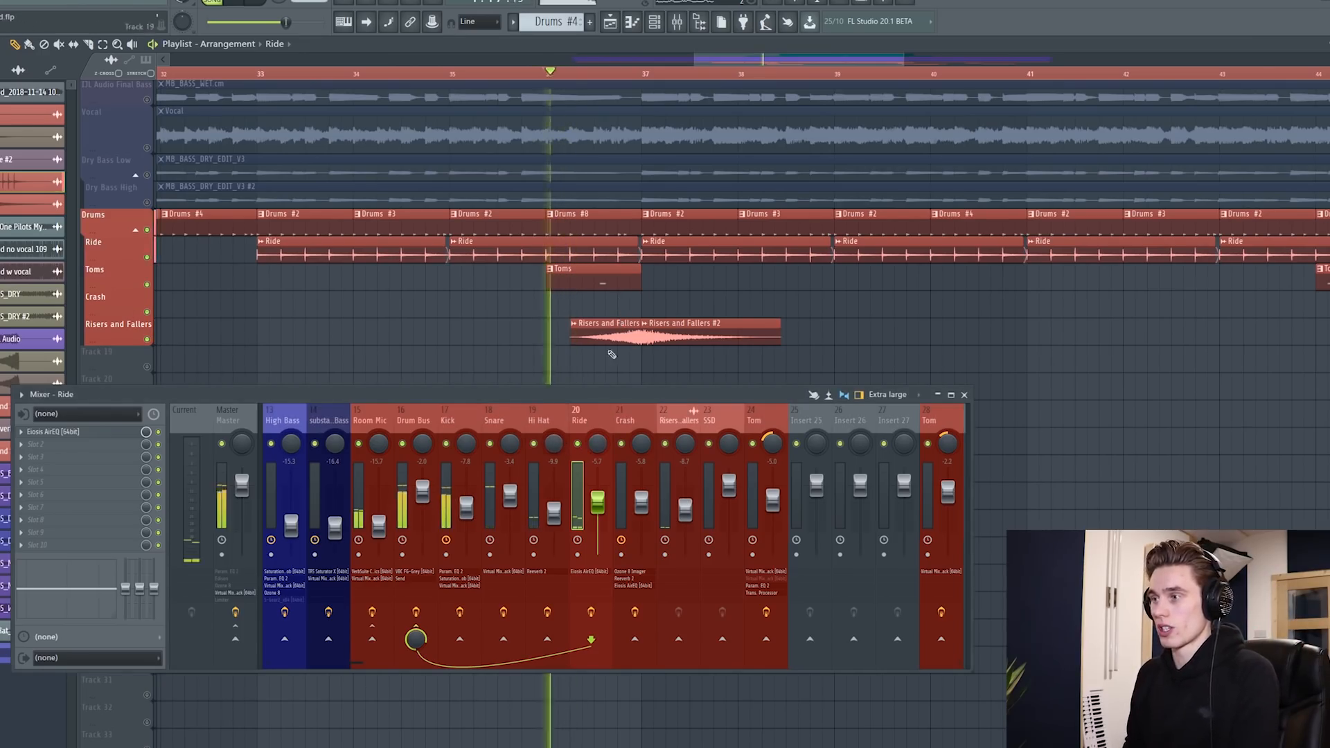
scroll(679, 78, "down", 2)
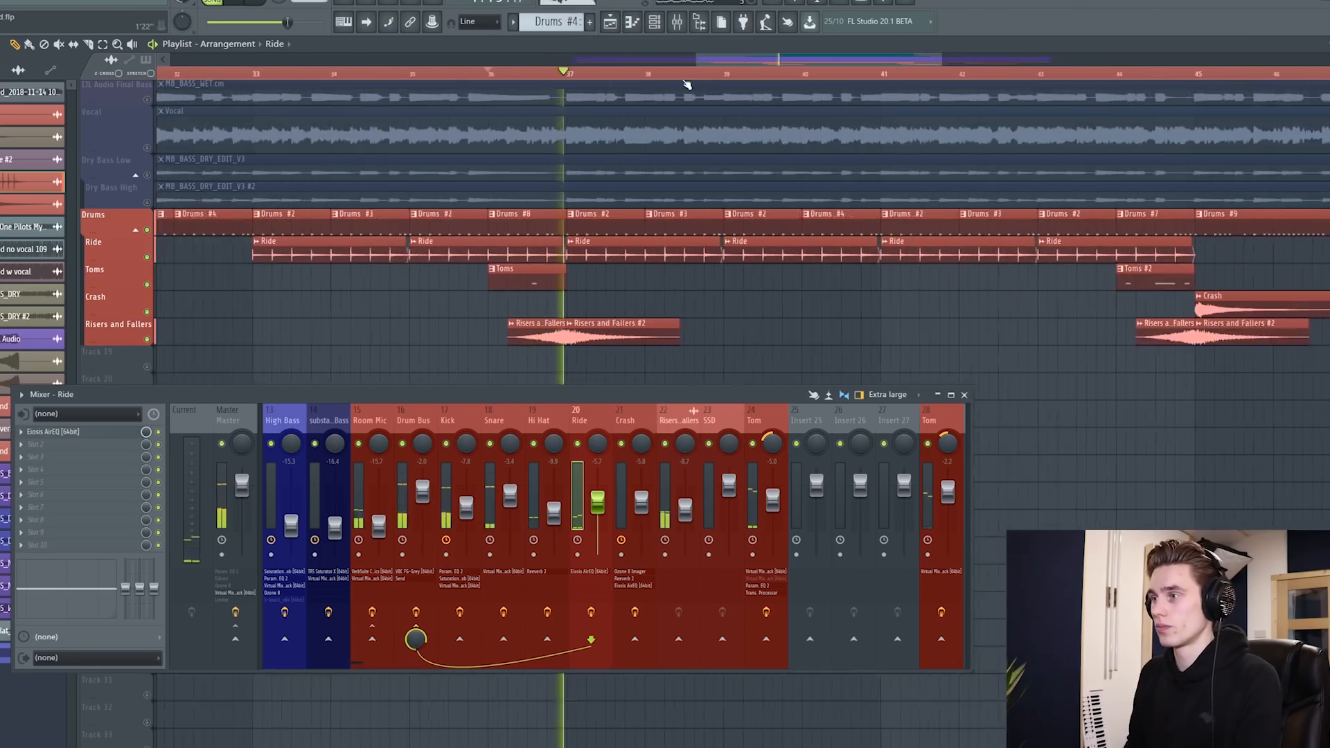
scroll(686, 83, "up", 1)
key("space")
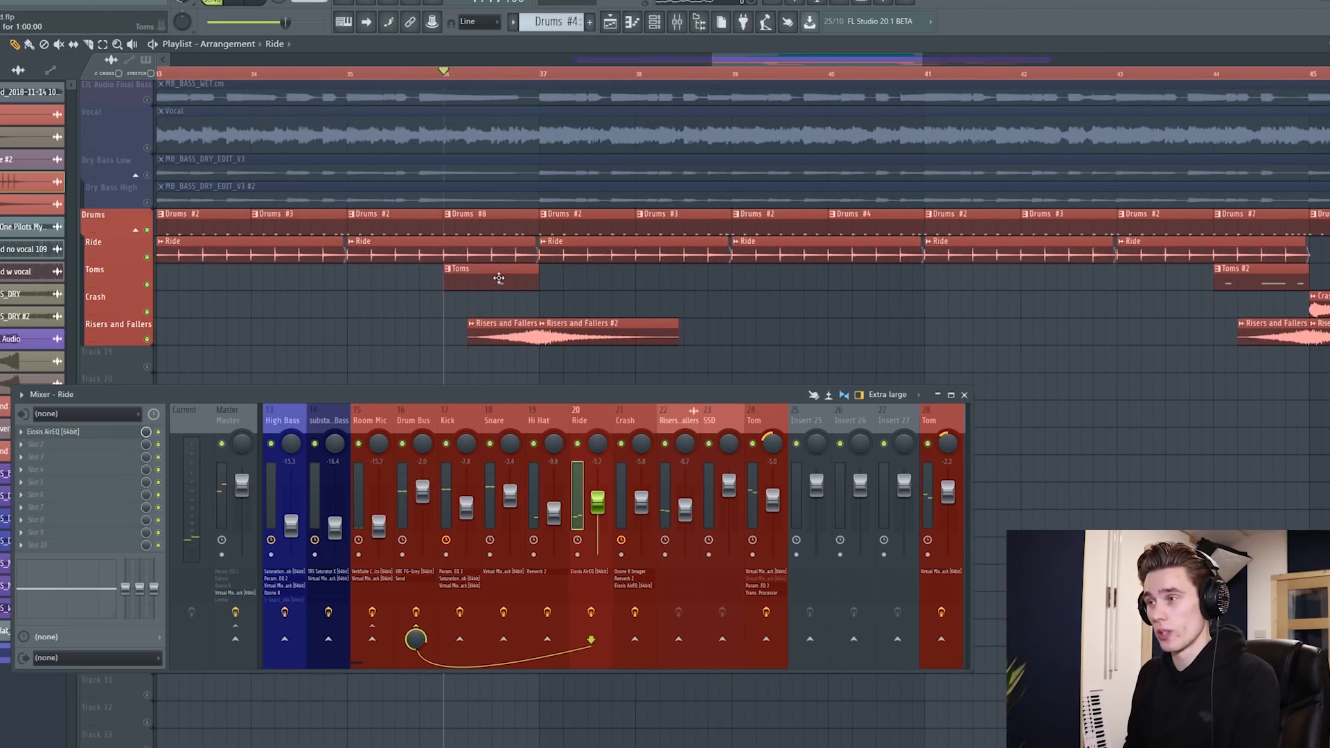
Play from the last Ride clip into the crash and unmute the IJL Audio Final Bass track, keeping the Vocal track muted
scroll(581, 77, "down", 2)
left_click_drag(685, 60, 805, 65)
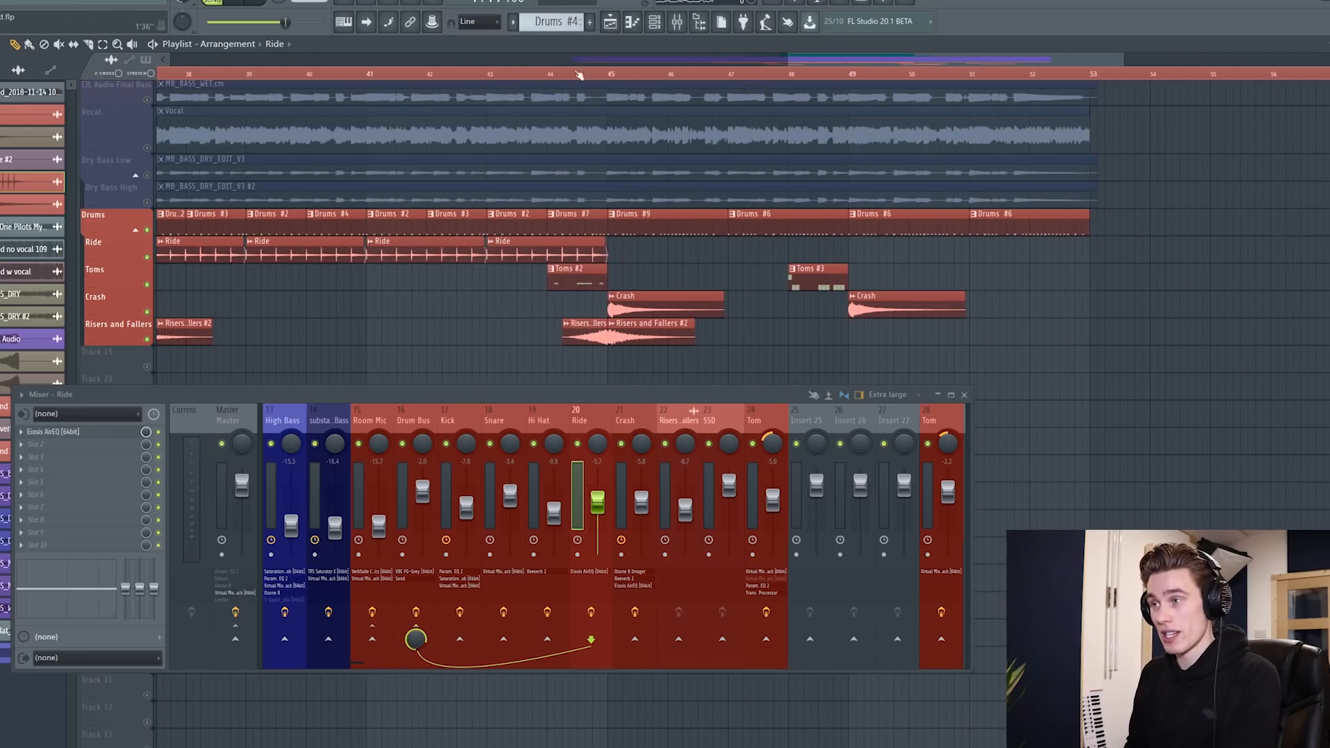
left_click(489, 74)
key("space")
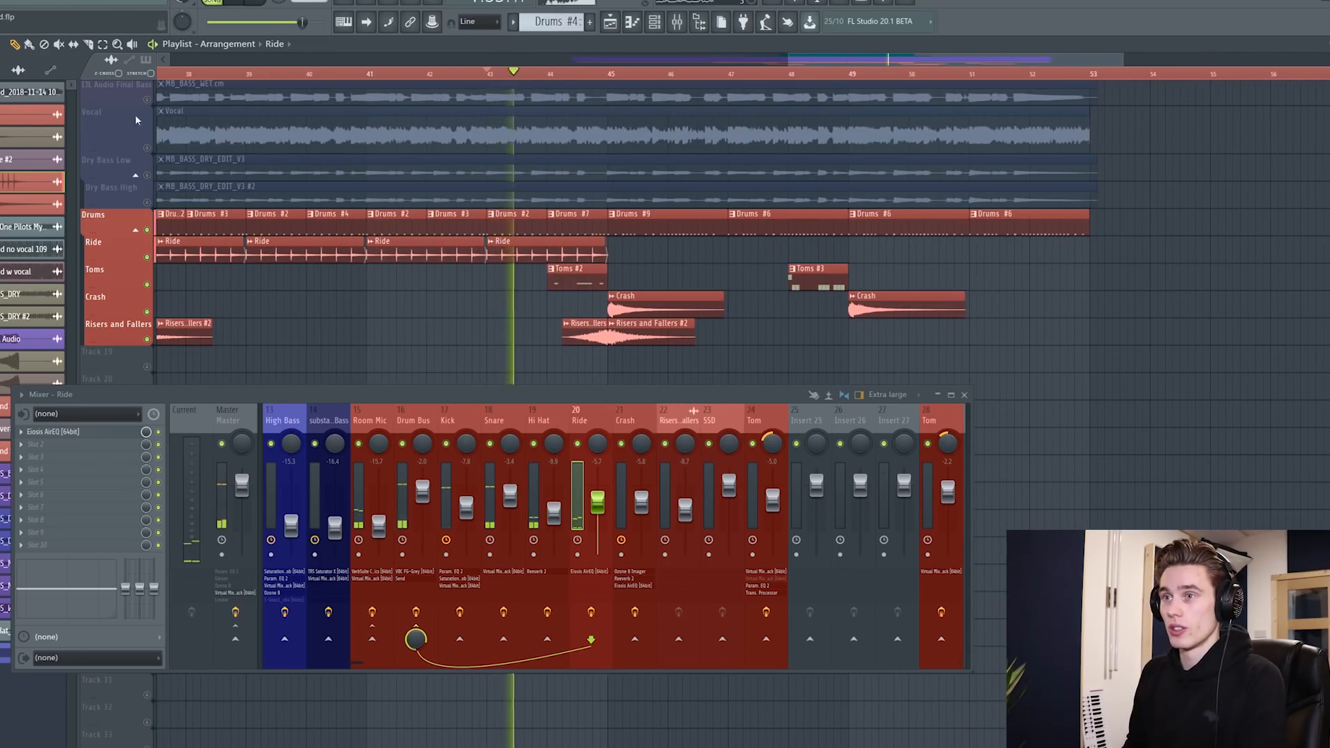
left_click(147, 99)
left_click(147, 147)
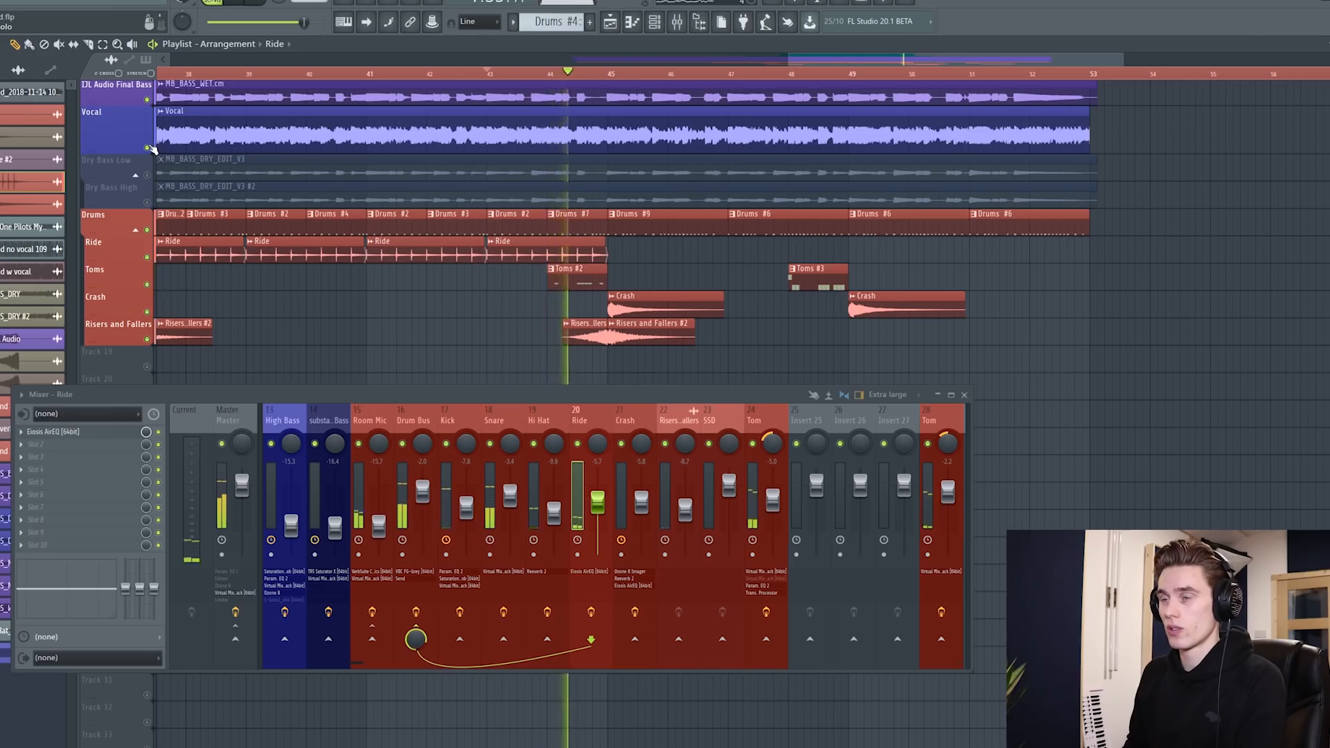
left_click(147, 148)
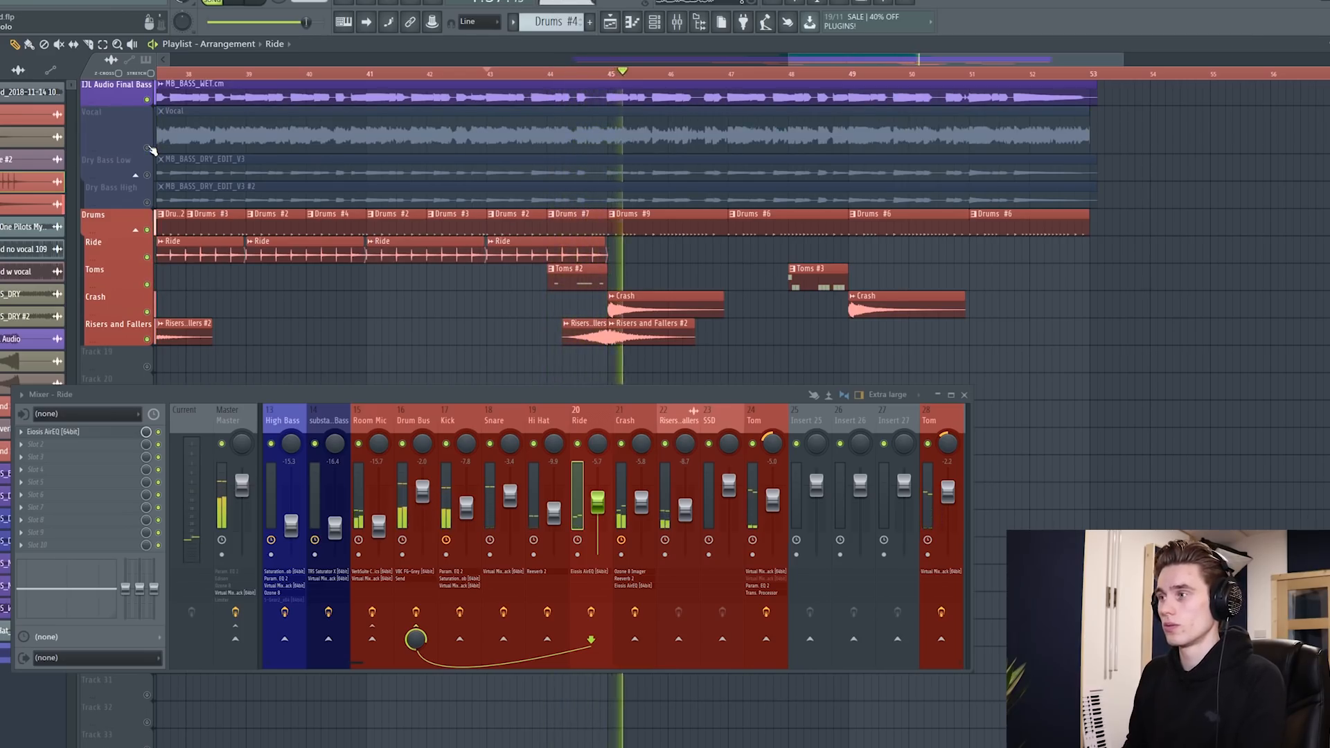
key("space")
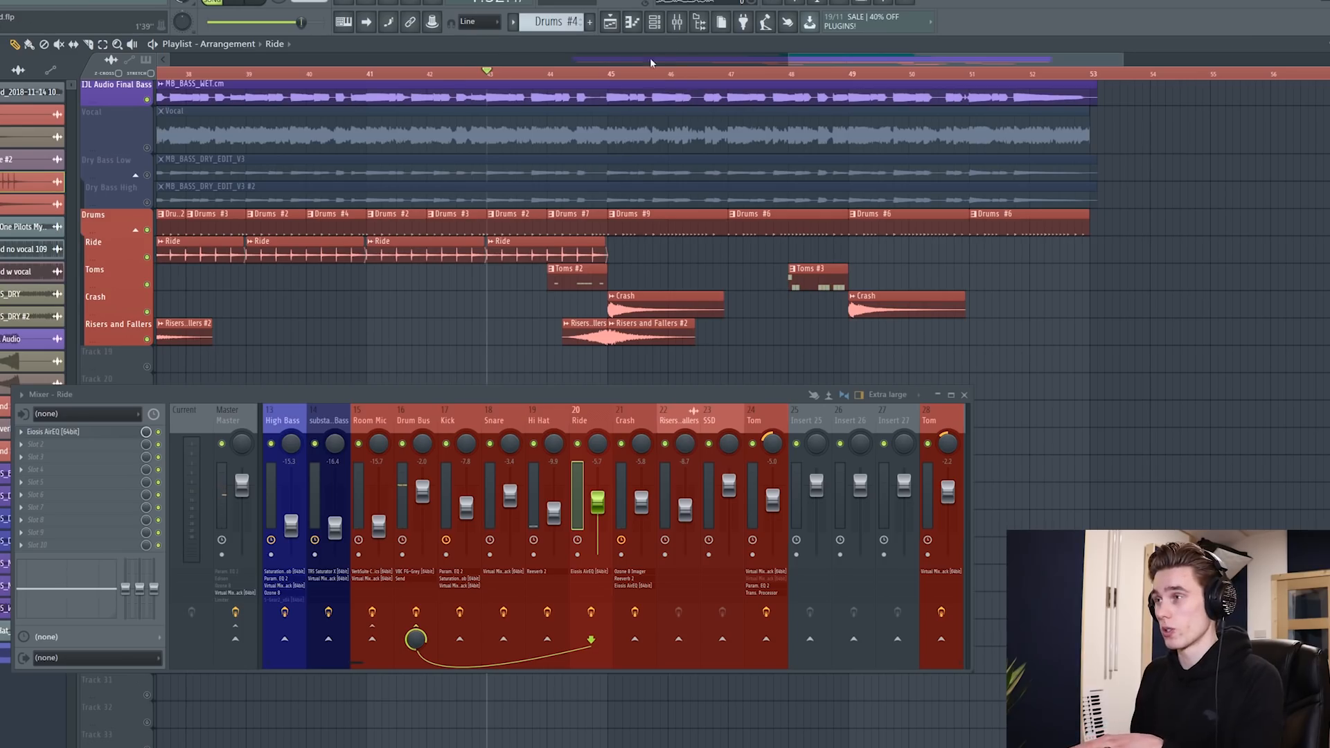
Open the notes of the Toms #2 clip in the piano roll
scroll(635, 97, "up", 4)
scroll(635, 110, "down", 4)
scroll(636, 113, "up", 4)
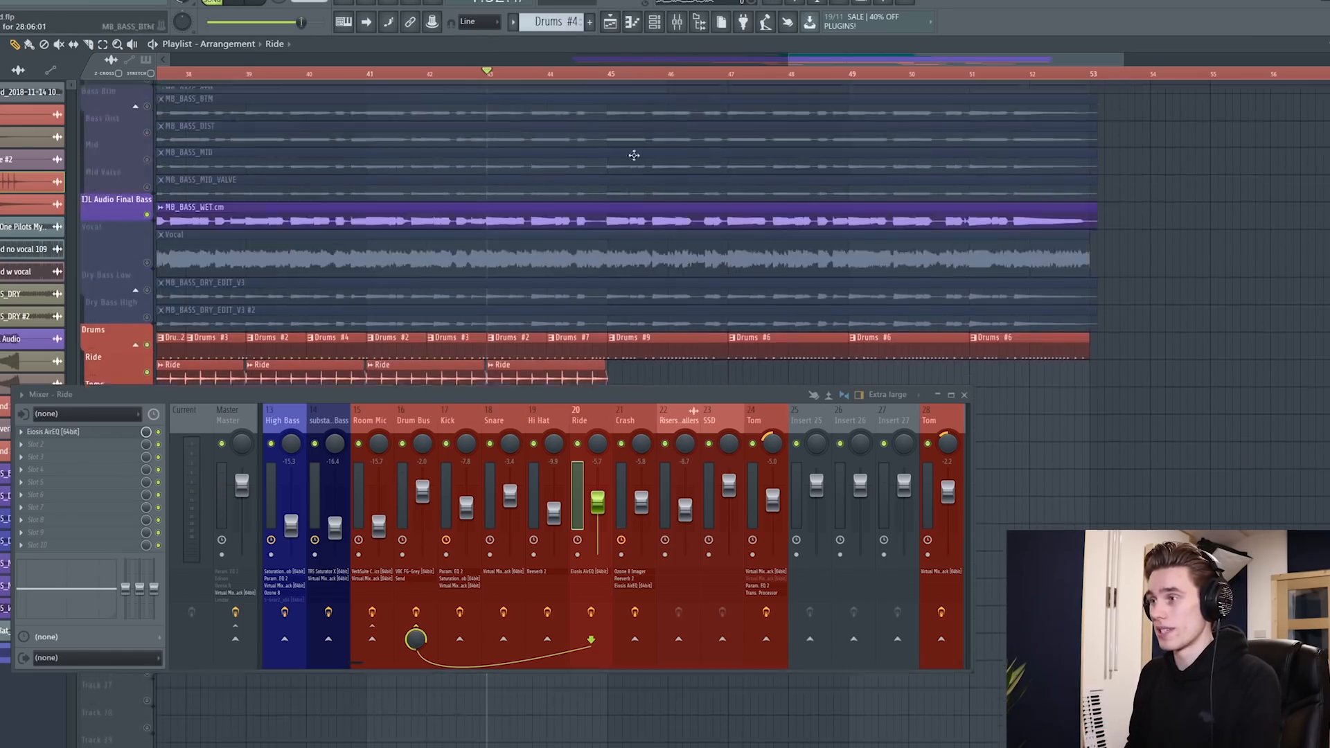
scroll(636, 113, "down", 5)
double_click(579, 248)
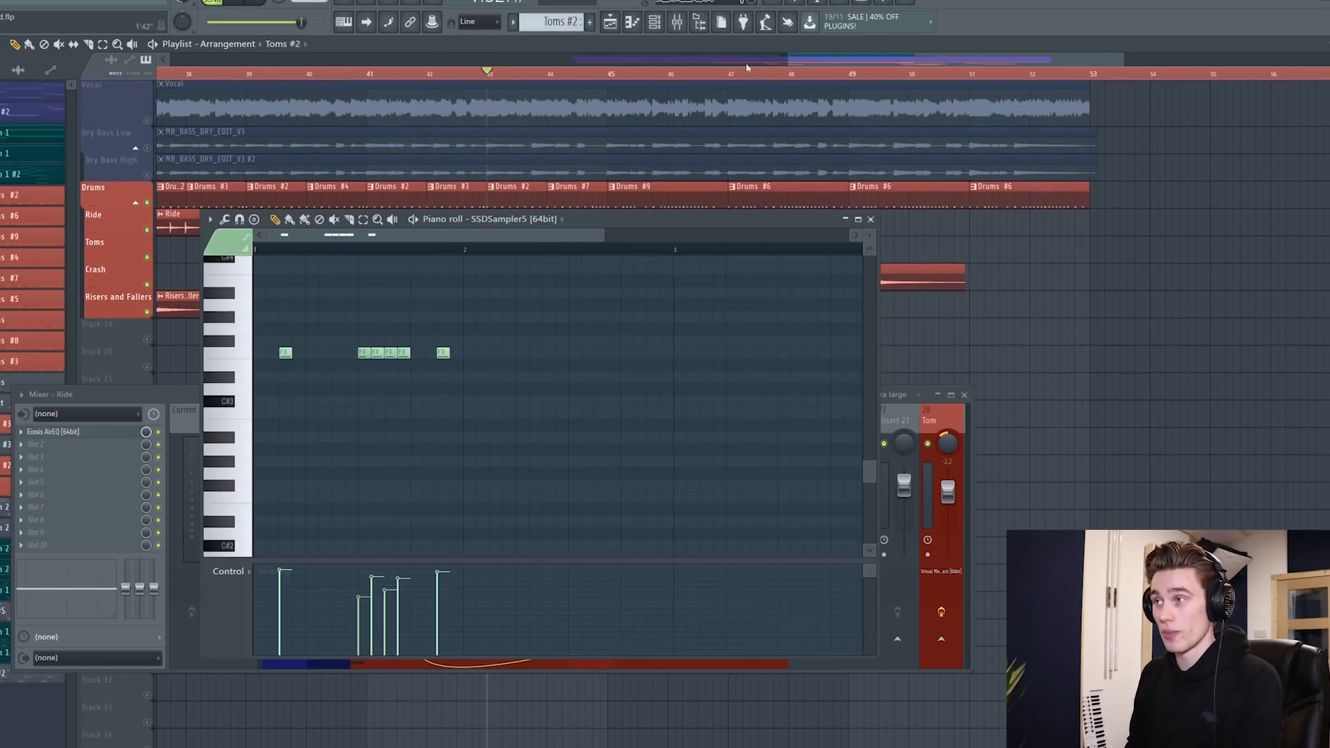
Open the SSDSampler5 instrument from the channel rack, audition its floor tom, and close the sampler and the channel rack
left_click(655, 22)
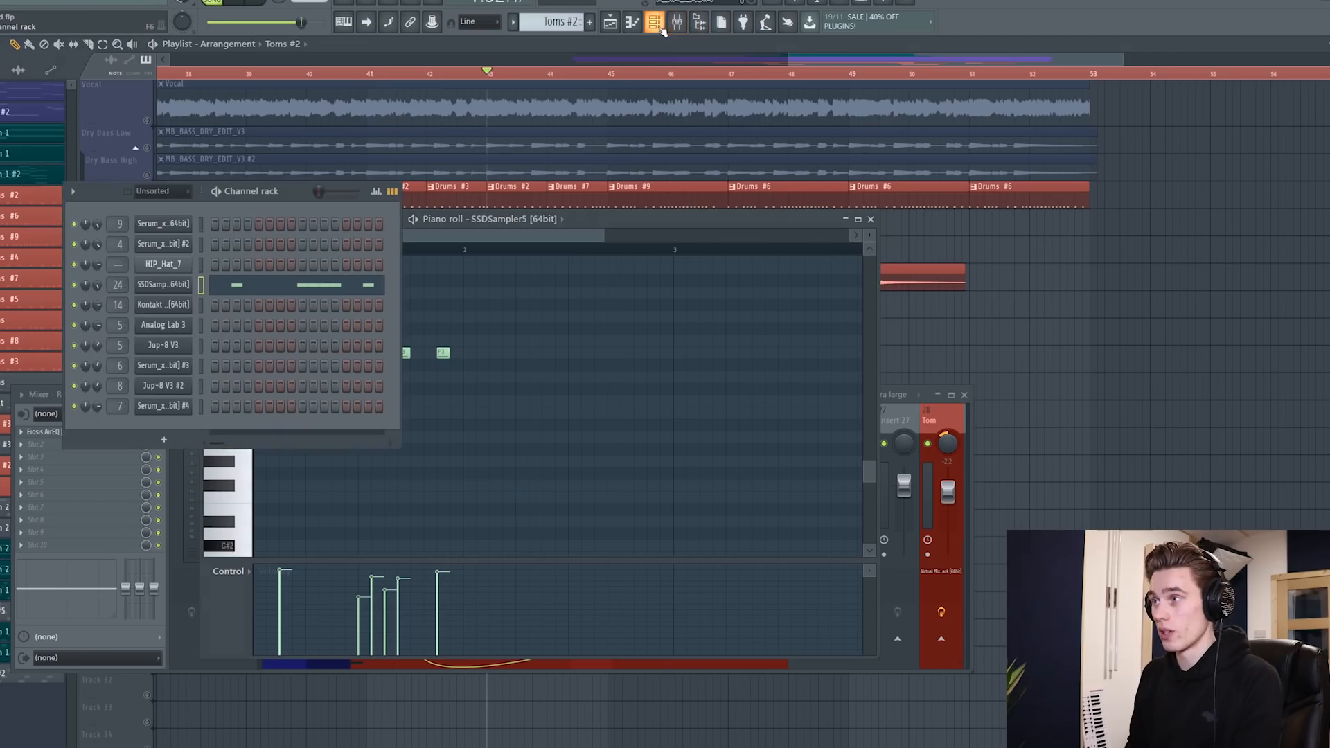
left_click(163, 285)
left_click_drag(250, 240, 521, 123)
left_click(522, 437)
left_click(536, 450)
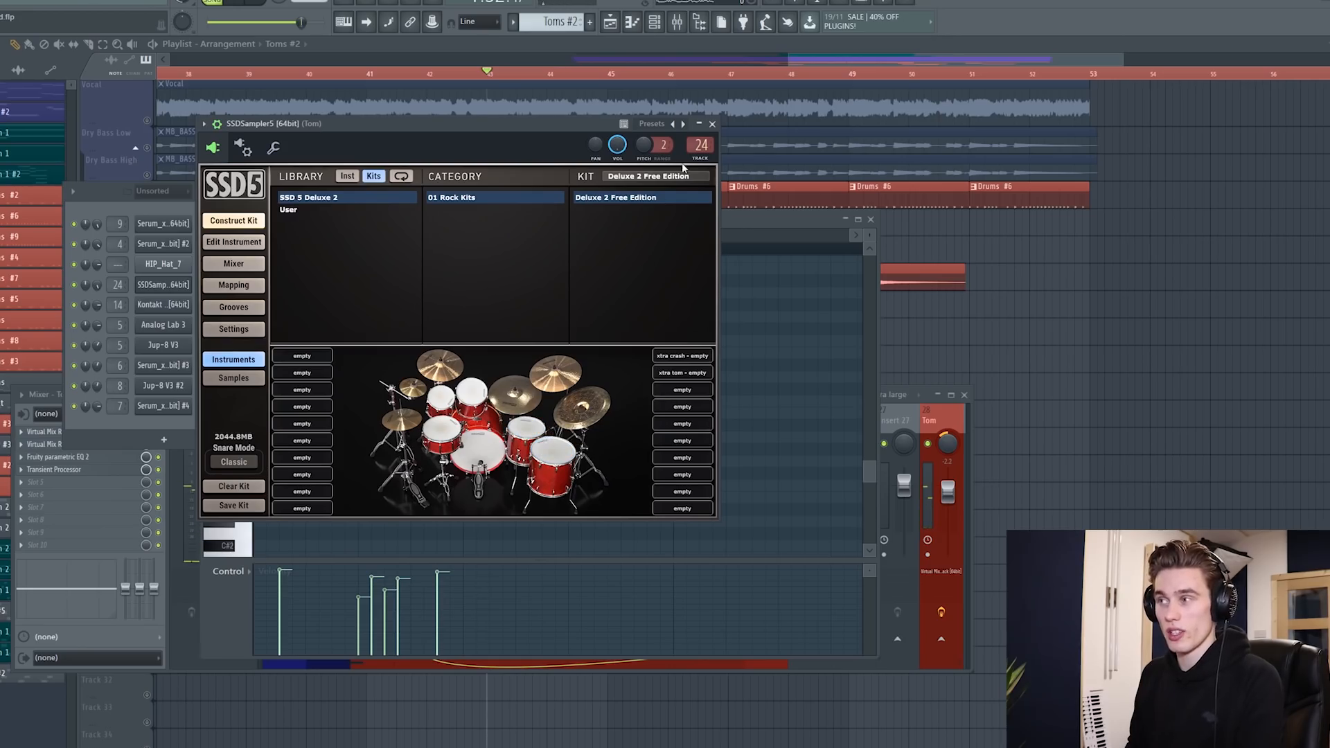
left_click(713, 125)
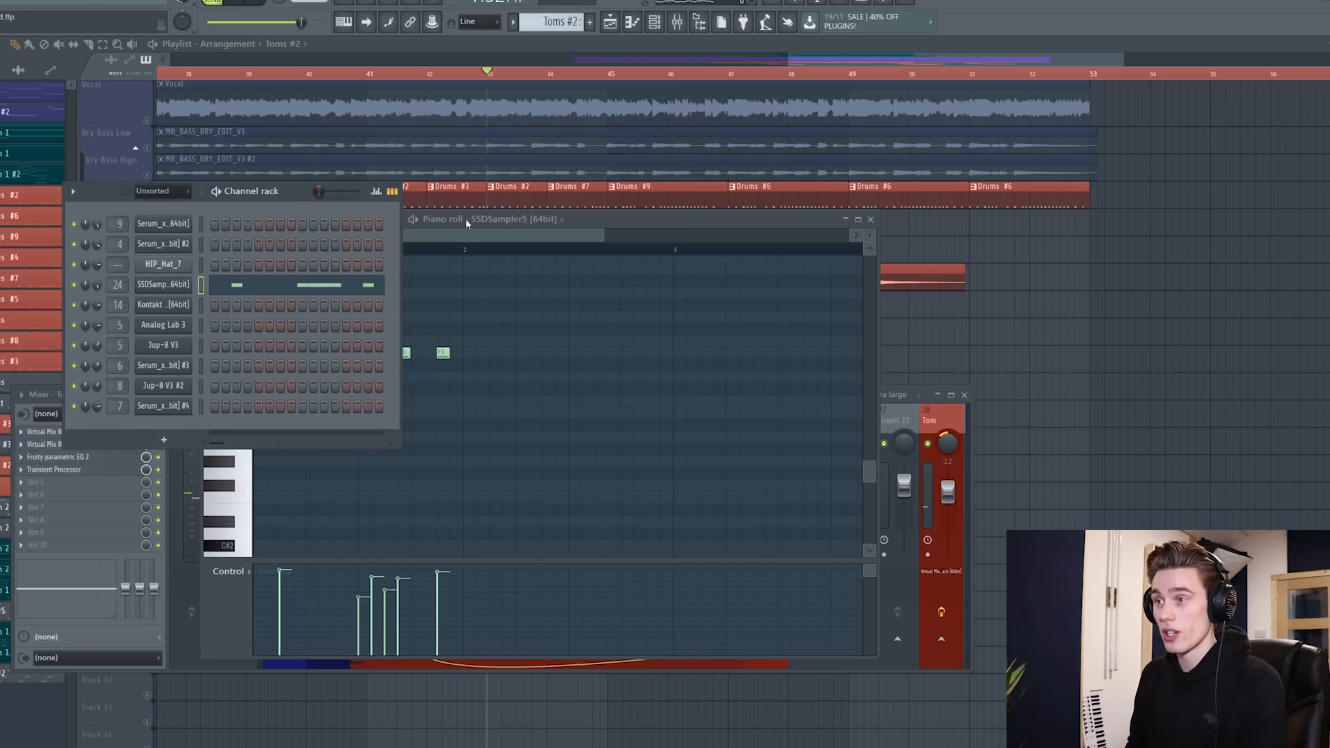
key("F6")
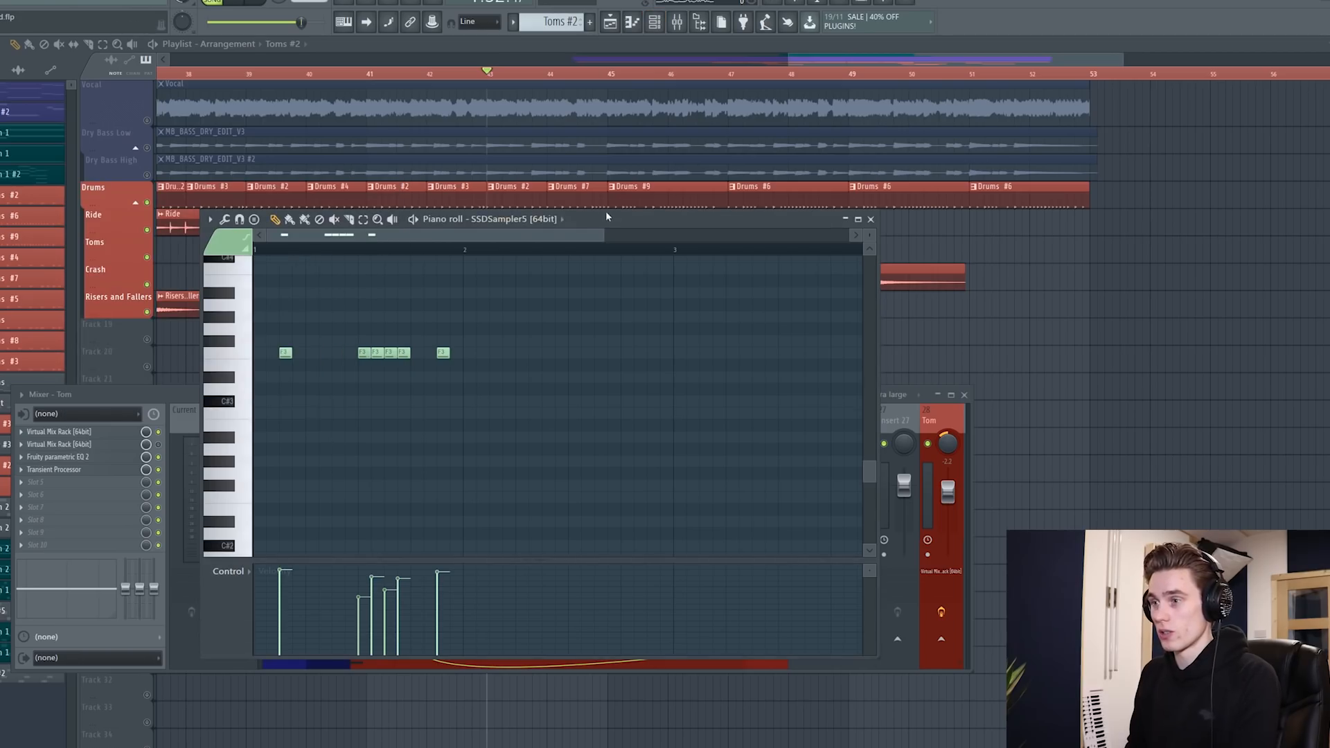
Move the piano roll higher and play the Toms #2 section twice to hear its tom notes
left_click_drag(607, 216, 607, 131)
key("space")
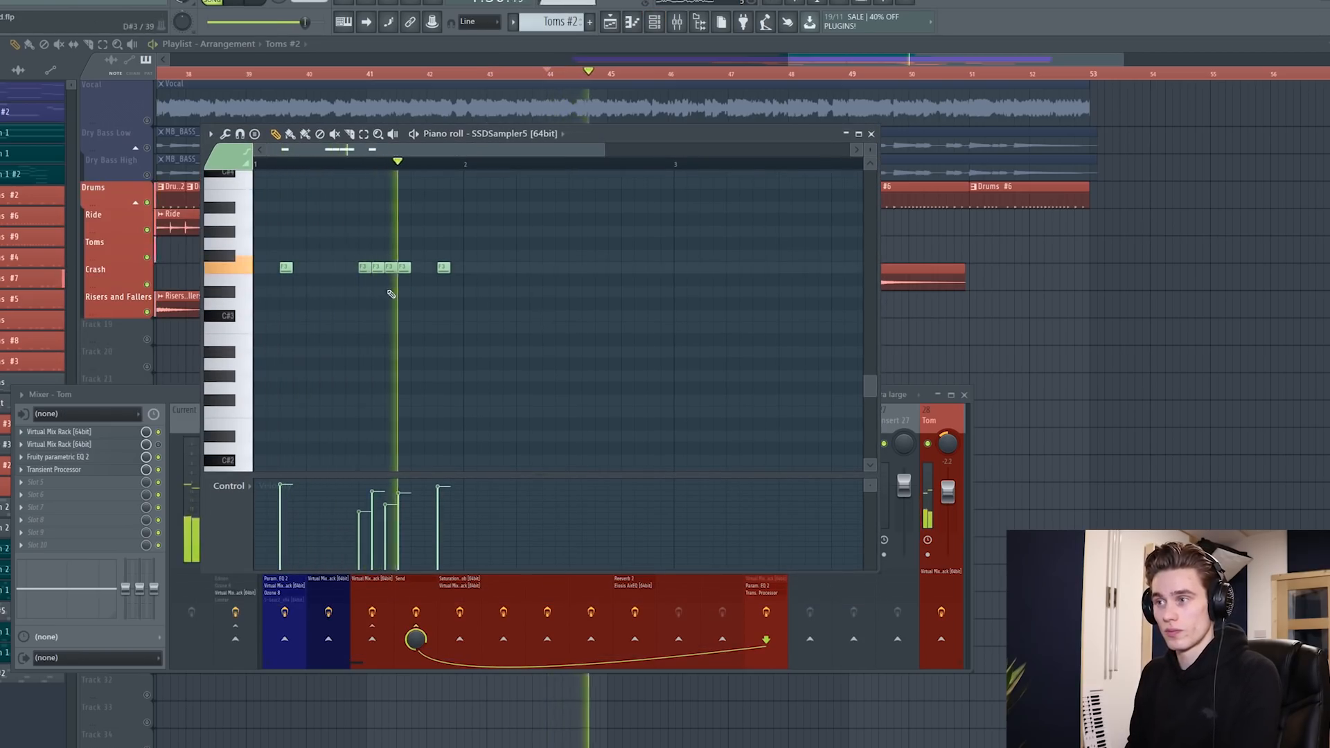
key("space")
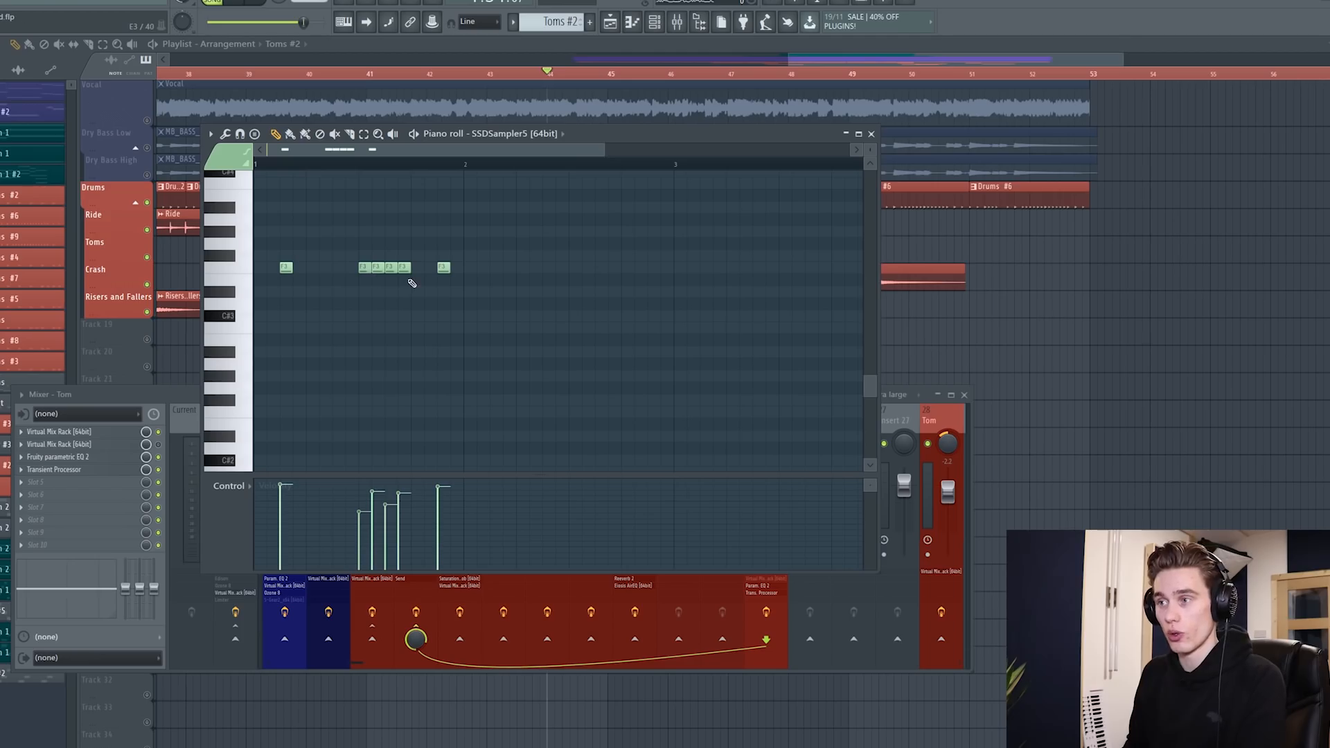
key("space")
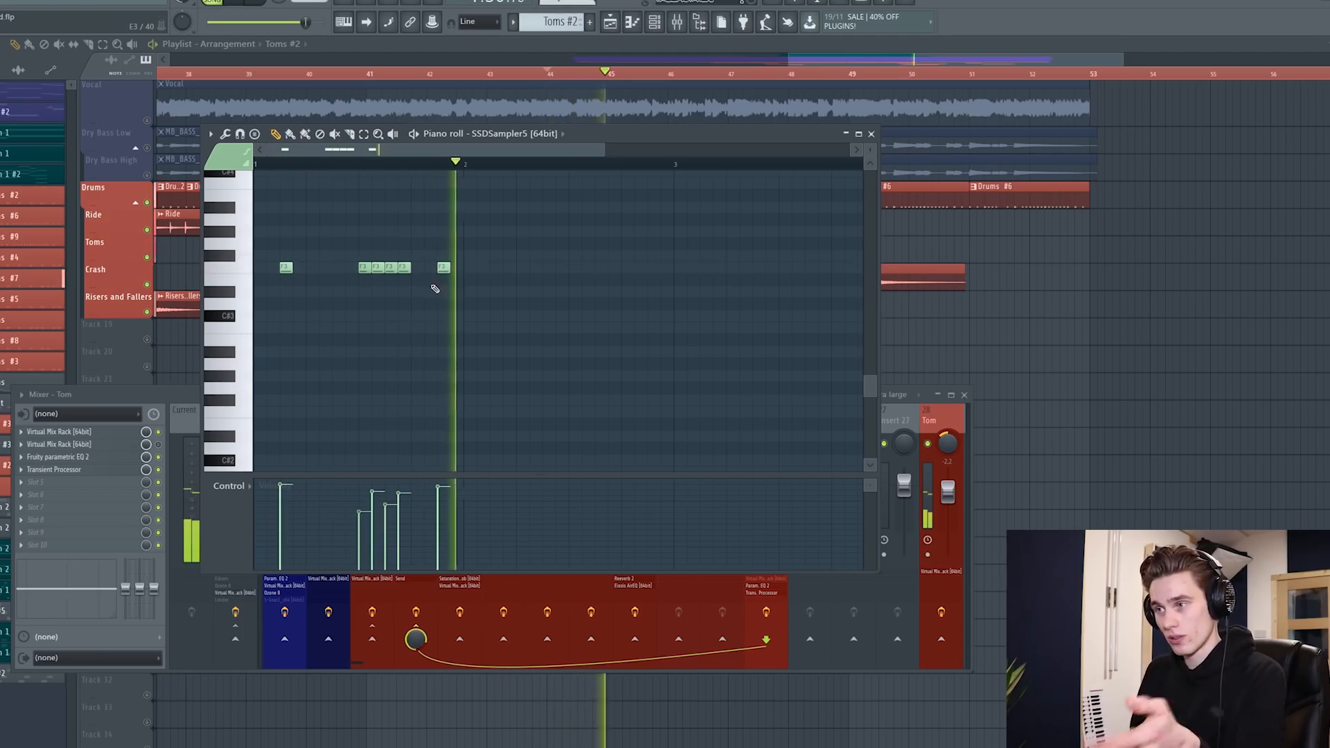
key("space")
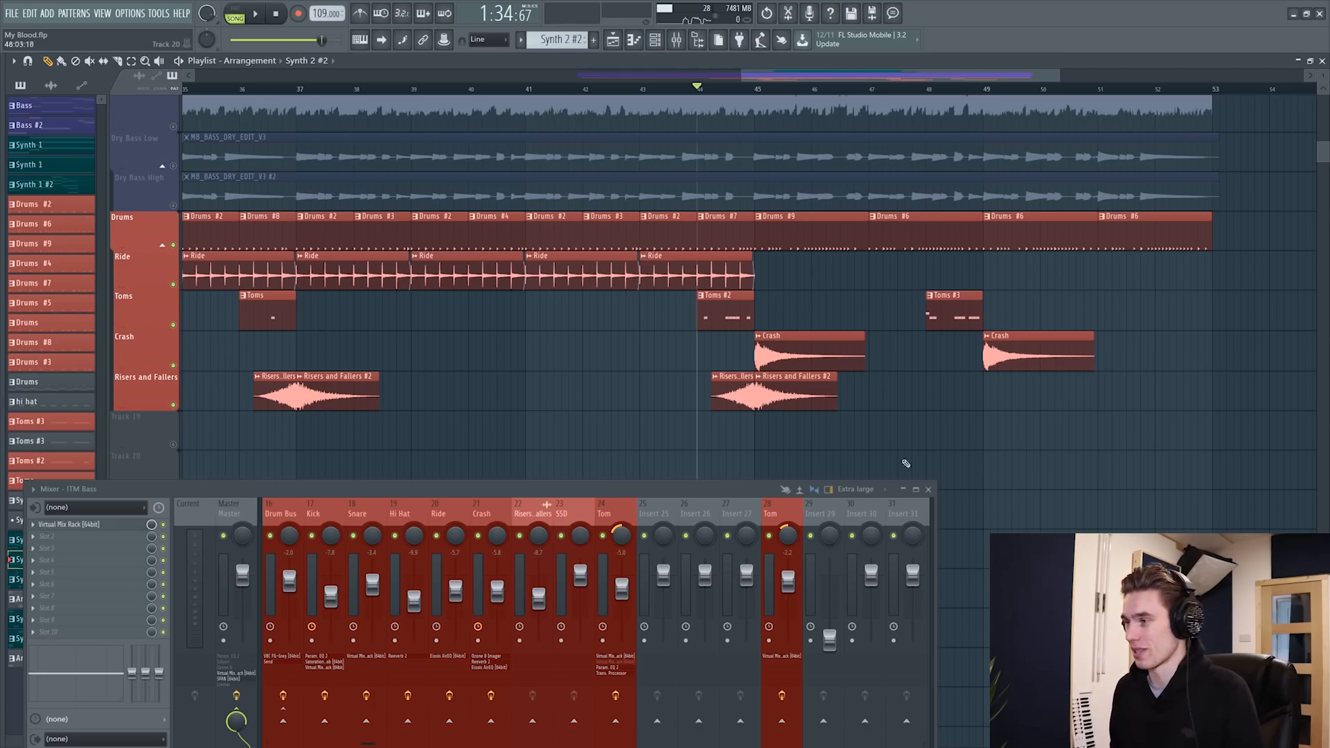
Select the Tom mixer track 24 and open its Transient Processor, placing the window over the playlist
left_click(612, 515)
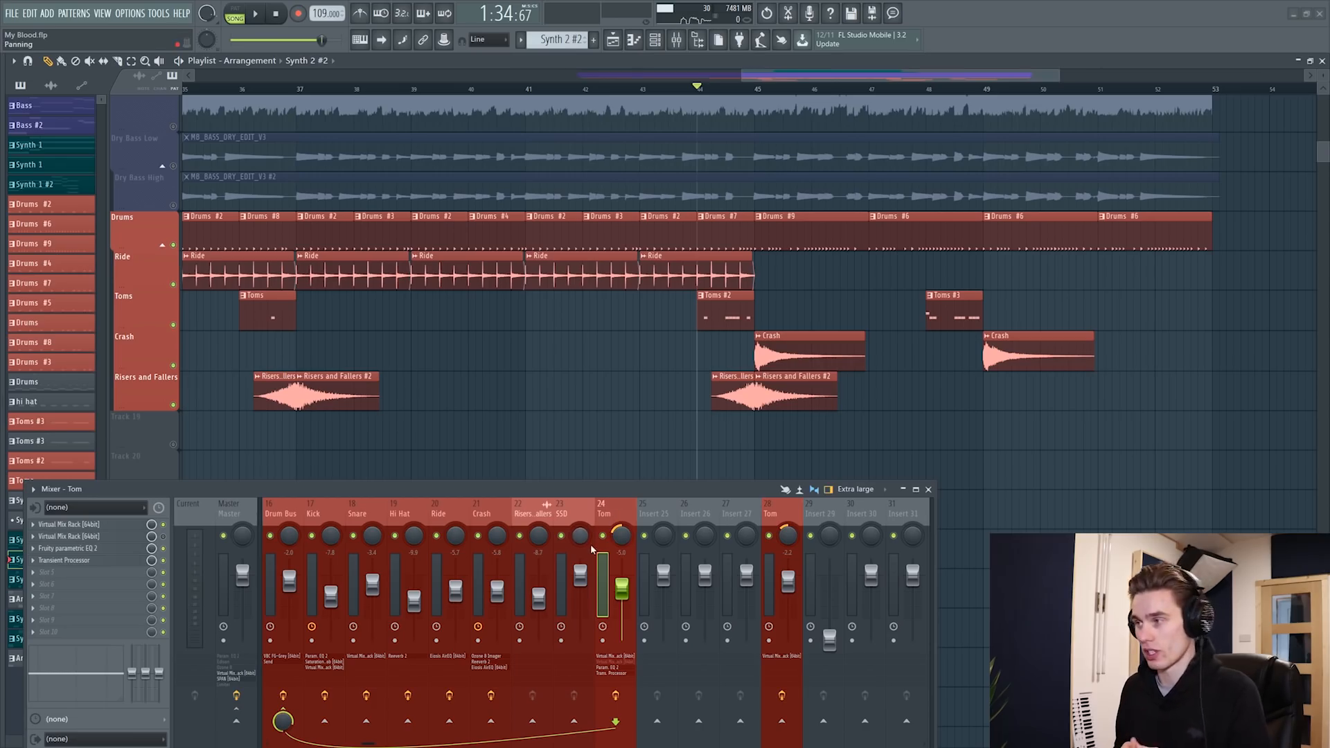
left_click(119, 561)
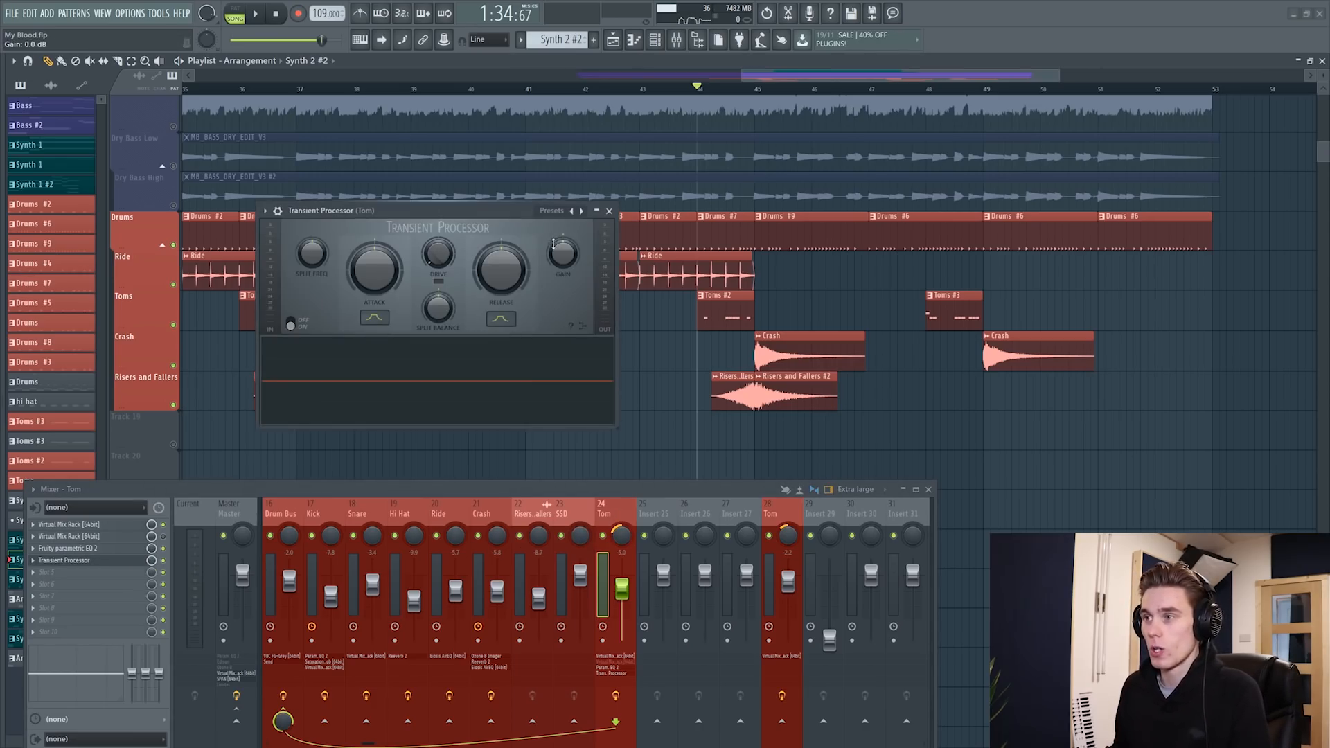
mouse_move(482, 209)
left_mouse_down()
mouse_move(547, 186)
mouse_move(487, 206)
left_mouse_up()
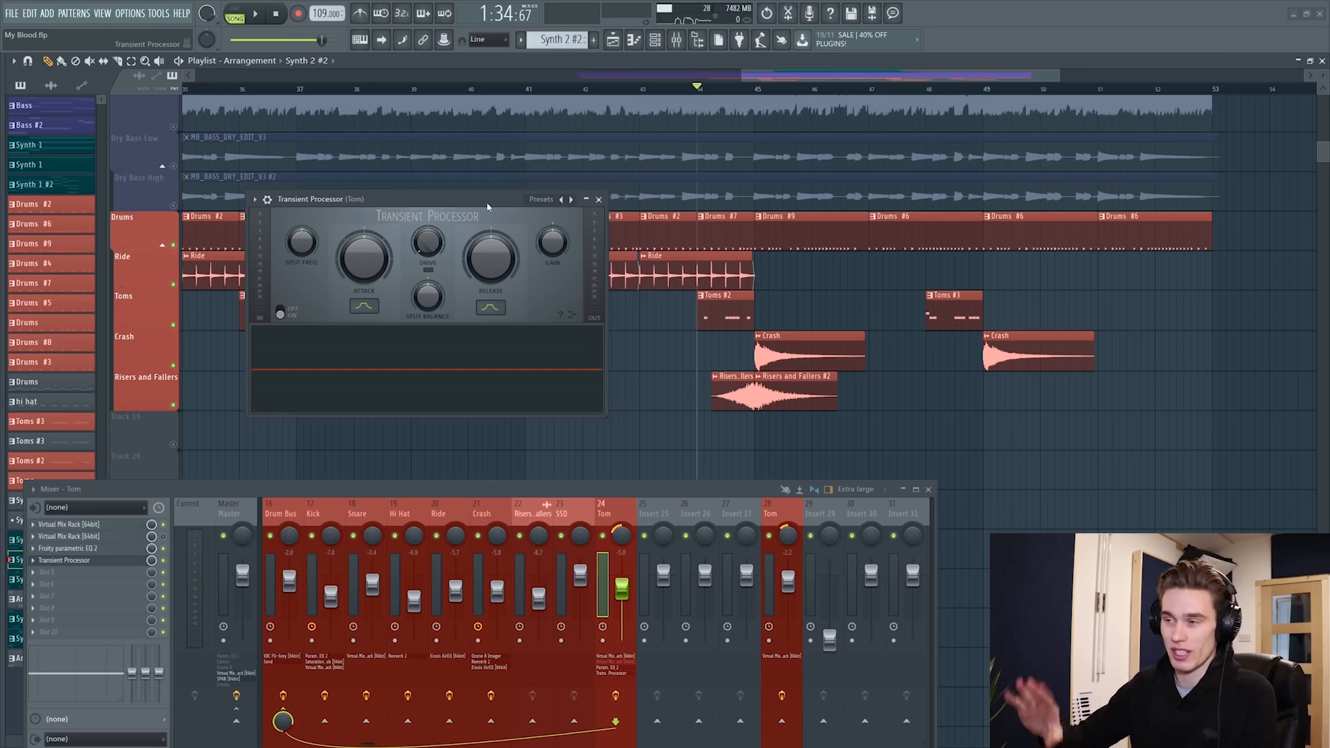
left_click_drag(487, 206, 512, 194)
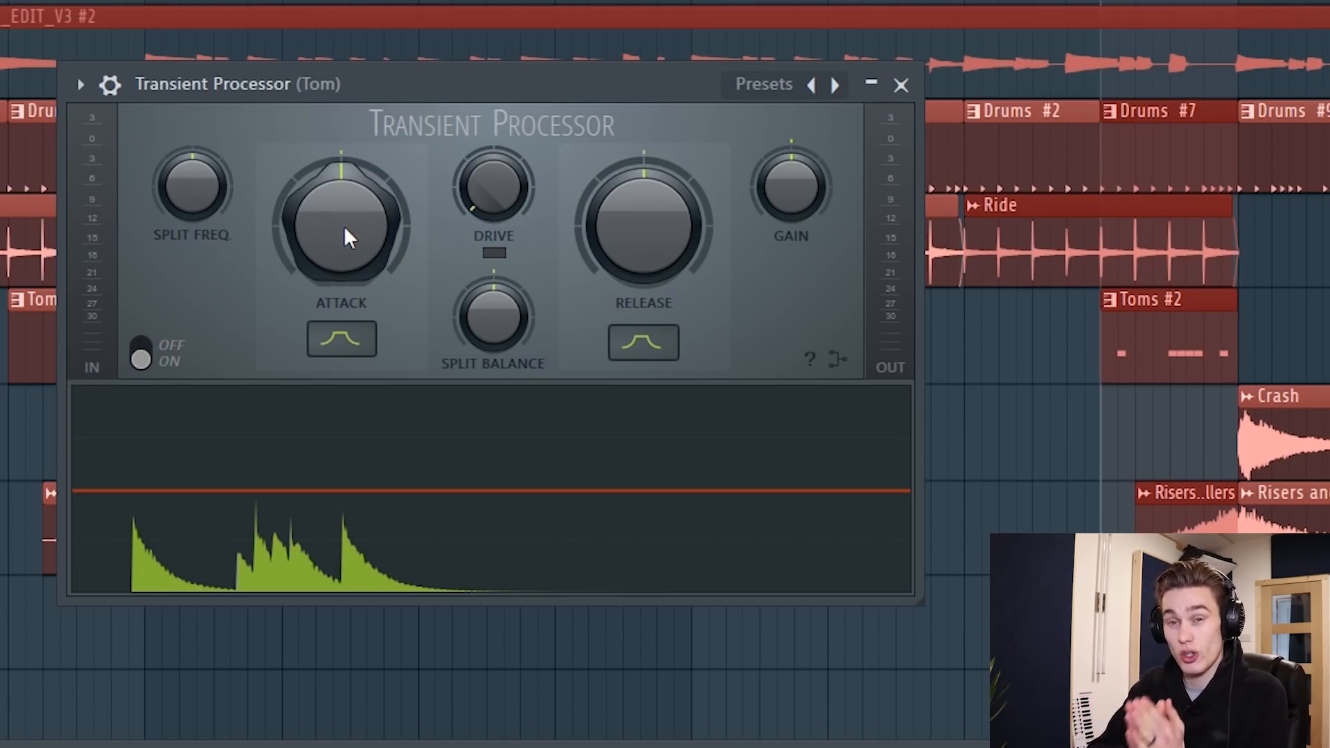
Demonstrate the Transient Processor's Attack control by raising it, lowering it to minimum and returning it to center
left_click_drag(343, 225, 344, 166)
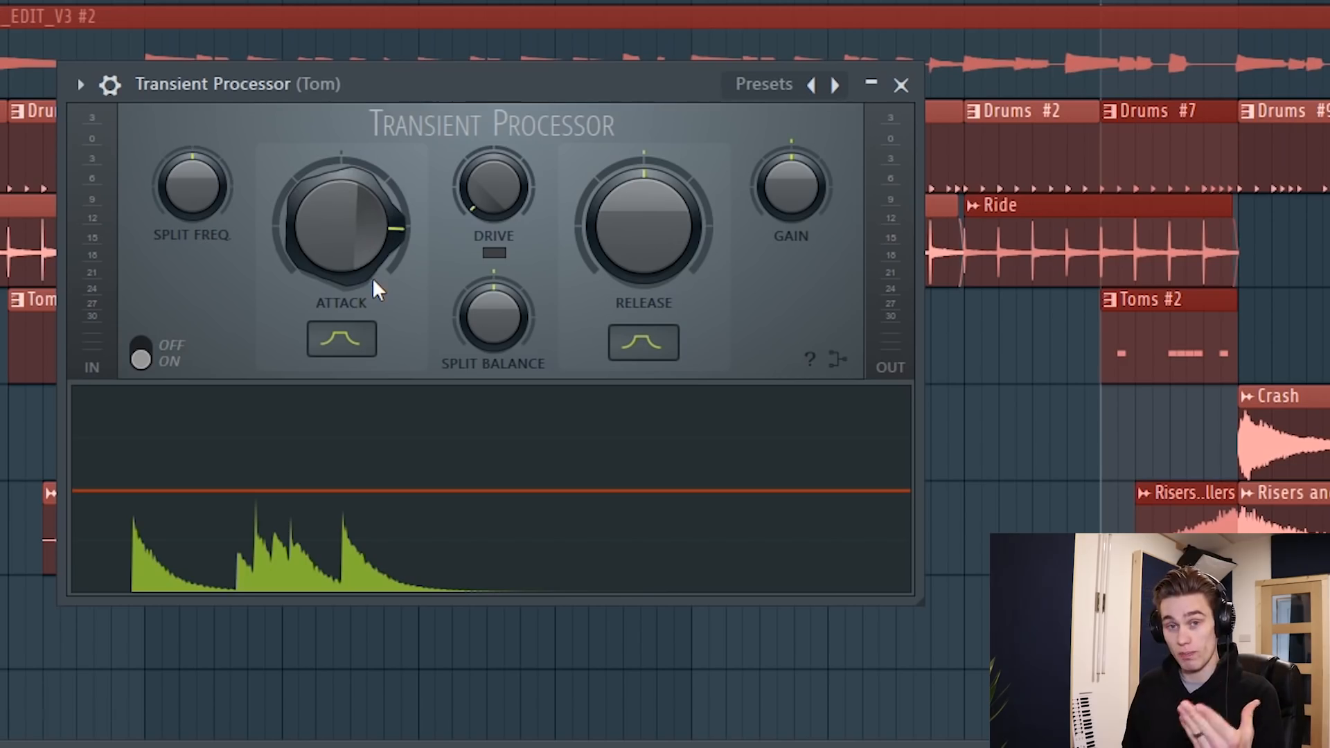
left_click_drag(339, 220, 339, 290)
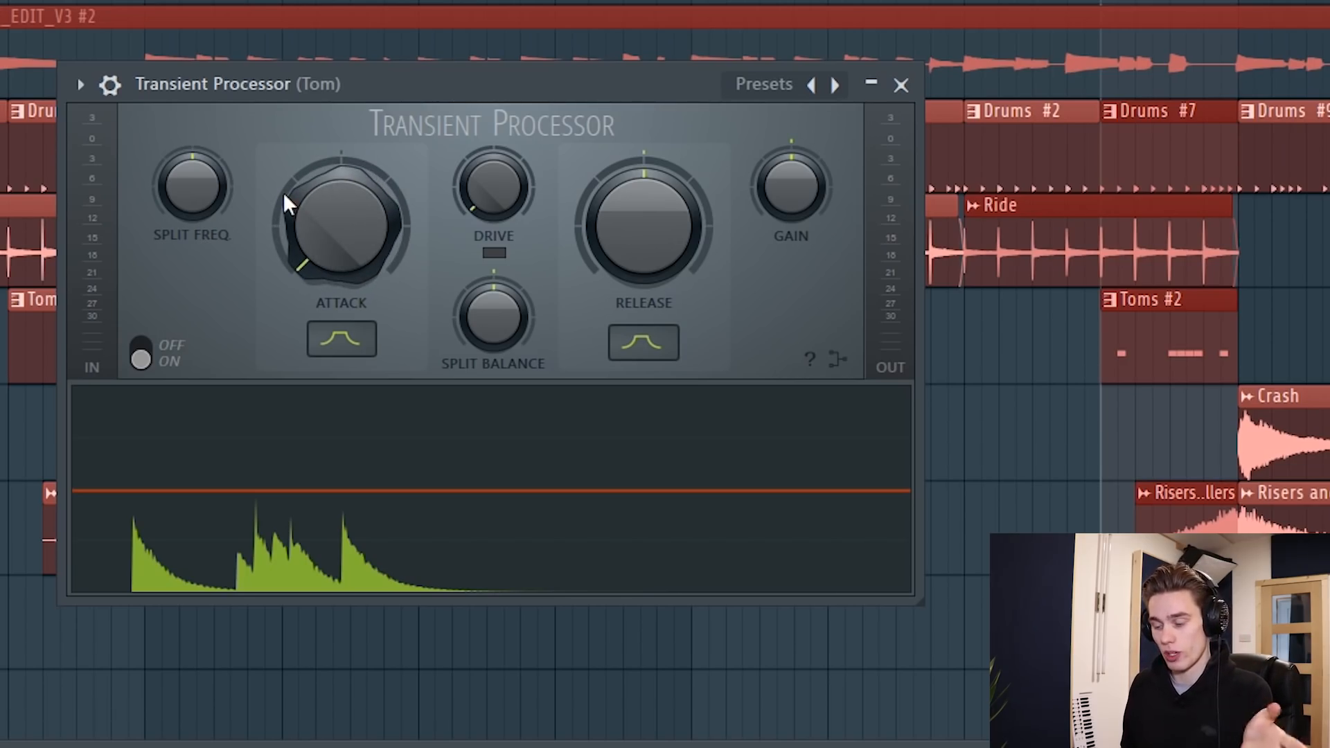
left_click_drag(340, 220, 339, 149)
Play the looped tom section while raising the Transient Processor's Attack to maximum, lowering it to minimum, and returning it to center
left_click_drag(562, 81, 631, 119)
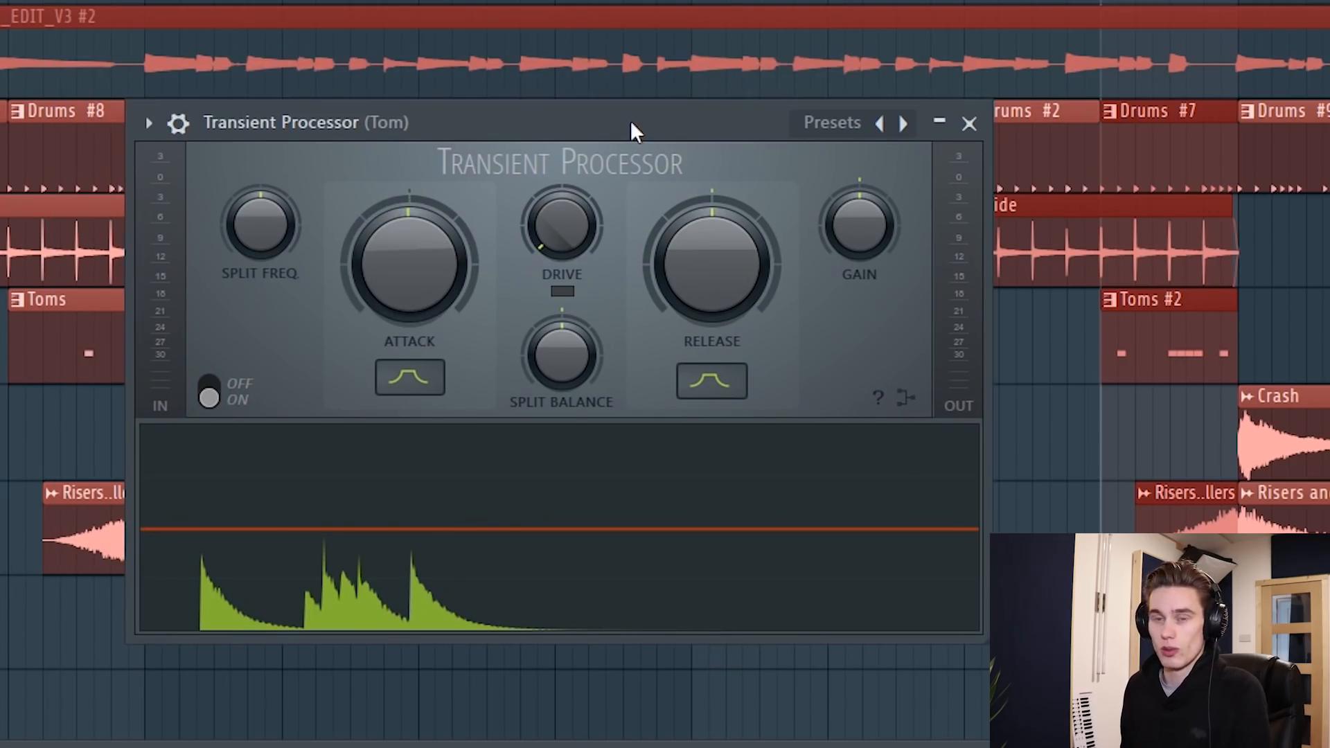
key("space")
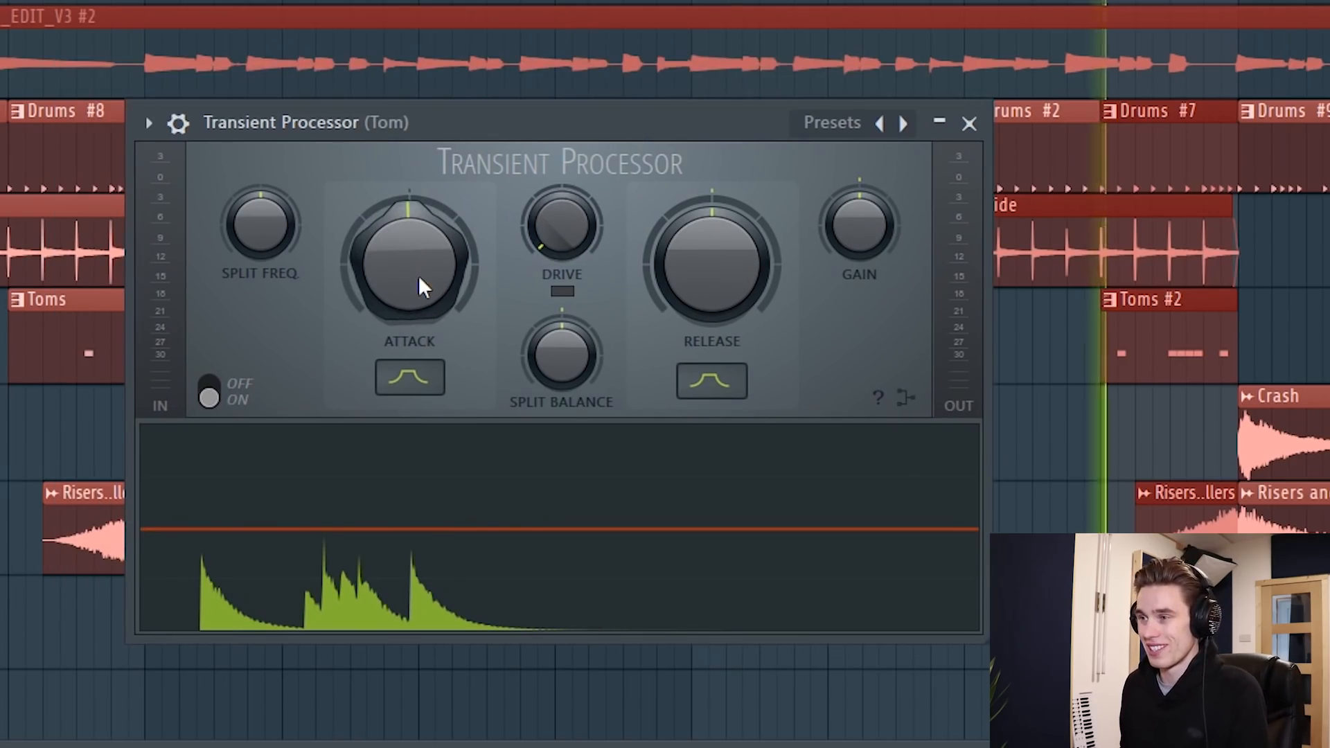
left_click_drag(418, 276, 418, 207)
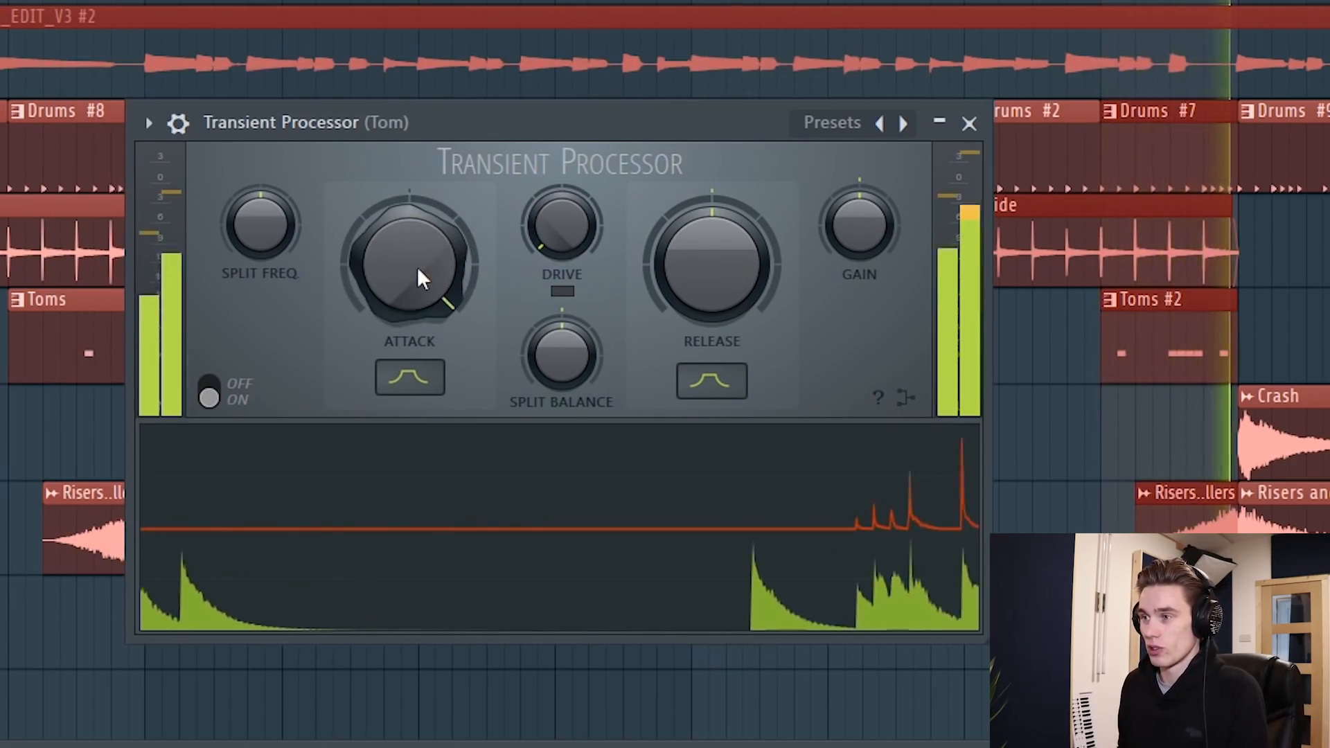
mouse_move(417, 268)
left_mouse_down()
mouse_move(417, 297)
mouse_move(417, 271)
left_mouse_up()
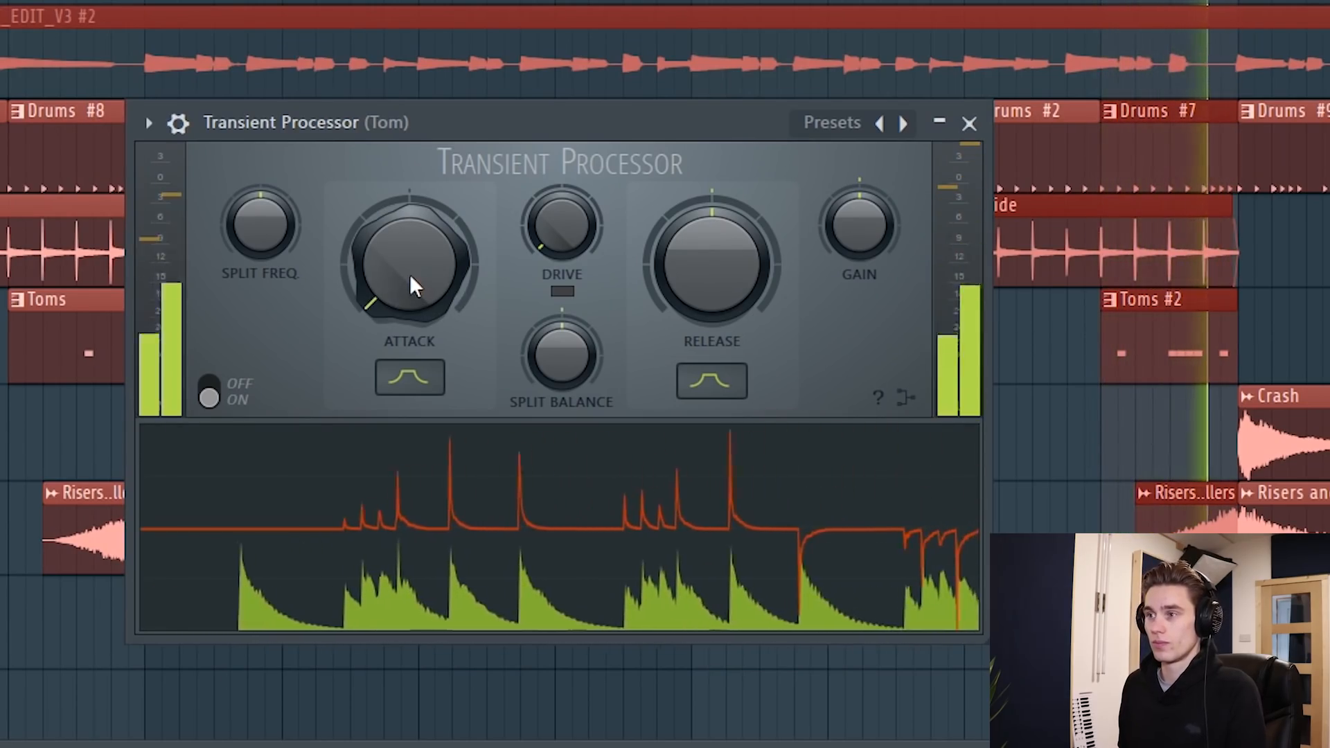
mouse_move(406, 276)
left_mouse_down()
mouse_move(406, 250)
mouse_move(411, 298)
mouse_move(416, 260)
left_mouse_up()
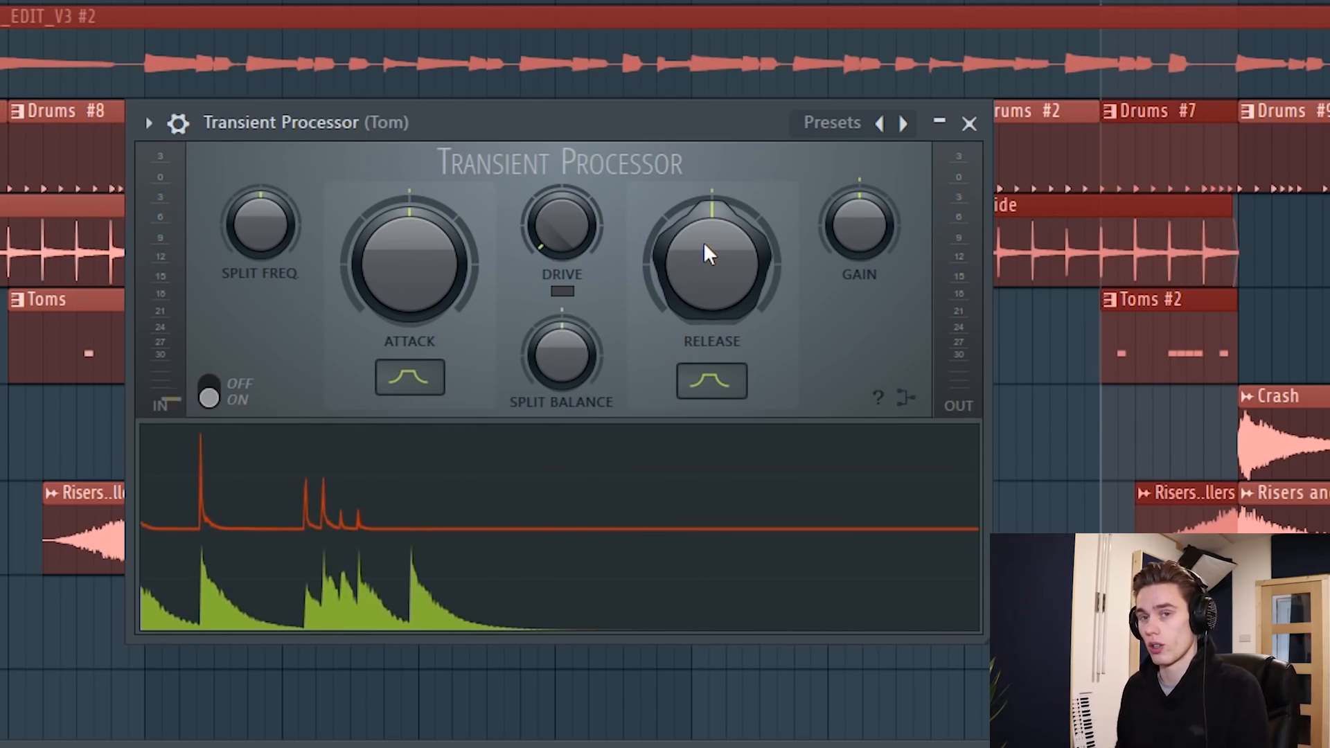
Demonstrate the Transient Processor's Release on the looped toms by turning it up and down, and return it to center
left_click_drag(707, 244, 708, 180)
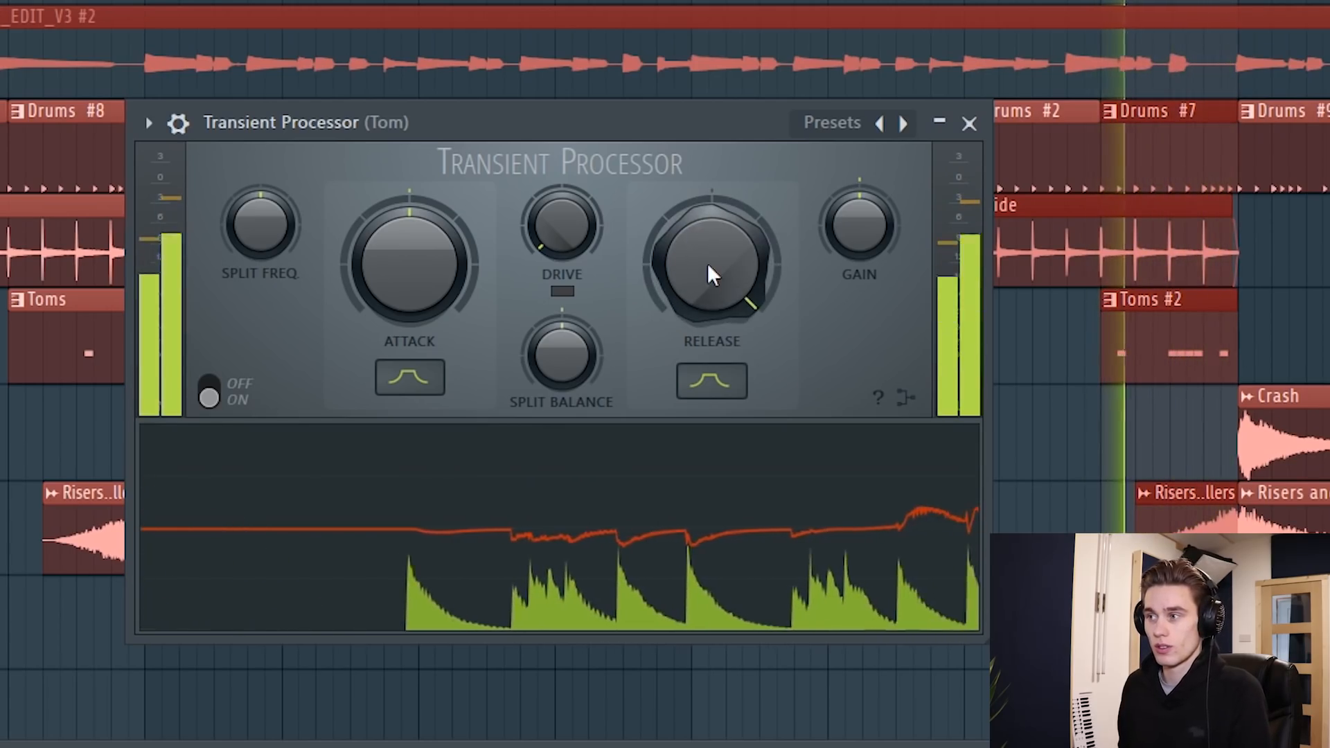
left_click_drag(725, 224, 725, 266)
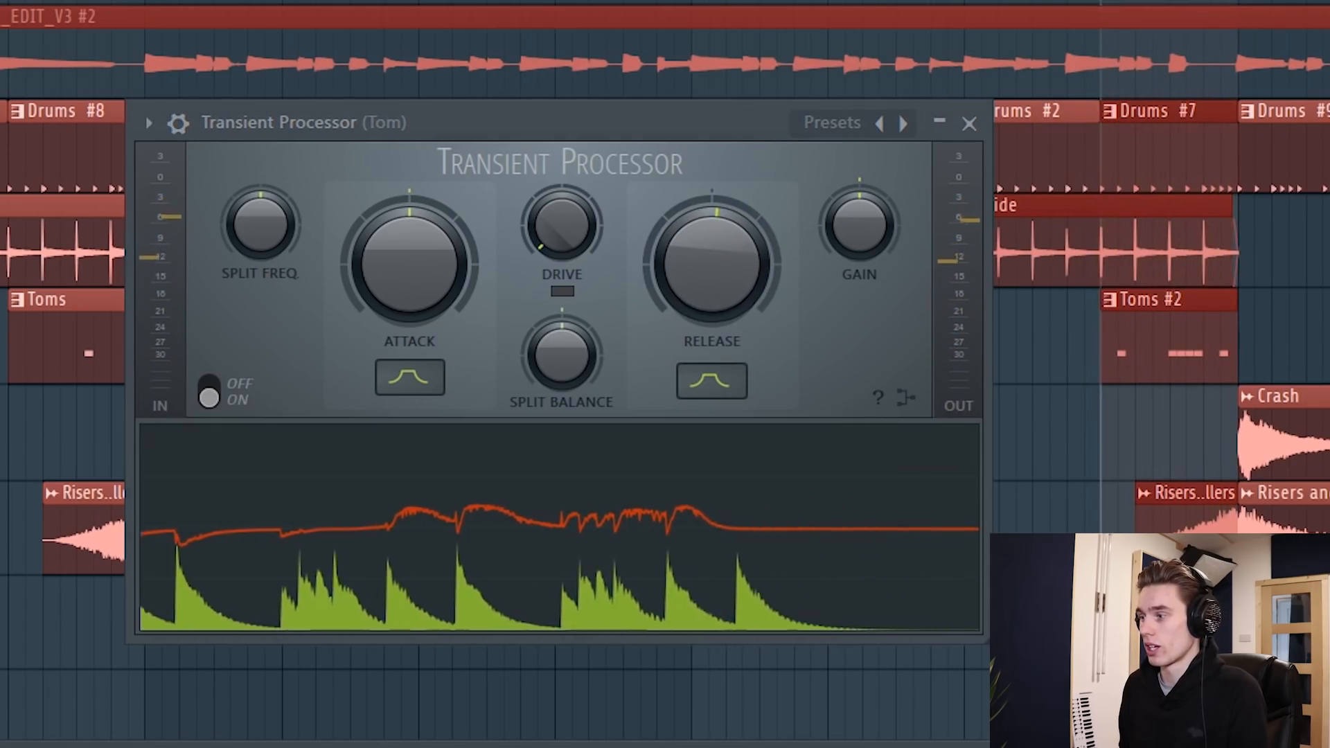
key("space")
left_click_drag(708, 245, 708, 197)
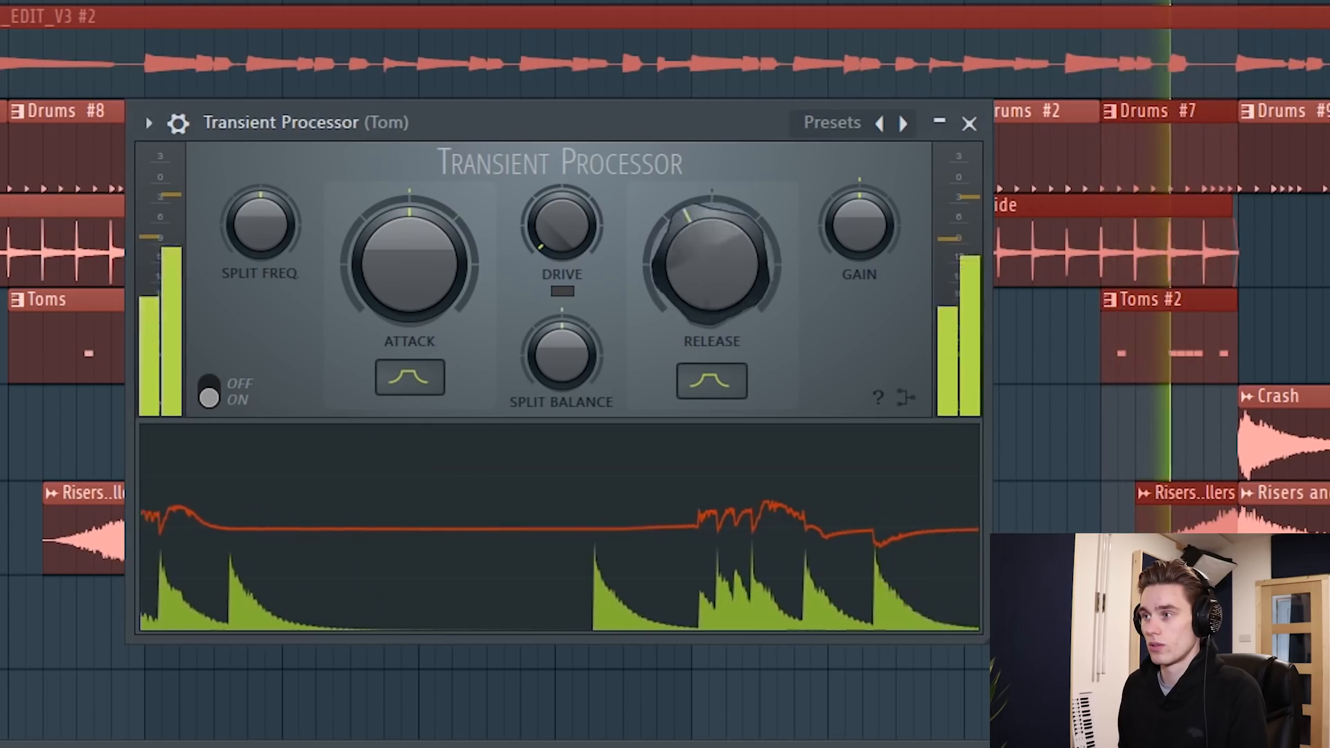
mouse_move(716, 233)
left_mouse_down()
mouse_move(714, 258)
mouse_move(715, 232)
left_mouse_up()
Compare minimum Attack with maximum Release against maximum Attack with minimum Release on the toms, and turn both knobs back
left_click_drag(412, 266, 412, 346)
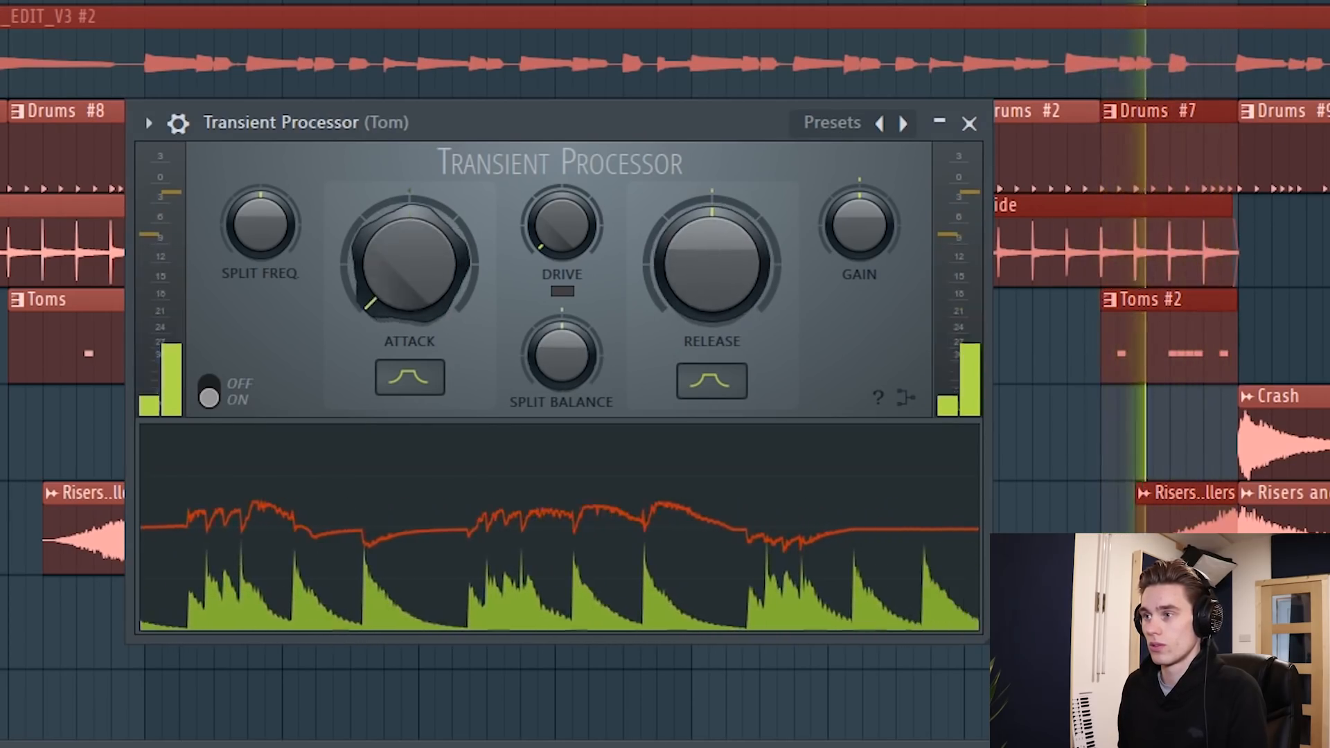
left_click_drag(737, 245, 737, 166)
left_click_drag(719, 224, 719, 311)
left_click_drag(435, 284, 435, 198)
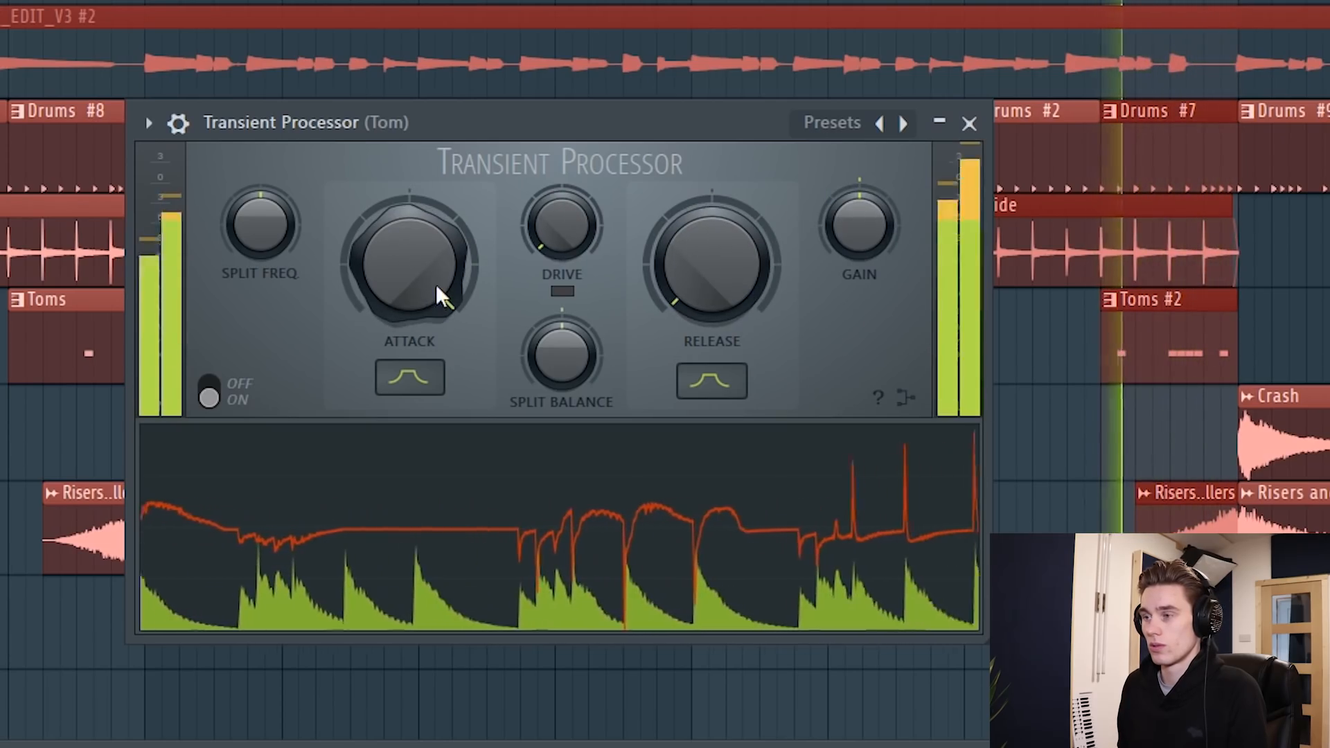
left_click_drag(494, 127, 447, 151)
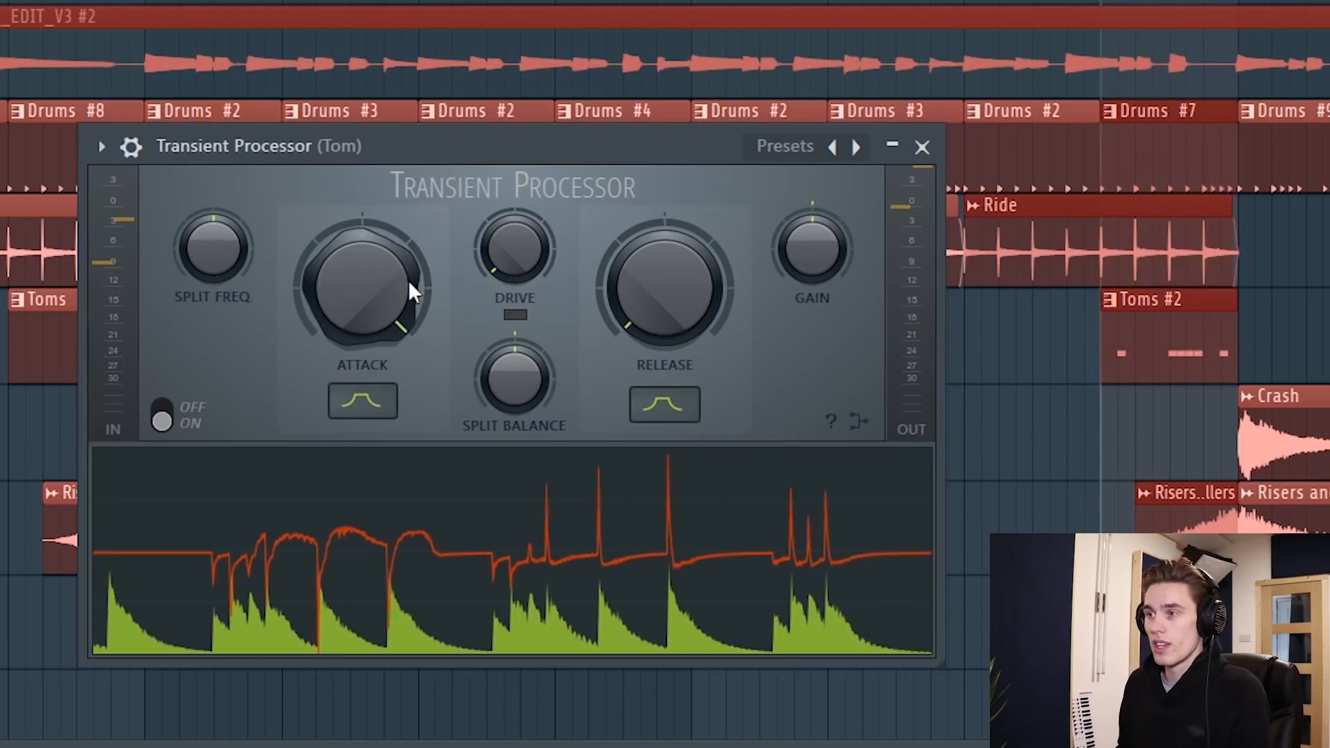
left_click_drag(388, 282, 388, 329)
left_click_drag(651, 277, 651, 236)
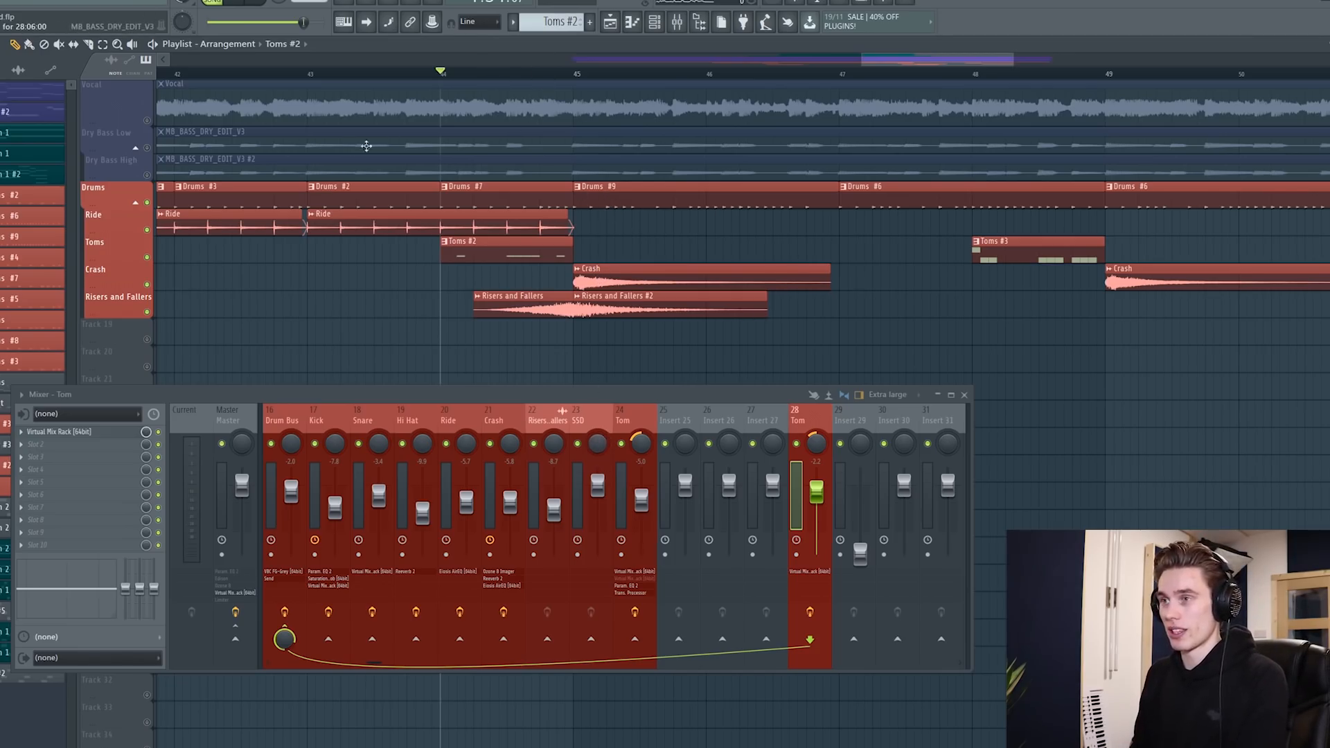
Play the arrangement from Toms #2 through Toms #3 with the bass, briefly unmuting and remuting the Vocal track
scroll(167, 185, "up", 3)
key("space")
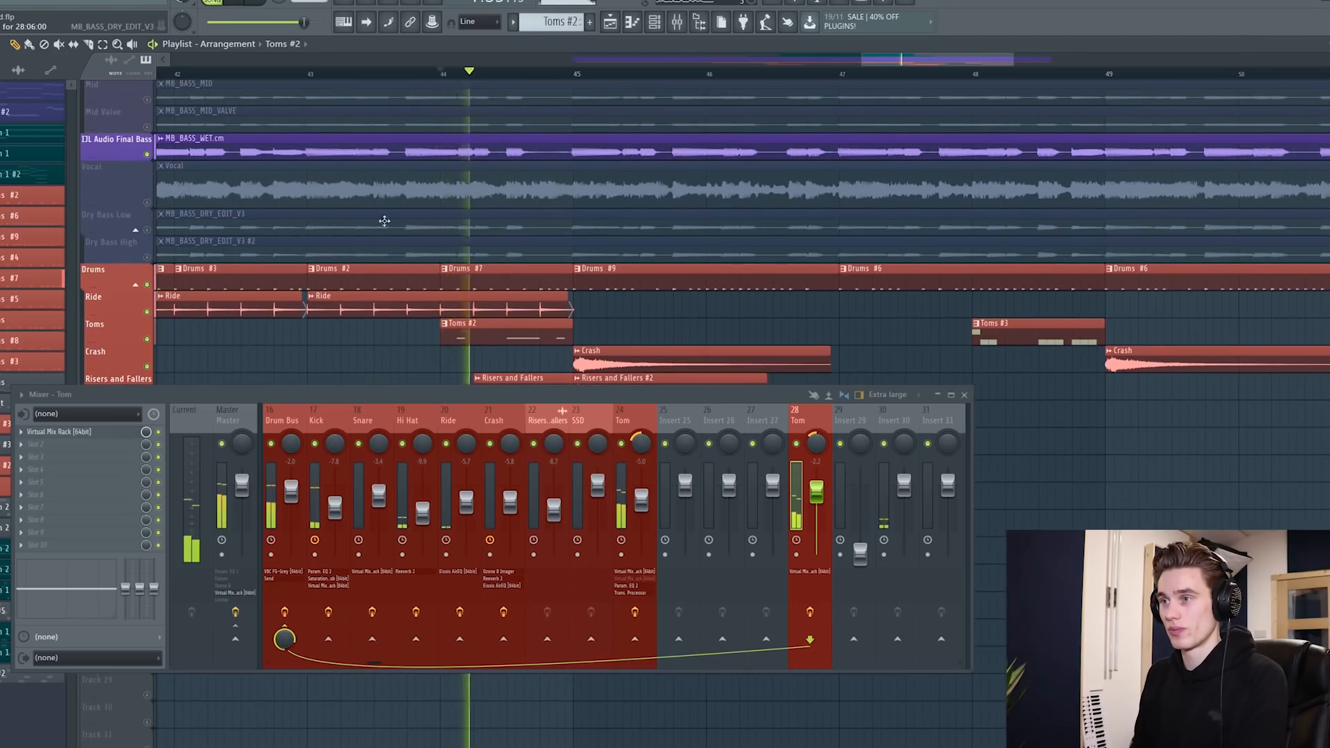
scroll(156, 201, "down", 2)
left_click(147, 148)
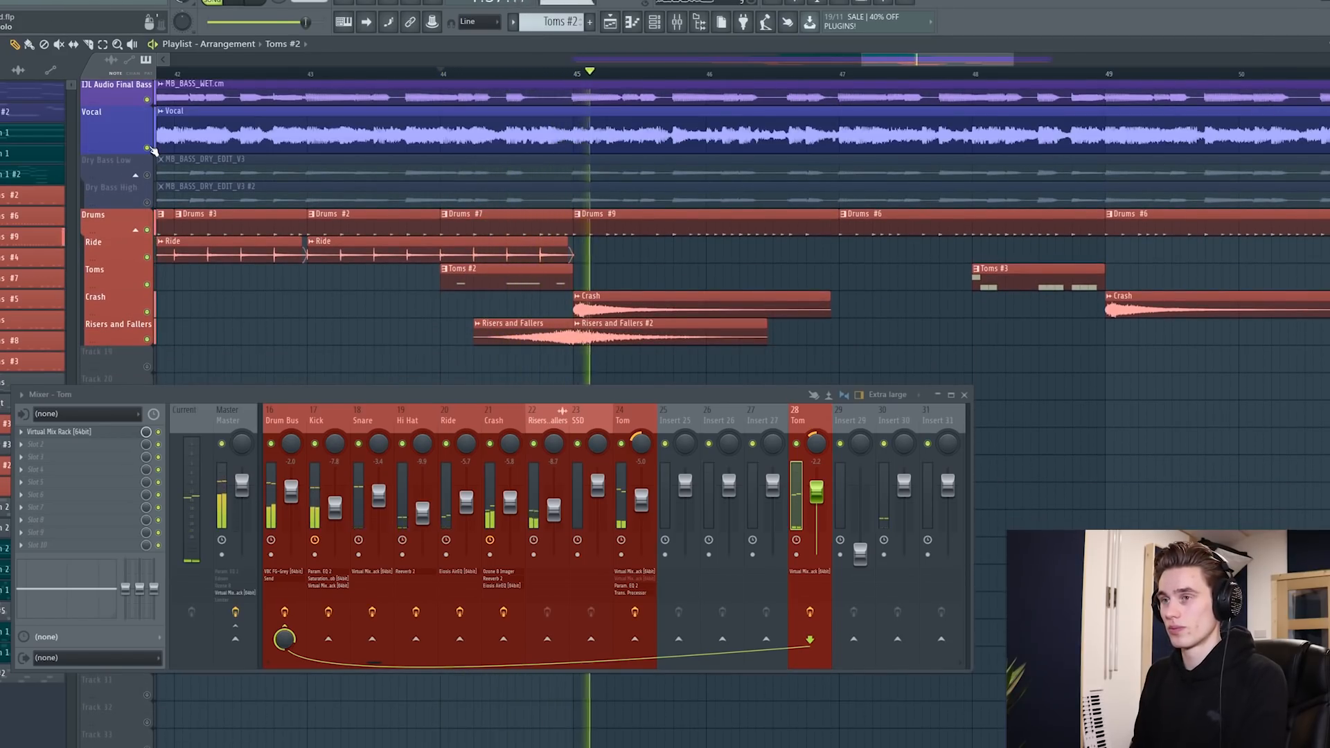
left_click(149, 148)
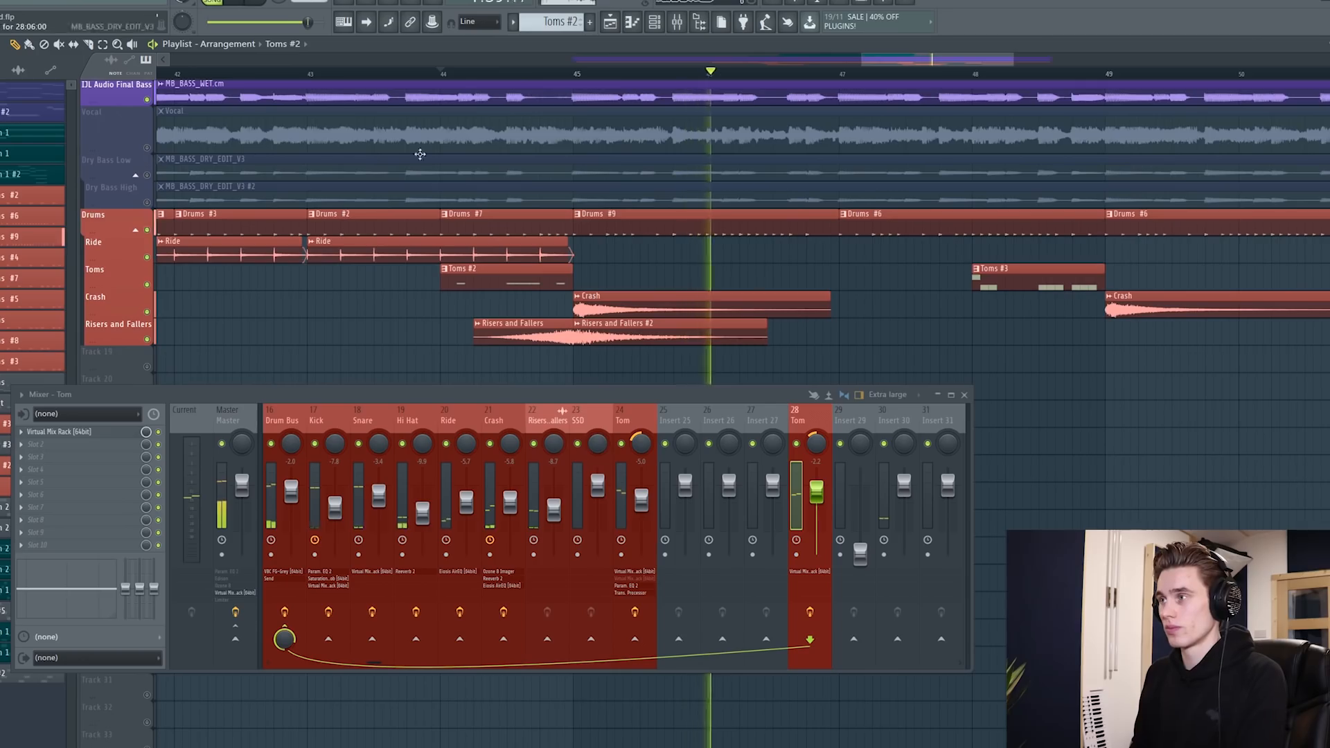
scroll(740, 78, "down", 2)
scroll(740, 78, "up", 1)
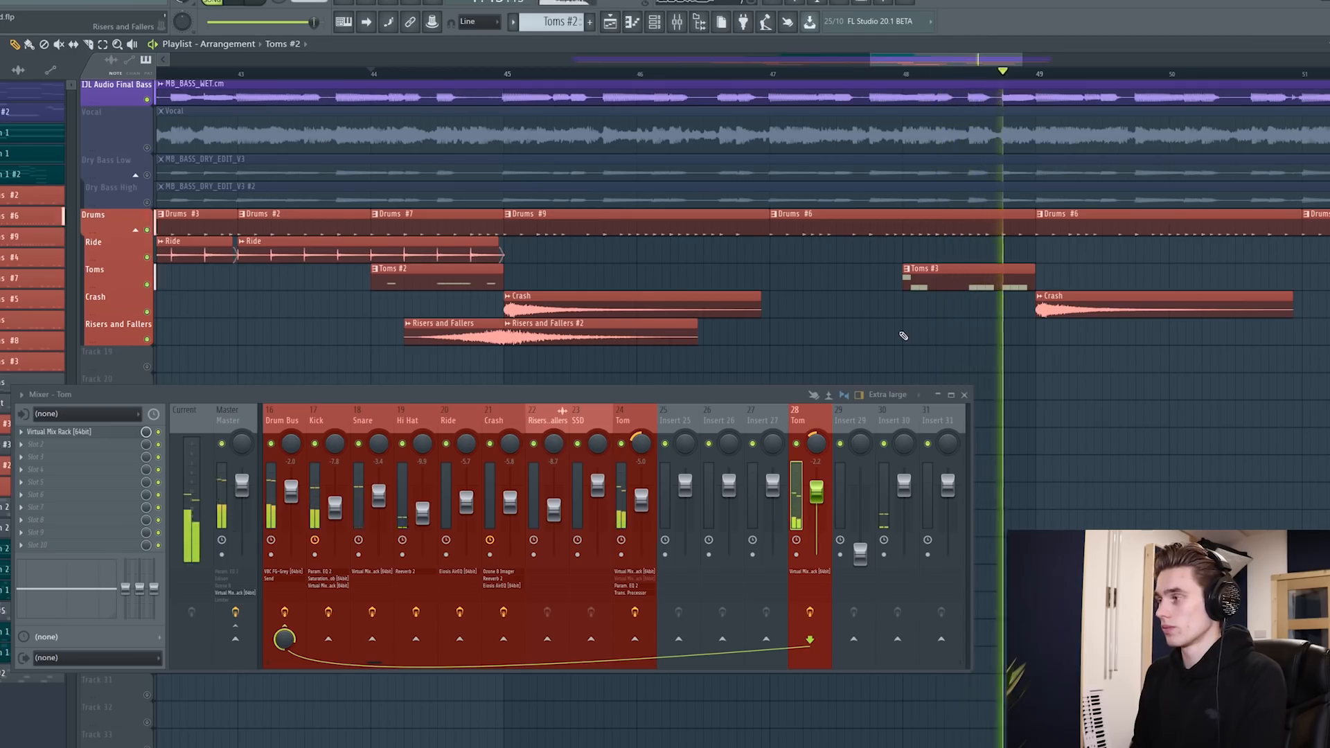
key("space")
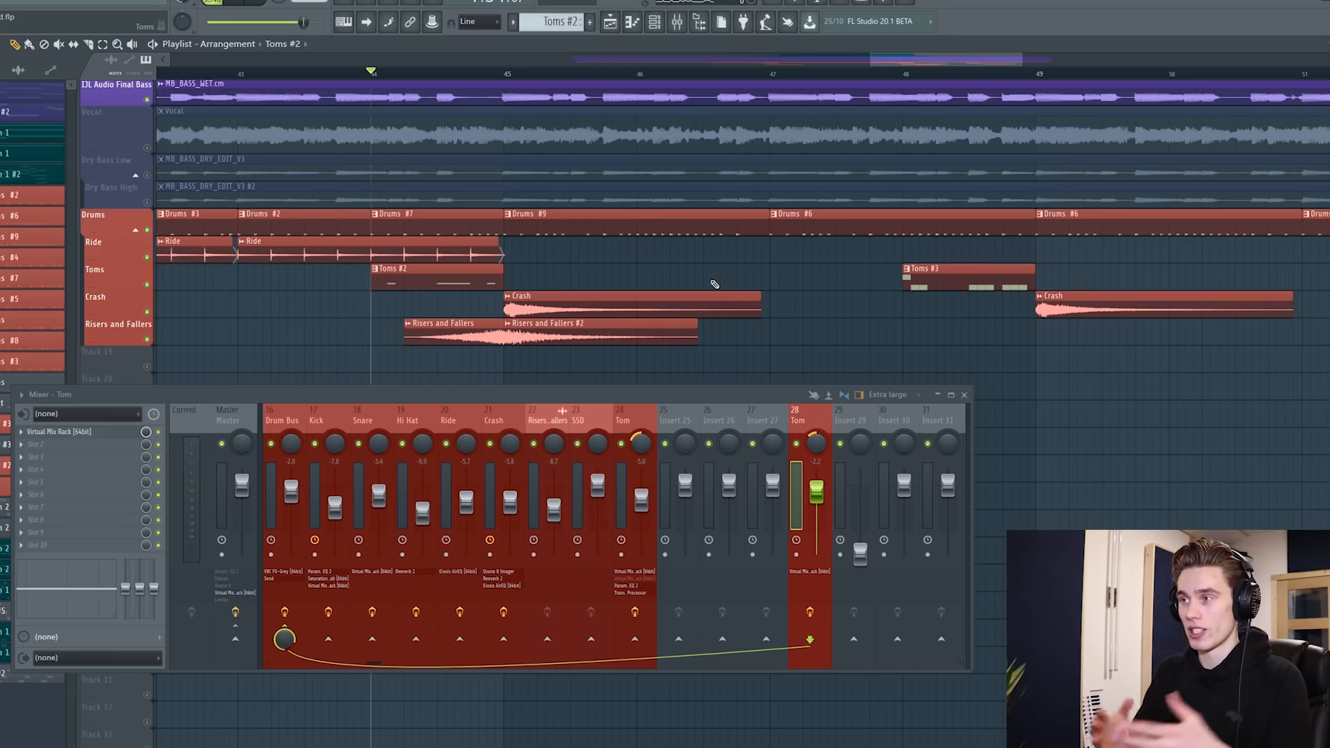
Play the section starting at bar 45 while toggling the Vocal track on and off to compare the drums against it
key("KP_Multiply")
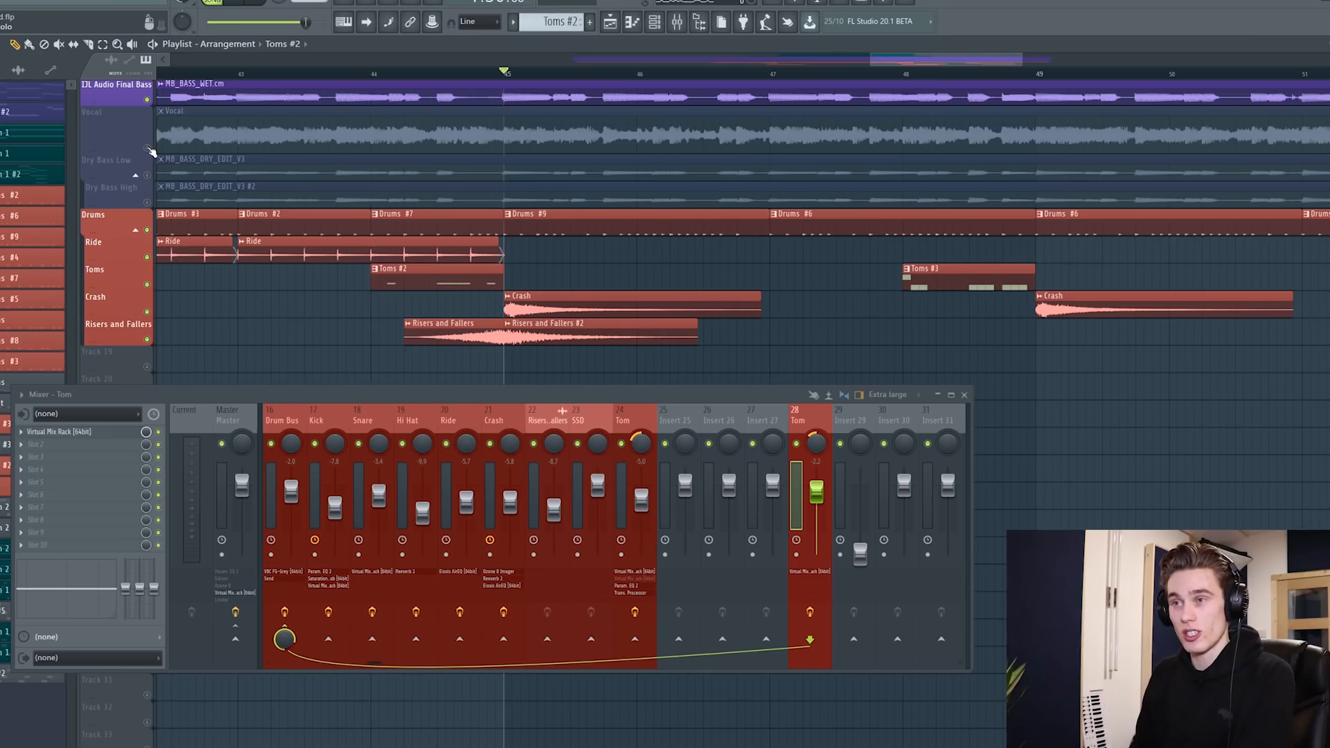
left_click(148, 148)
key("space")
left_click(149, 149)
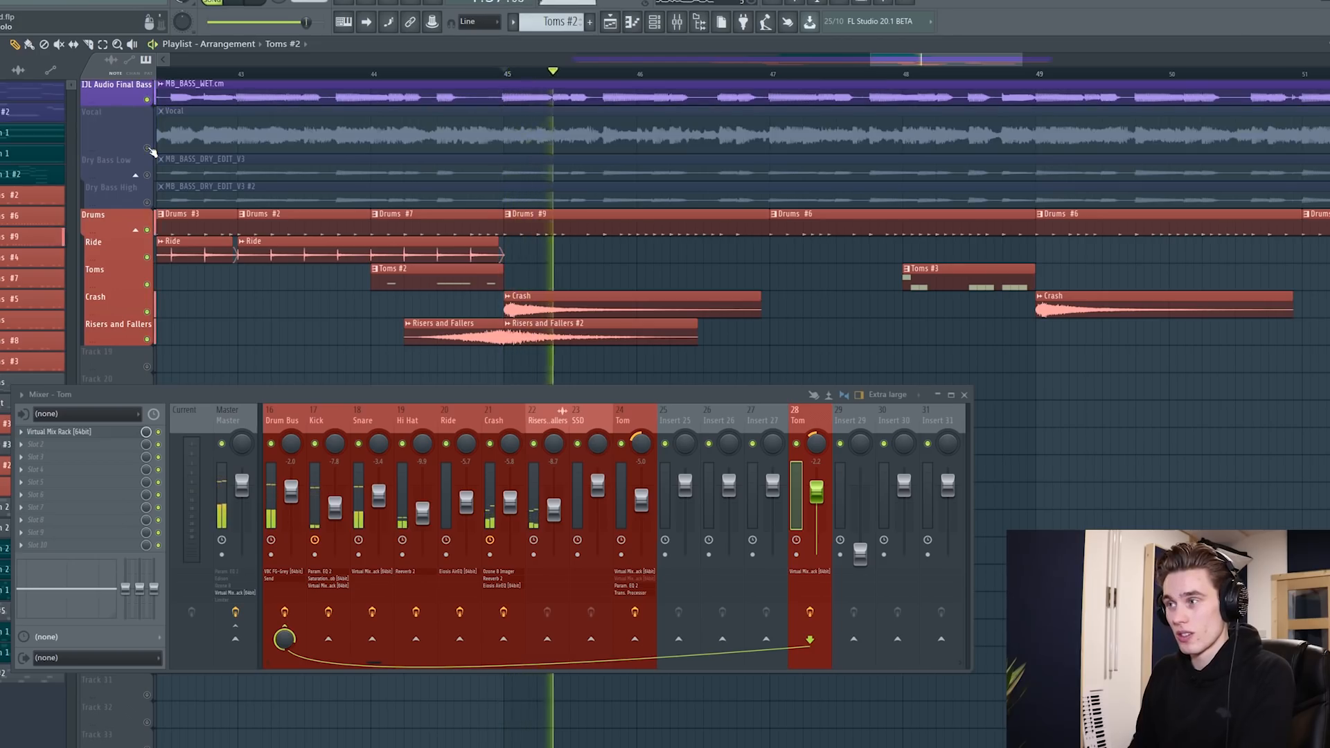
left_click(148, 148)
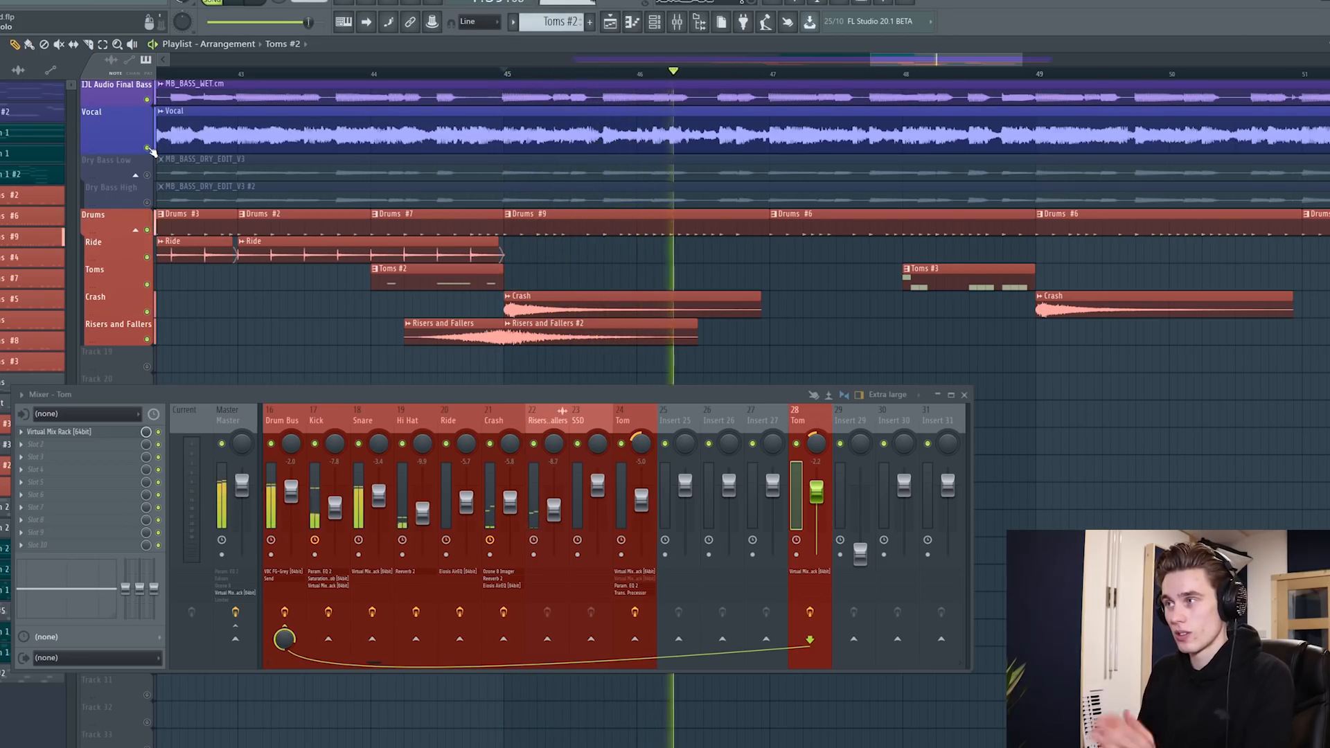
left_click(148, 149)
key("space")
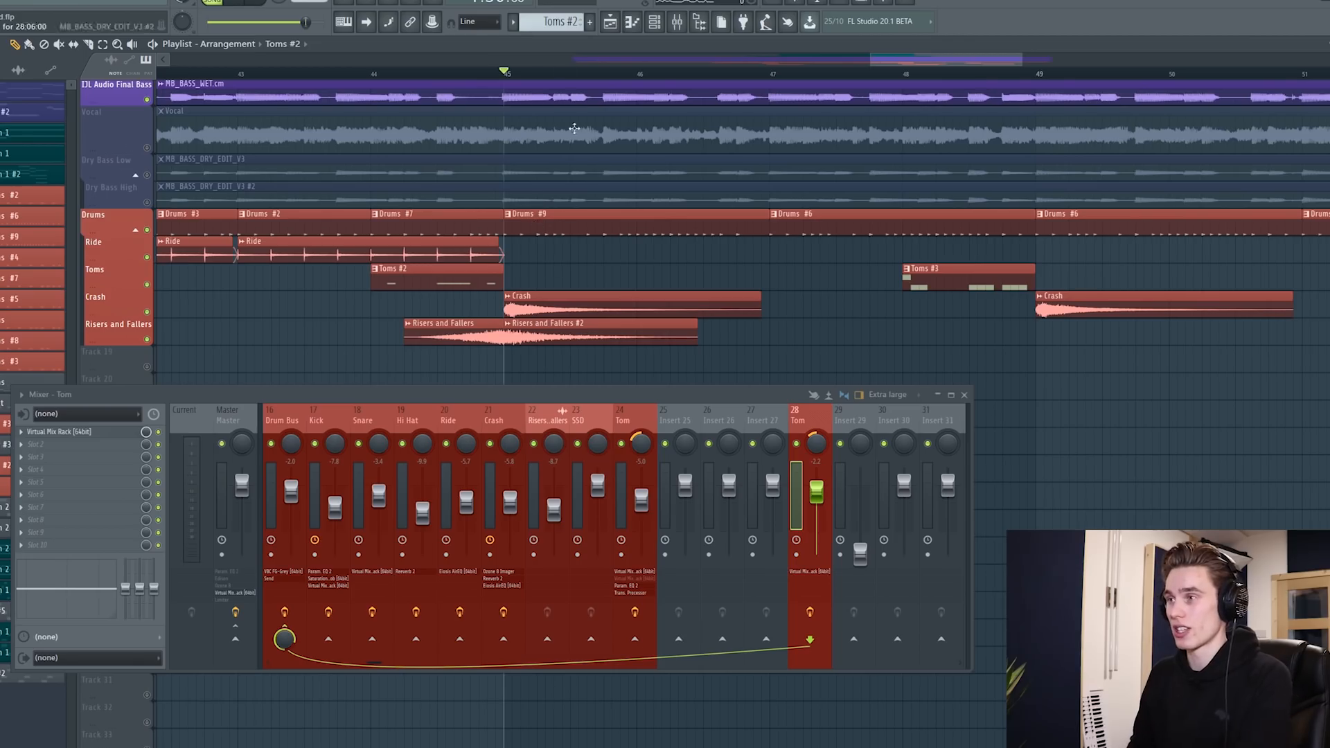
Replay the drums and bass from bar 45, unmute the Vocal track partway, mute it again, and stop playback
key("space")
left_click(147, 148)
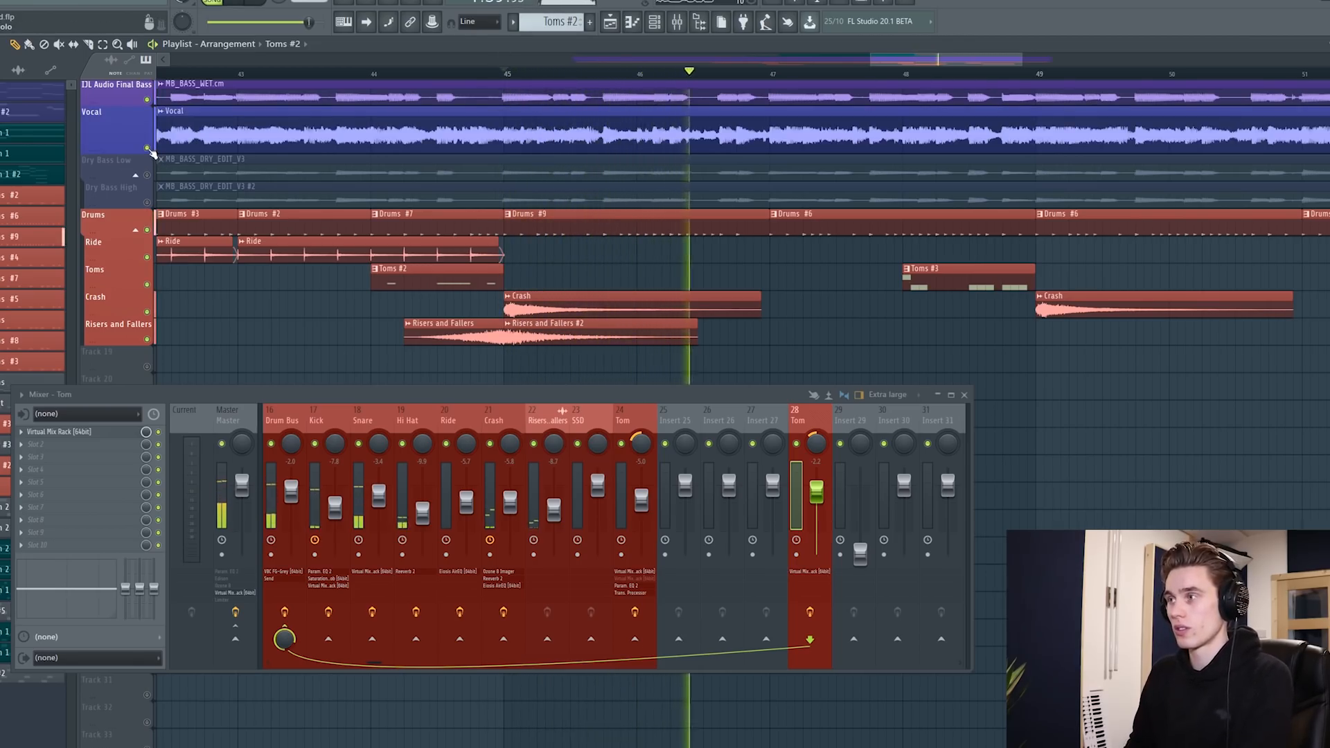
left_click(147, 148)
key("space")
Select the Drums #9 pattern, open the channel rack, and place it over the playlist to show the drum steps
left_click(555, 222)
left_click(653, 21)
left_click_drag(272, 190, 298, 136)
left_click_drag(428, 214, 597, 214)
left_click_drag(367, 139, 698, 239)
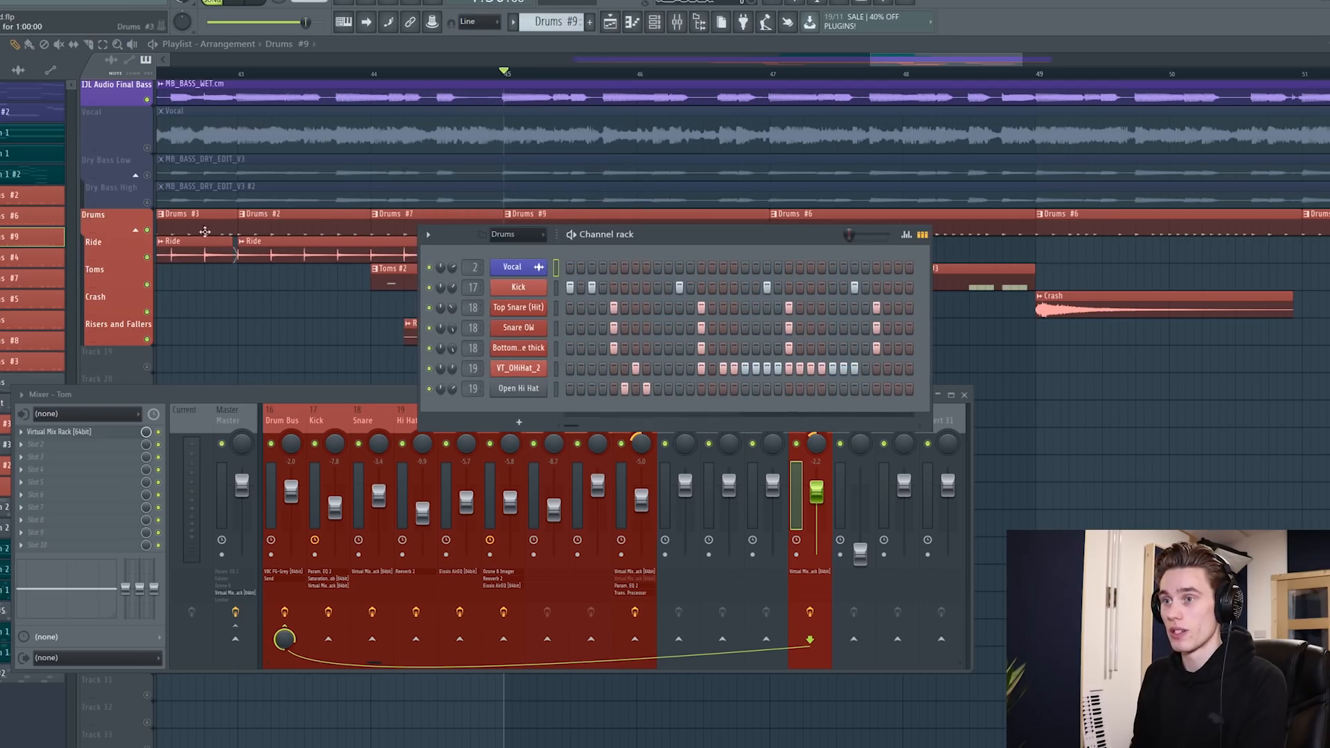
Solo the Drums playlist group, move the channel rack over the mixer, and play the Drums #9 pattern from bar 45
right_click(146, 231)
left_click_drag(631, 241, 300, 339)
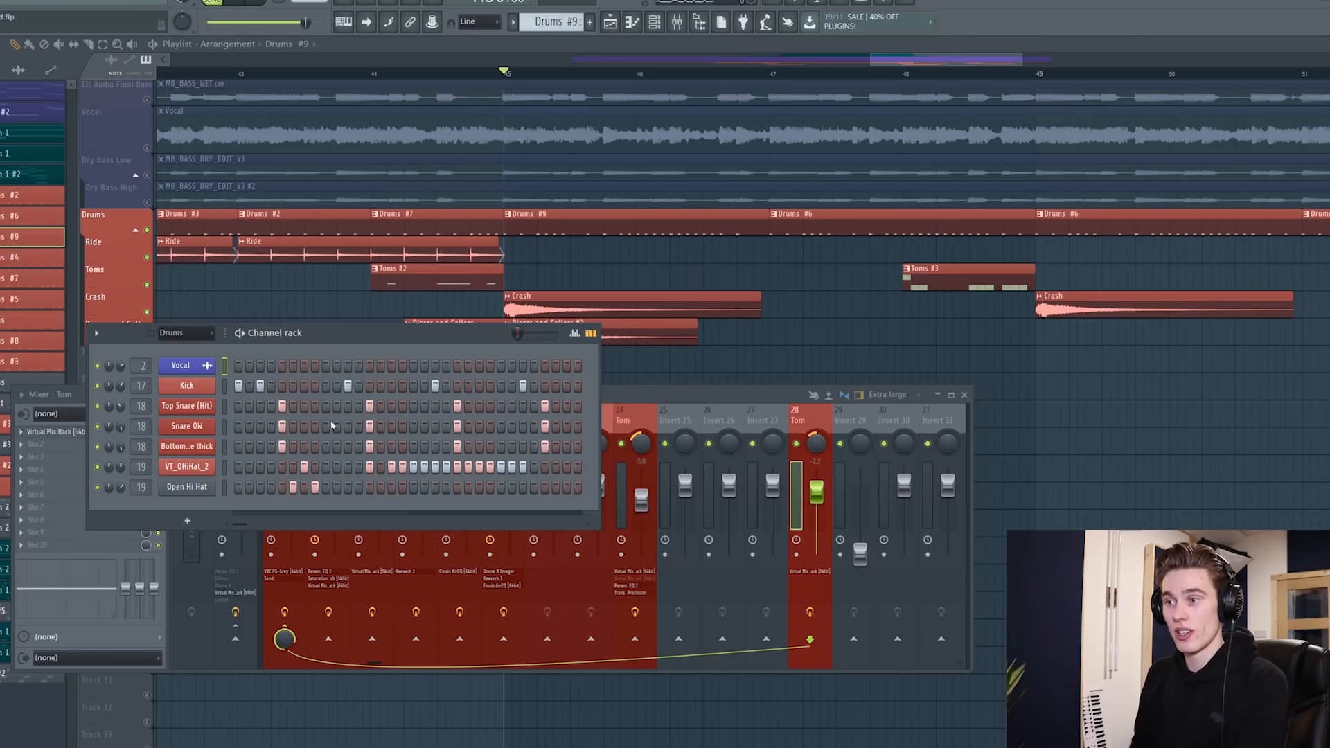
key("space")
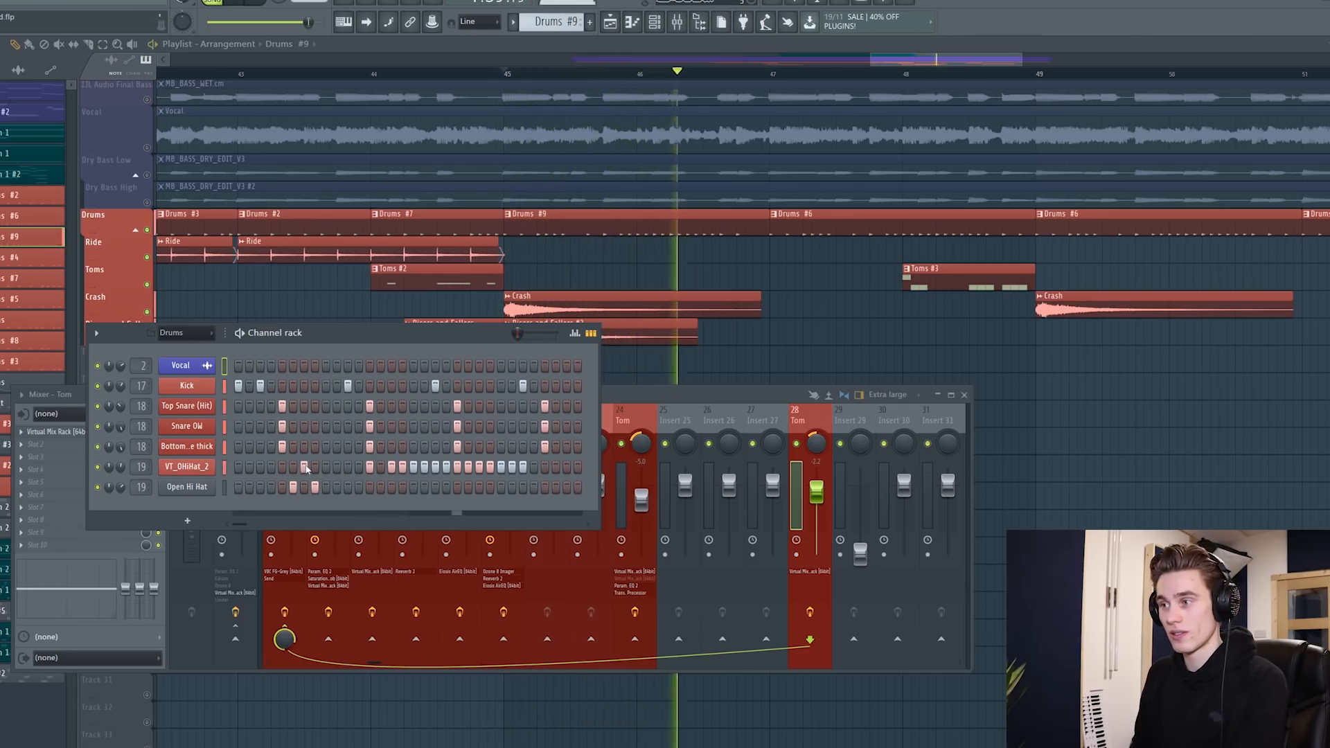
key("space")
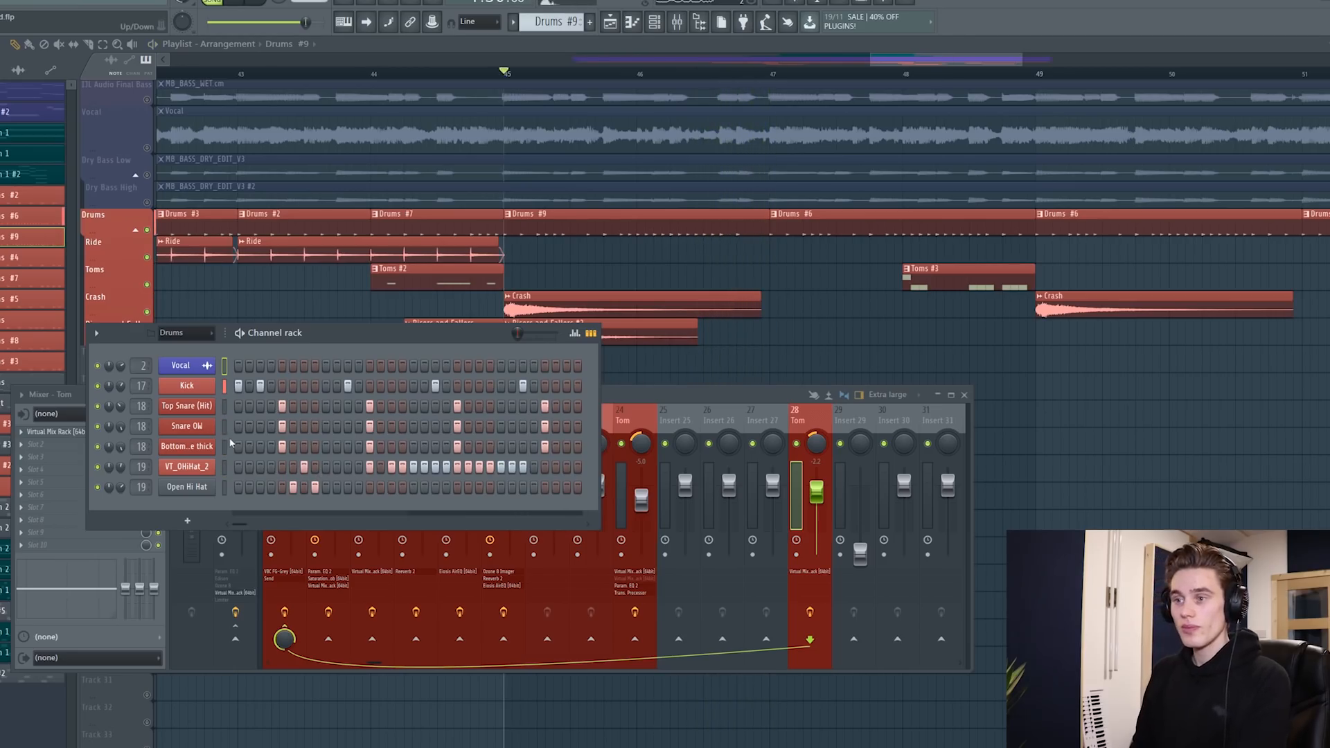
Select the VT_OHiHat_2 channel, show its step velocities in the graph editor, reposition the channel rack, and play the pattern
left_click(207, 467)
left_click(640, 114)
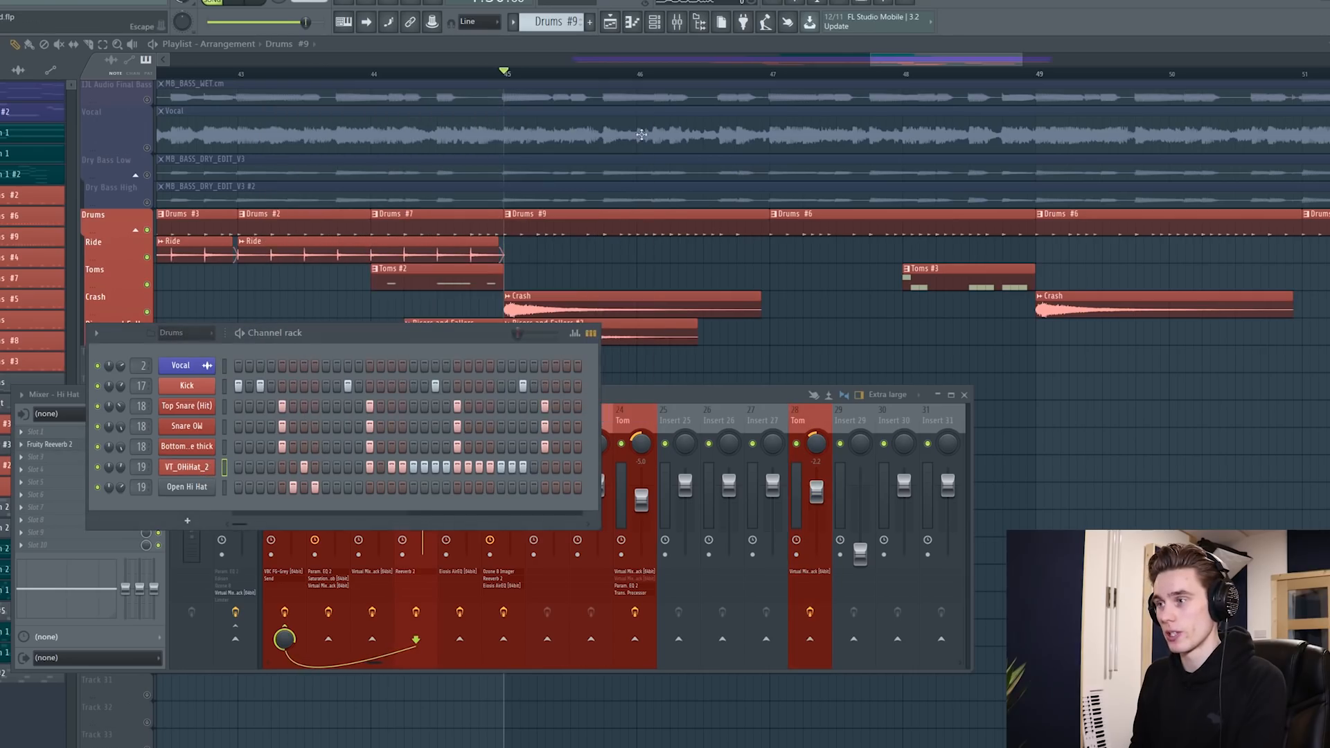
left_click(574, 333)
left_click_drag(468, 347, 404, 264)
key("space")
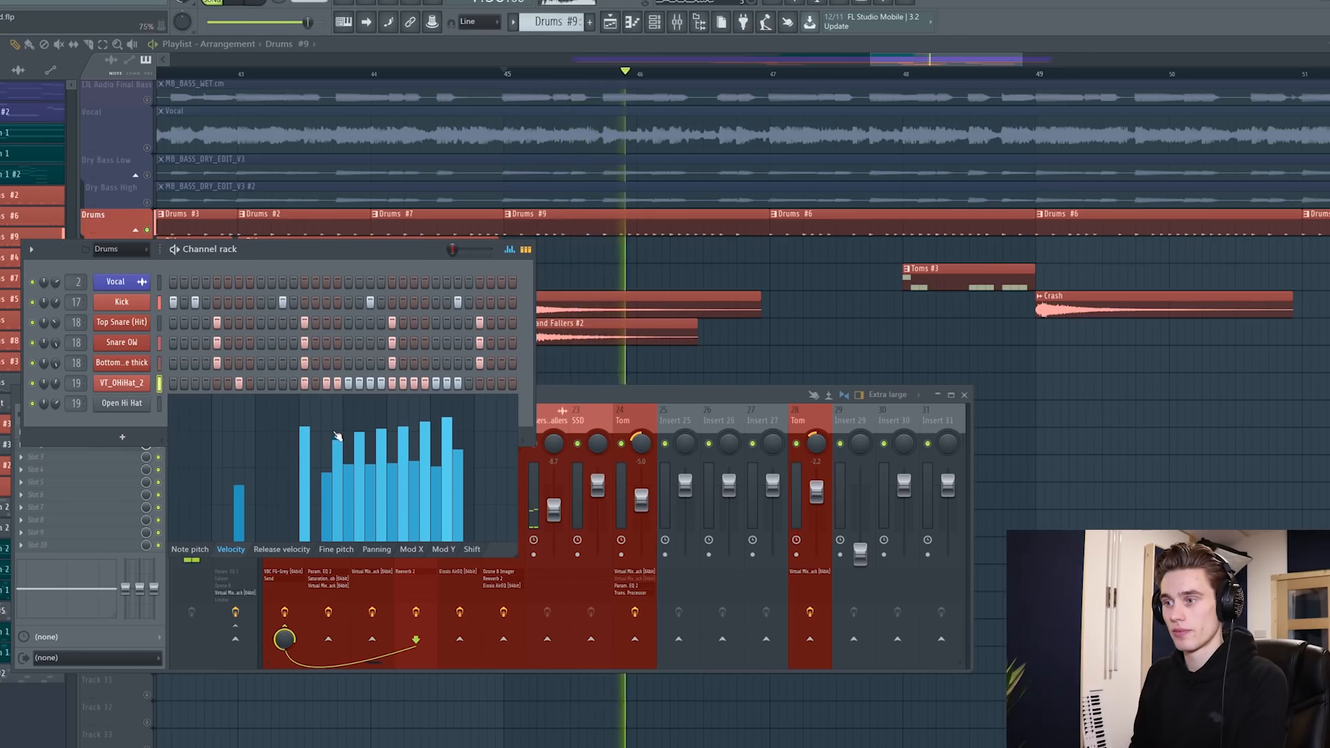
key("space")
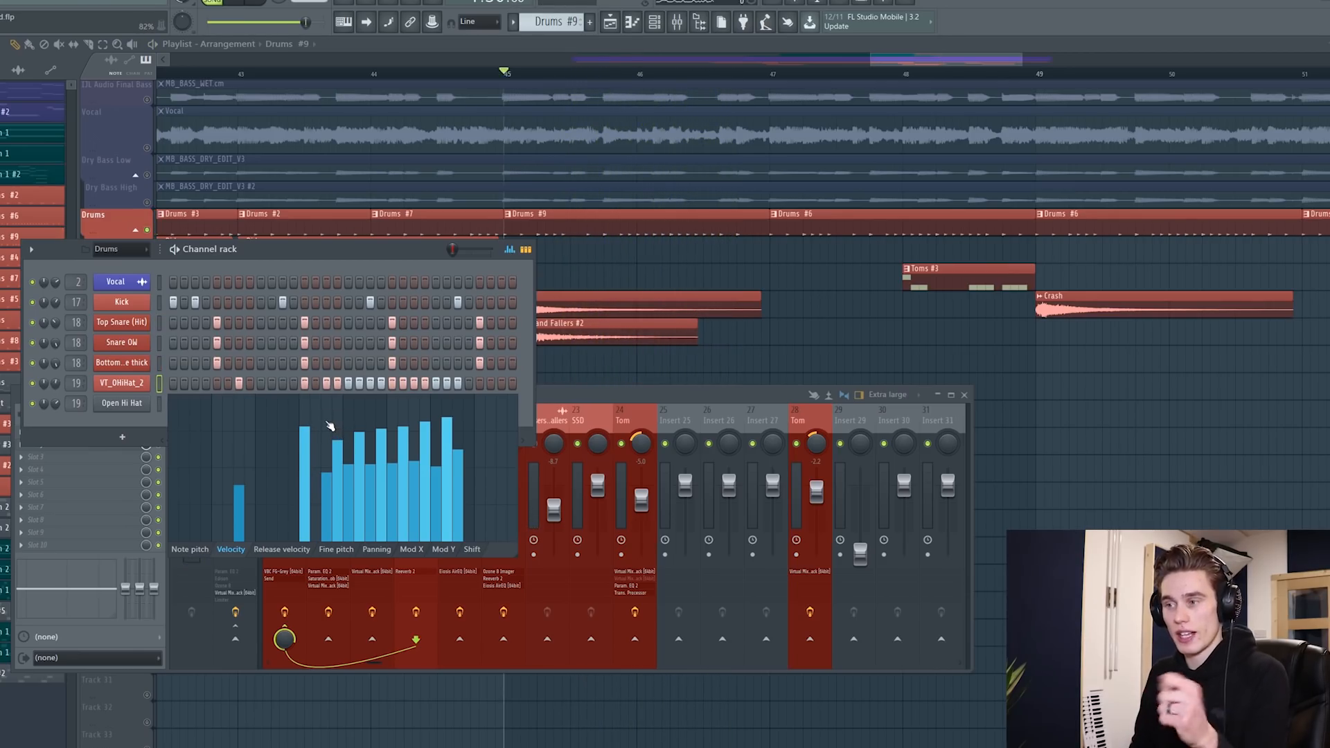
Level the VT_OHiHat_2 run to nearly equal velocities, play it for comparison, and undo the velocity change
left_click_drag(326, 429, 469, 433)
key("space")
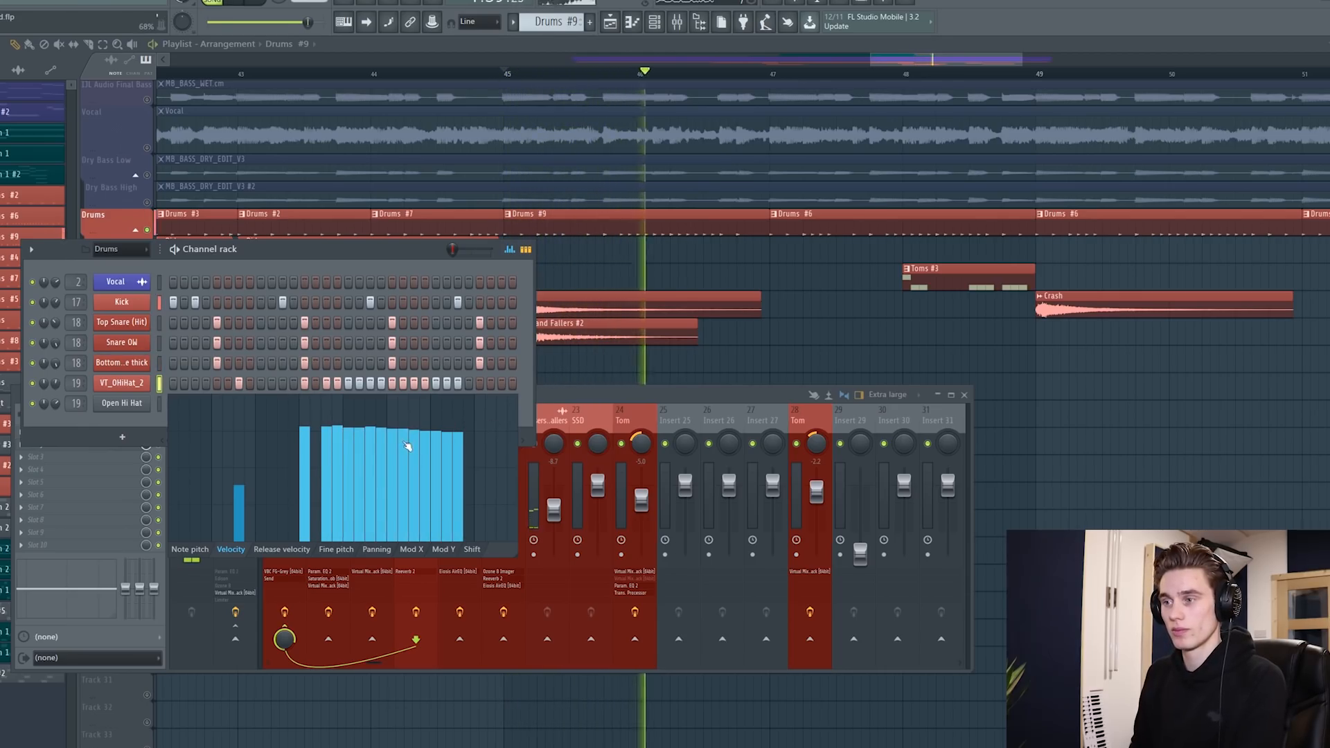
key("space")
key("ctrl+z")
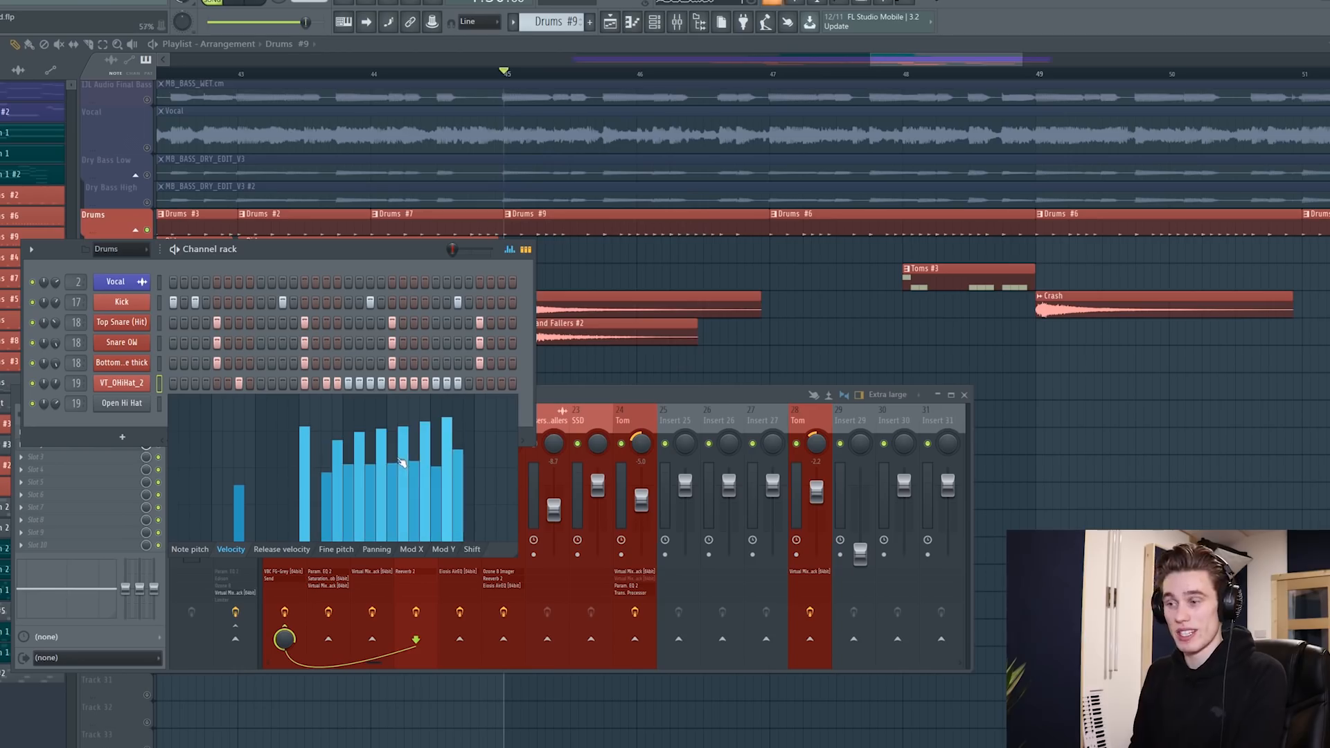
Play the hi-hat pattern with its varied velocities, hide the graph editor, and shift the channel rack slightly
key("space")
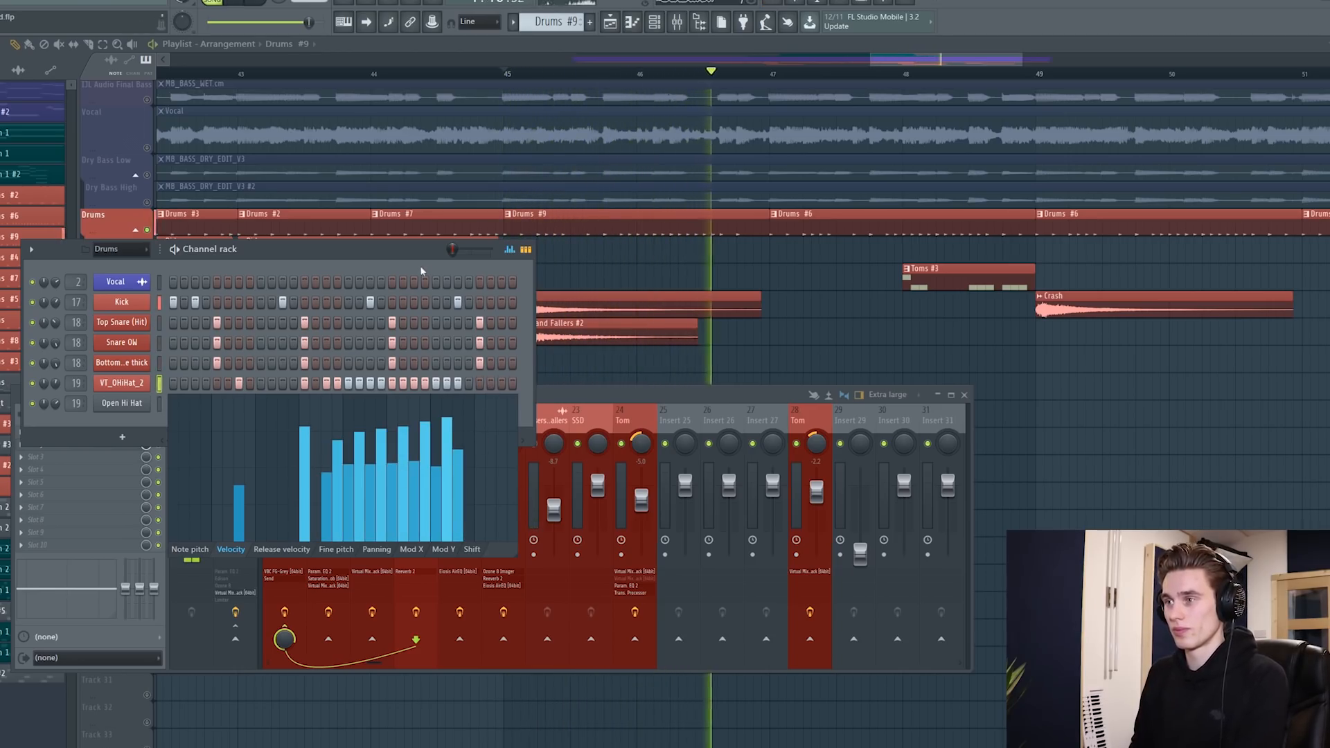
key("space")
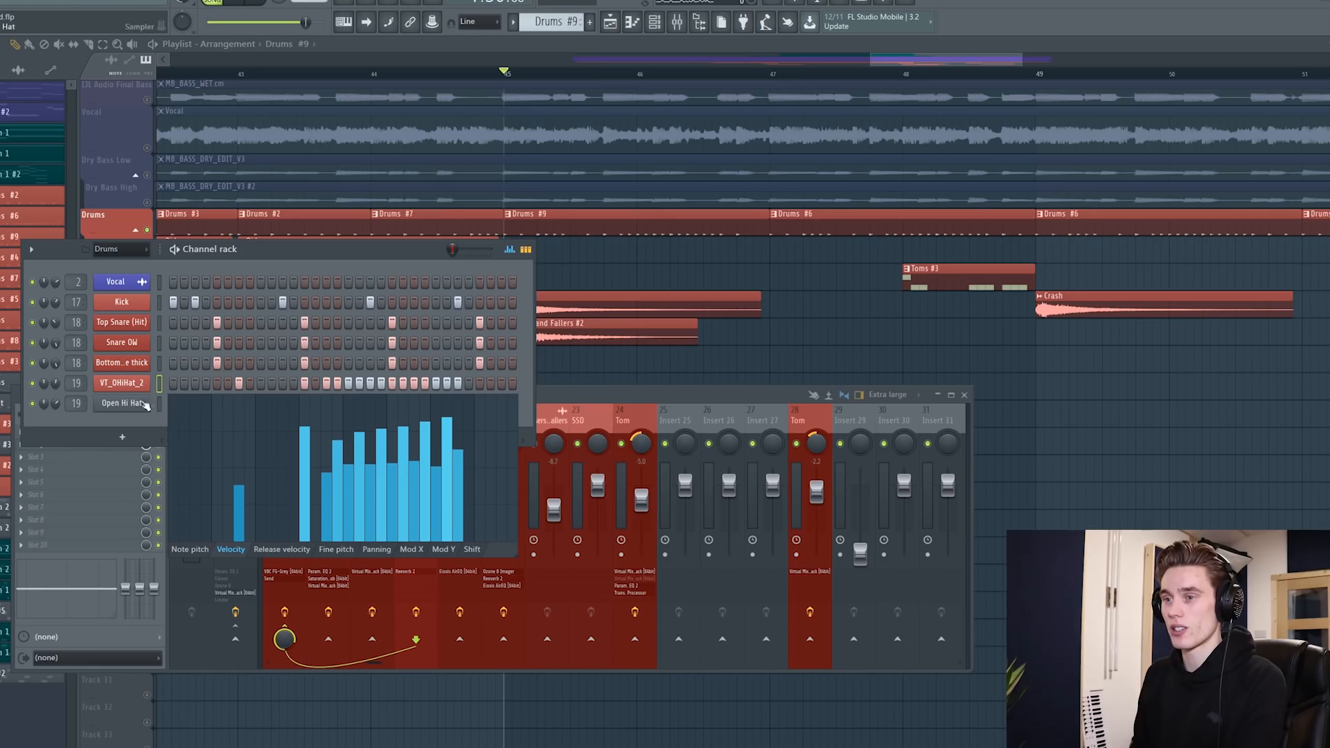
left_click(510, 249)
left_click_drag(359, 267, 340, 271)
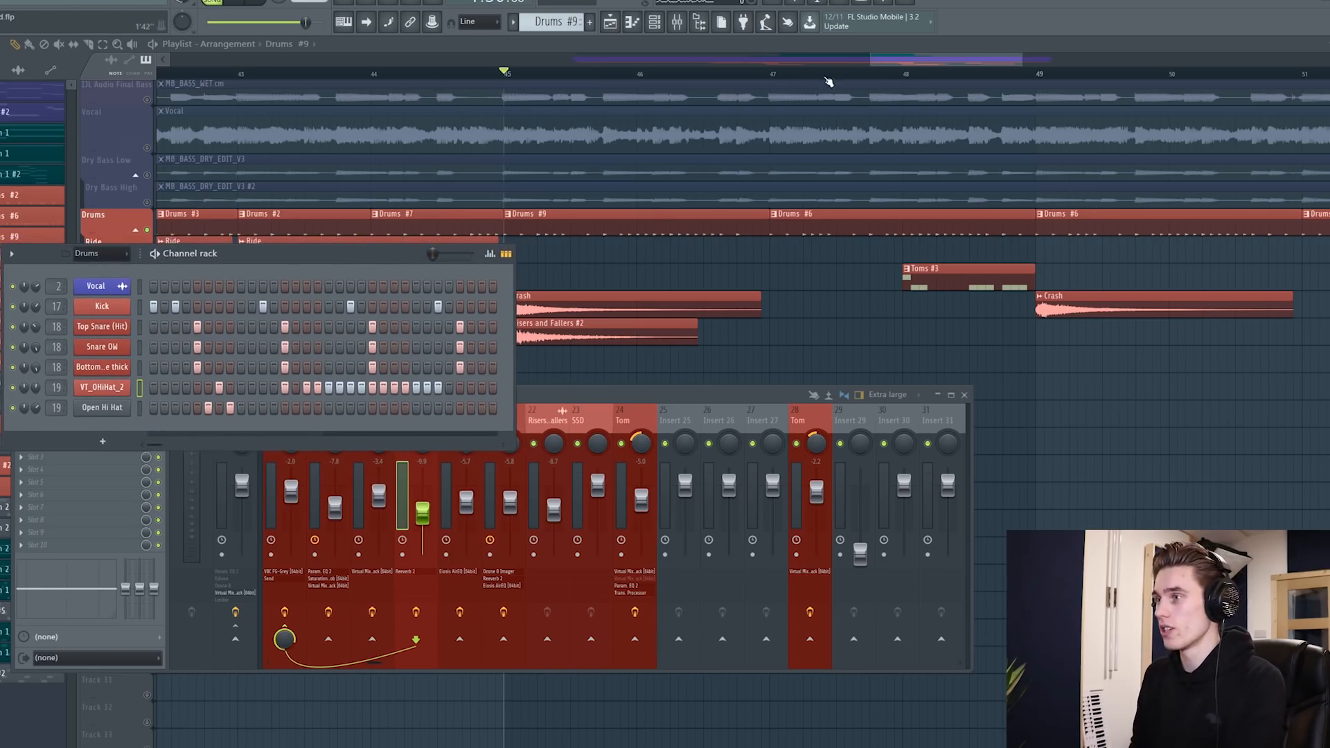
Select the Toms #3 pattern clip in the playlist to show its notes in the channel rack
scroll(830, 80, "down", 1)
scroll(989, 79, "up", 1)
left_click(893, 276)
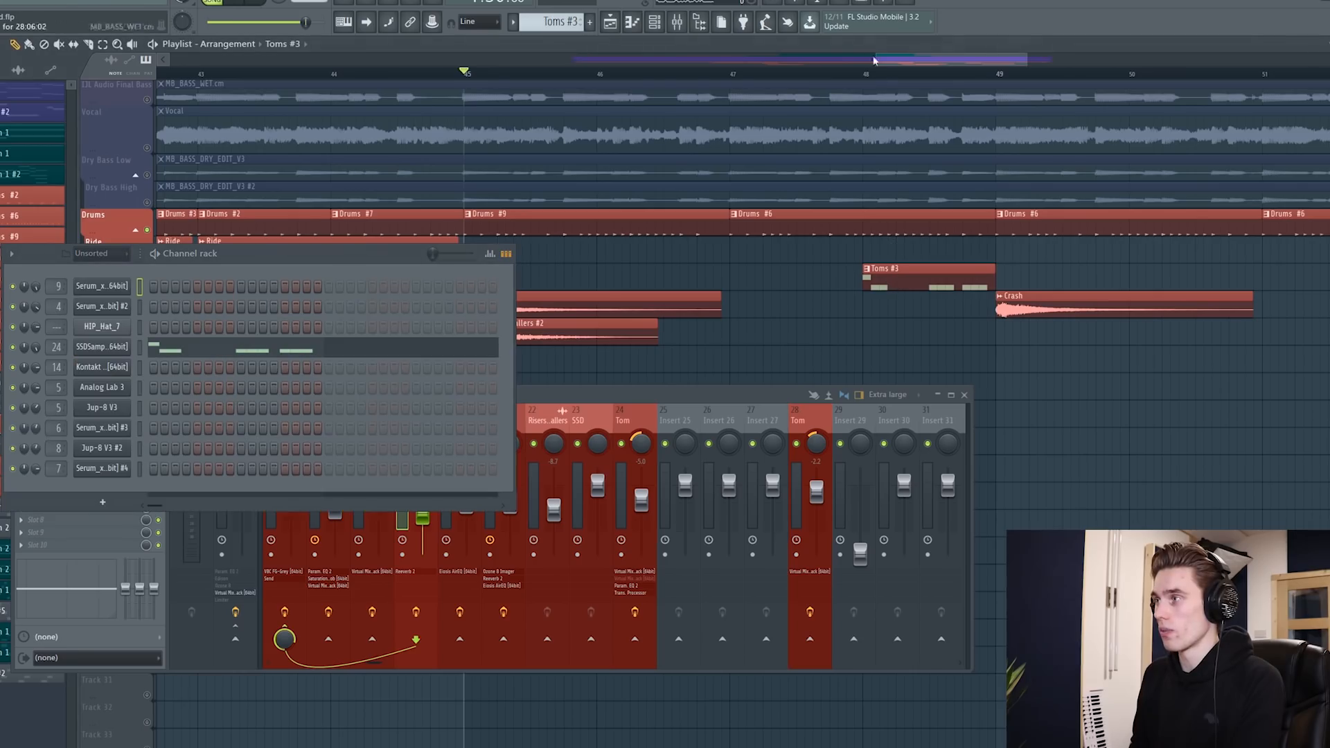
Place the playhead at the start of the Toms #3 clip and open the SSDSampler5 channel's notes in the piano roll
left_click(866, 73)
left_click(92, 350)
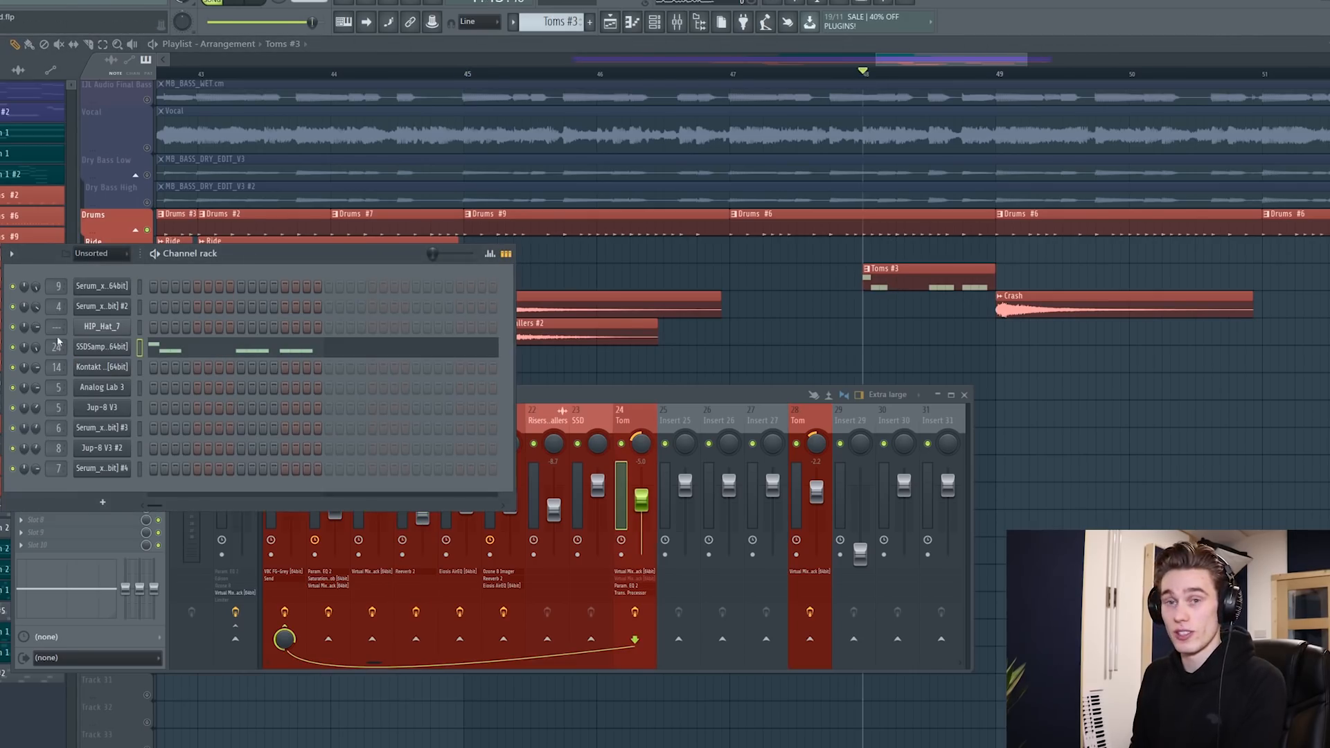
right_click(92, 350)
left_click(159, 354)
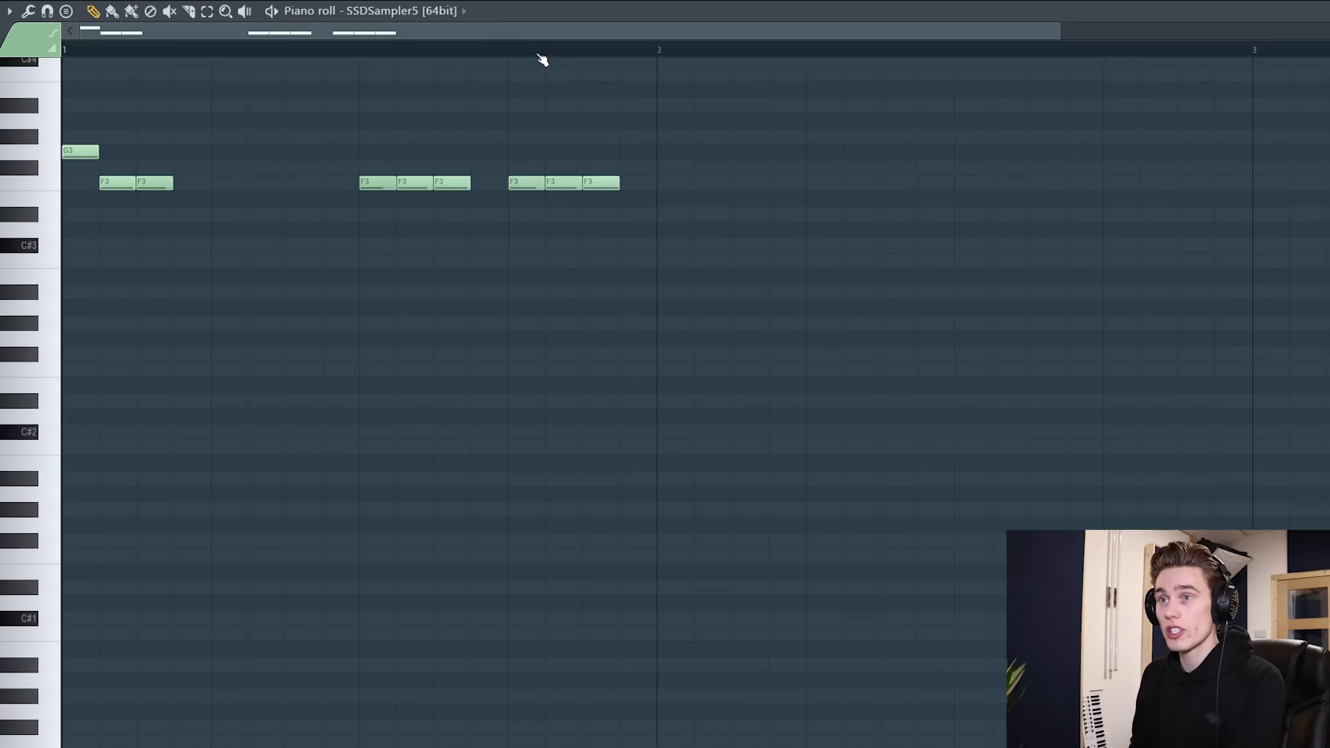
Audition the G3 tom sound and play the tom pattern in the piano roll
scroll(539, 56, "down", 2)
left_click(44, 154)
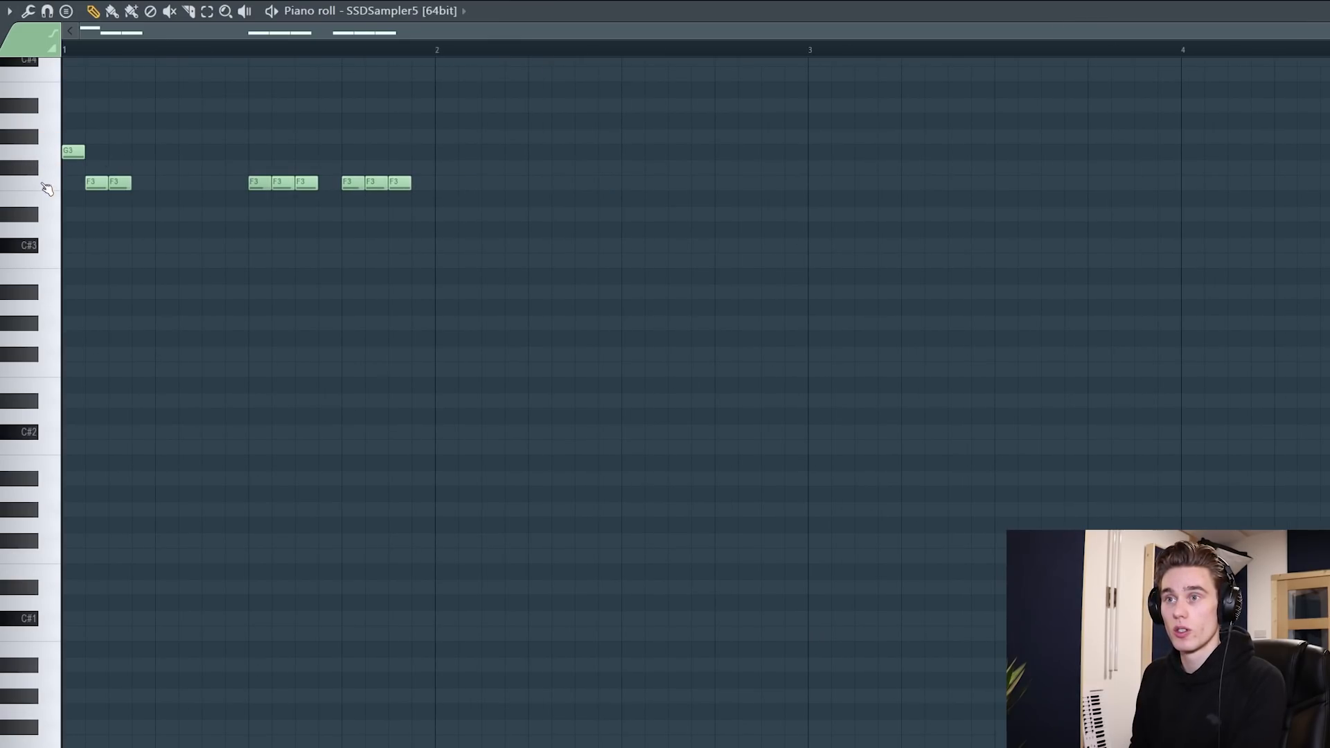
key("space")
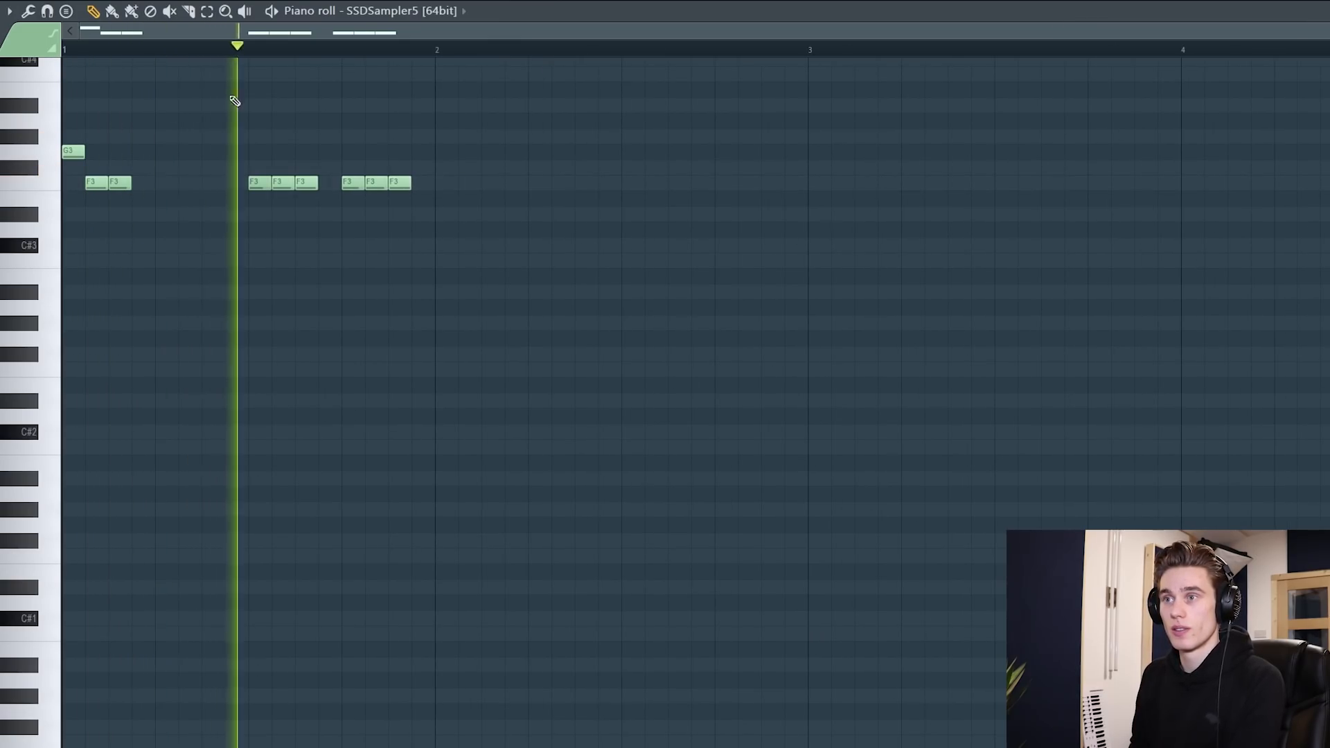
key("space")
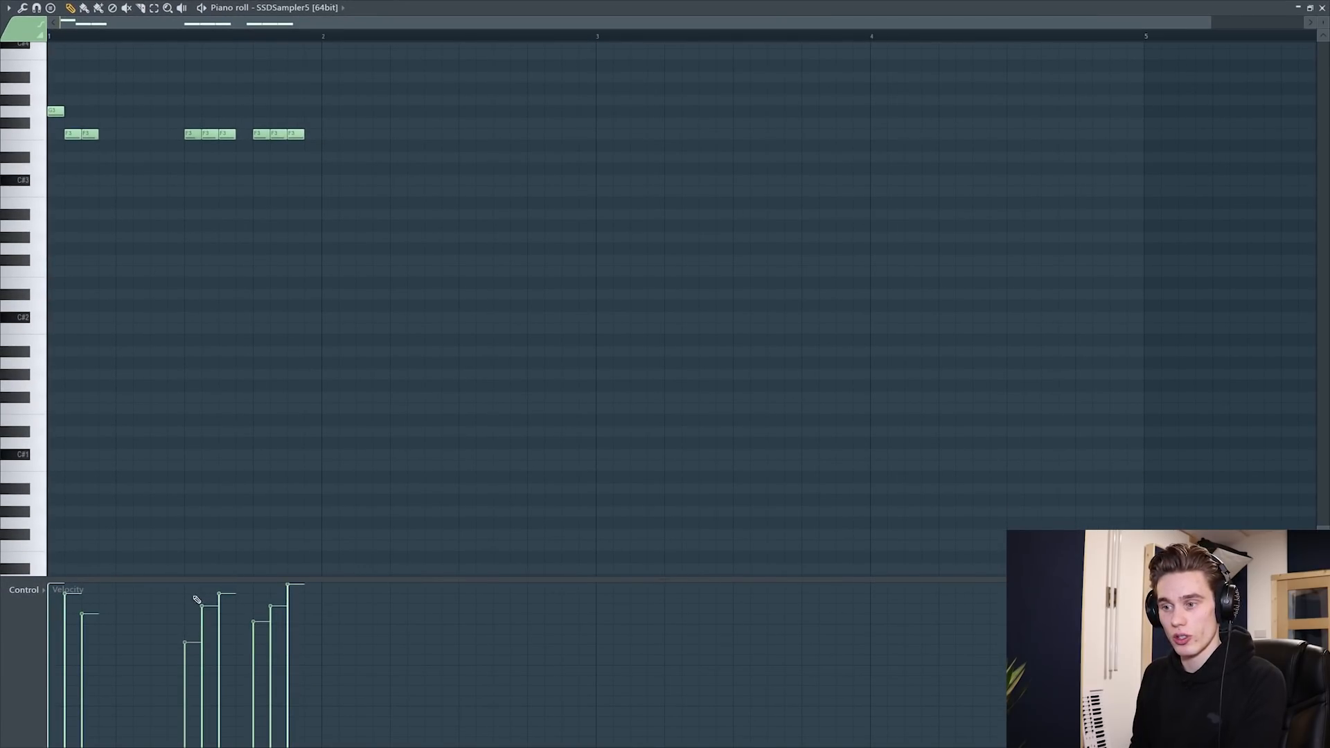
Level the velocities of the first group of three F3 notes and play that fill for comparison
left_click_drag(195, 599, 201, 596)
left_click(177, 31)
key("space")
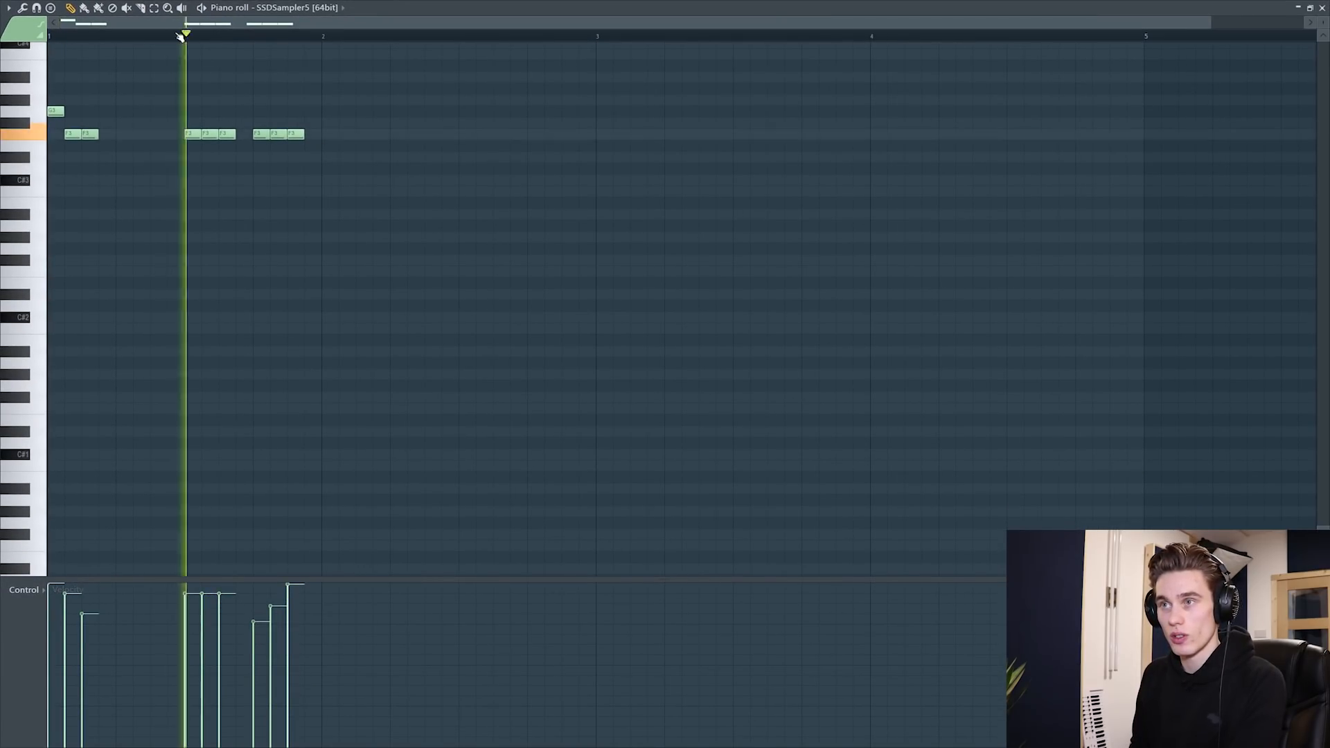
key("space")
key("space")
key("space")
Redraw the velocities of the first three-note F3 group as a rising ramp and play the fill
left_click_drag(188, 653, 236, 601)
key("space")
key("space")
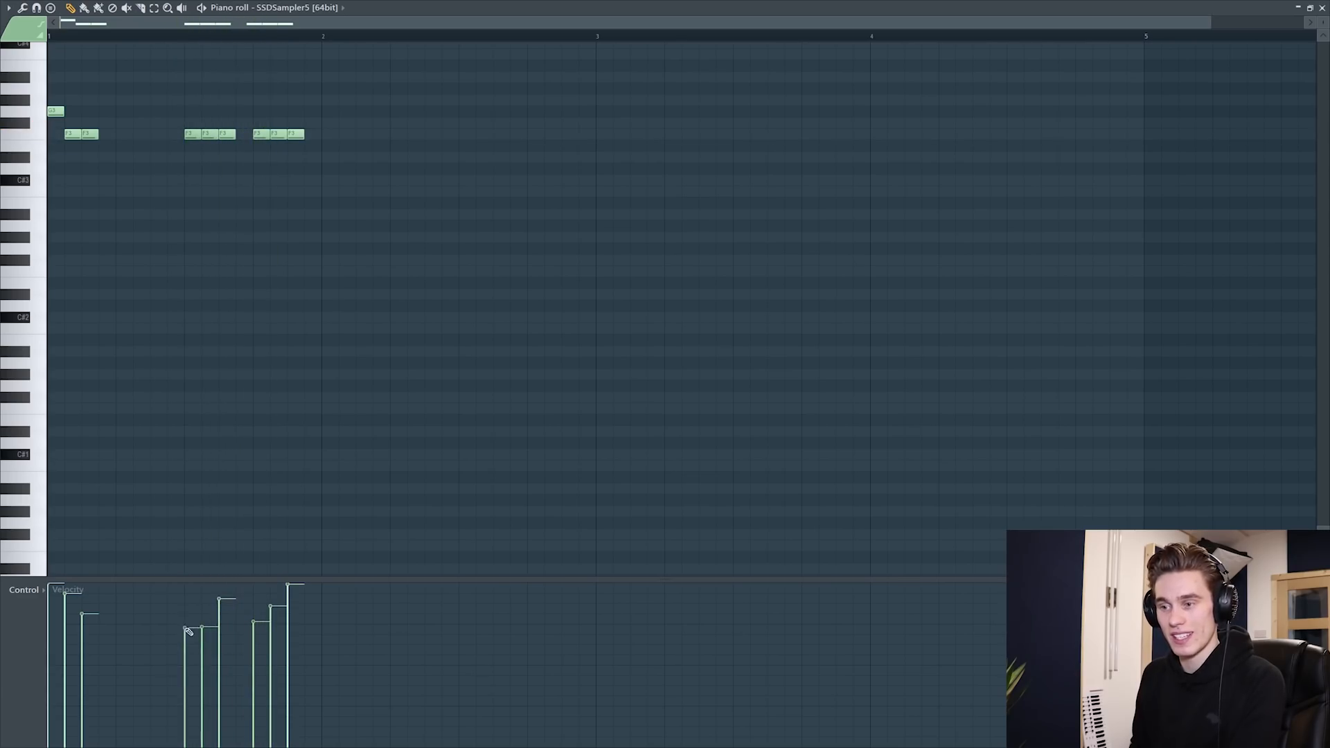
left_click_drag(220, 602, 221, 595)
key("space")
key("space")
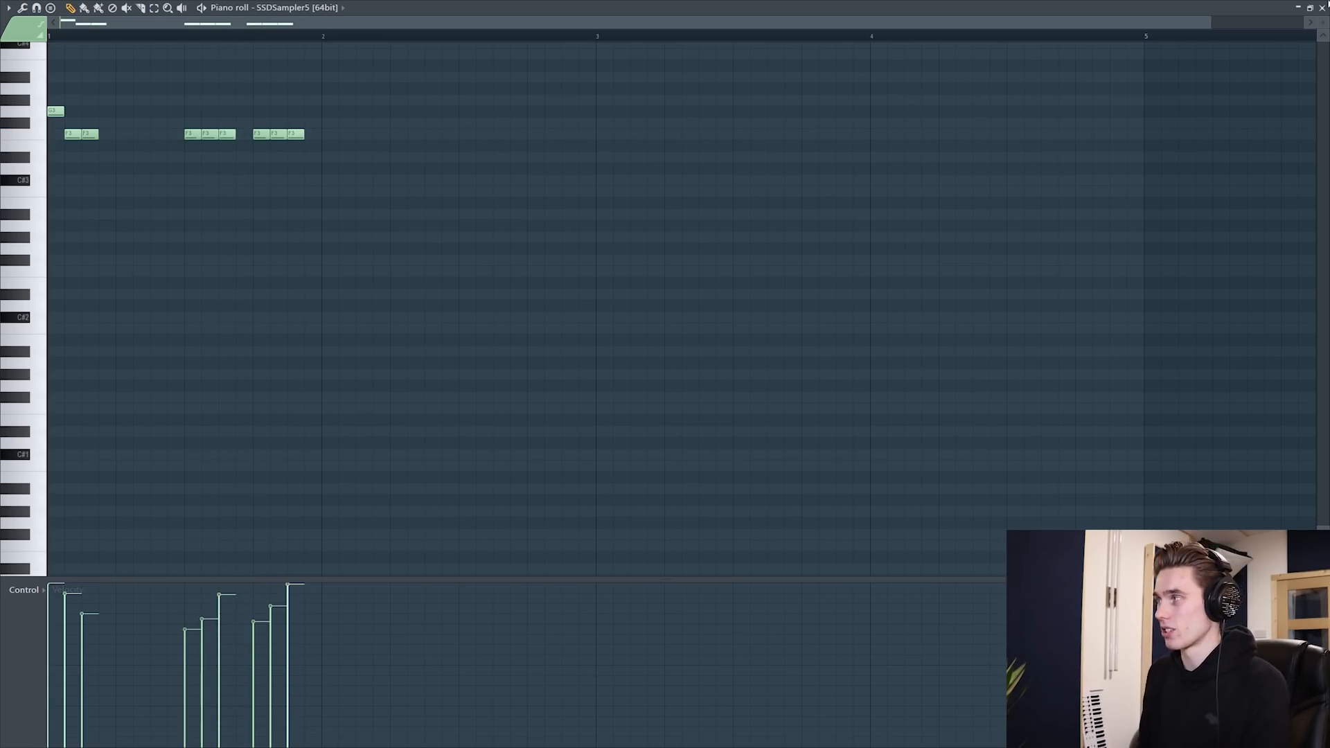
Close the piano roll, hide the channel rack, and set the playhead to bar 45 in the playlist
left_click(1322, 8)
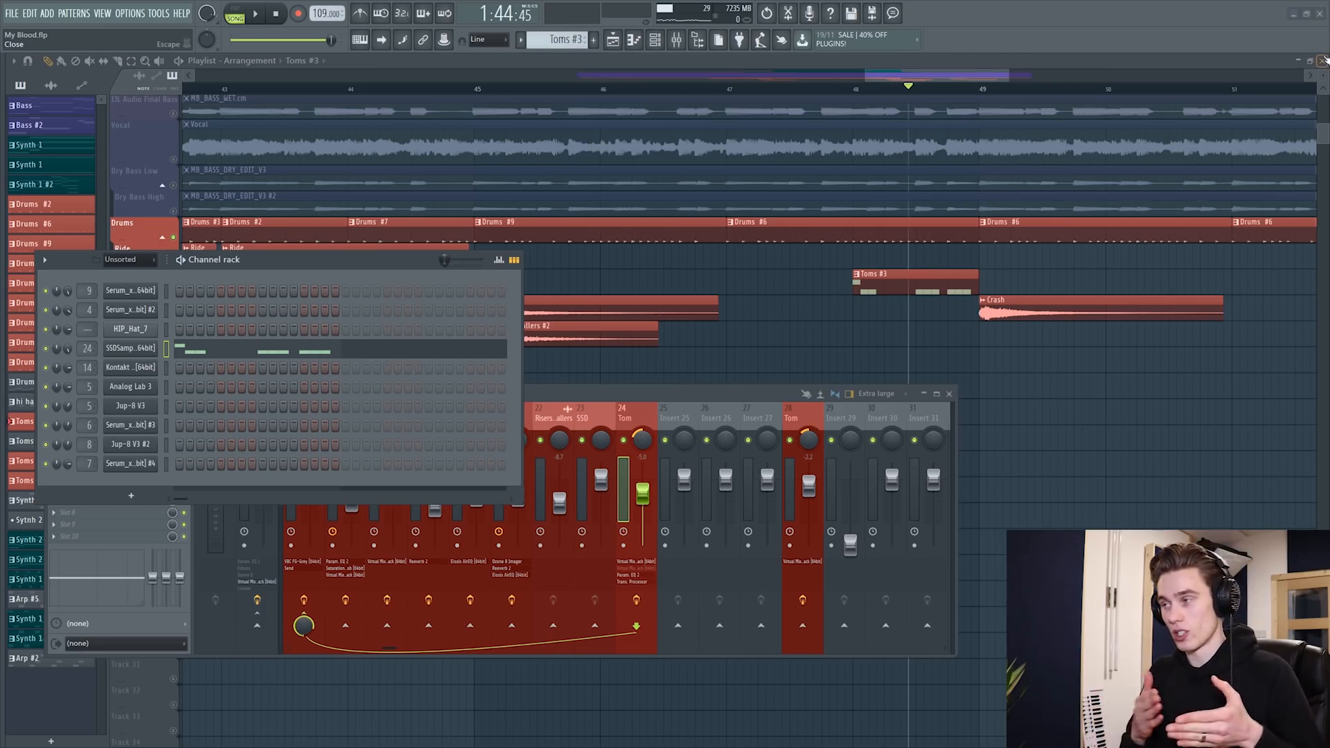
key("F6")
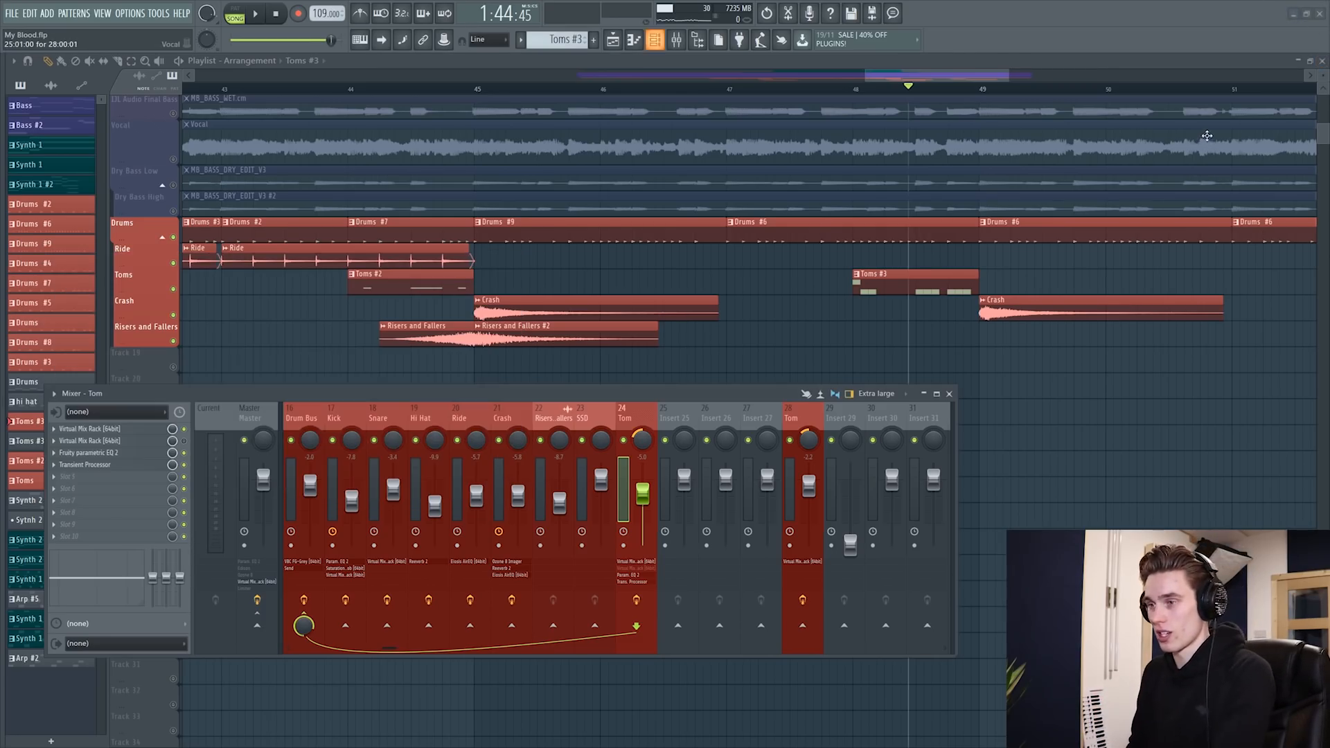
scroll(907, 90, "down", 3)
left_click(699, 94)
scroll(1190, 237, "up", 1)
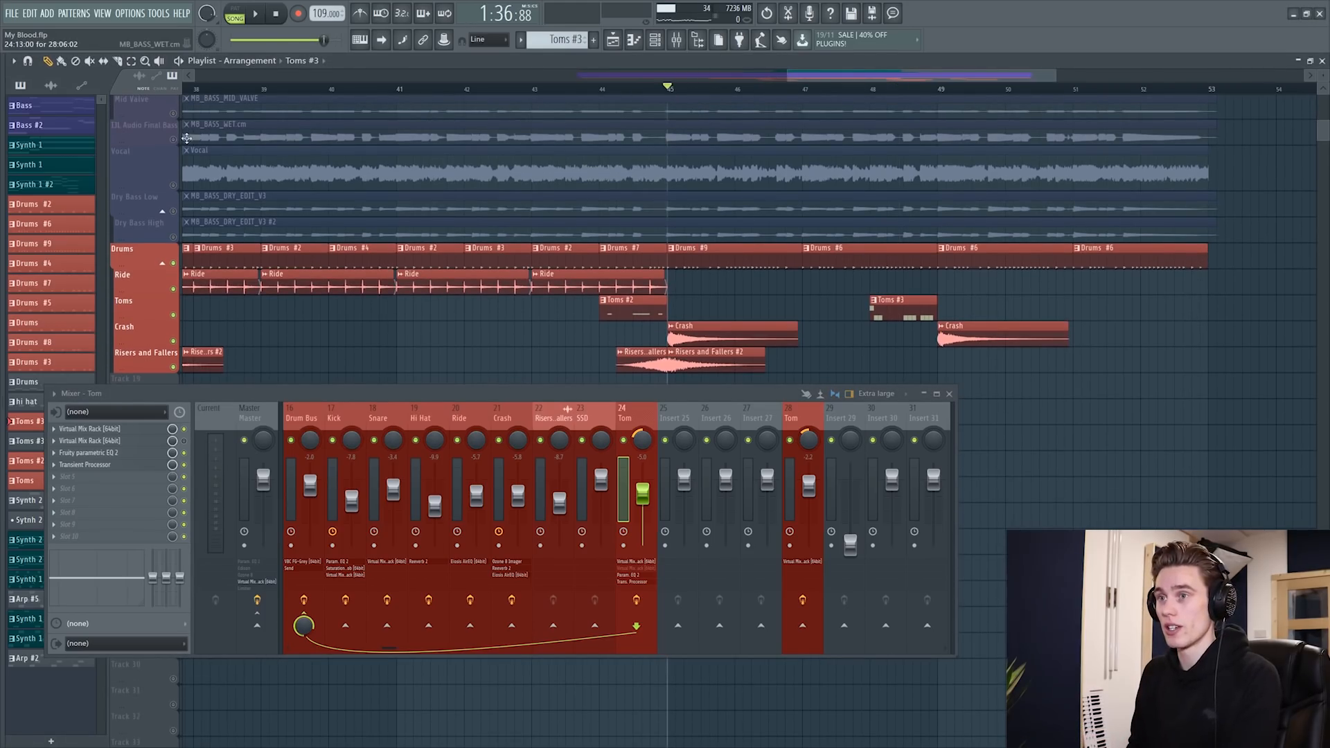
Unmute the IJL Audio Final Bass track and play it together with the drums from bar 45
left_click(173, 140)
scroll(739, 98, "down", 2)
scroll(939, 97, "up", 3)
scroll(941, 99, "down", 3)
scroll(1001, 95, "up", 3)
scroll(476, 189, "up", 2)
scroll(480, 184, "down", 2)
key("space")
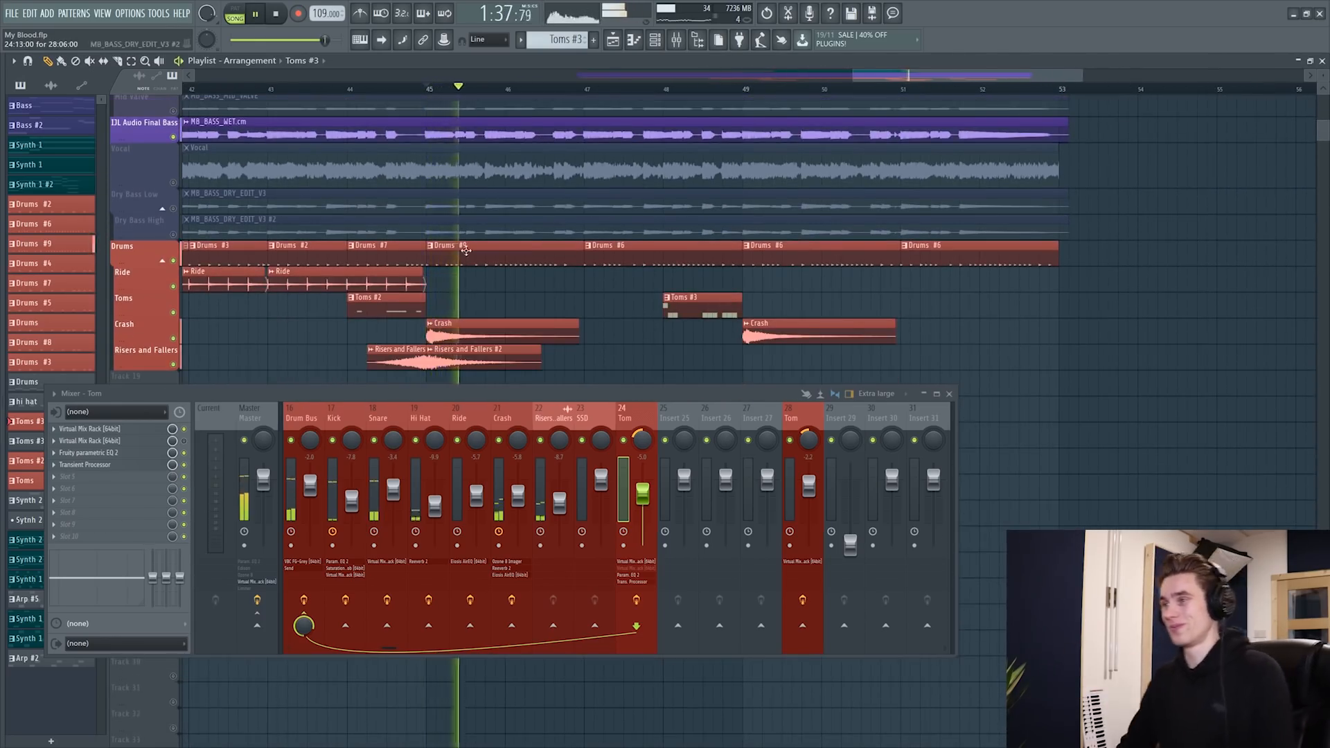
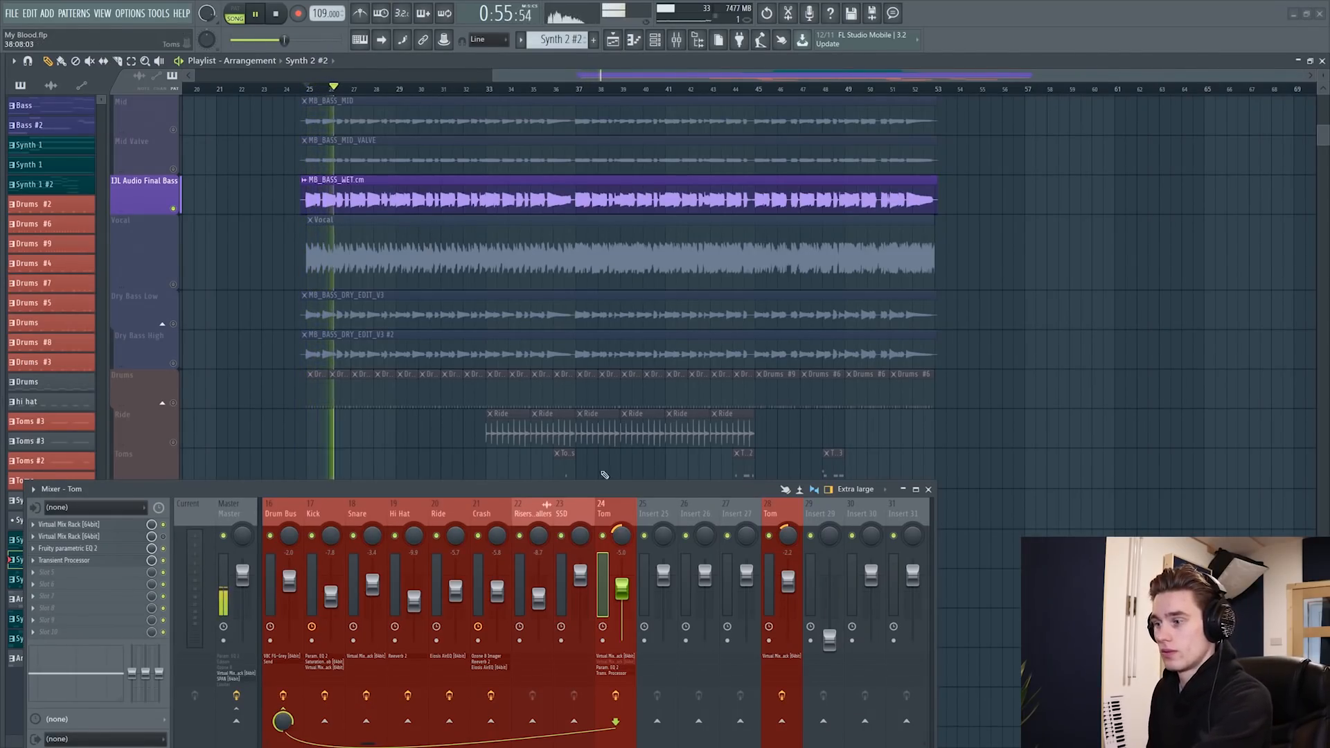
Bring the bass channels into view in the mixer while the final bass plays alone, and stop playback
scroll(554, 513, "up", 12)
scroll(557, 513, "down", 3)
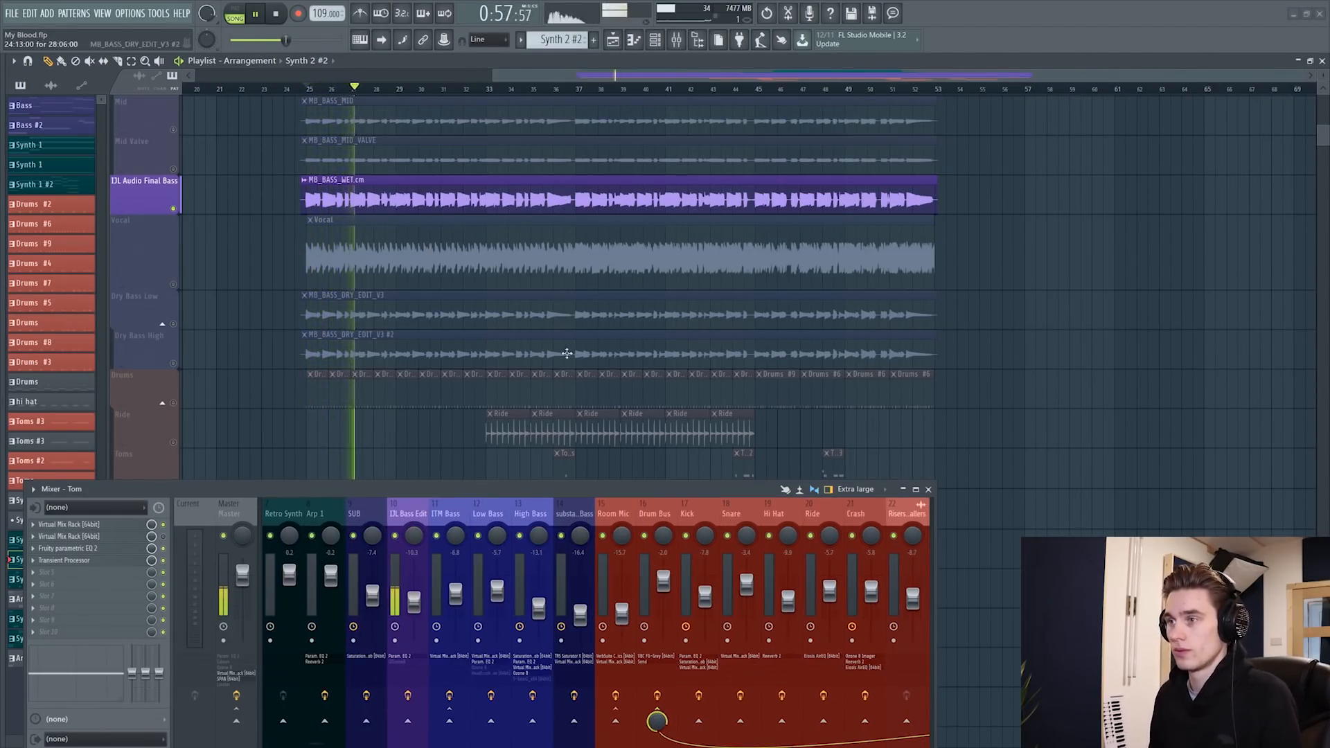
key("space")
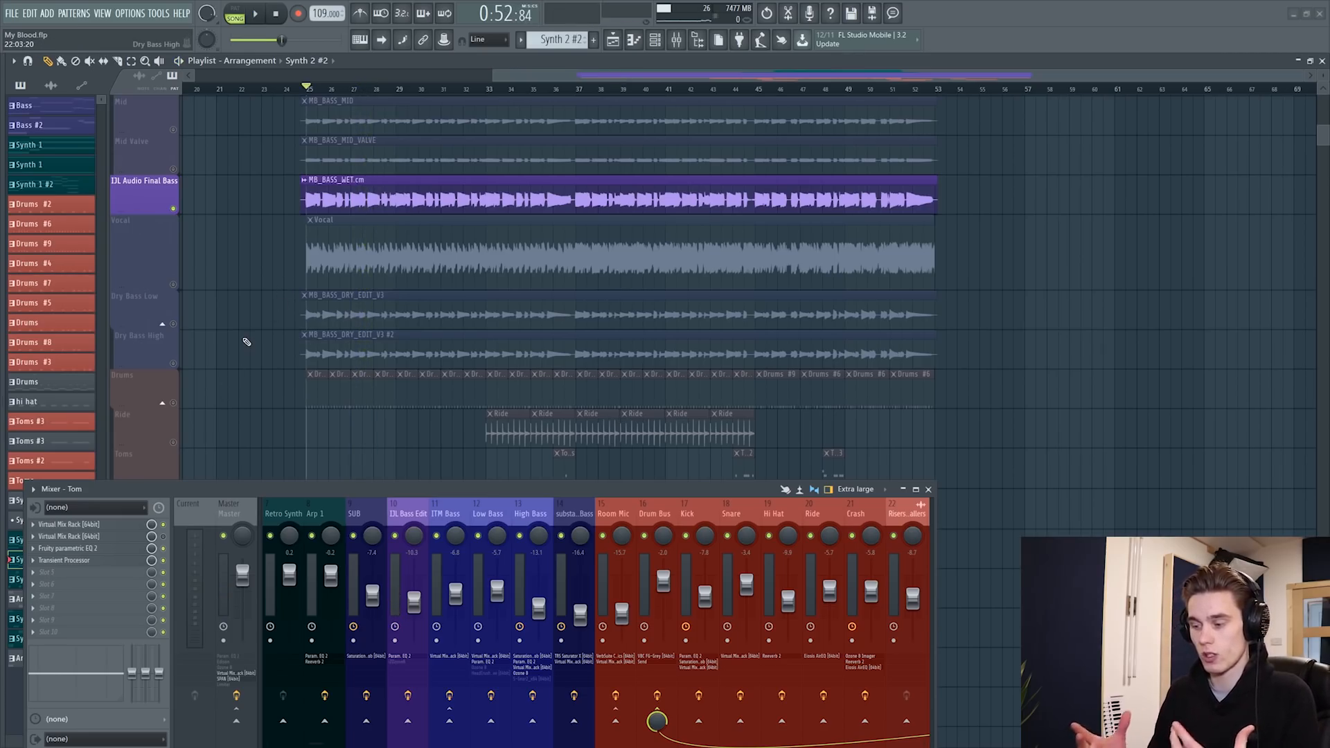
Unmute the Drums track with its grouped tracks and play them together with the final bass
scroll(246, 341, "down", 4)
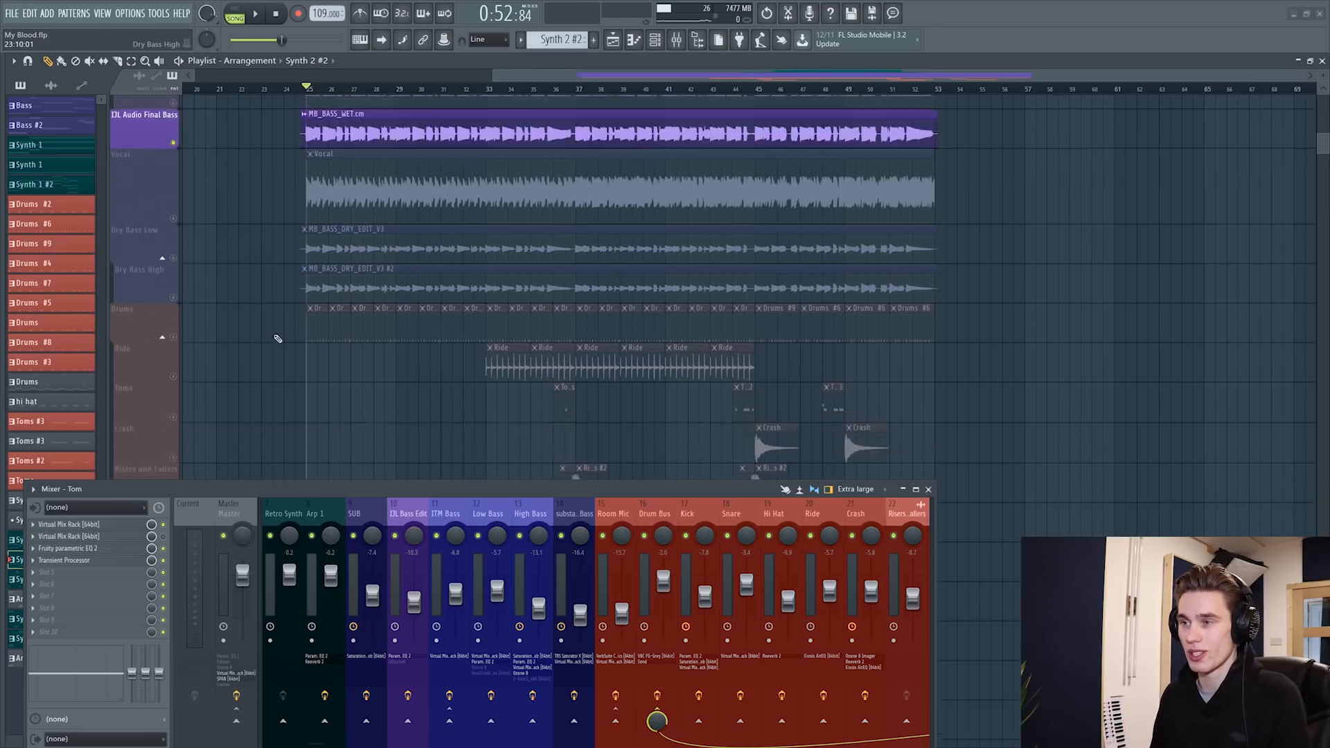
left_click(174, 246)
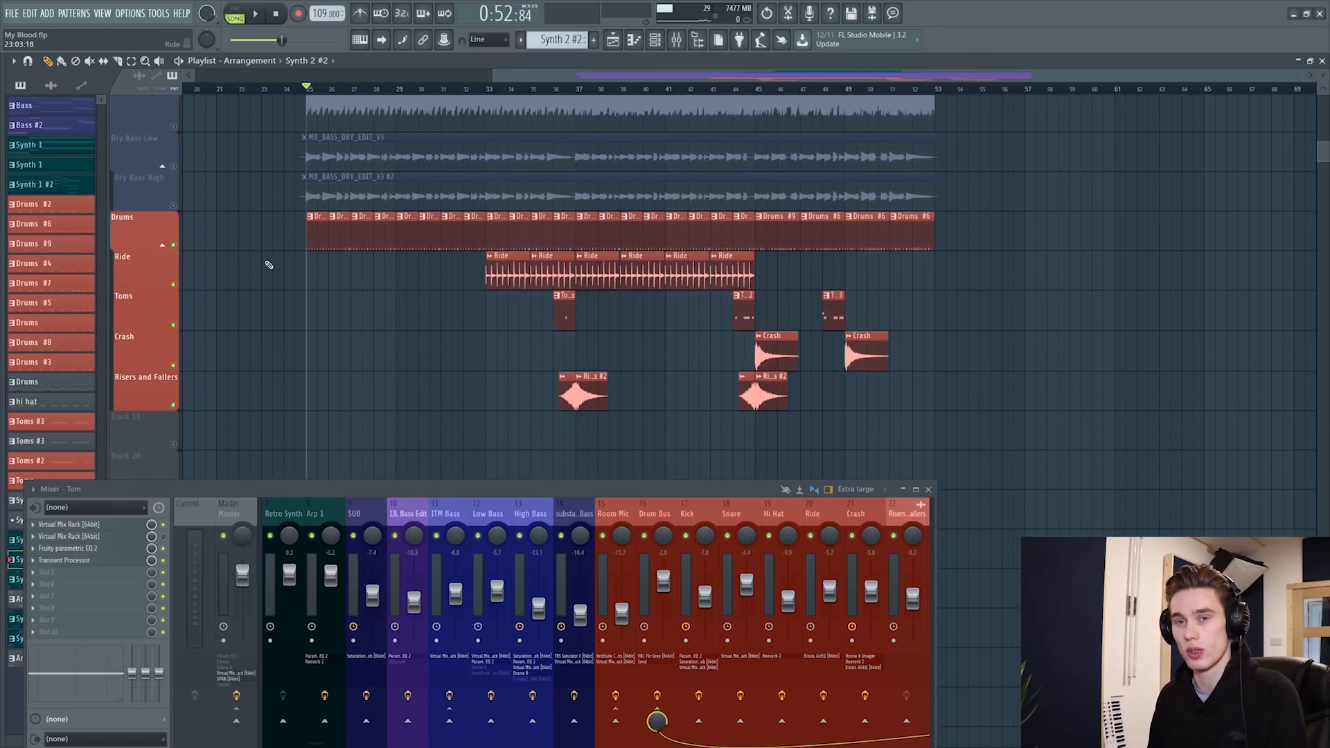
scroll(269, 264, "up", 4)
key("space")
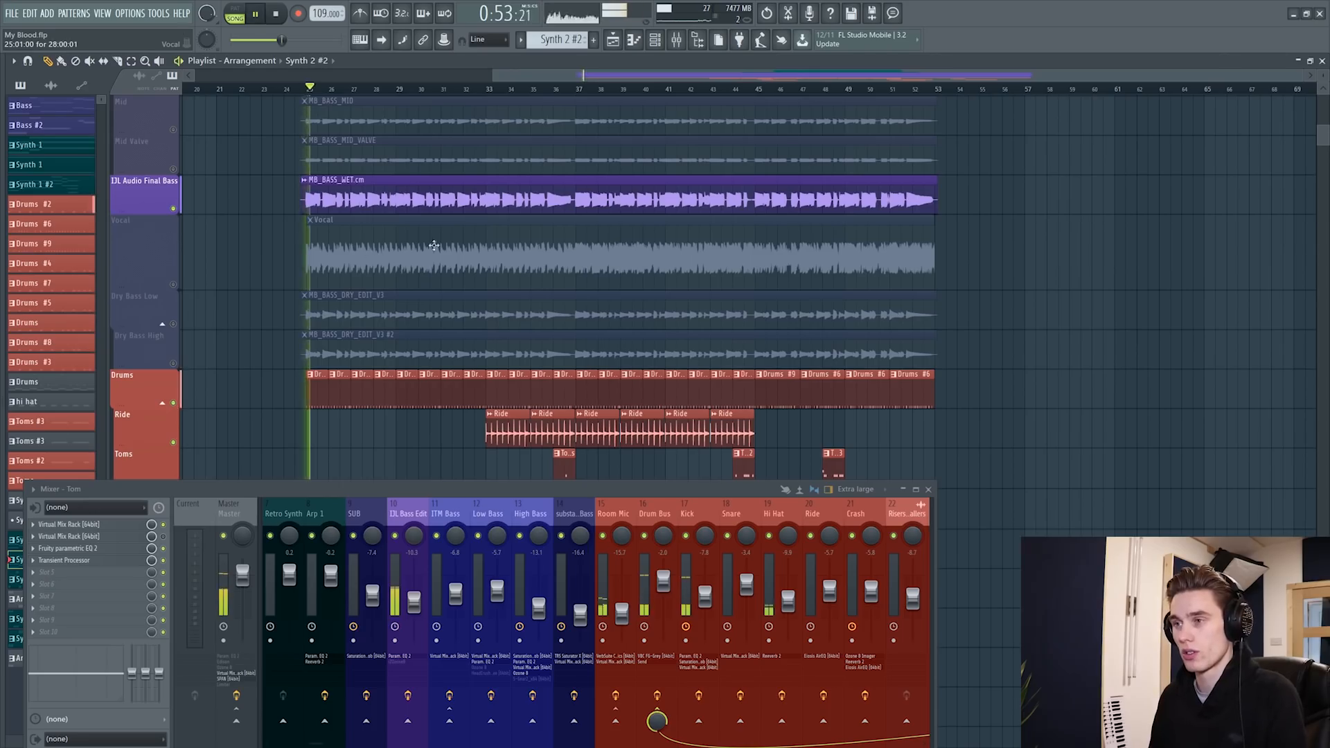
Solo the IJL Audio Final Bass track and listen to it again from bar 28
left_click(174, 209, "ctrl")
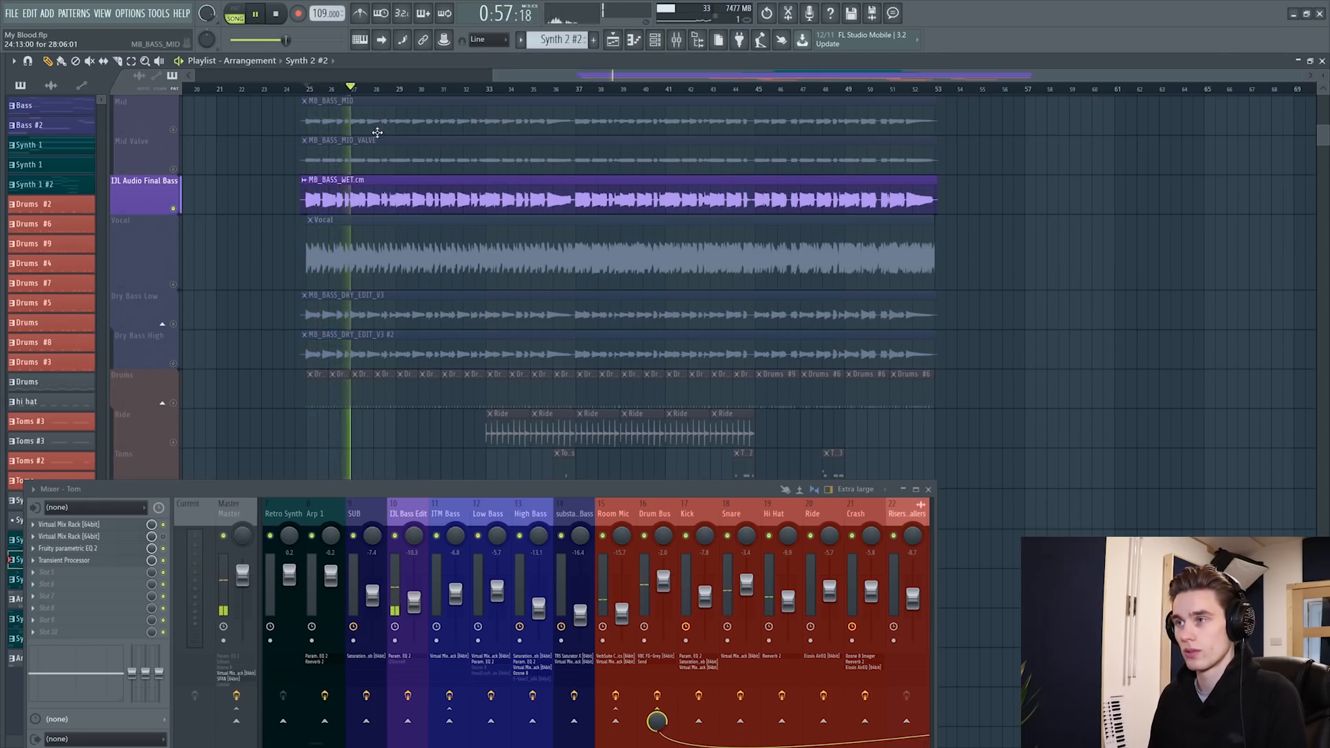
key("space")
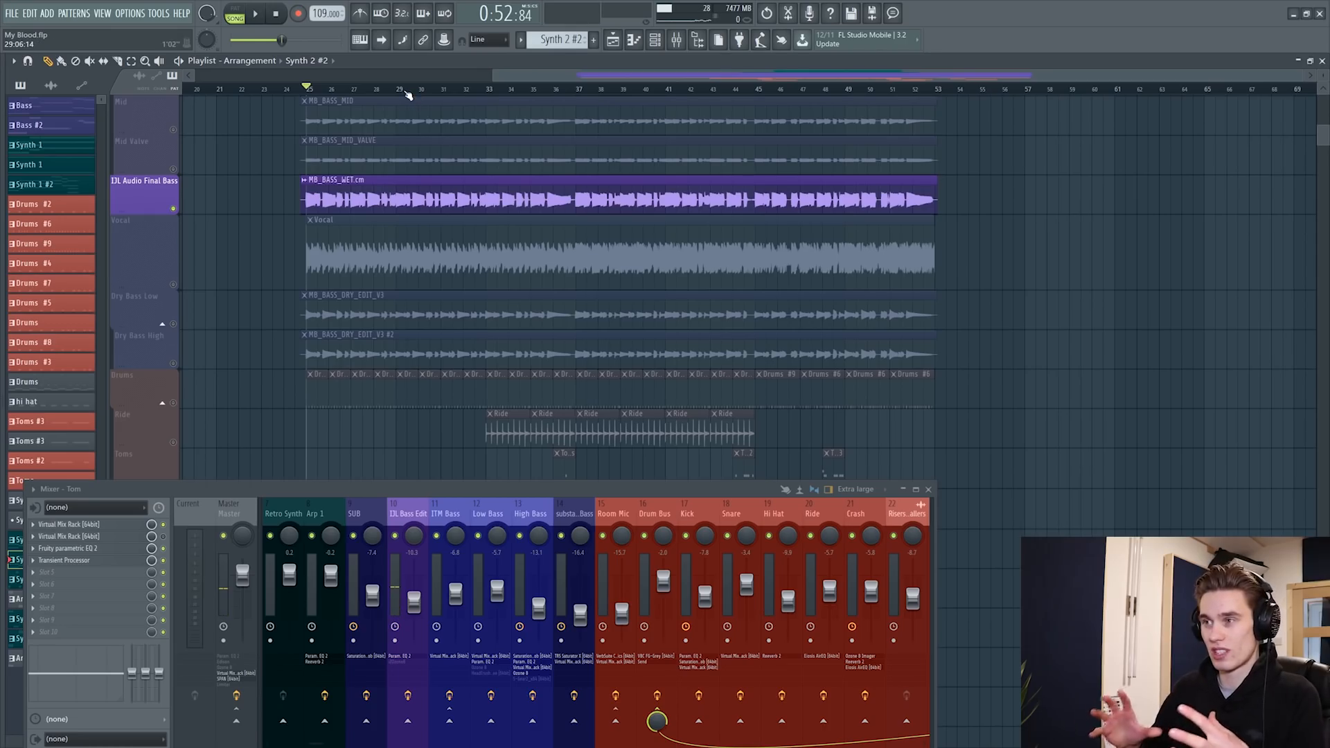
scroll(410, 97, "up", 4)
left_click(307, 90)
key("space")
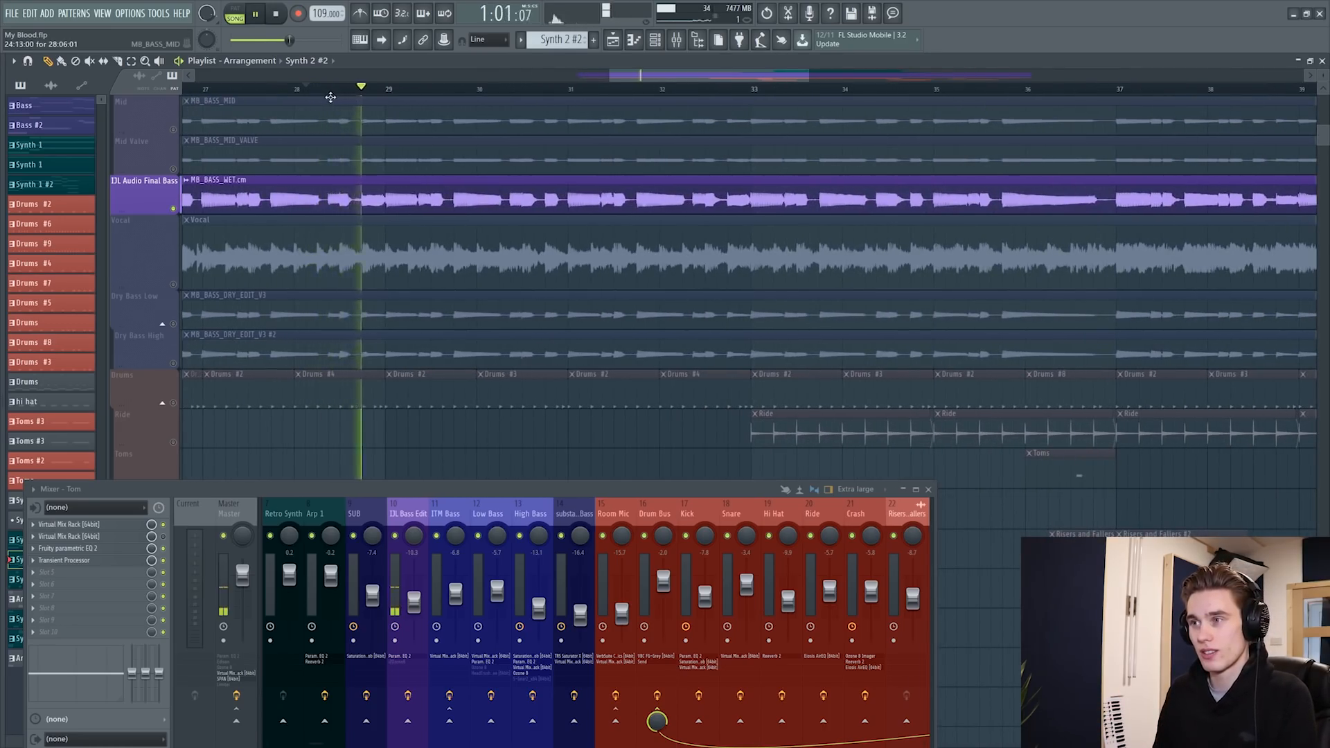
scroll(381, 91, "down", 4)
key("space")
Solo the Dry Bass Low track and select its MB_BASS_DRY_EDIT_V3 clip and the Low Bass mixer channel
scroll(414, 90, "down", 4)
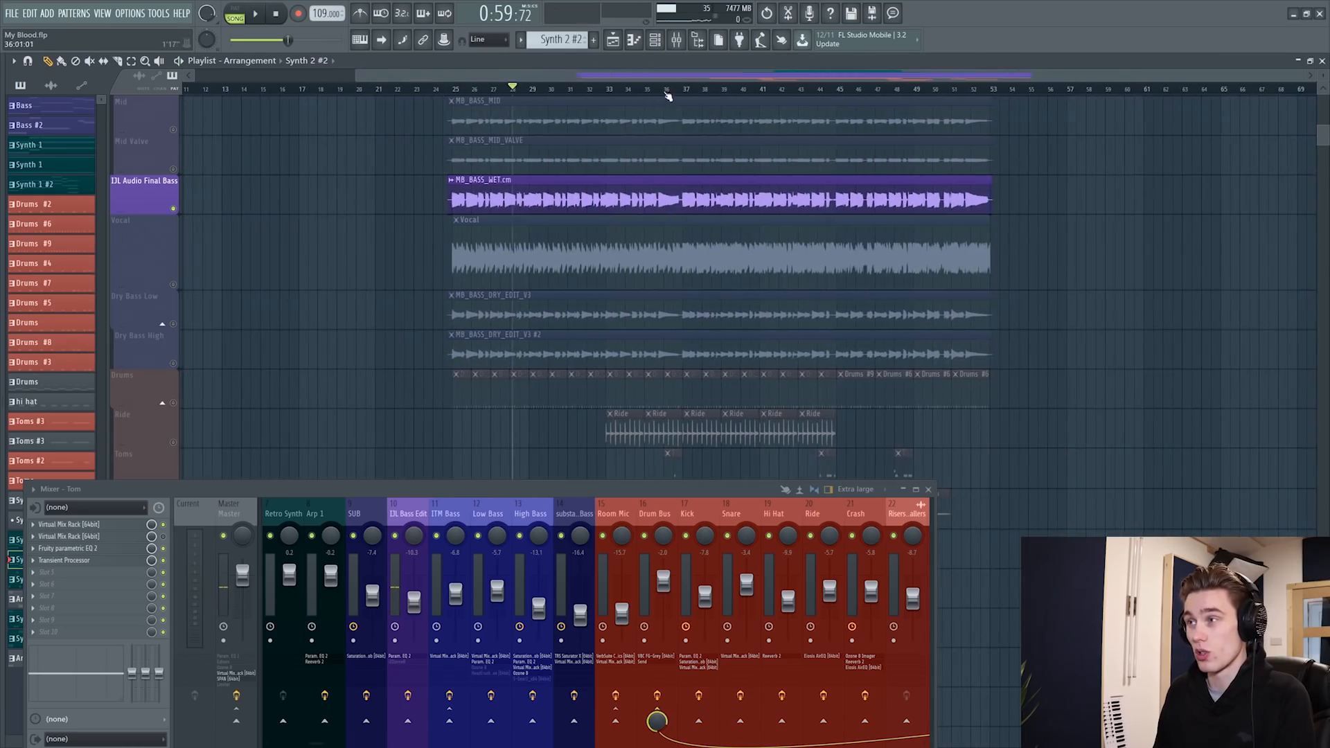
scroll(693, 90, "up", 3)
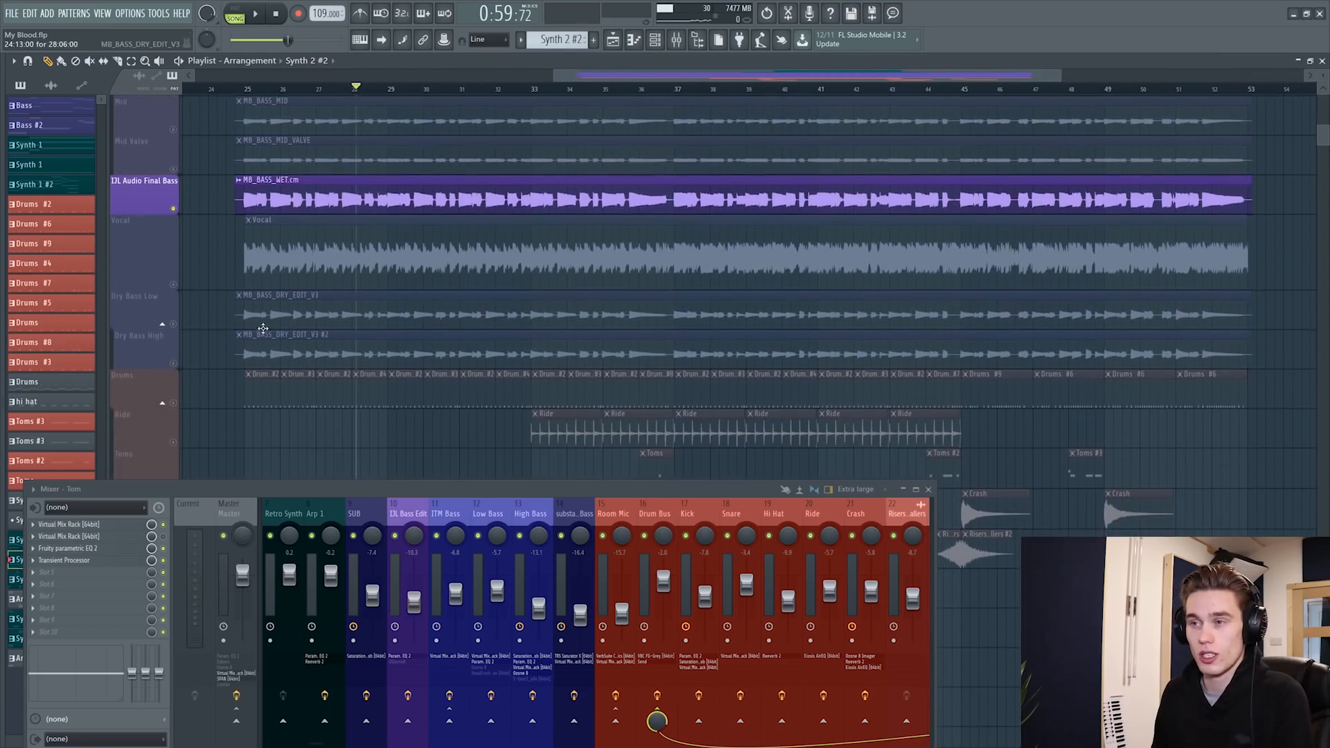
left_click(176, 326)
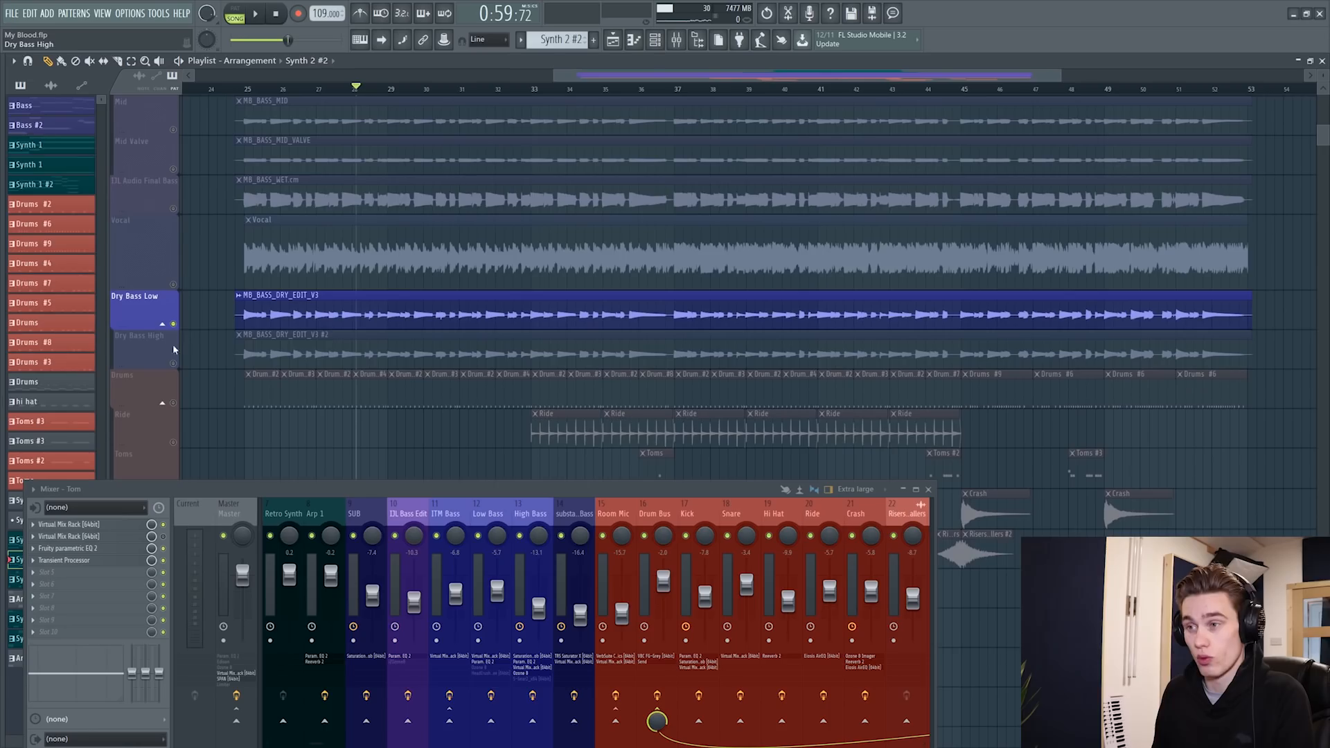
left_click(344, 304)
left_click(485, 611)
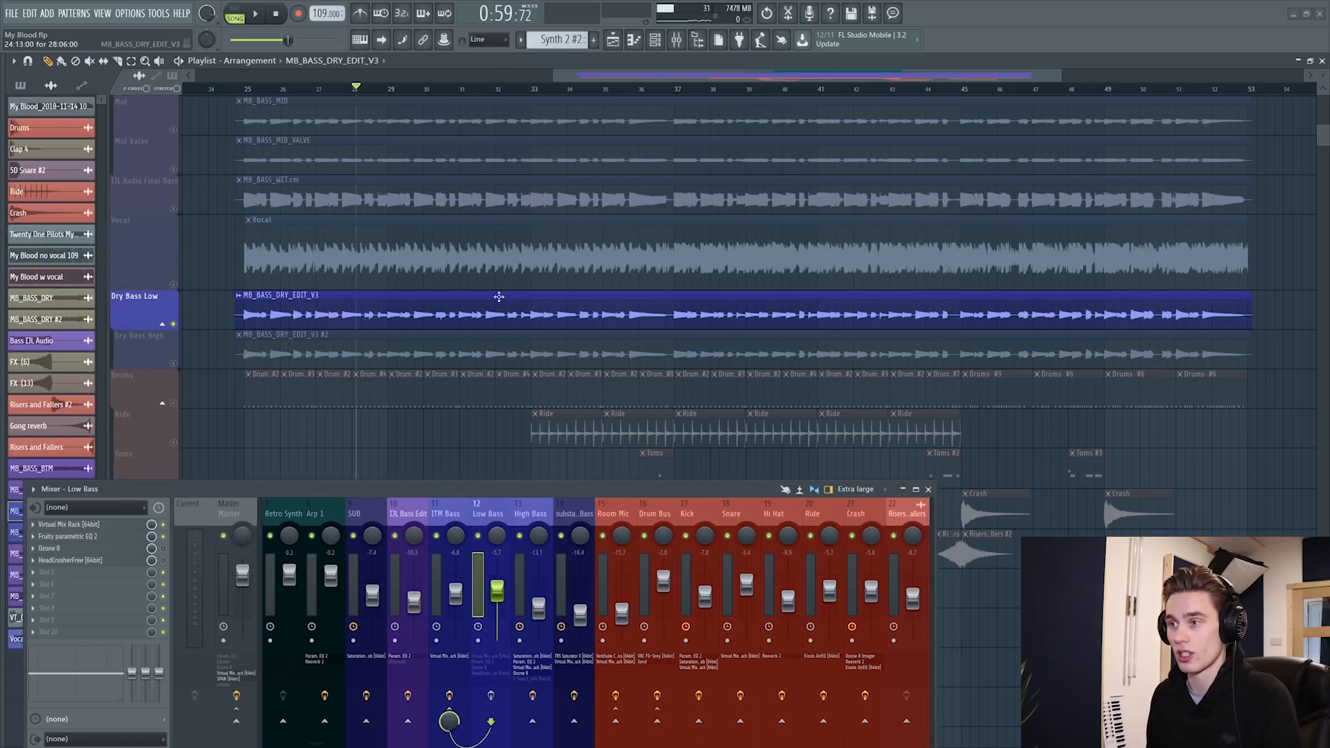
Play the soloed low dry bass briefly from bar 28 and again from bar 33
key("space")
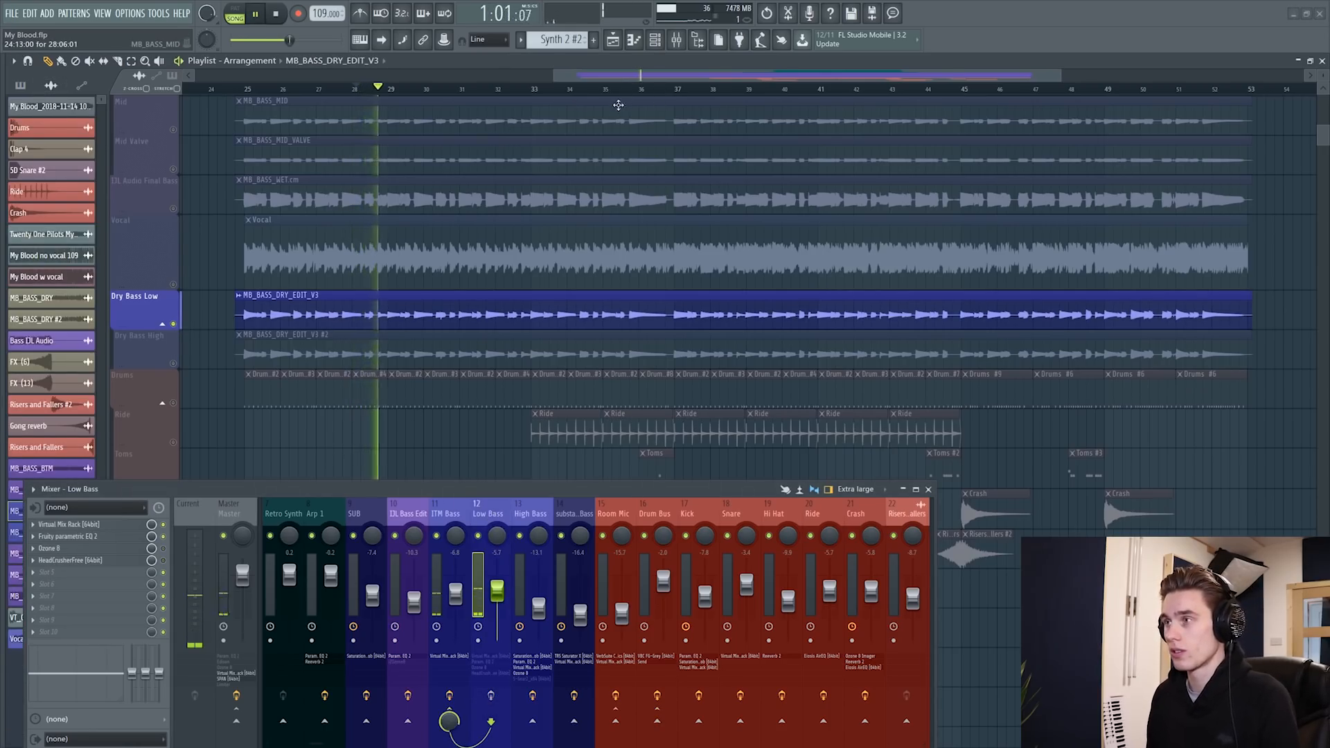
key("space")
left_click(524, 89)
scroll(534, 90, "down", 2)
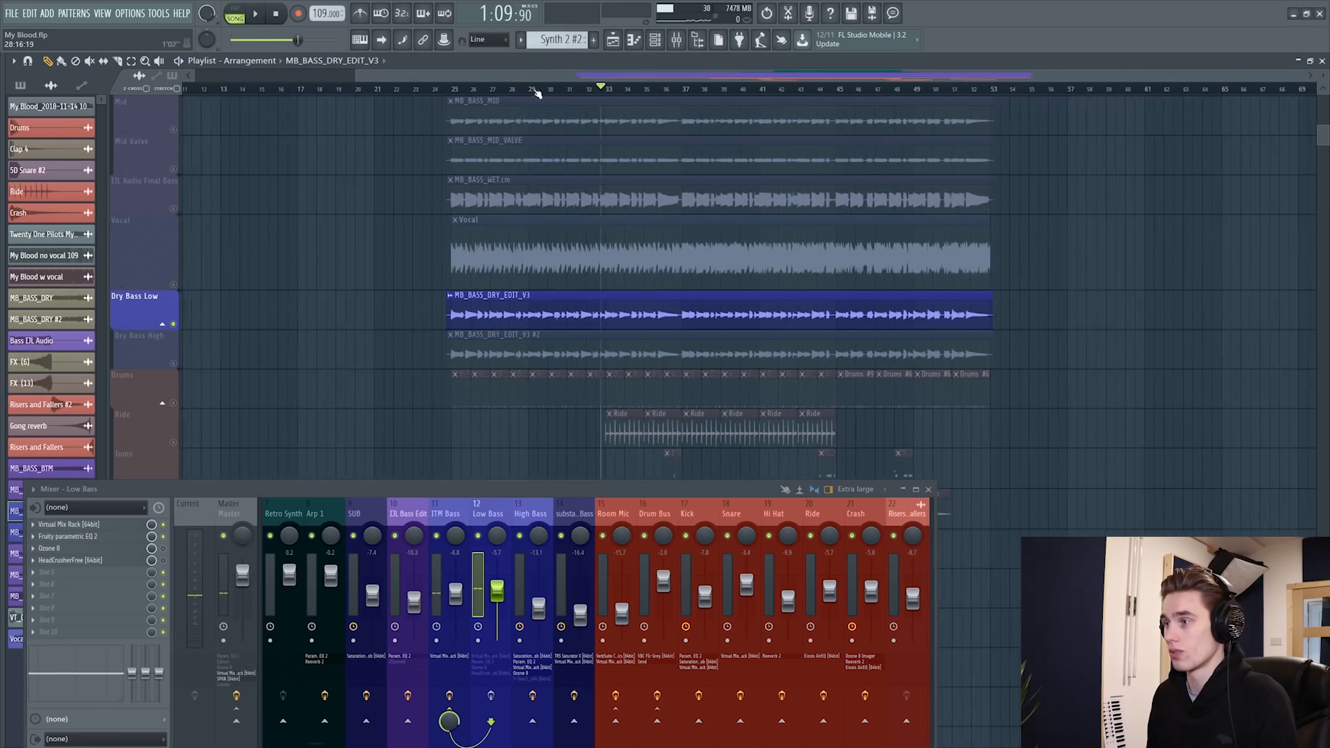
scroll(610, 90, "up", 2)
key("space")
scroll(589, 90, "down", 4)
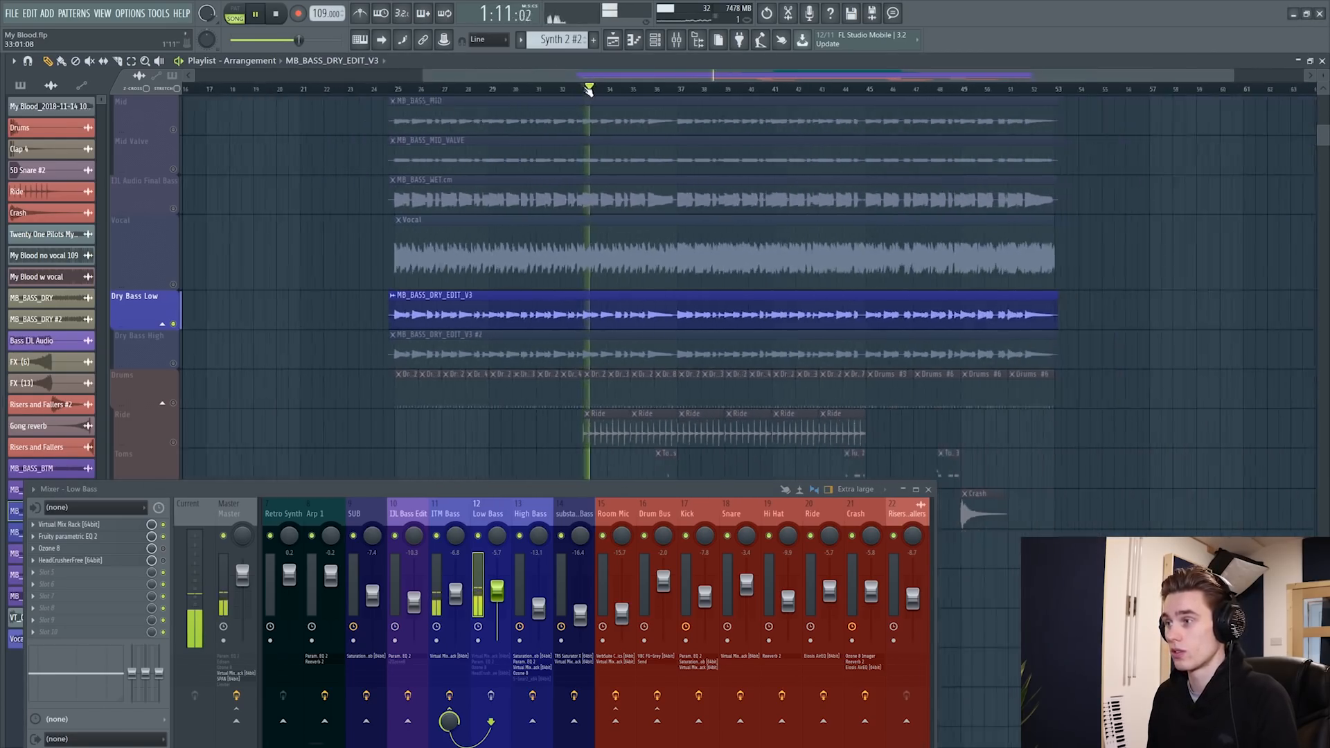
scroll(738, 94, "up", 3)
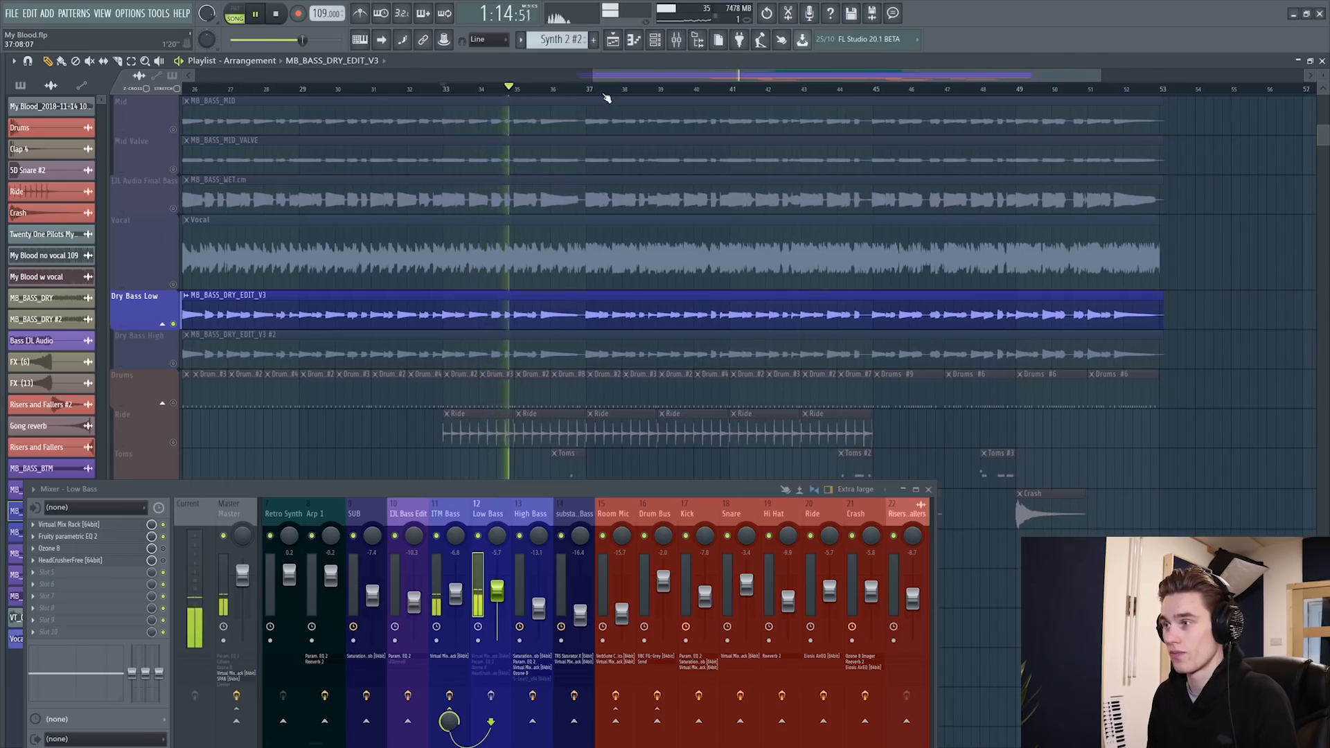
key("space")
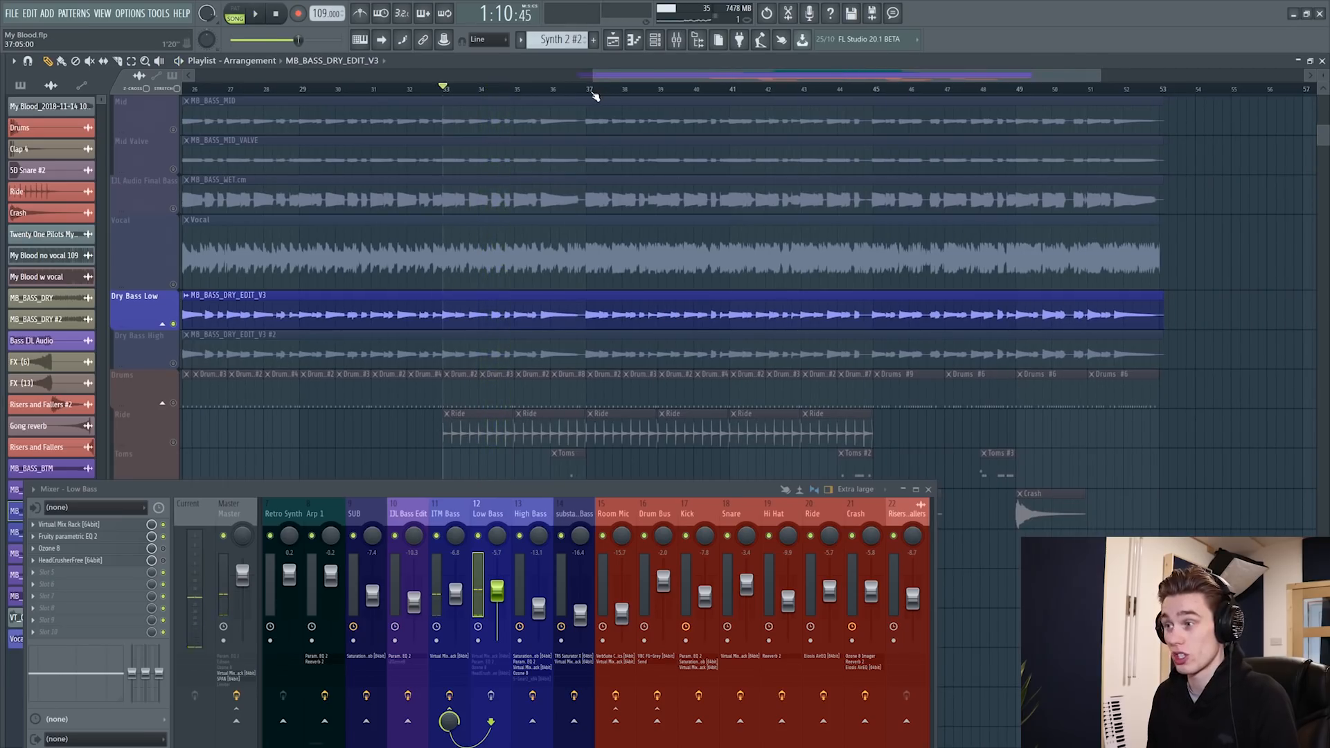
Listen to the low dry bass section starting at bar 37
key("space")
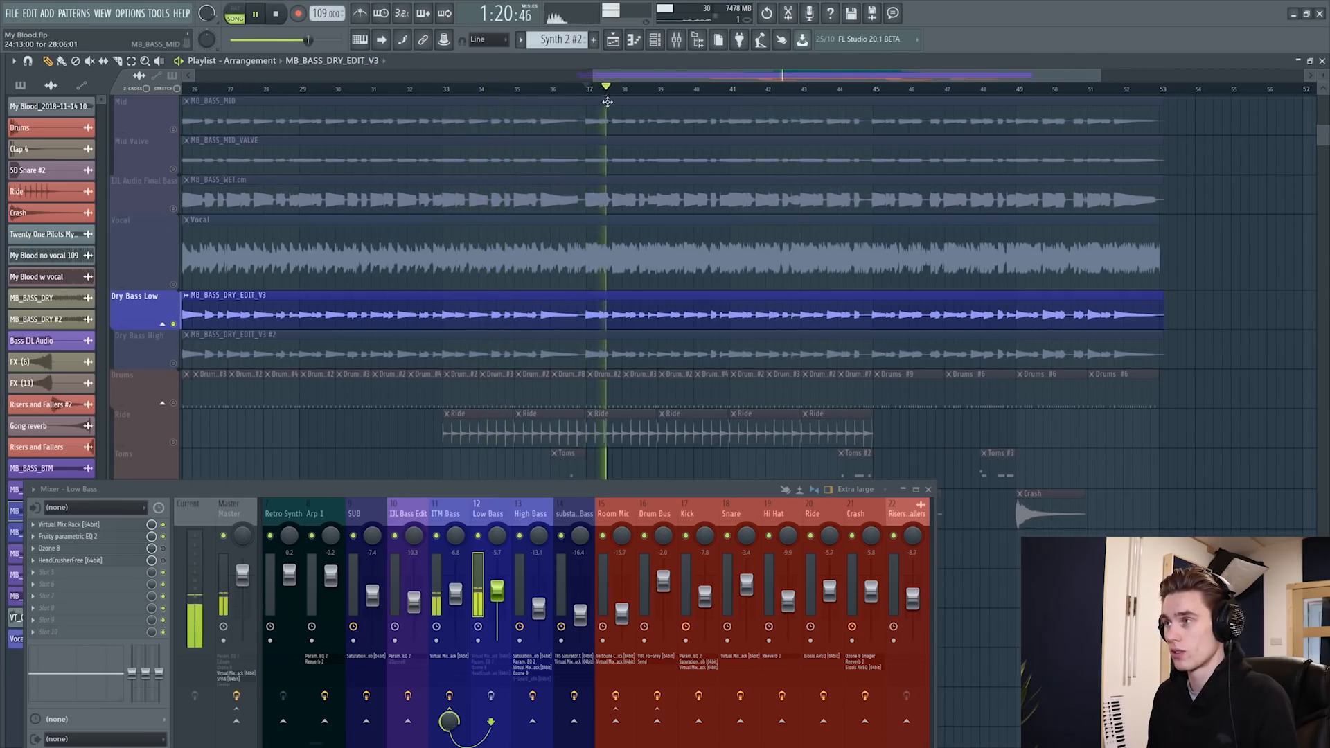
scroll(698, 95, "up", 2)
left_click_drag(707, 77, 774, 72)
key("space")
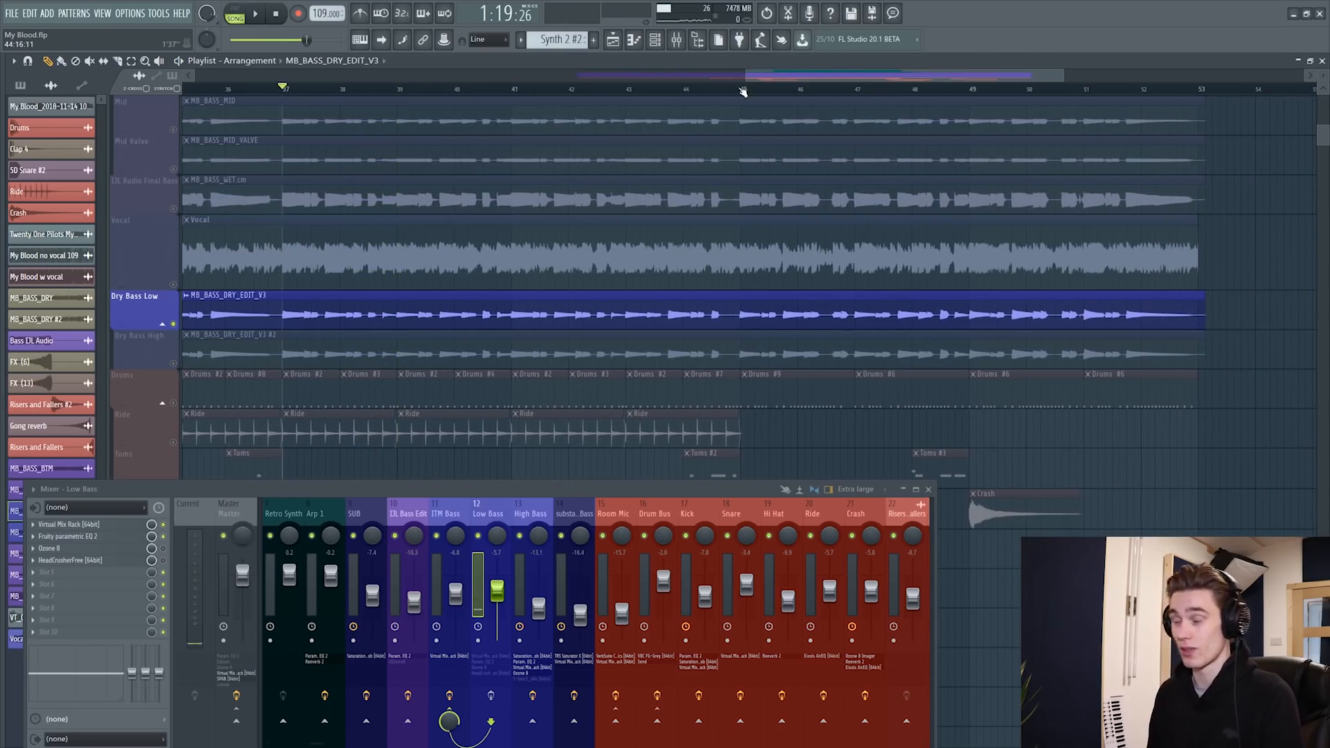
Listen to the low dry bass section starting at bar 45 and bring the drum tracks into view
scroll(755, 95, "down", 2)
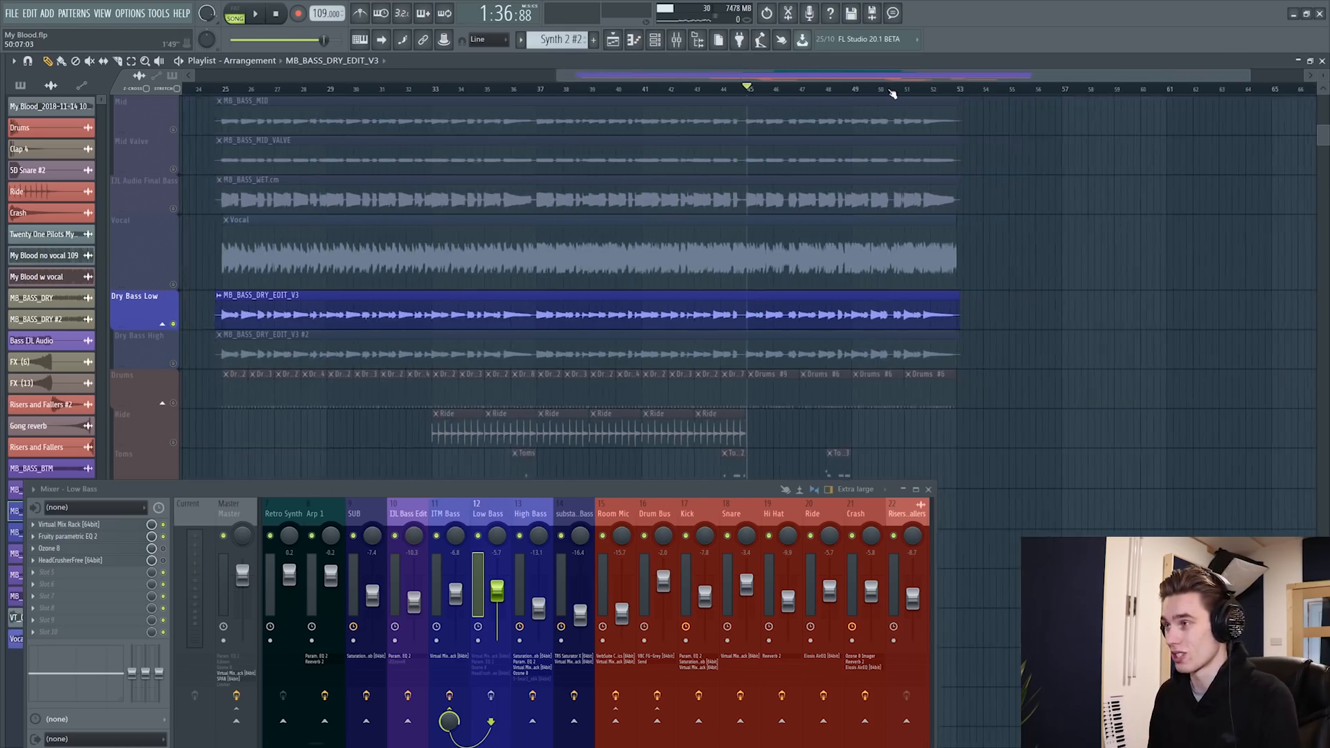
scroll(891, 95, "up", 2)
left_click_drag(892, 77, 899, 75)
key("space")
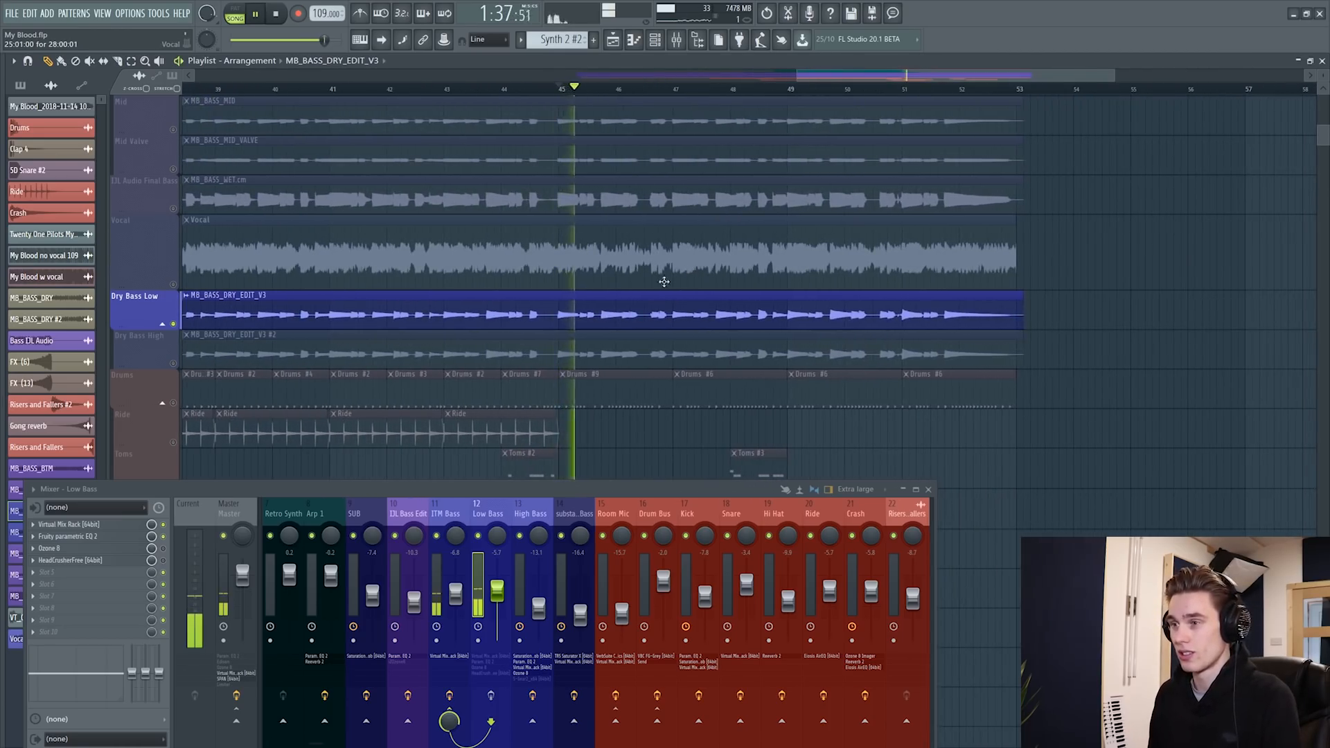
scroll(177, 331, "down", 2)
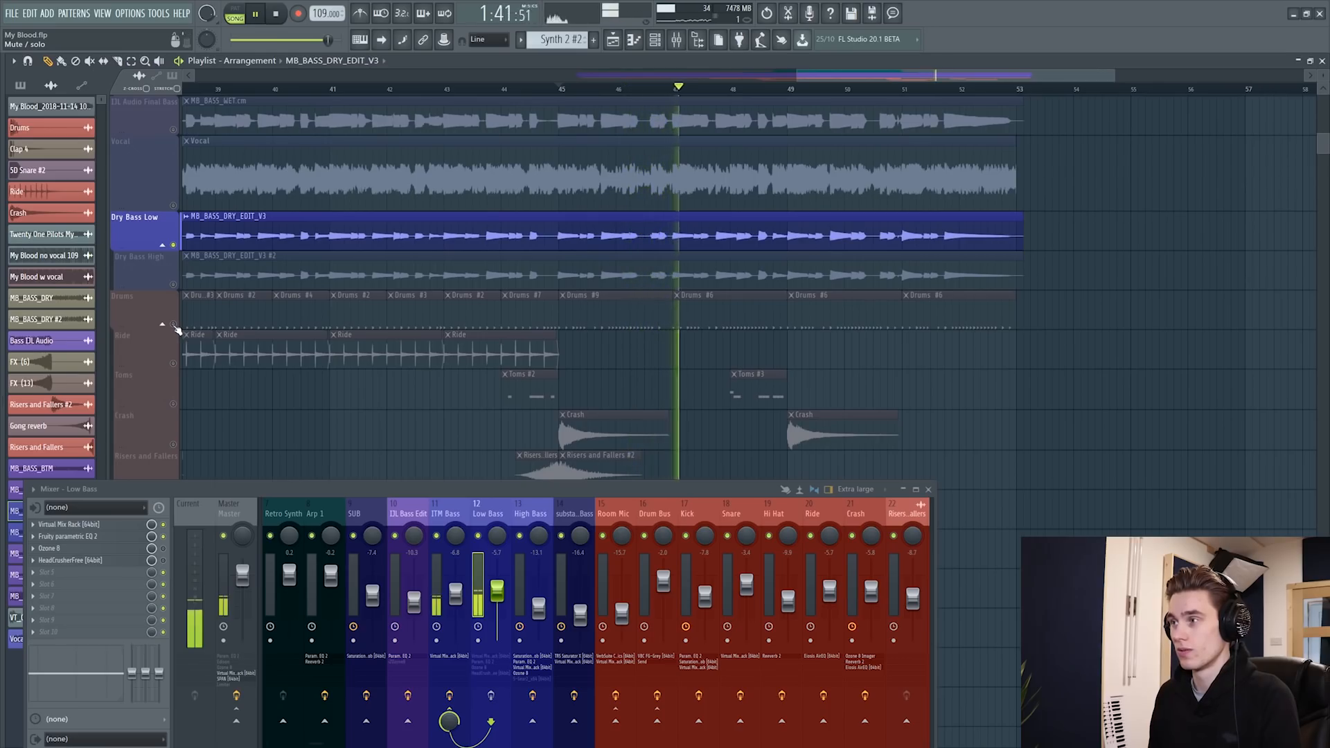
Stop the low dry bass playback, then solo the IJL Audio Final Bass track and listen to it from bar 45
key("space")
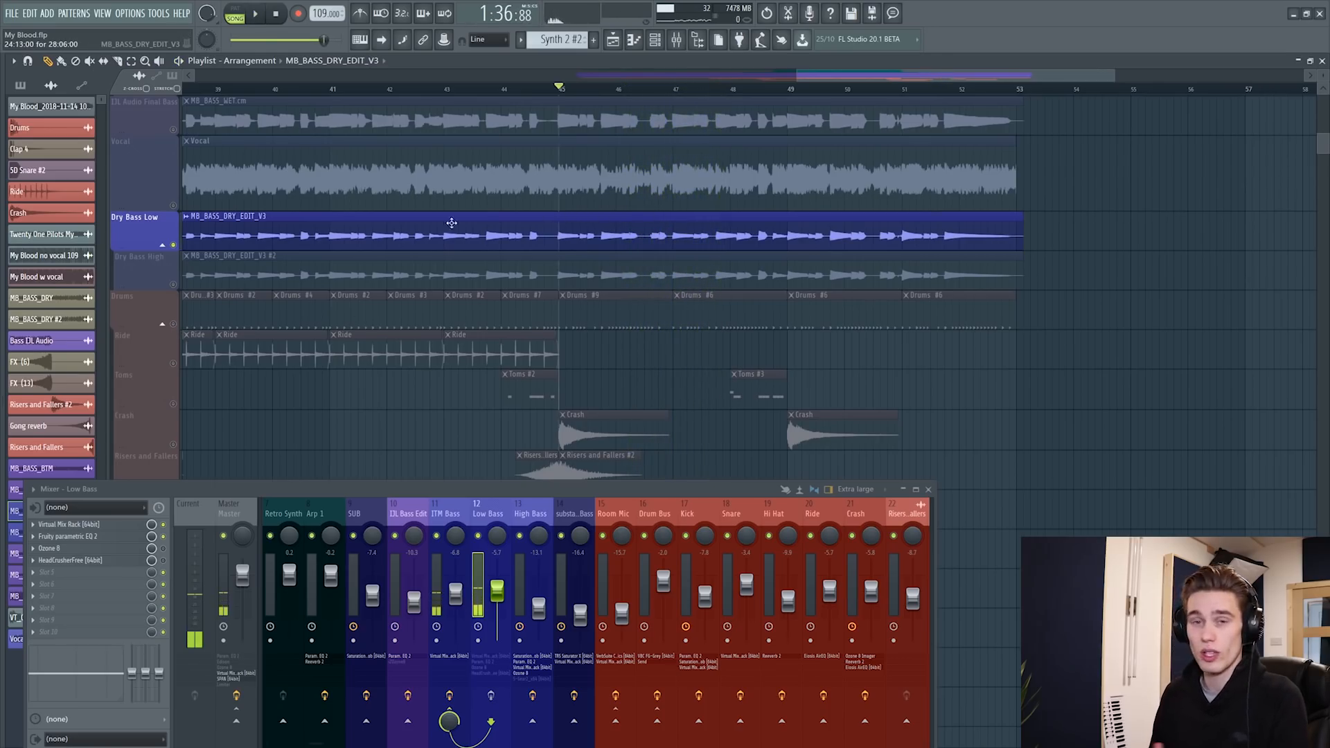
scroll(284, 202, "up", 2)
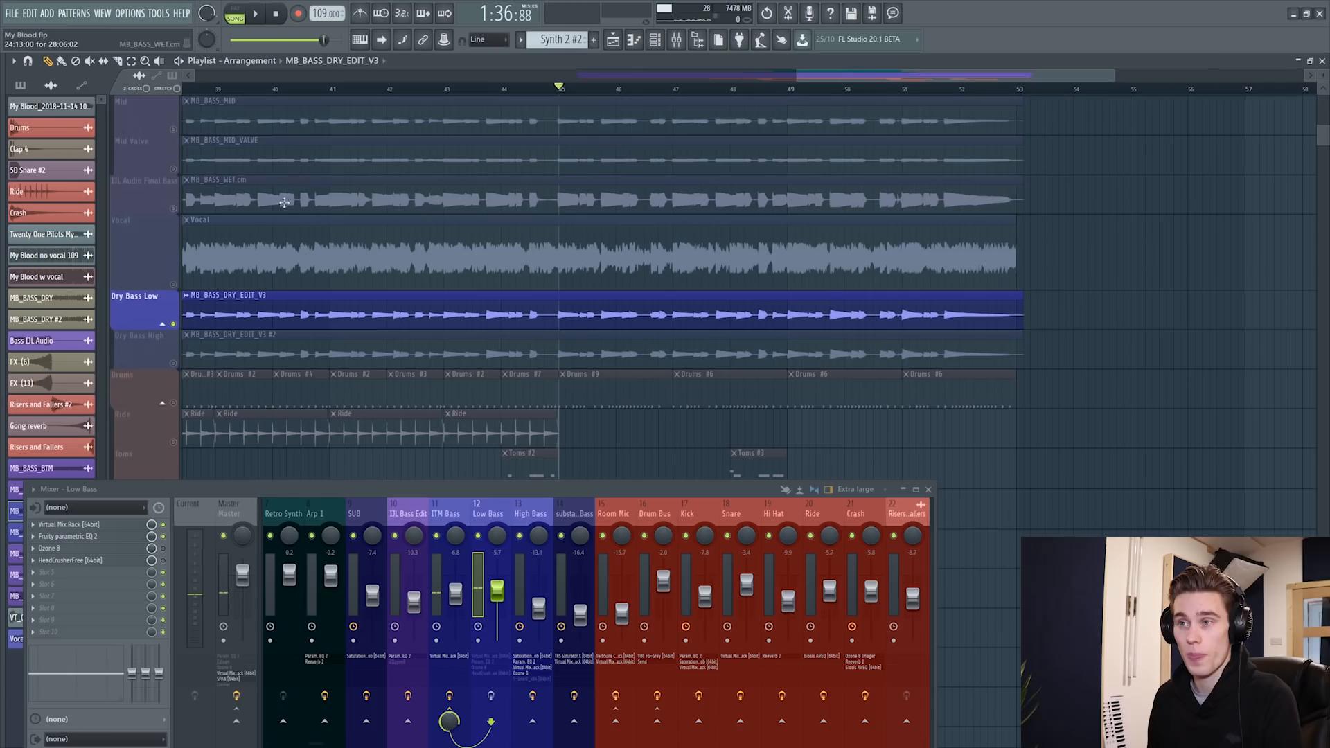
left_click(187, 213)
key("space")
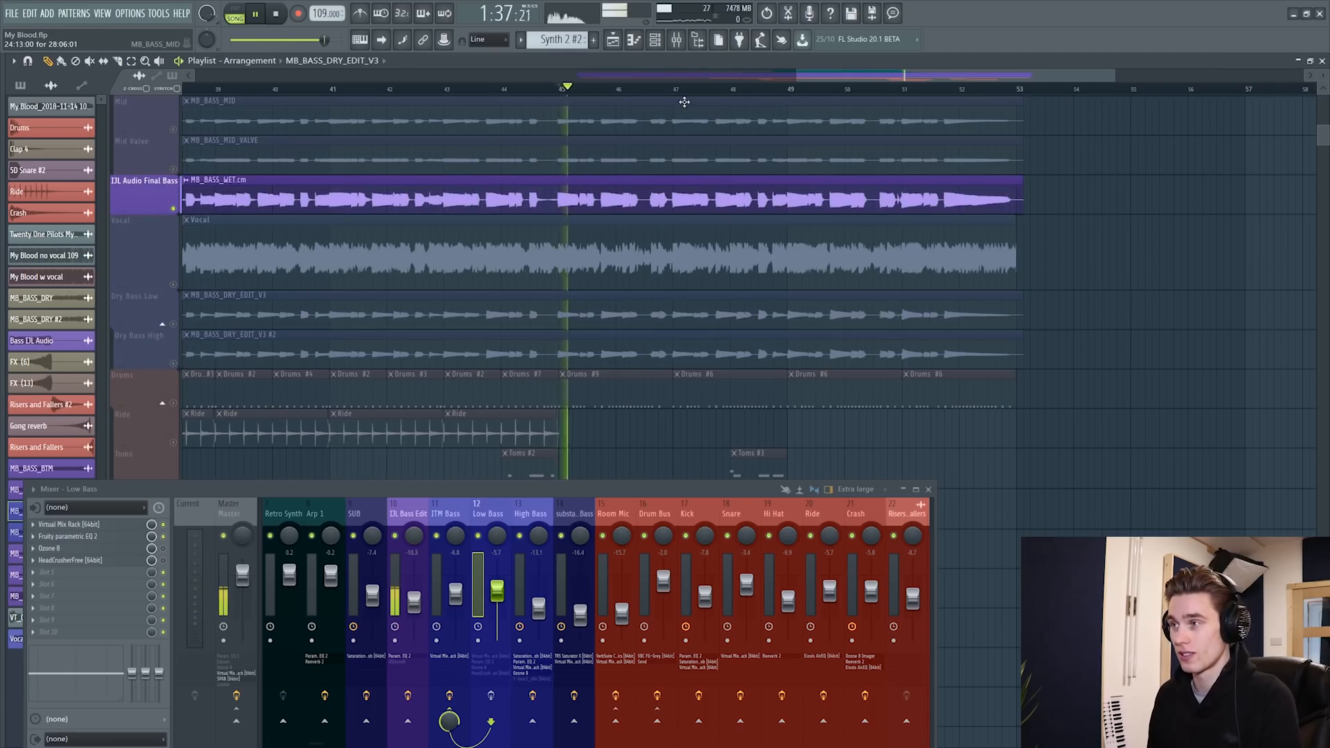
scroll(618, 199, "up", 1)
scroll(618, 198, "up", 3)
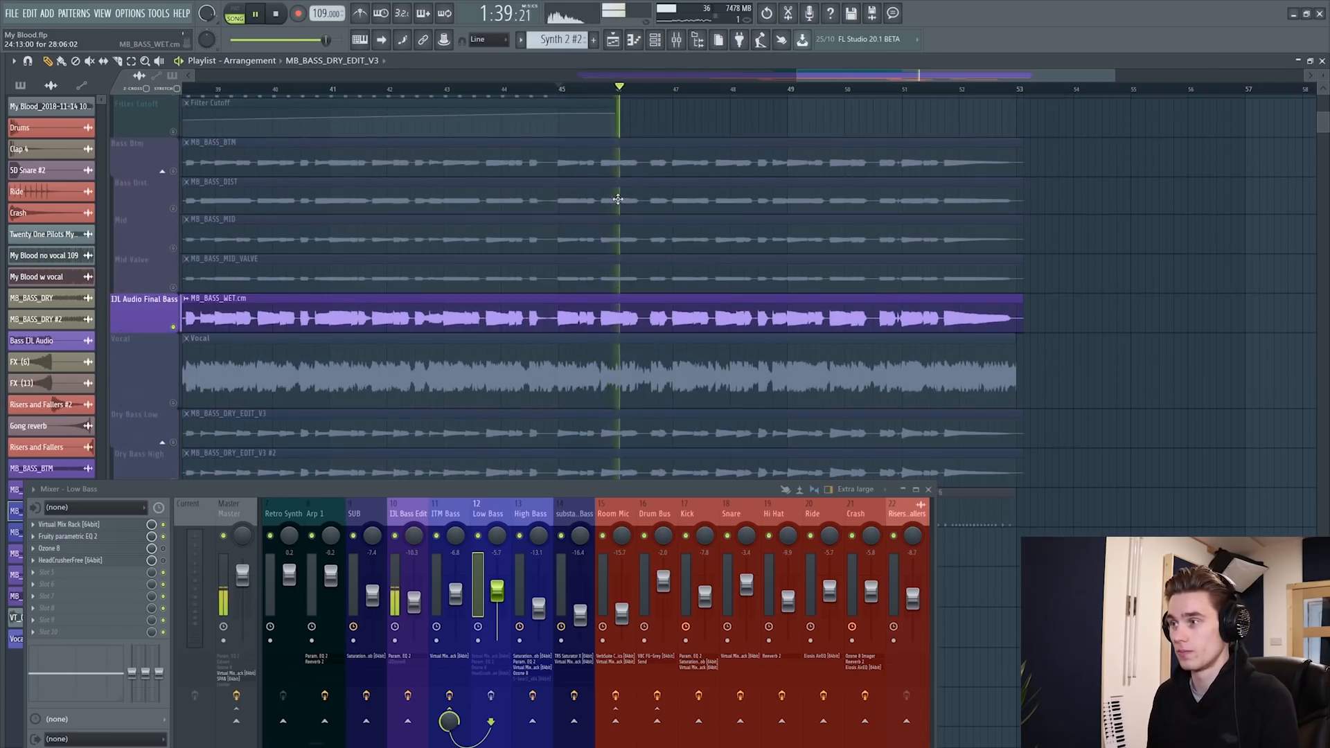
key("space")
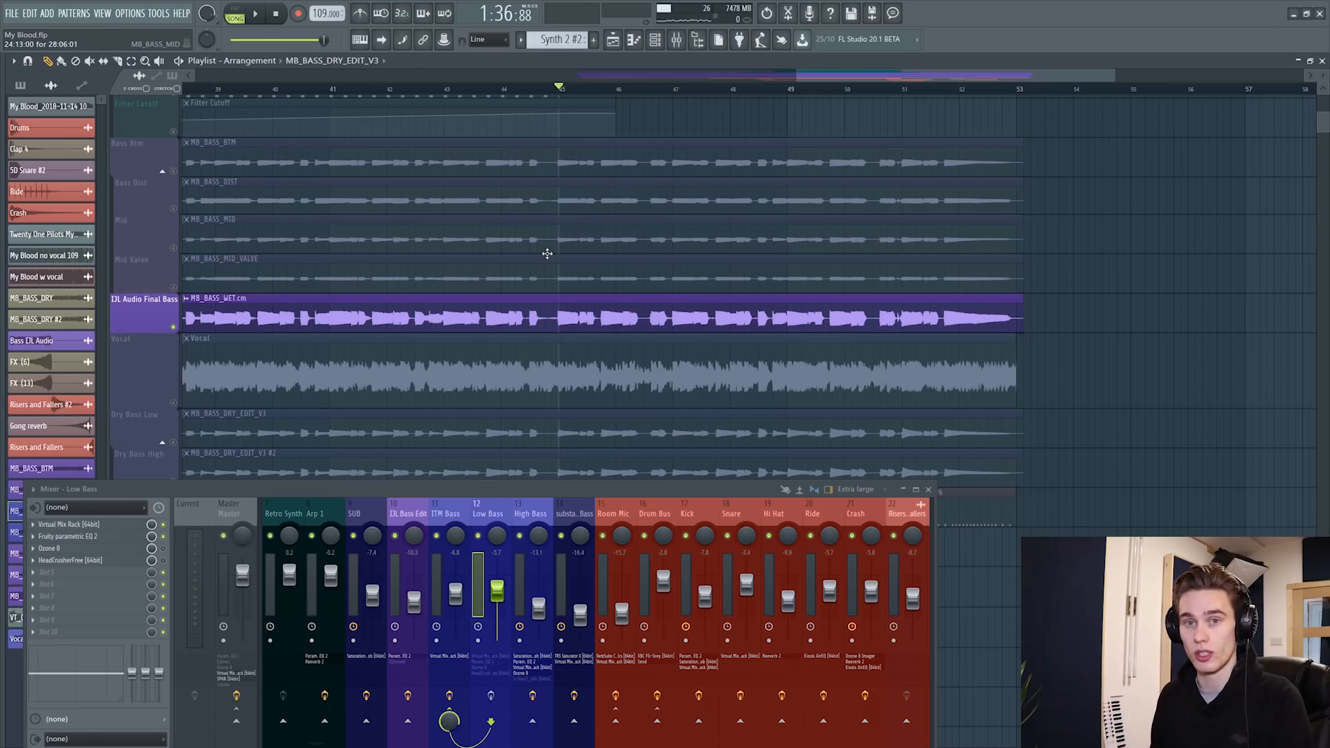
Solo the Bass Btm track and open the Master channel's SPAN analyser, enlarging its window and placing it clear of the track names
scroll(547, 254, "up", 1)
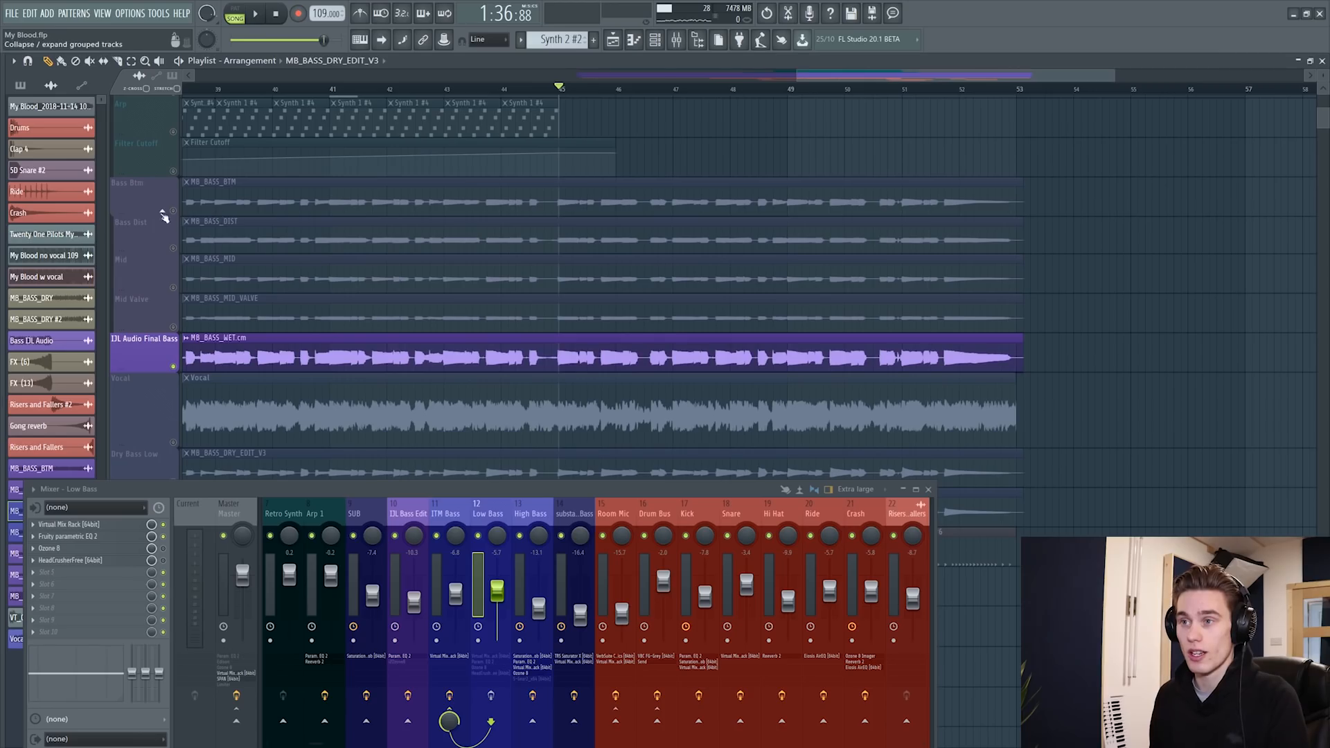
left_click(175, 212)
left_click(230, 521)
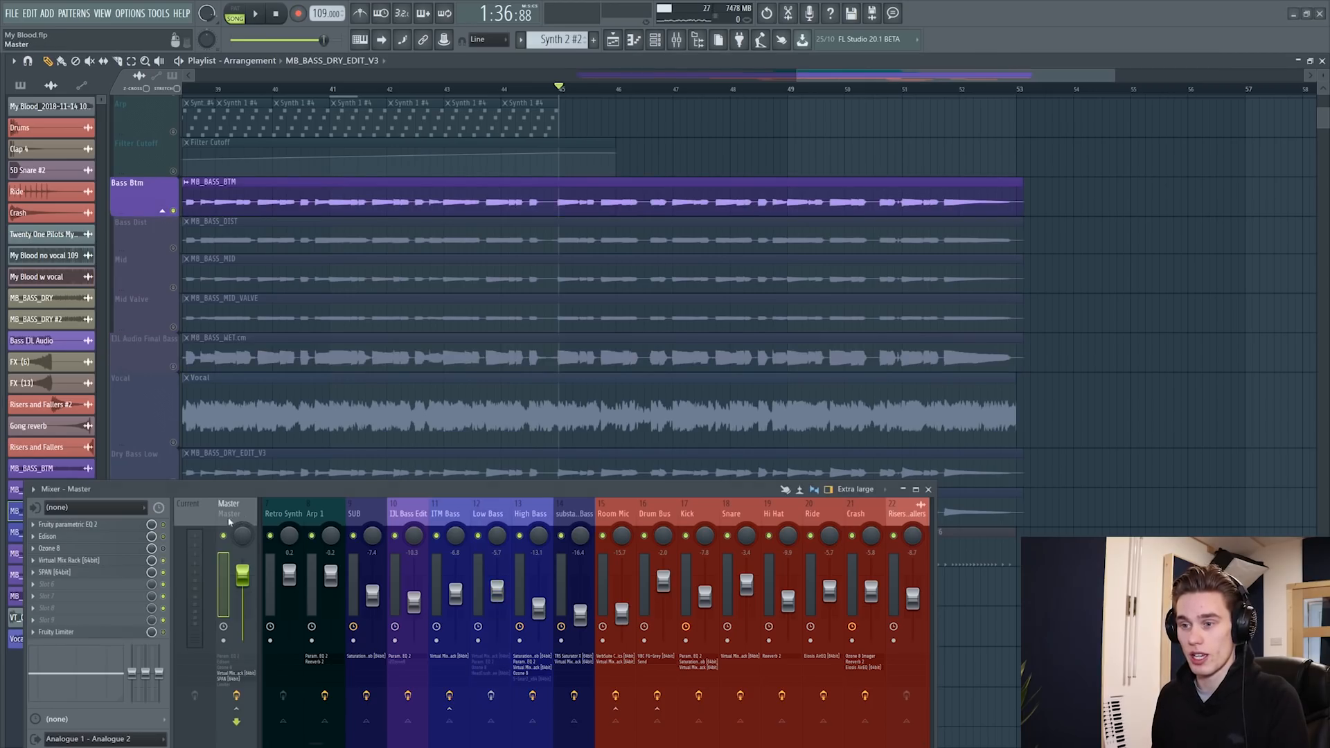
left_click(104, 575)
left_click_drag(1051, 182, 899, 47)
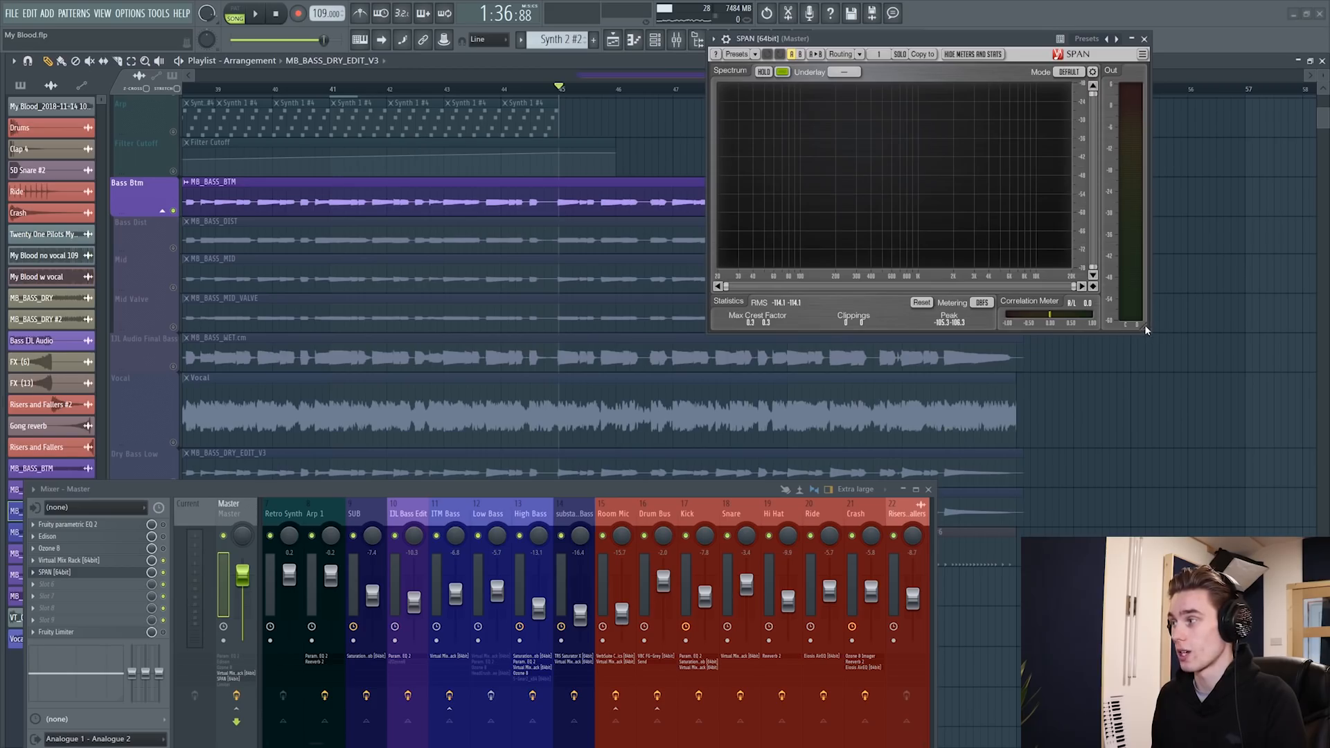
left_click_drag(1146, 327, 1188, 367)
left_click_drag(979, 39, 944, 37)
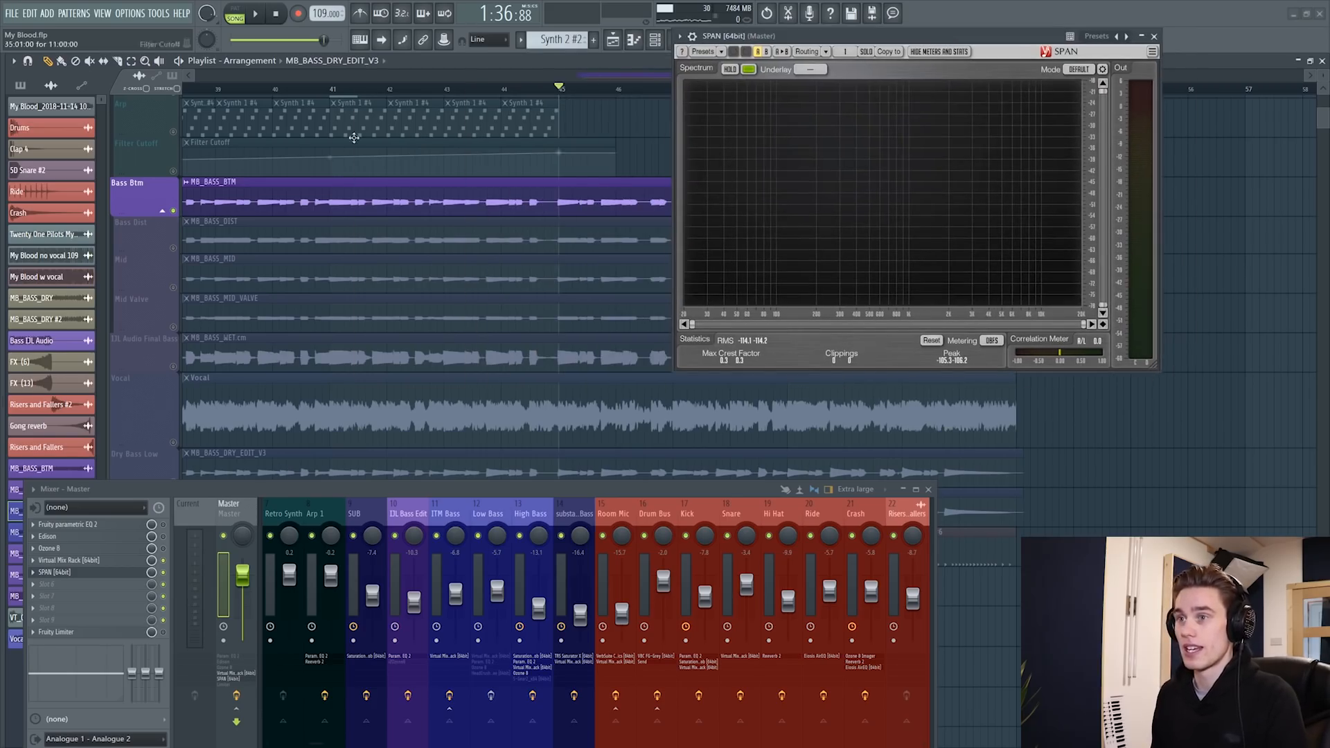
Solo the Dry Bass Low track and play it briefly from bar 45 to examine its spectrum in SPAN
scroll(178, 227, "down", 2)
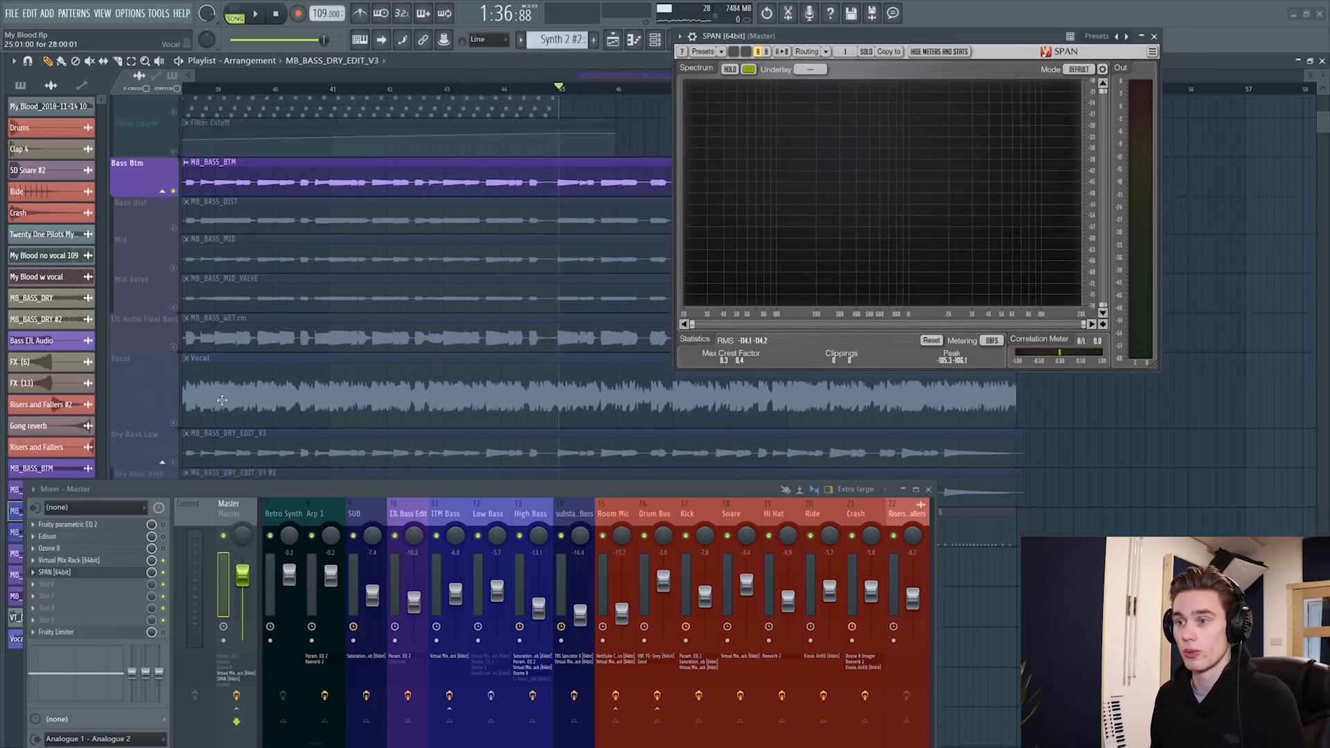
left_click(170, 407)
key("space")
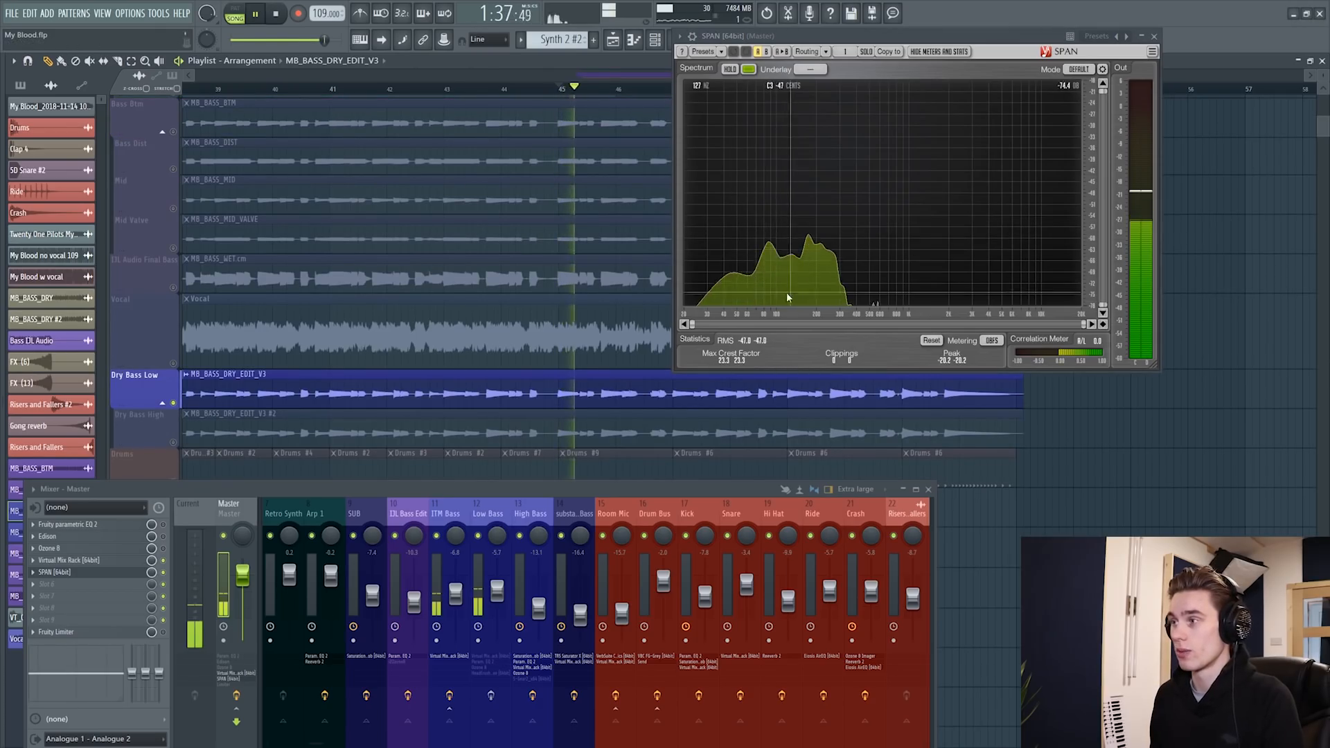
key("space")
Solo the Bass Btm track and play it from bar 45 to examine its frequency range in SPAN
scroll(498, 214, "up", 3)
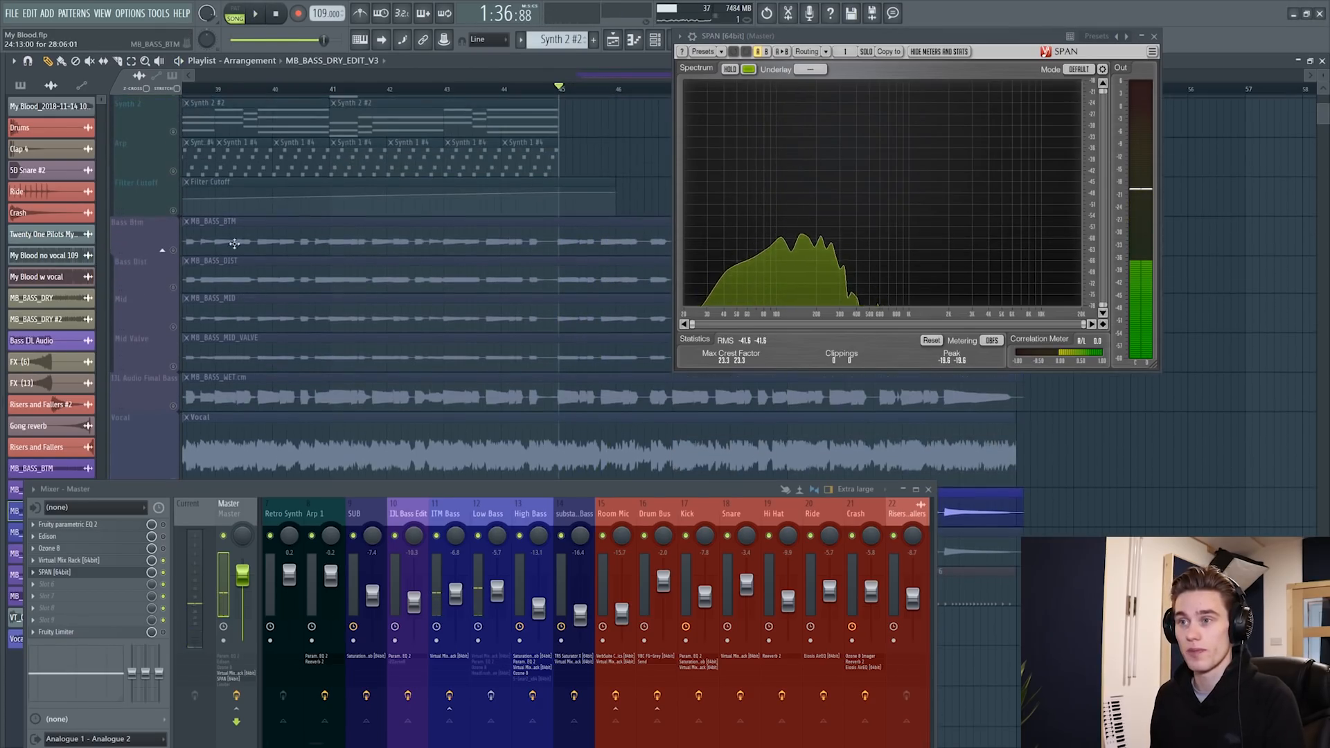
left_click(142, 235)
key("space")
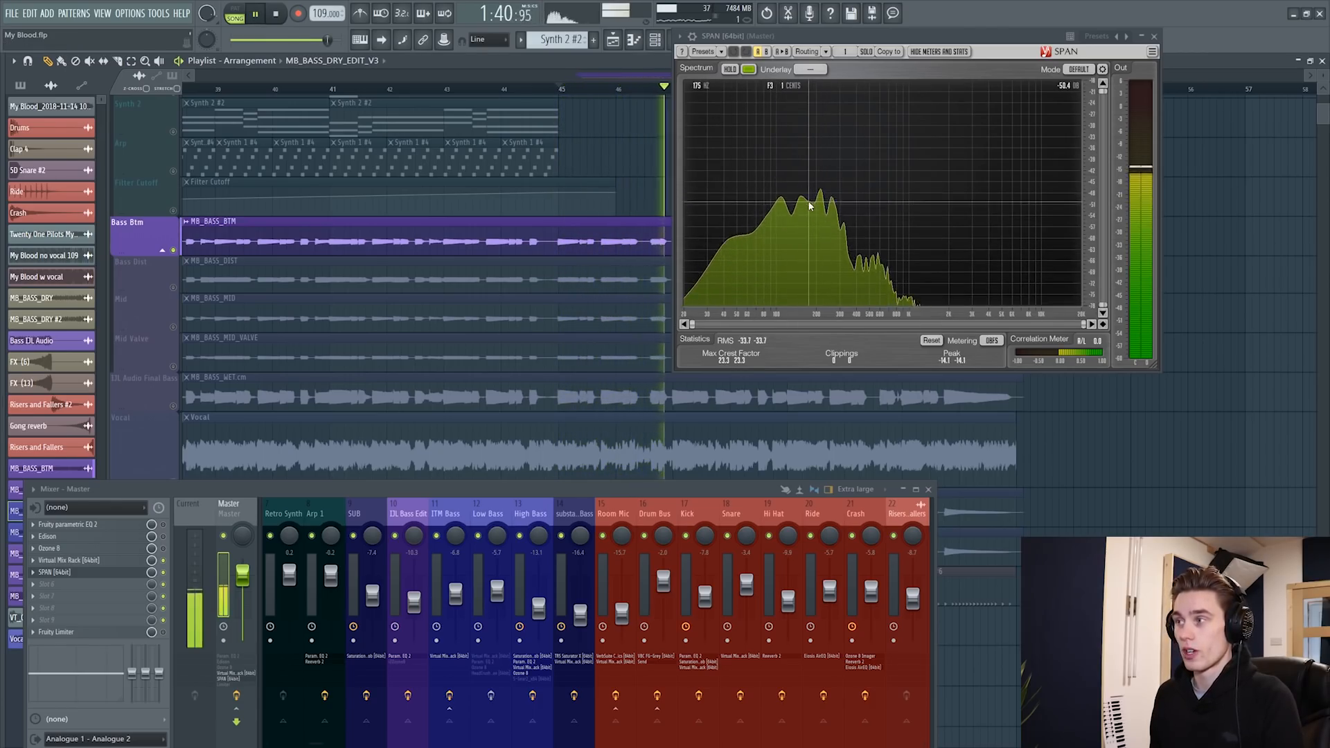
key("space")
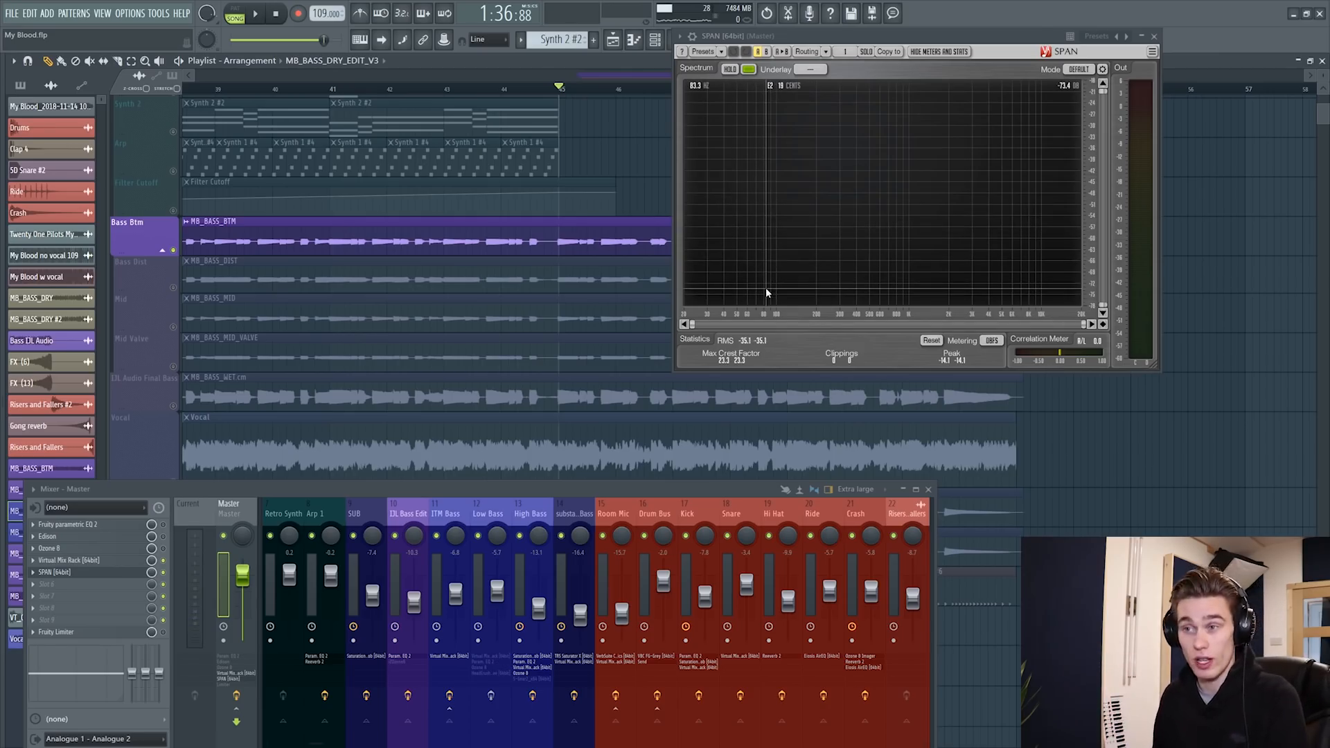
Solo the Bass Dist track and play it from an earlier section to examine the distorted layer's spectrum
left_click(156, 289)
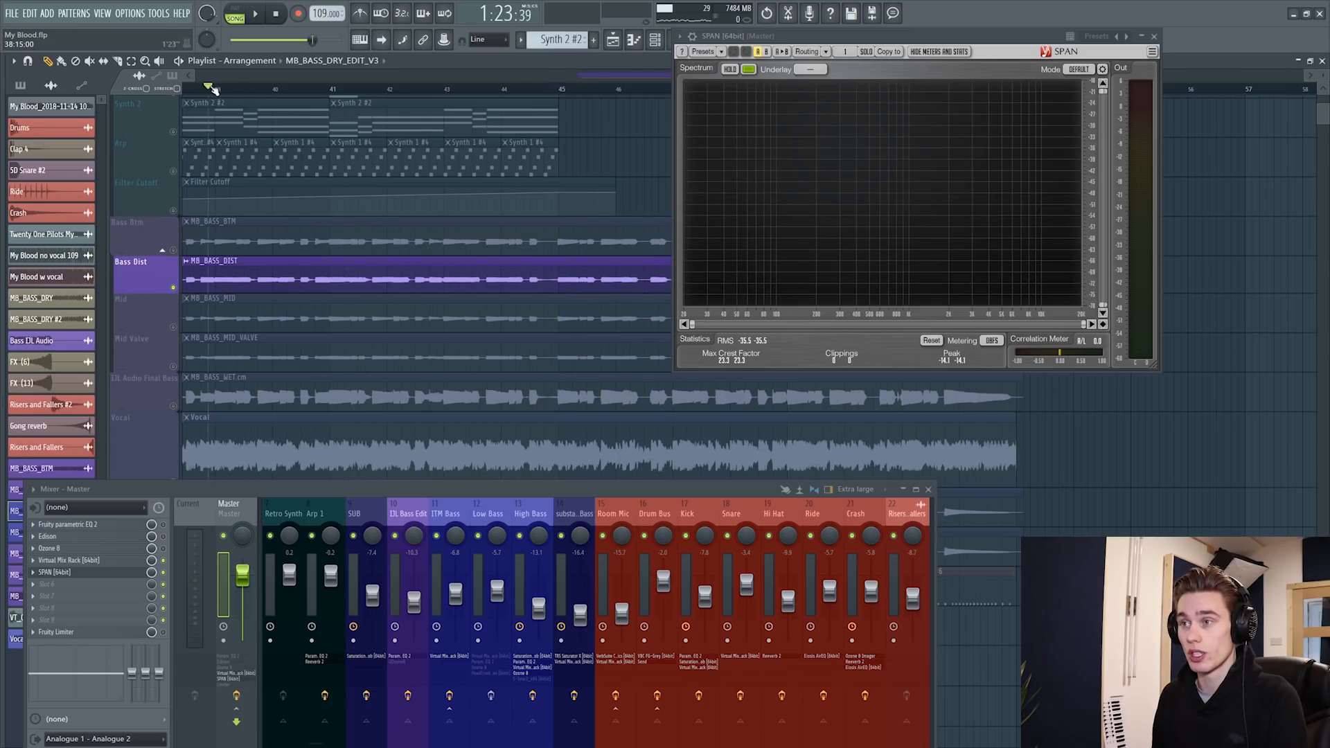
key("space")
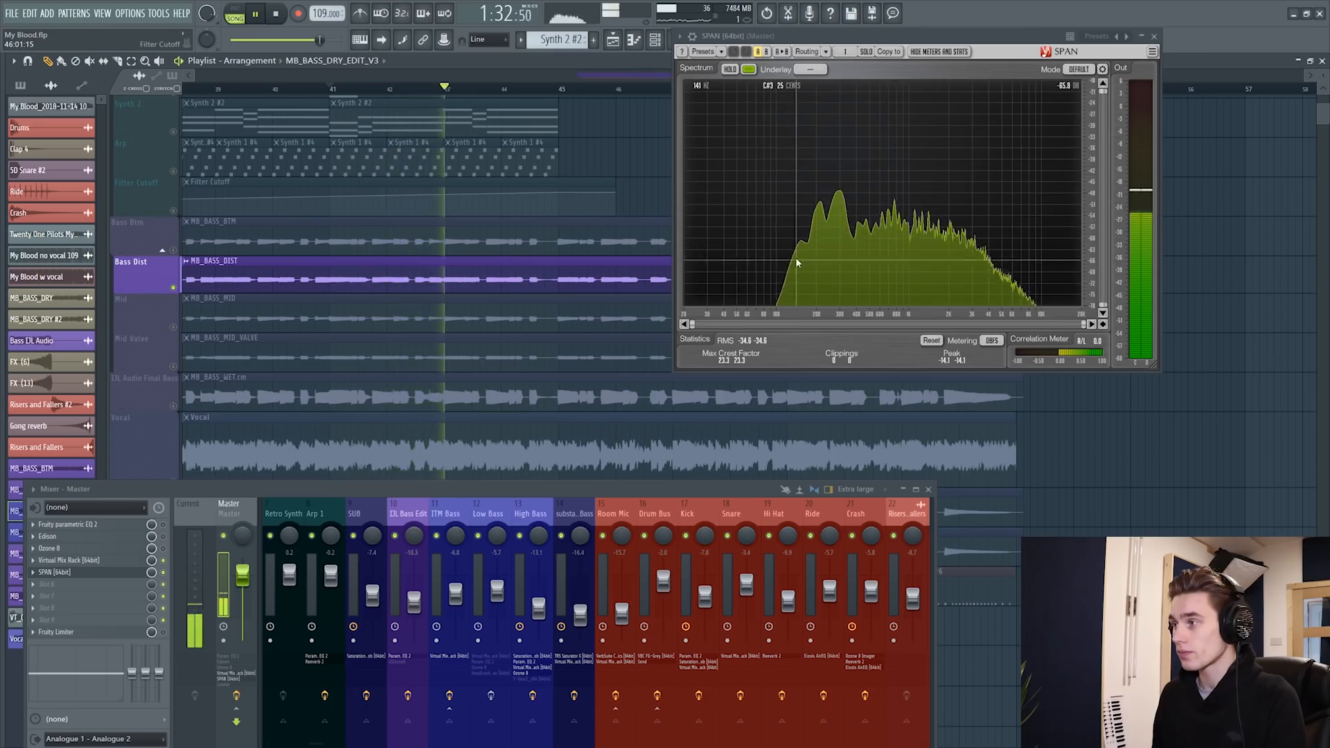
key("space")
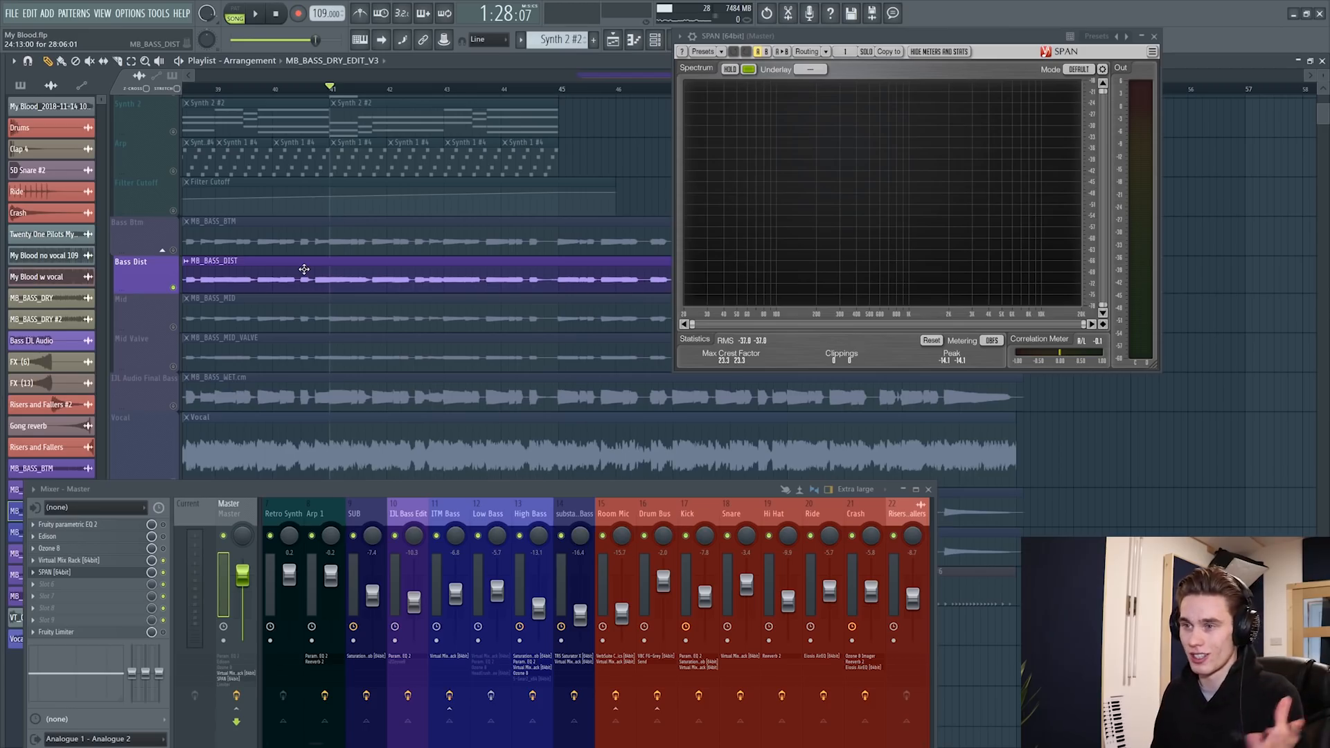
Solo the Mid bass track and play it to examine its spectrum in SPAN
left_click(176, 330)
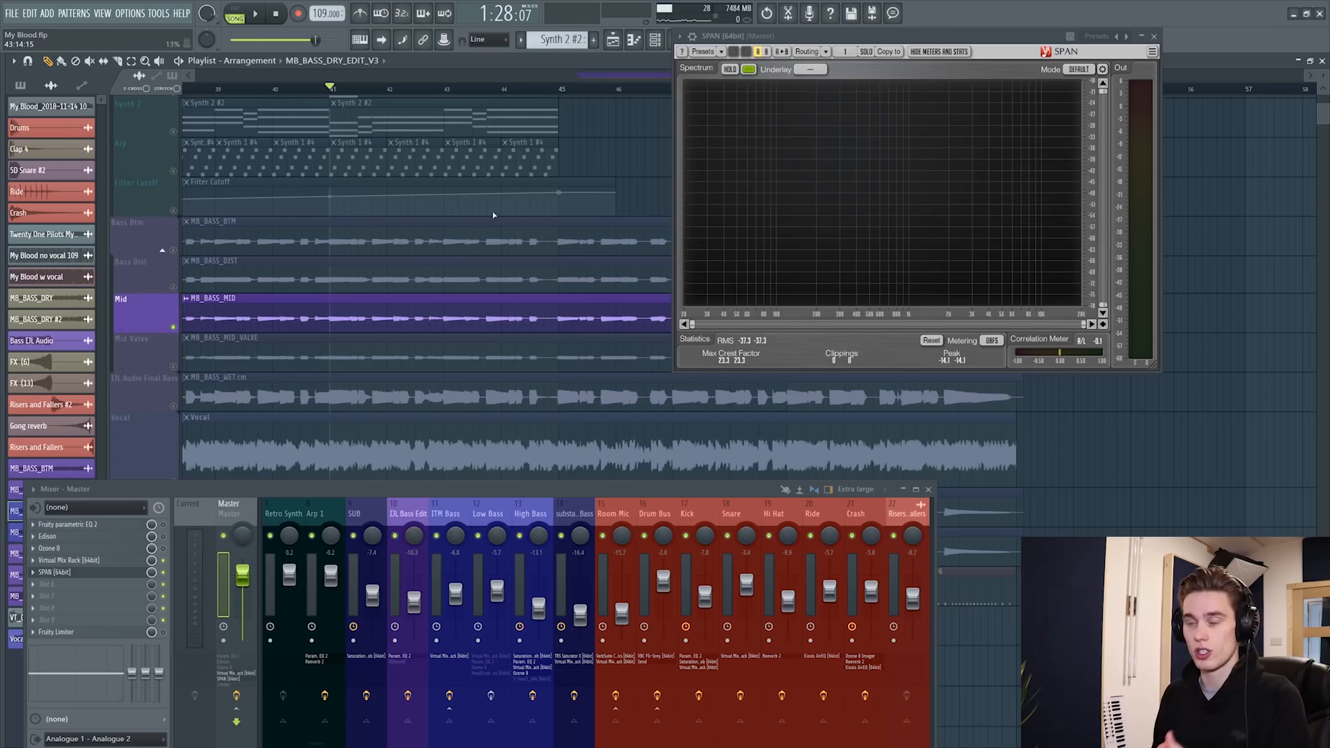
key("space")
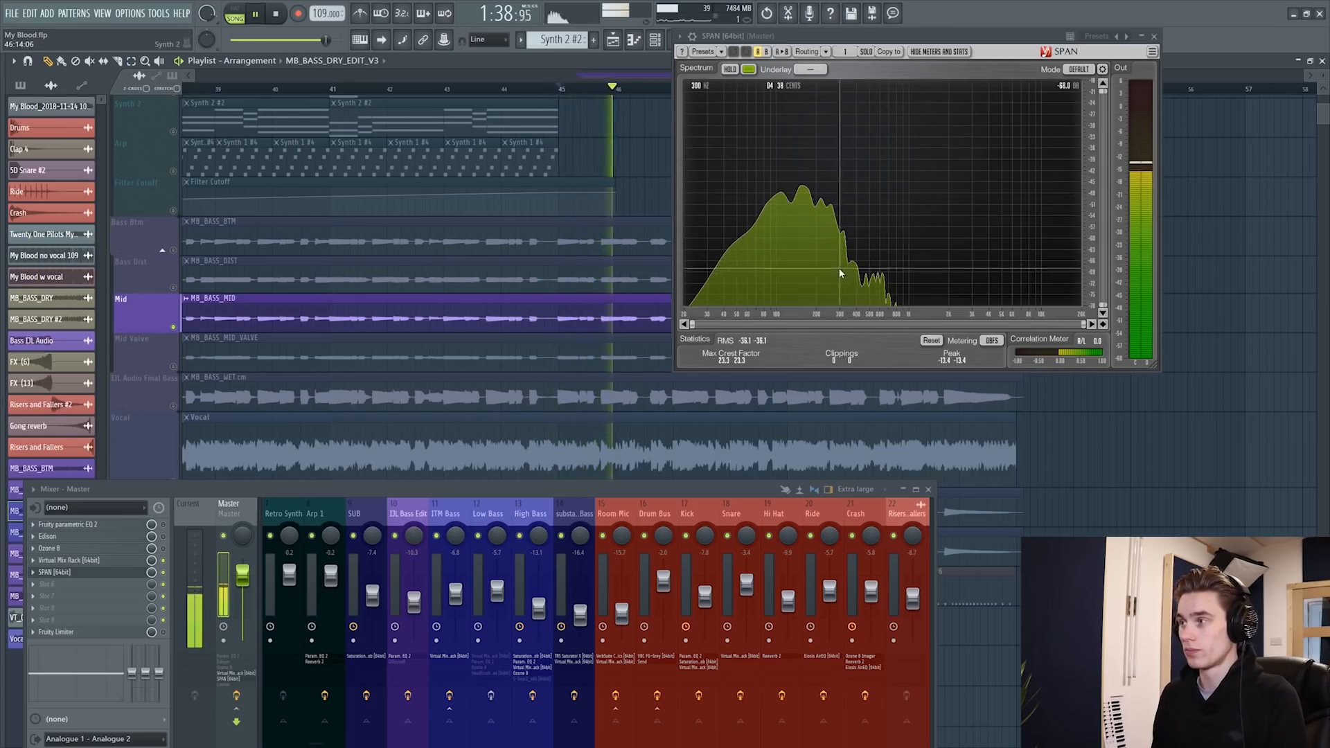
key("space")
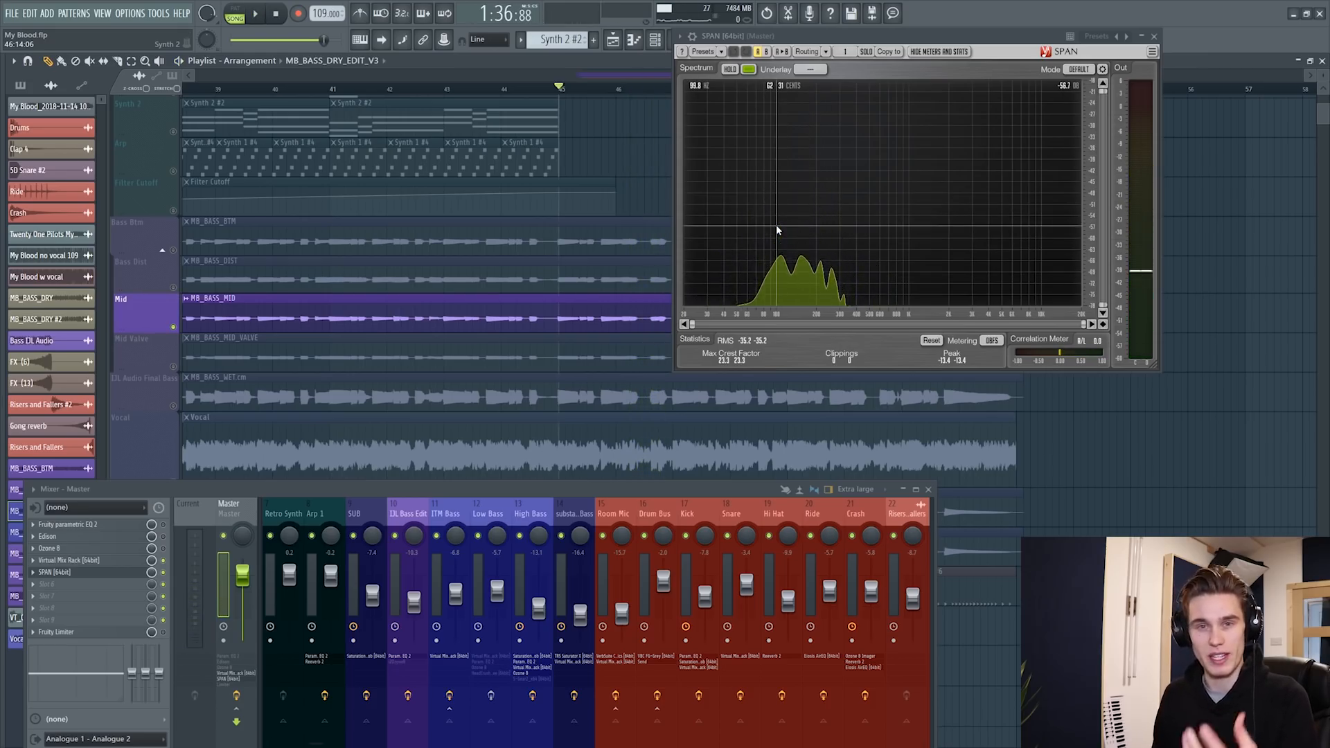
Play the Mid Valve track solo, adding the Mid, Bass Dist and Bass Btm layers one by one to hear how they build up
right_click(174, 366)
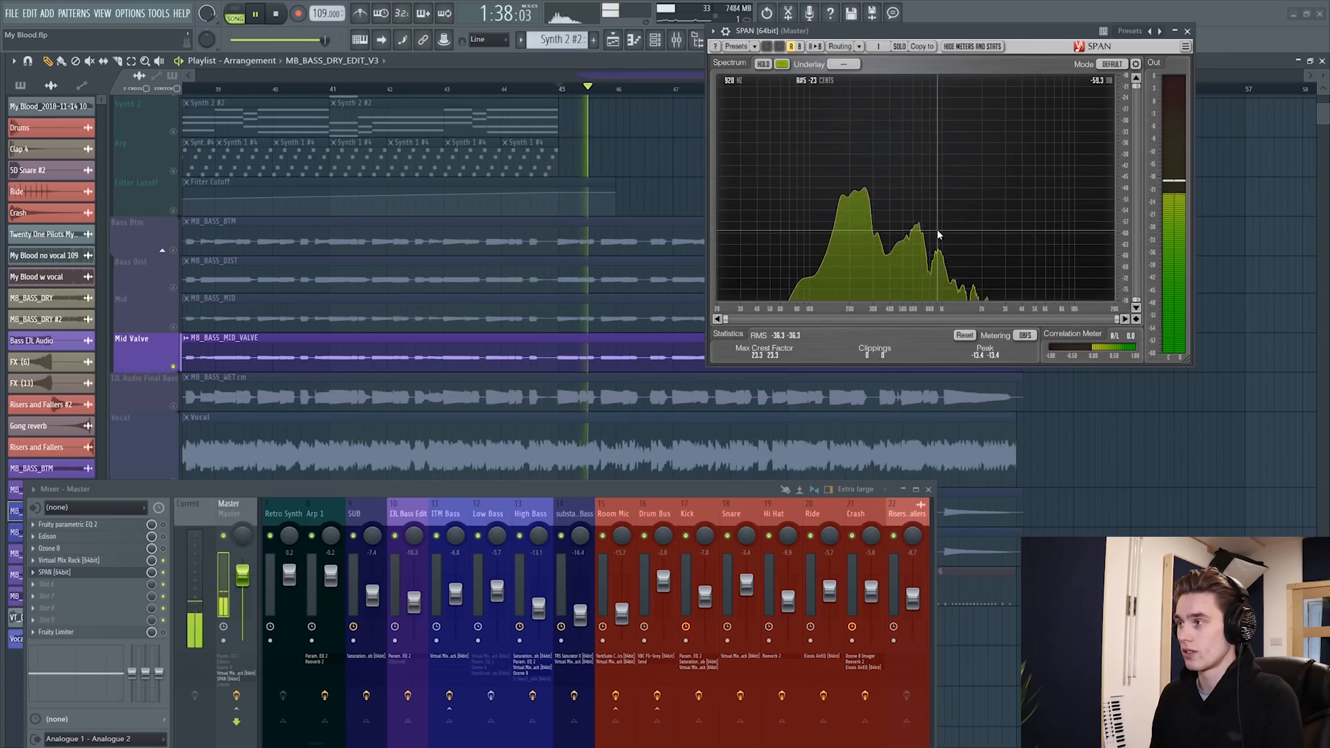
left_click(173, 327)
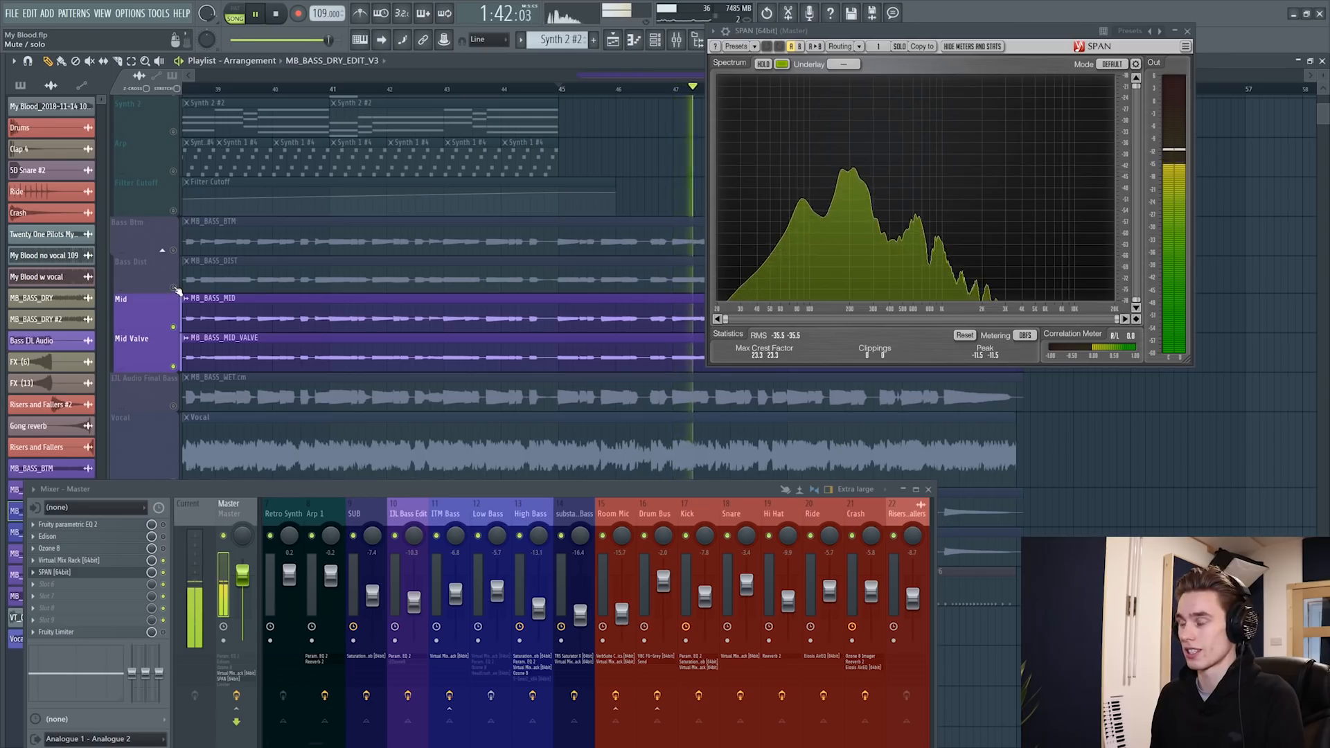
left_click(173, 287)
left_click(173, 250)
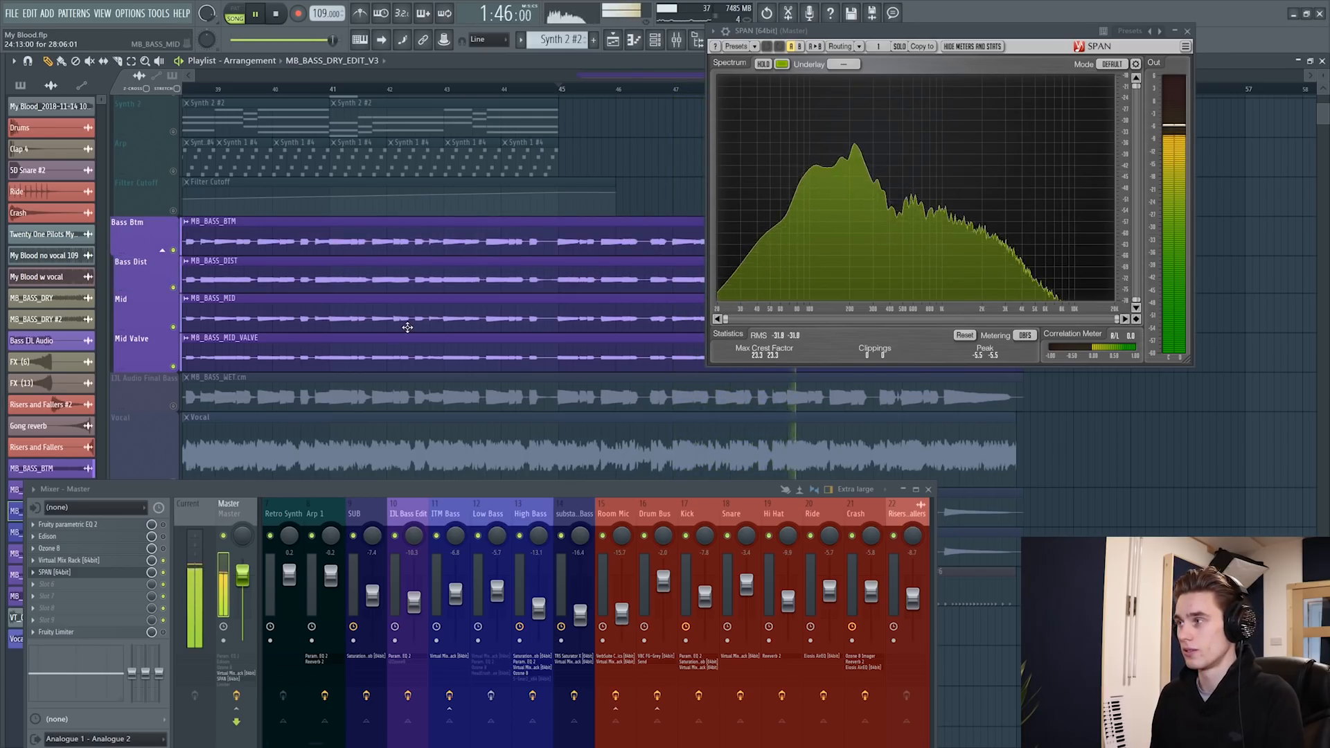
key("space")
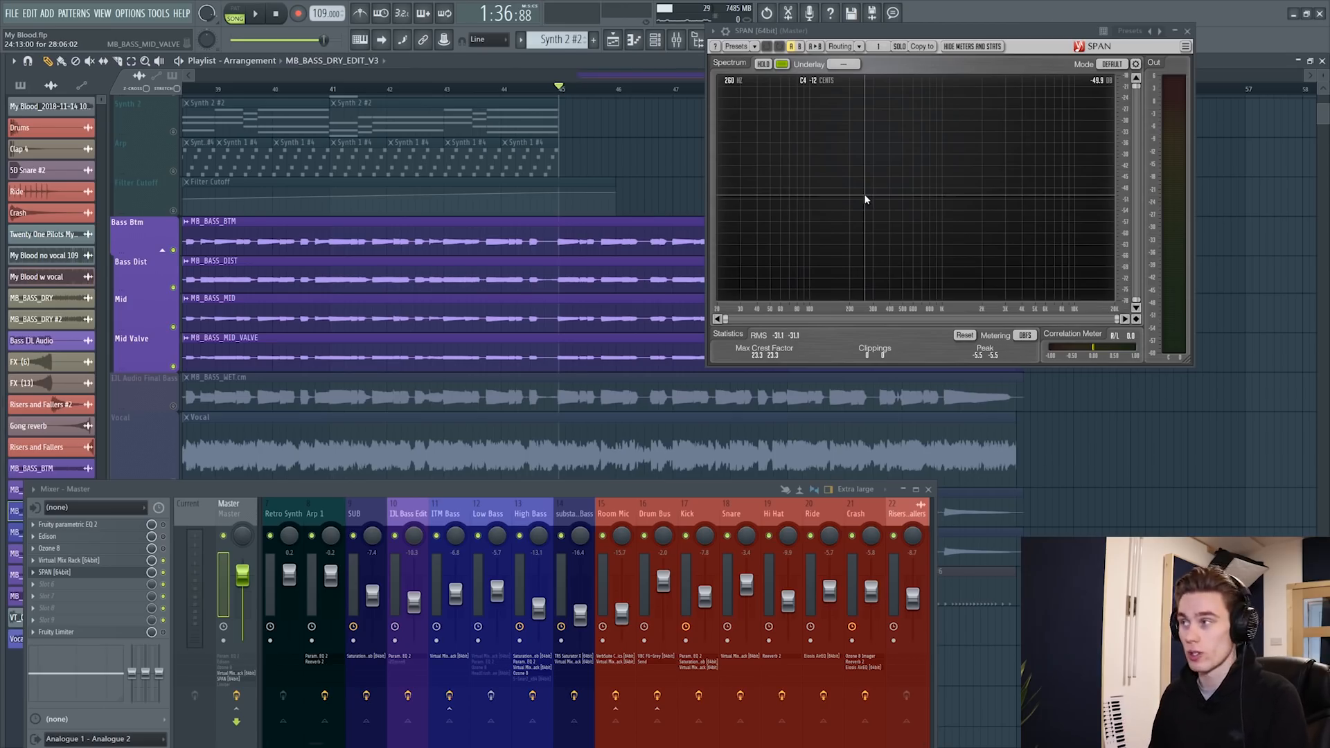
Close the SPAN analyser, solo the Dry Bass Low track and enlarge the playlist tracks vertically
left_click(1189, 33)
scroll(485, 277, "down", 2)
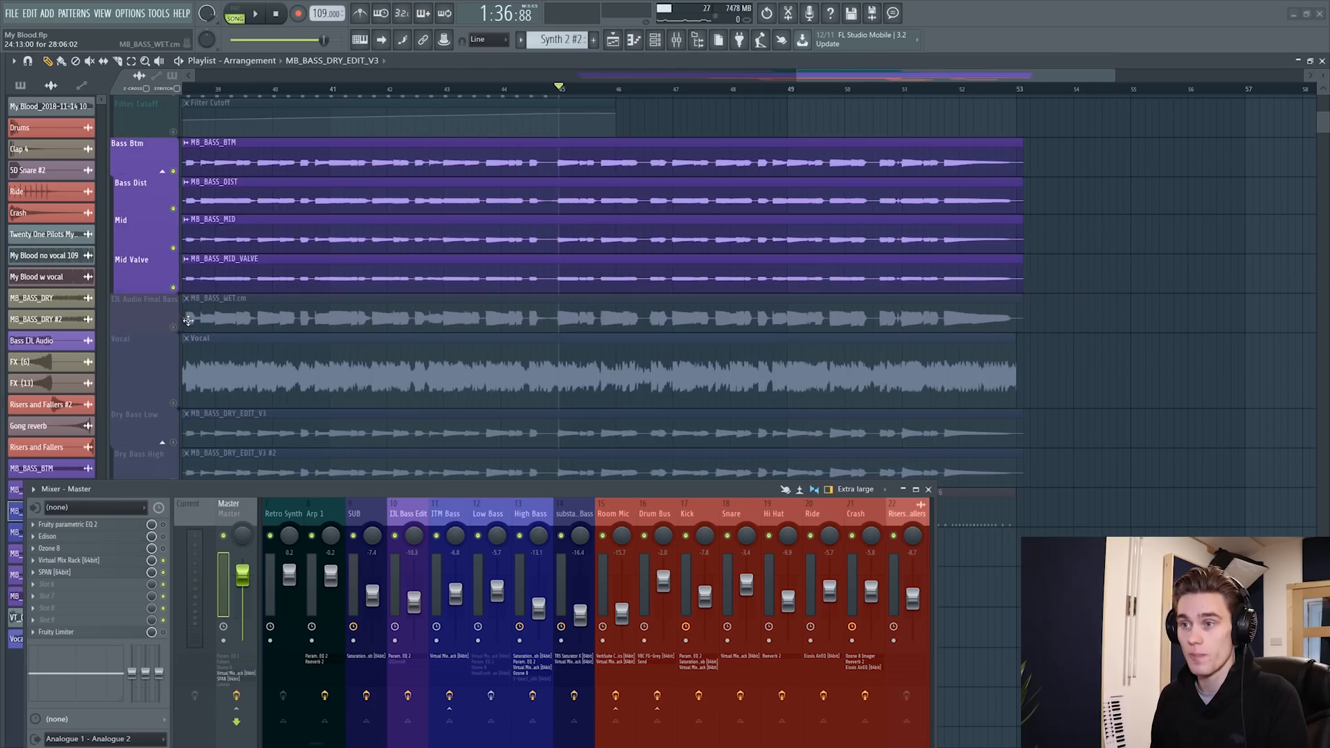
scroll(180, 322, "down", 3)
left_click(173, 295)
scroll(554, 272, "up", 1, "alt")
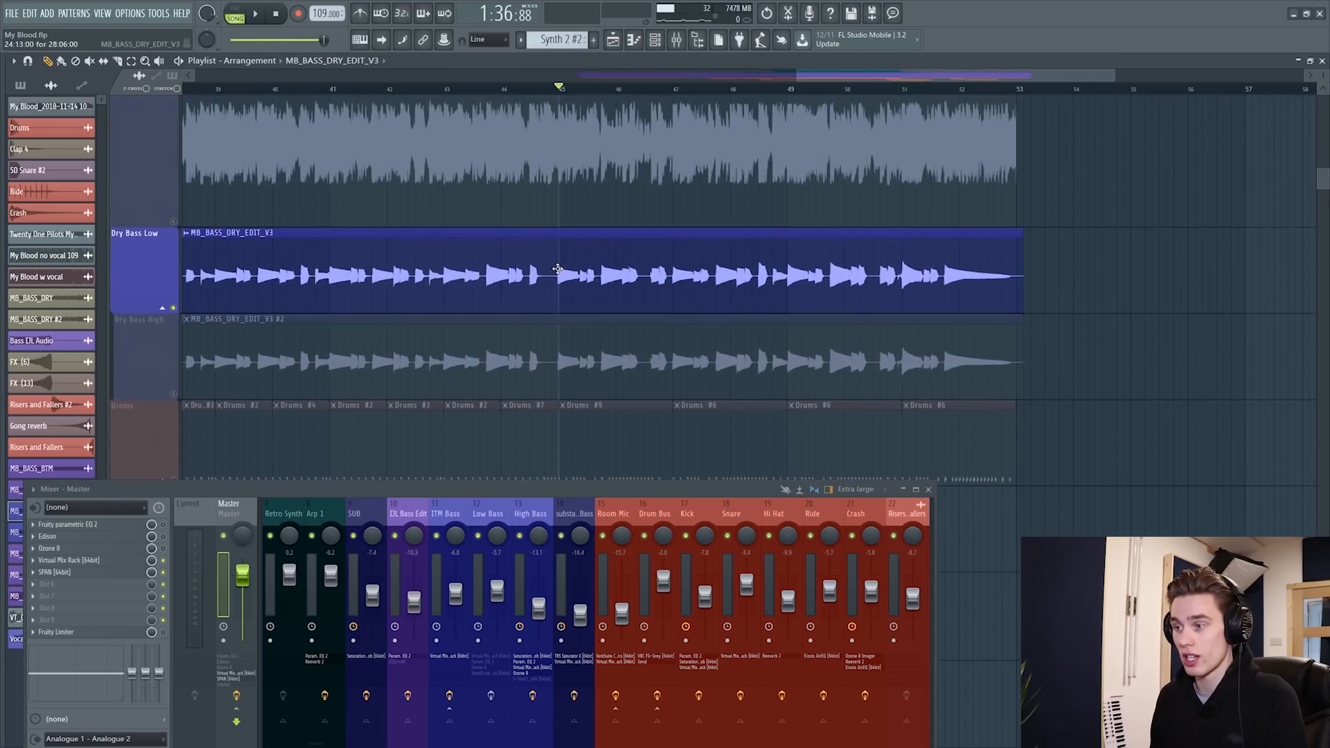
Select the Low Bass mixer channel and listen to the low dry bass from bar 45
left_click(475, 508)
key("space")
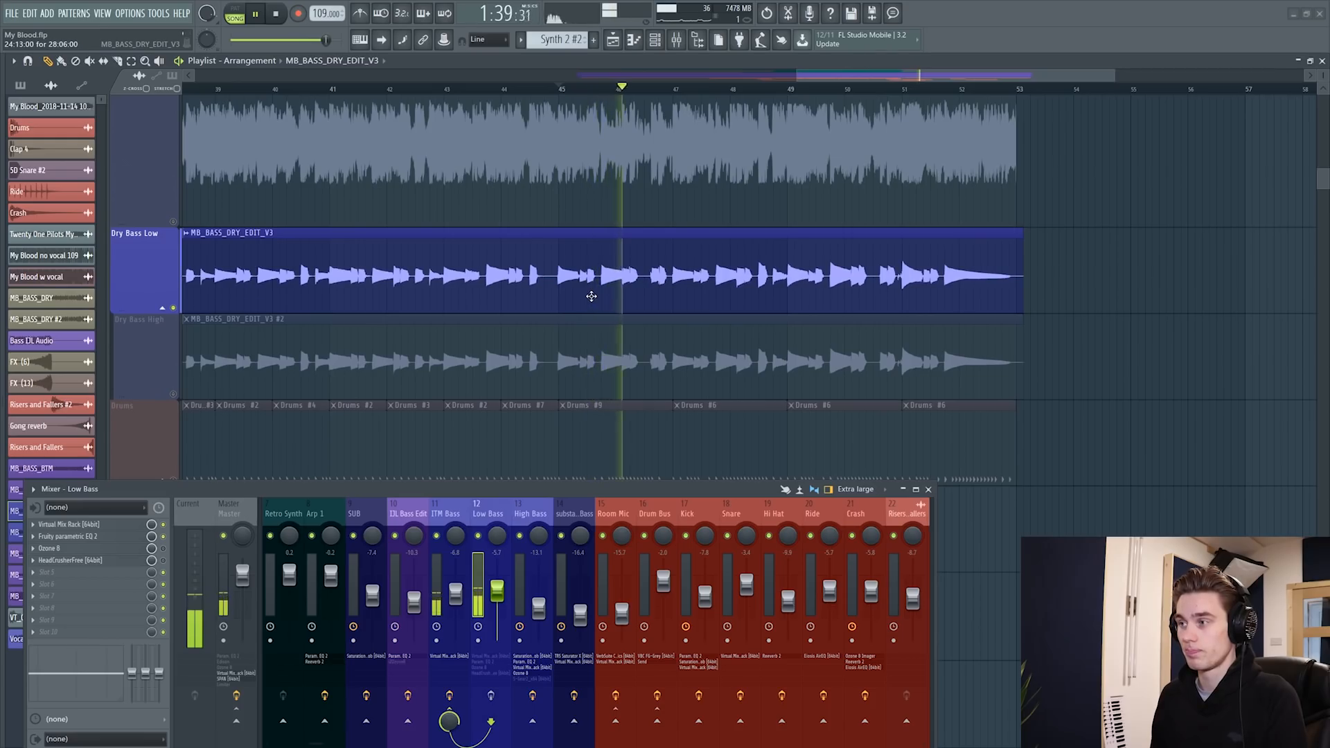
key("space")
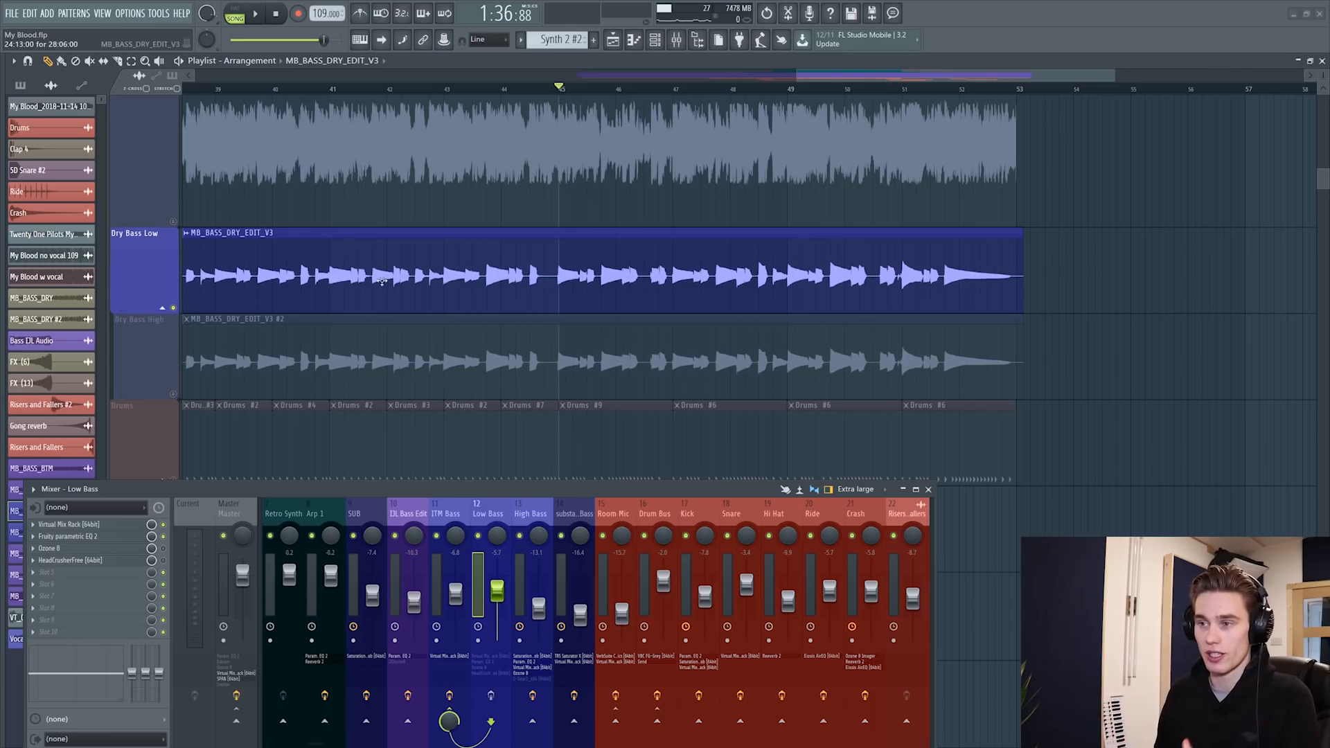
Enable the Dry Bass High track alongside the Dry Bass Low track
left_click(174, 393)
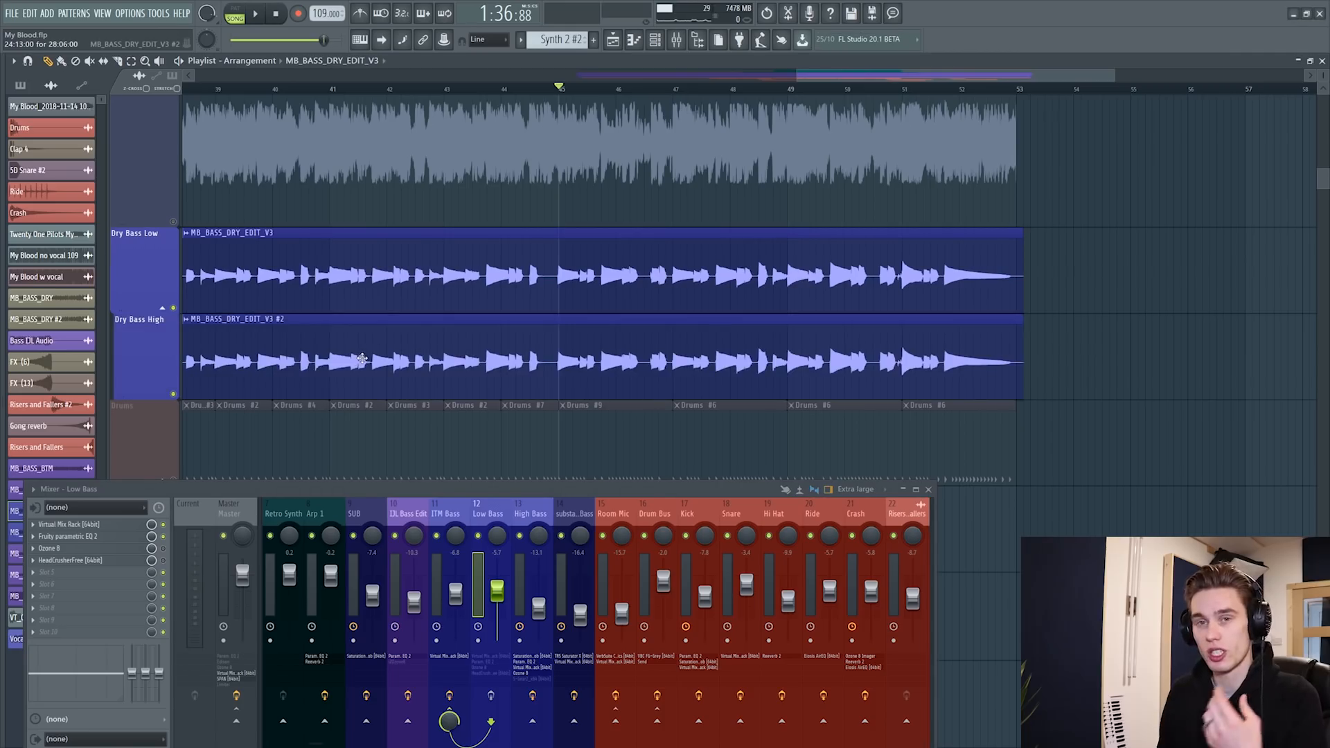
left_click(173, 394)
left_click(173, 394)
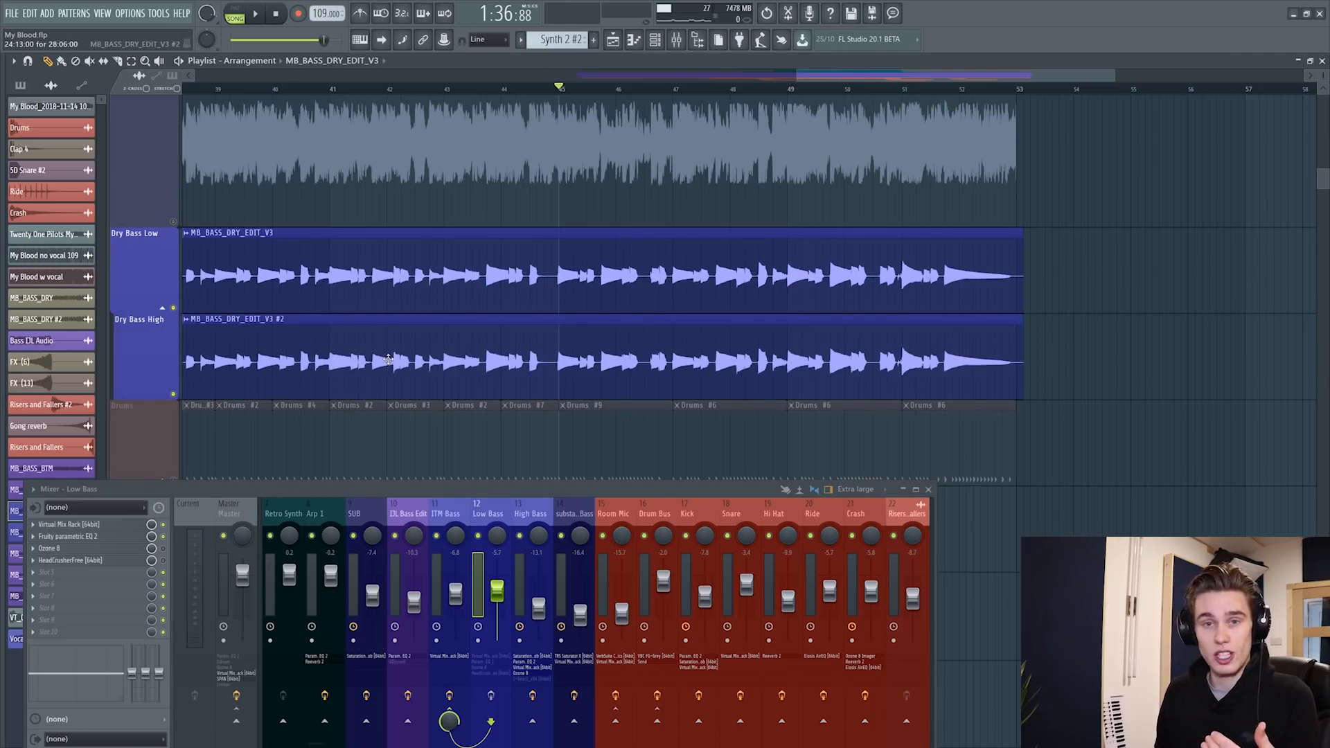
View the channel settings of the MB_BASS_DRY_EDIT_V3 and MB_BASS_DRY_EDIT_V3 #2 clips, closing each window again
double_click(382, 293)
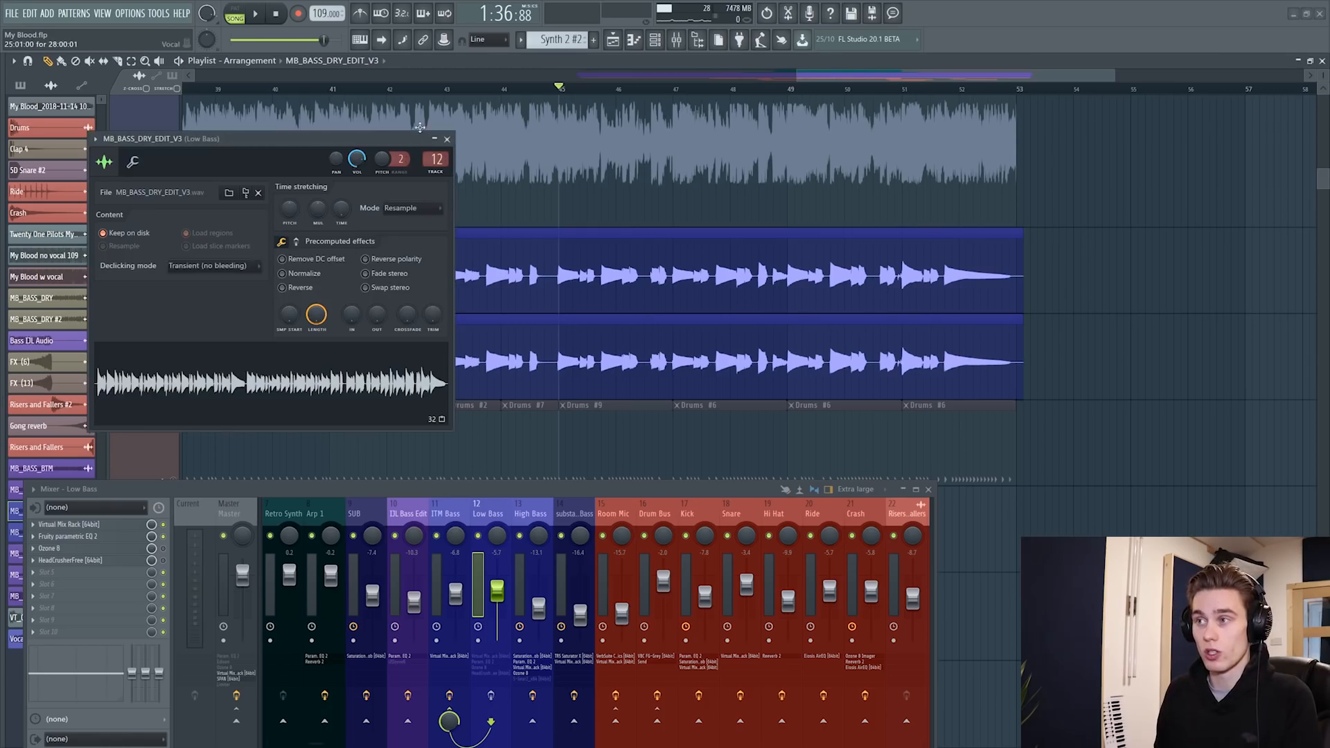
left_click(447, 140)
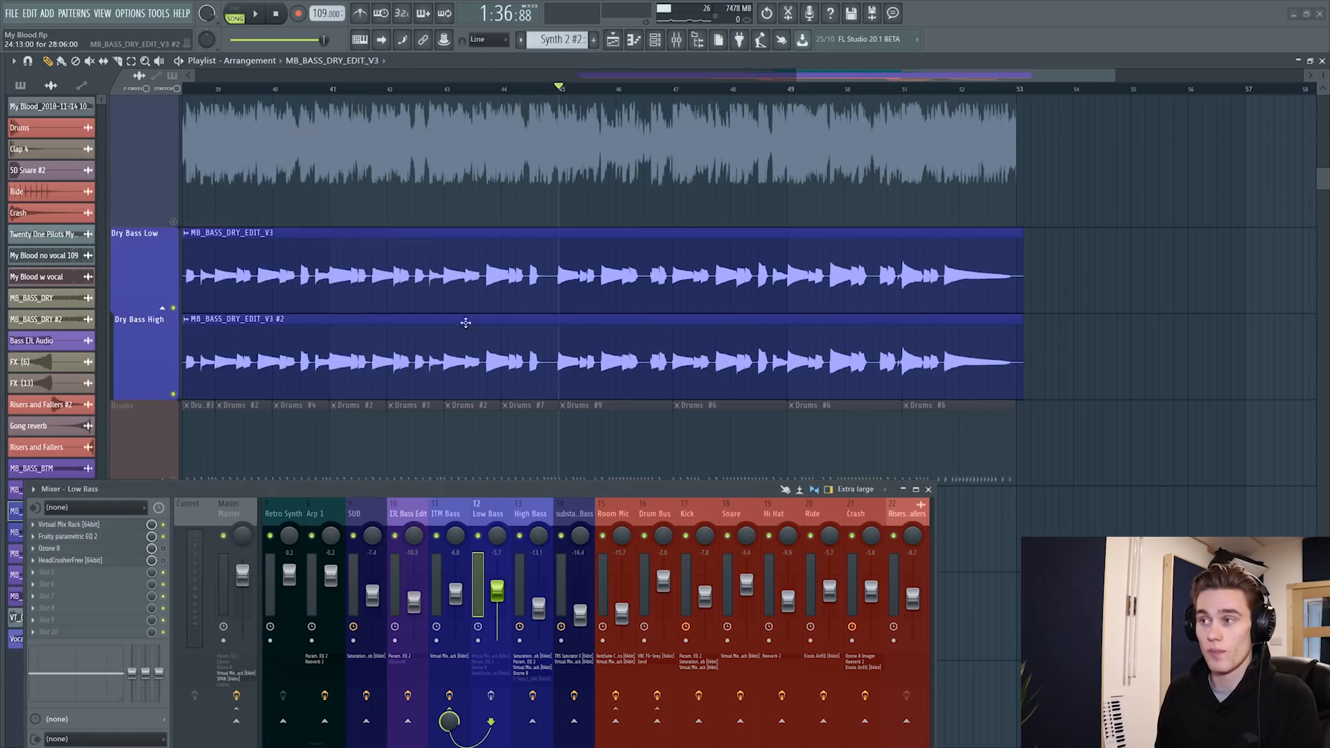
double_click(463, 337)
left_click(379, 78)
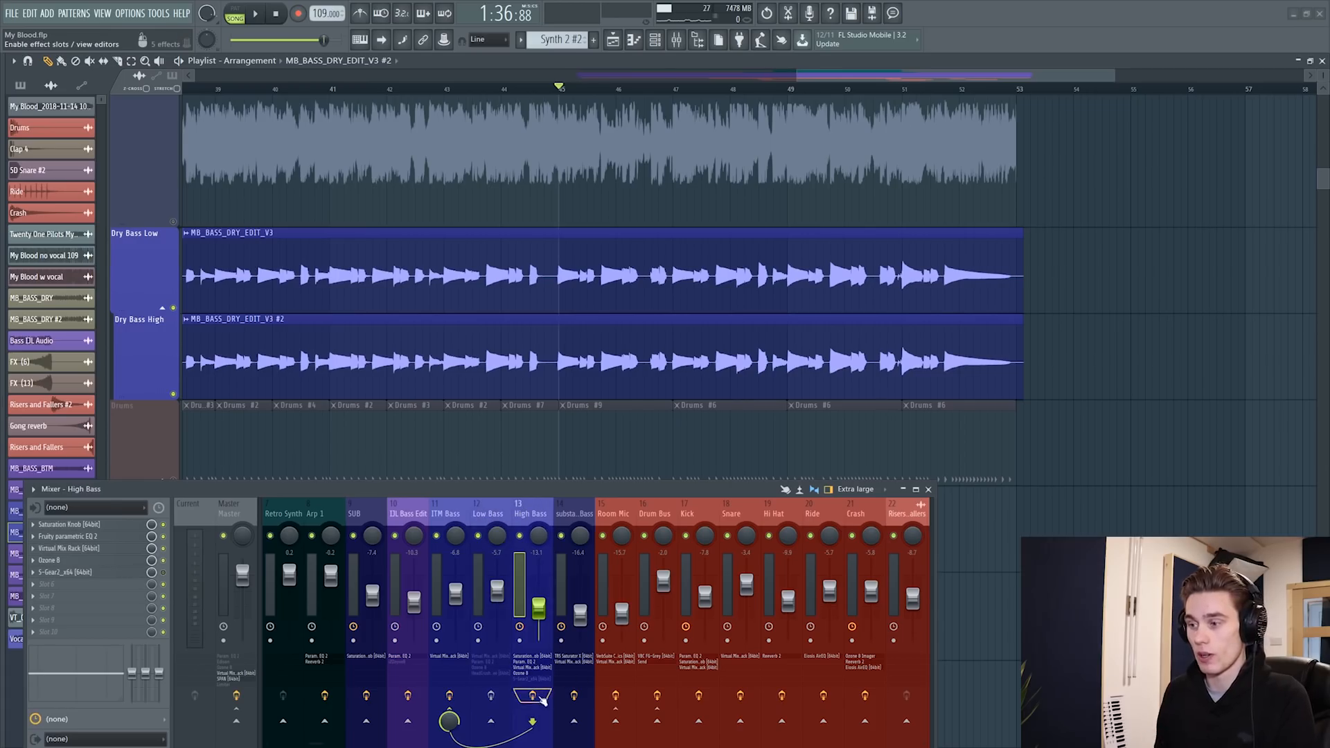
Play the dry bass while muting the Low Bass and High Bass mixer channels in turn, leaving only Low Bass active and selected
key("space")
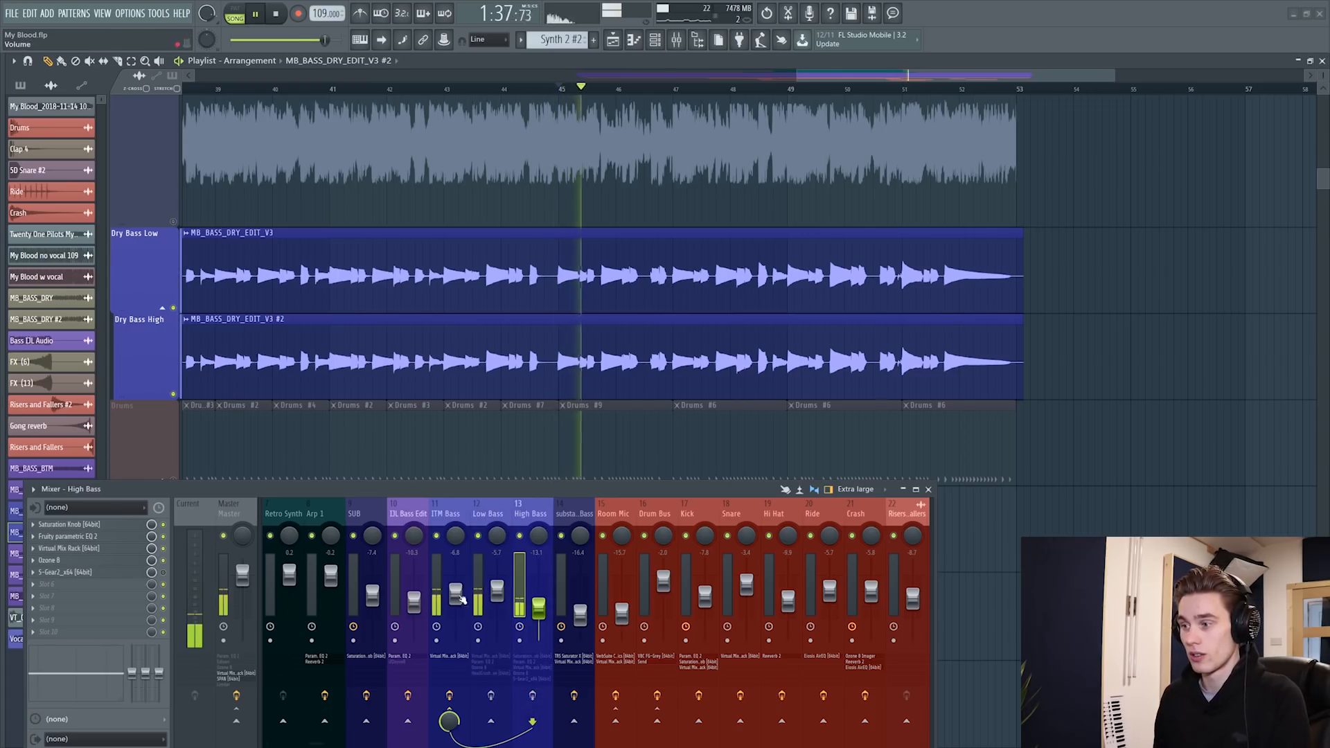
left_click(478, 536)
left_click(519, 536)
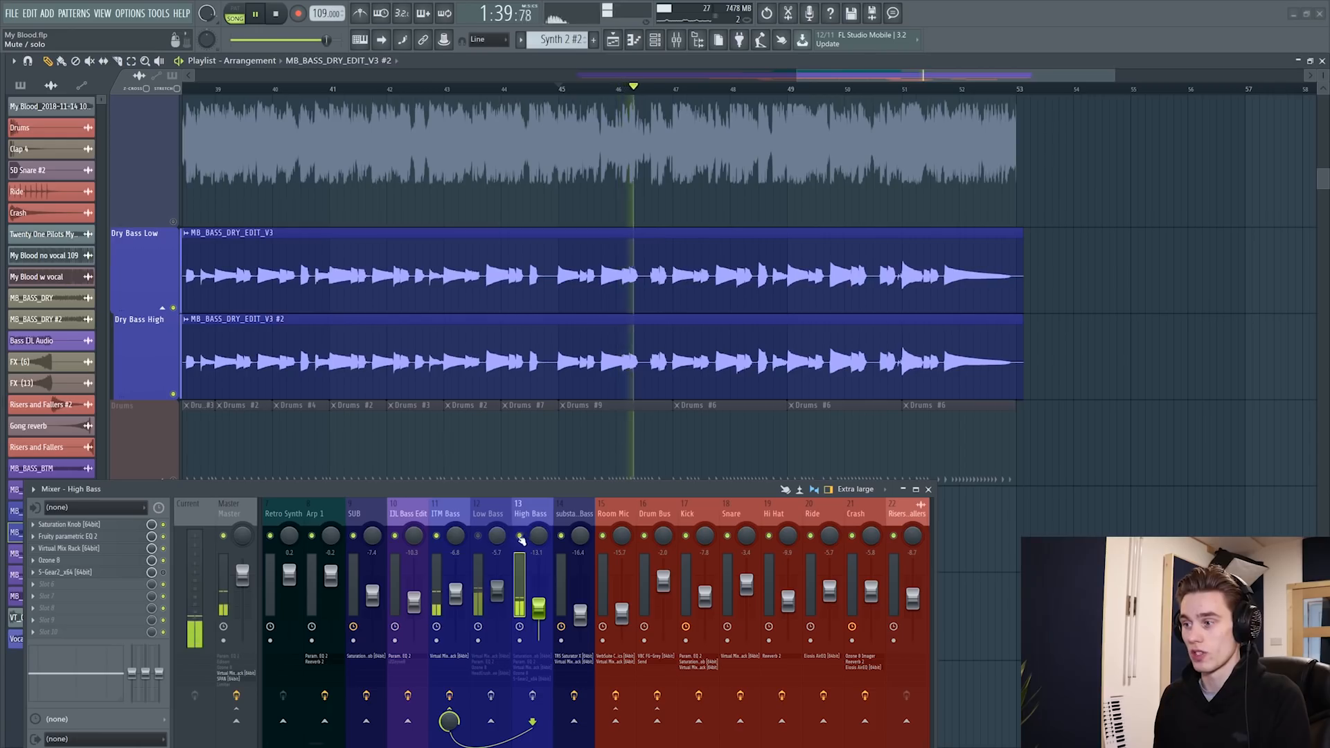
key("space")
left_click(520, 535)
left_click(478, 535)
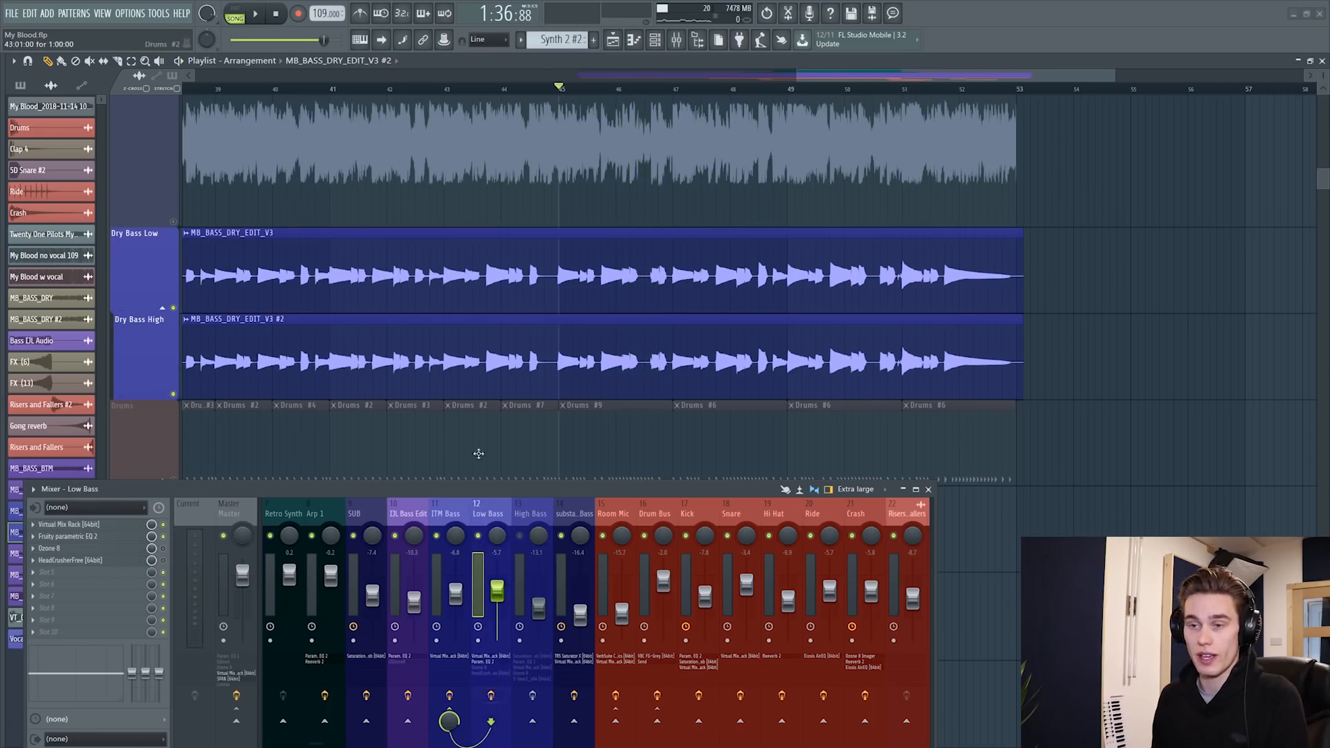
View the Virtual Mix Rack settings on the Low Bass channel and listen to the channel with its effects bypassed
left_click(70, 524)
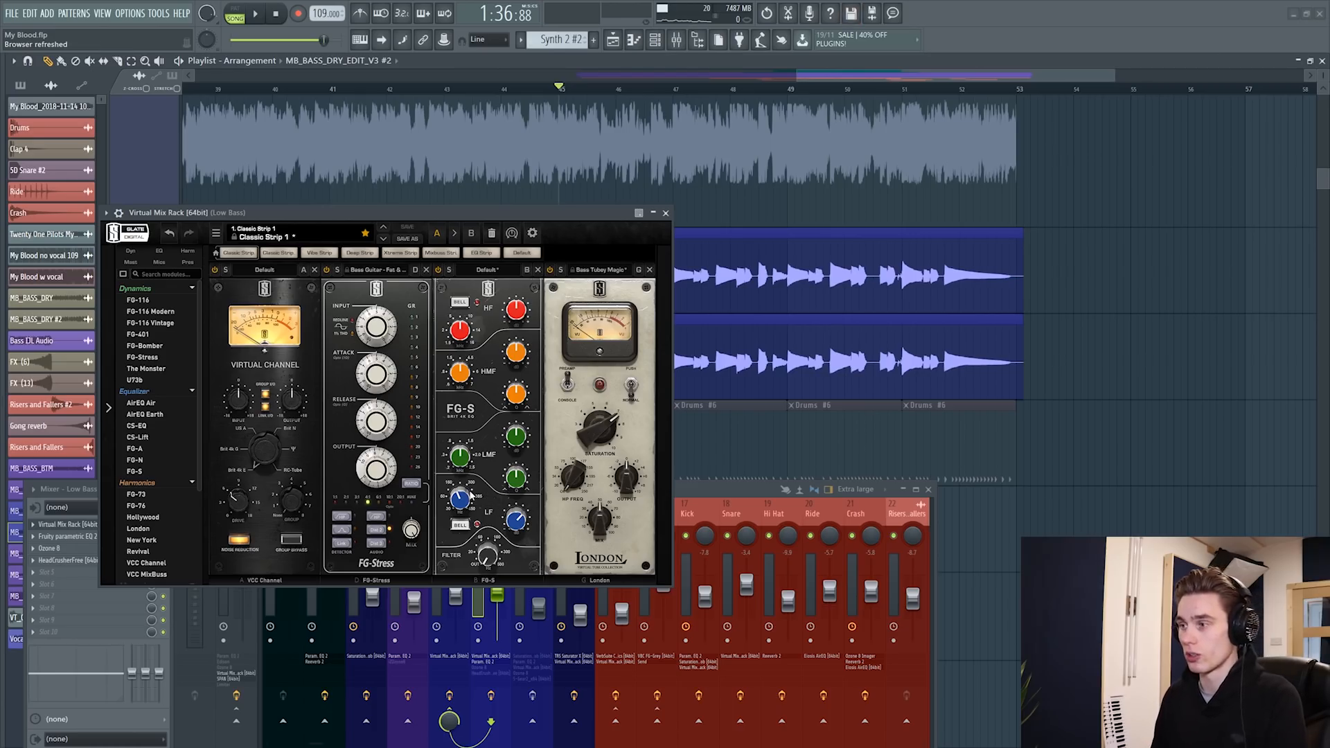
left_click(666, 213)
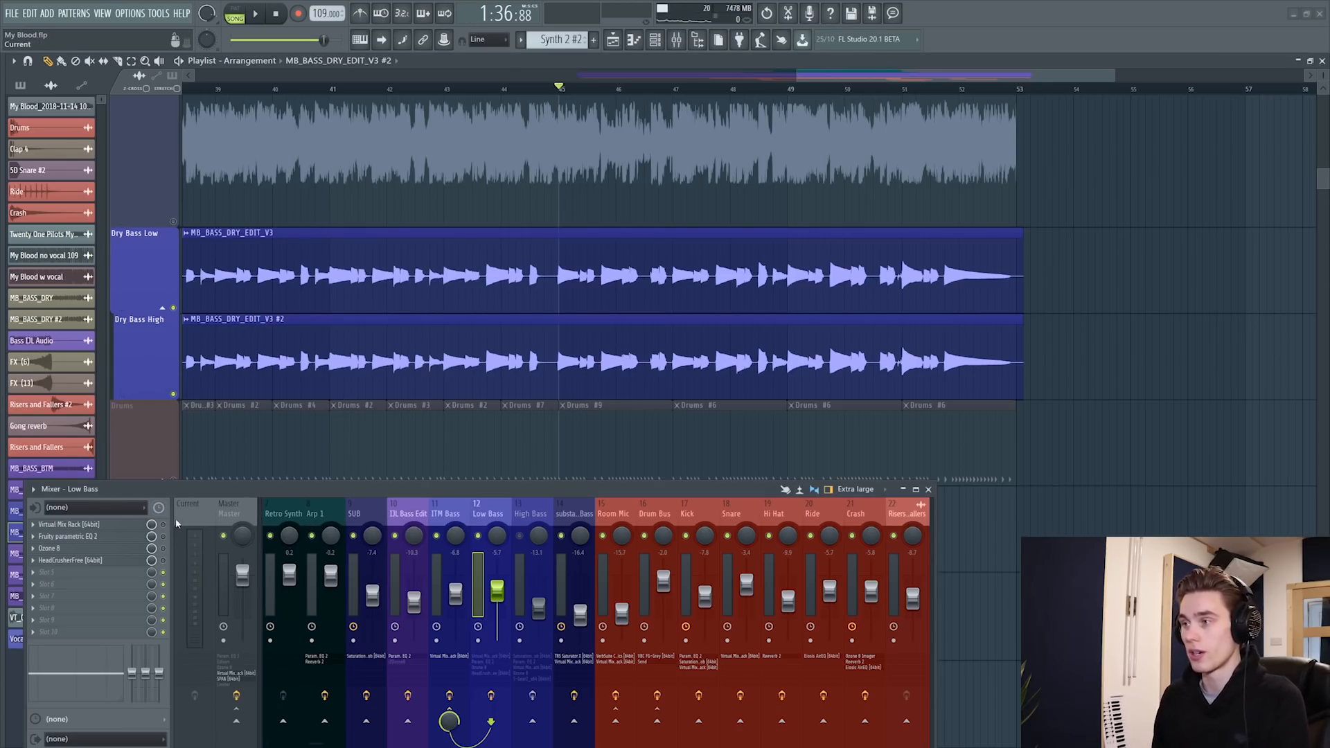
key("space")
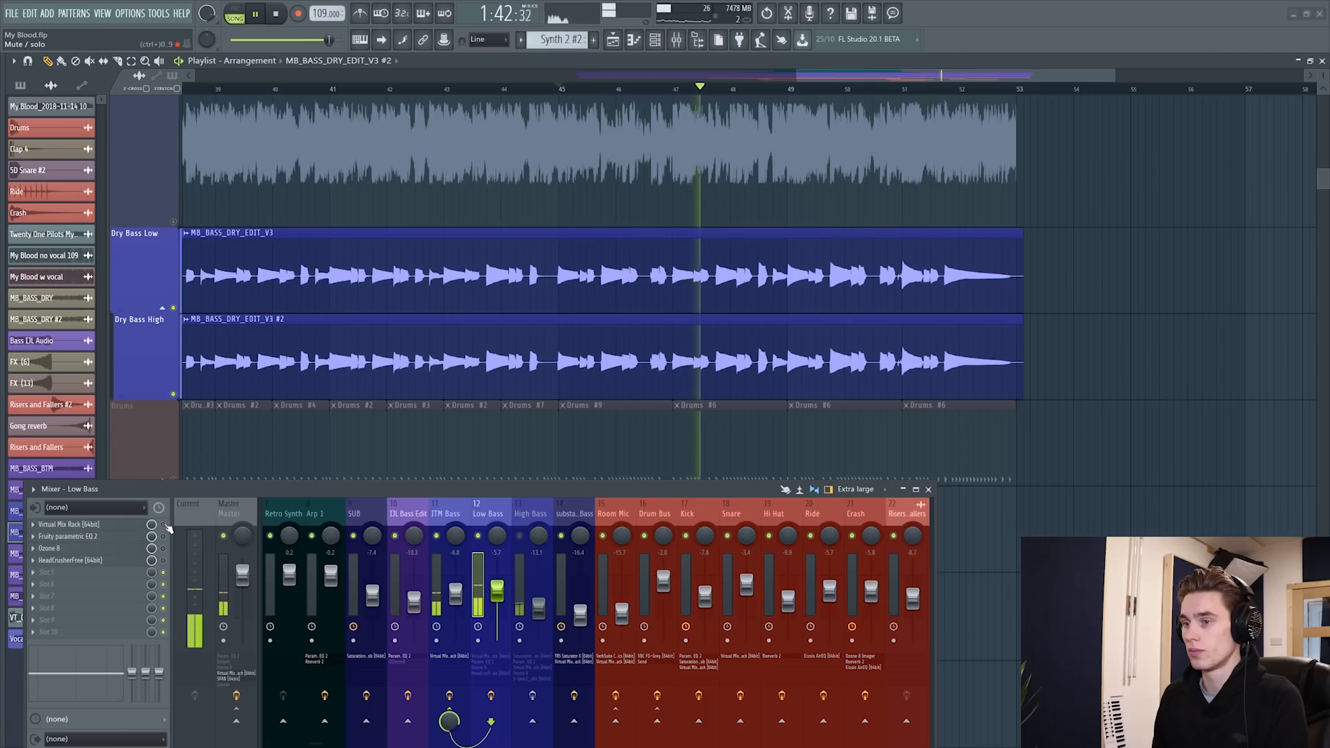
key("space")
Adjust the low-pass band's frequency in the Low Bass channel's Fruity Parametric EQ 2 and close the plugin window
left_click(68, 536)
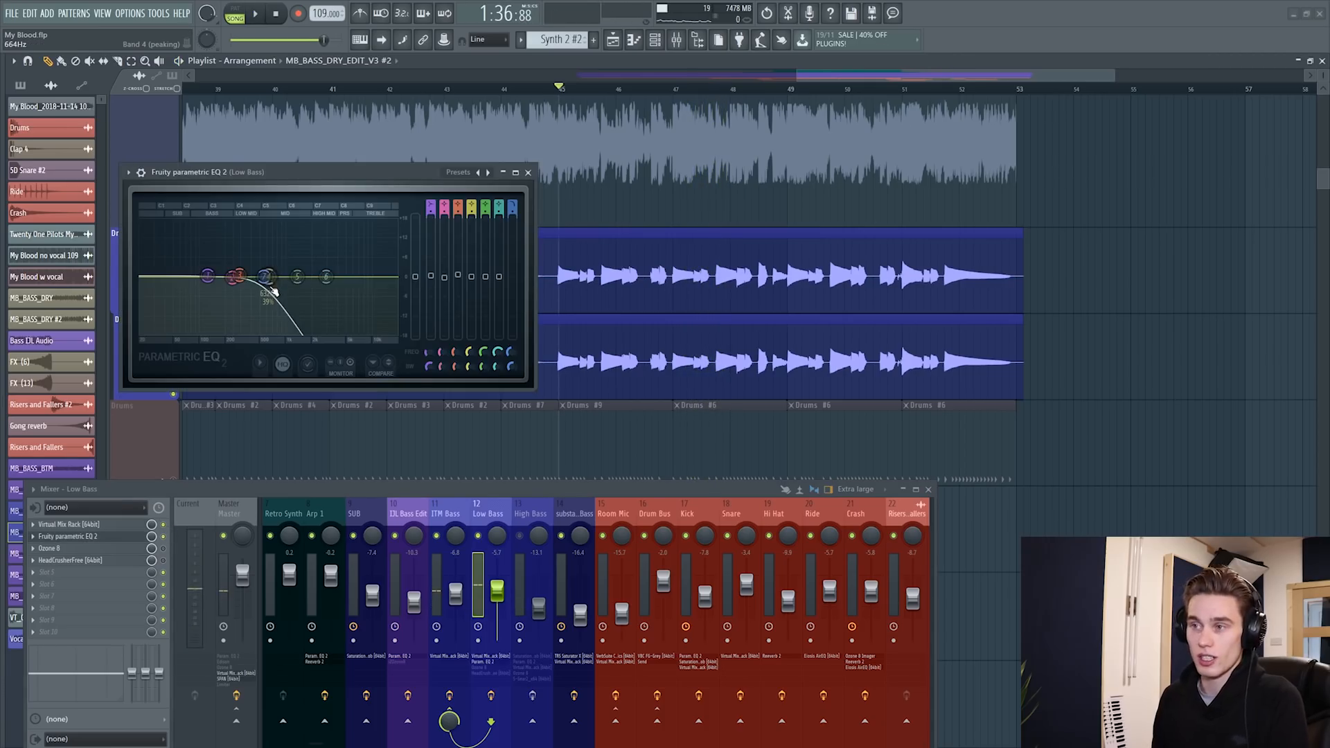
mouse_move(268, 276)
left_mouse_down()
mouse_move(297, 276)
mouse_move(262, 277)
left_mouse_up()
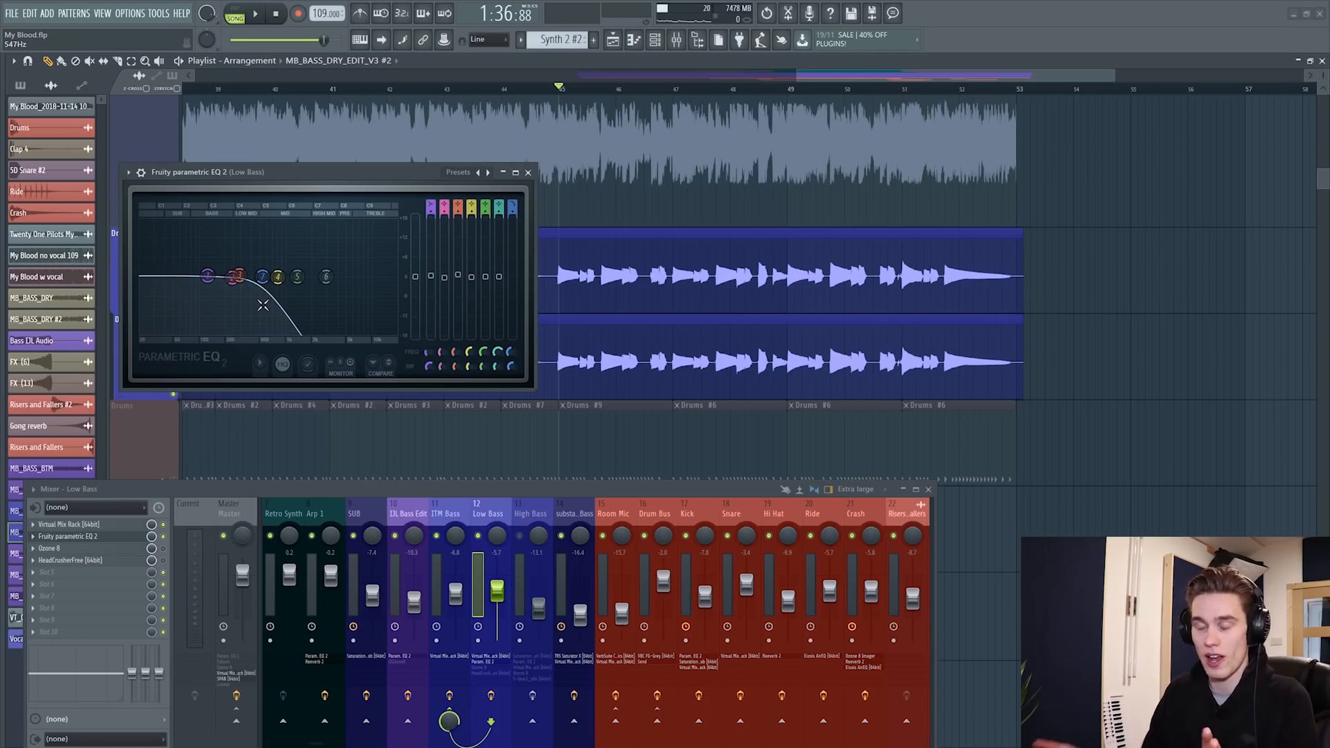
left_click_drag(263, 284, 266, 284)
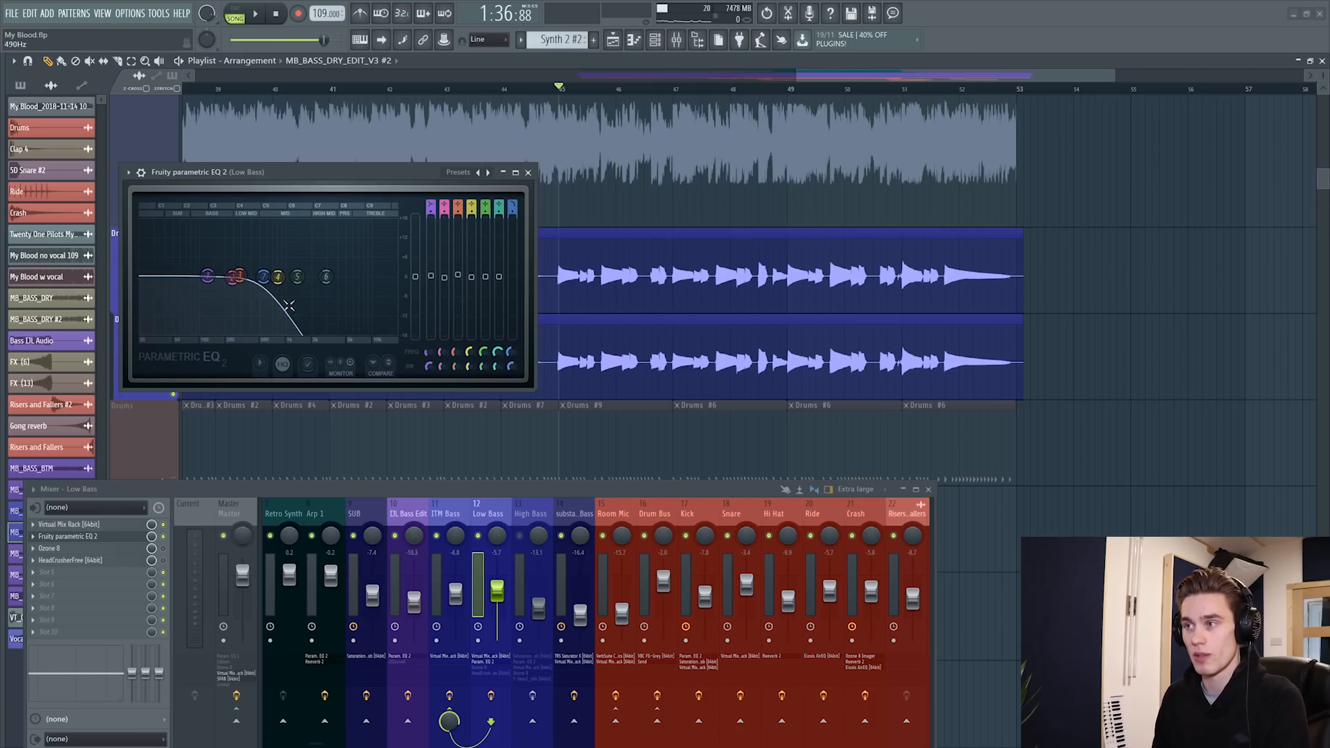
left_click(526, 173)
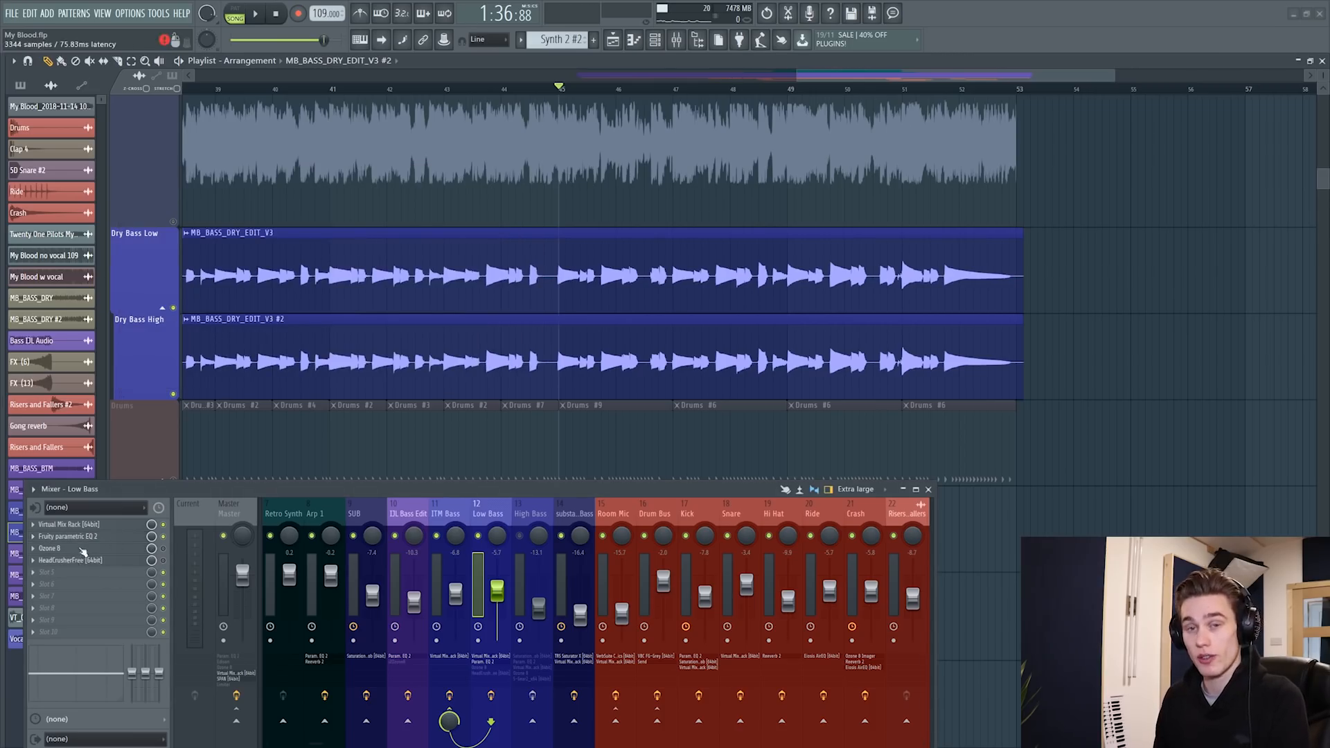
Compare the low dry bass by ear with HeadCrusherFree enabled and disabled on the Low Bass channel
left_click(164, 561)
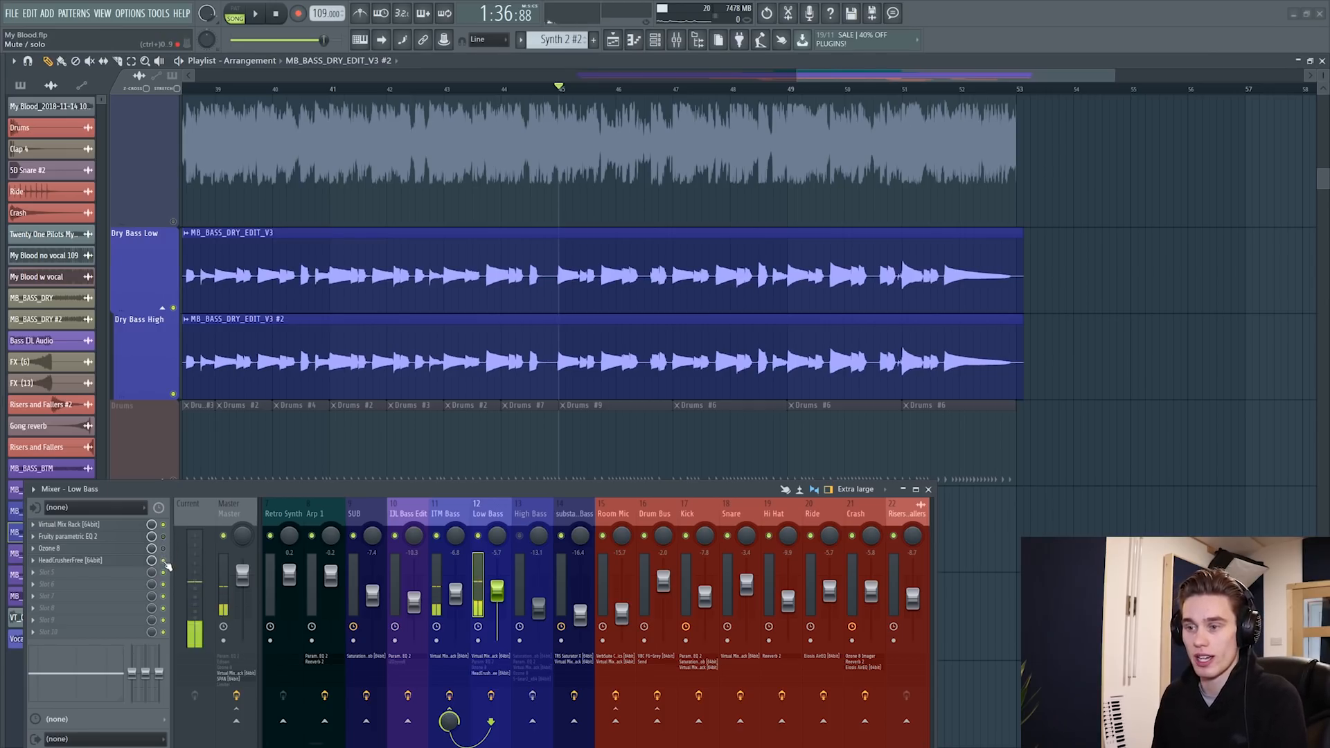
key("space")
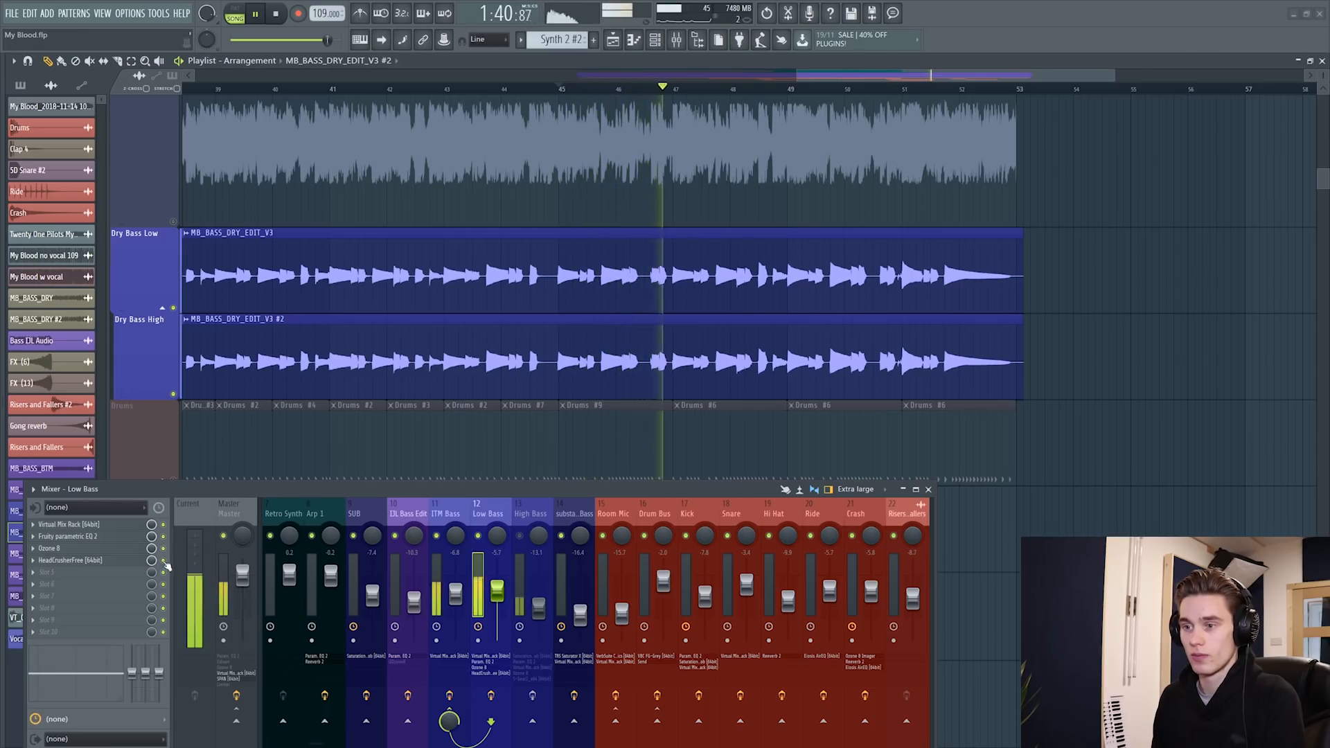
key("space")
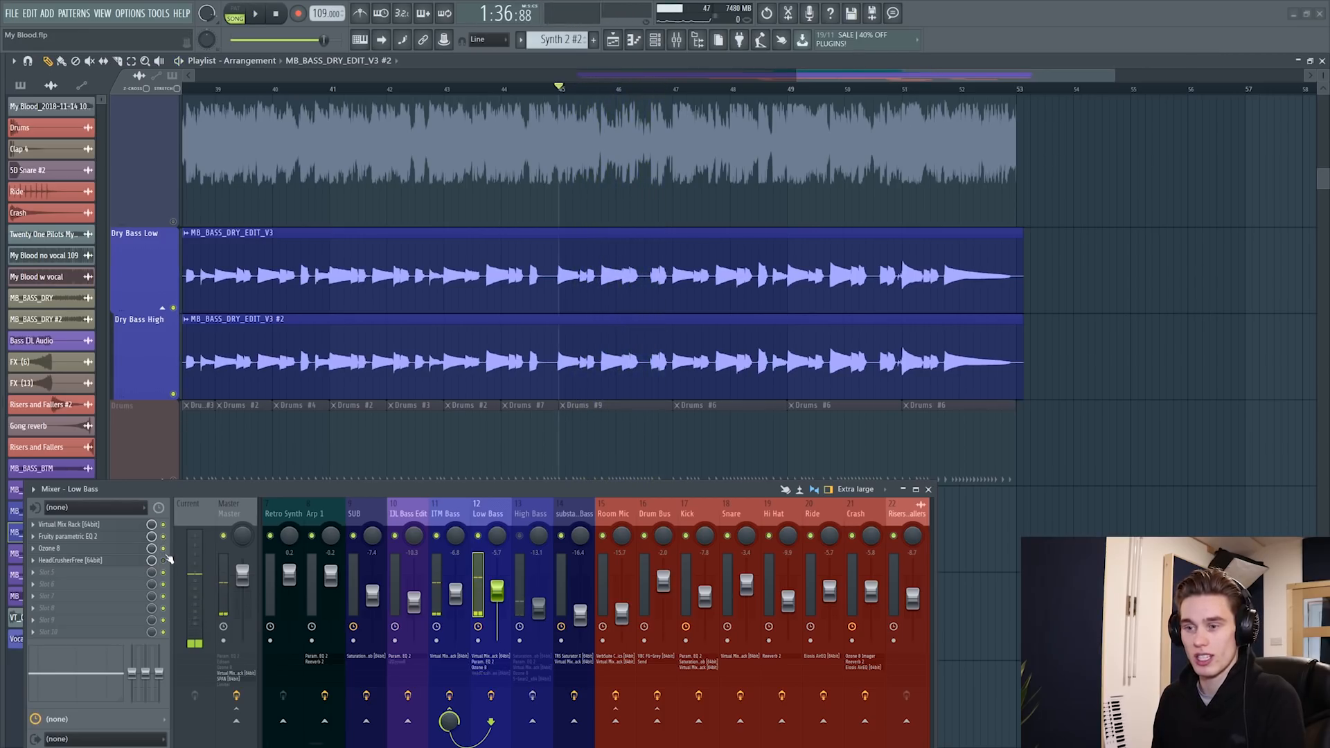
key("space")
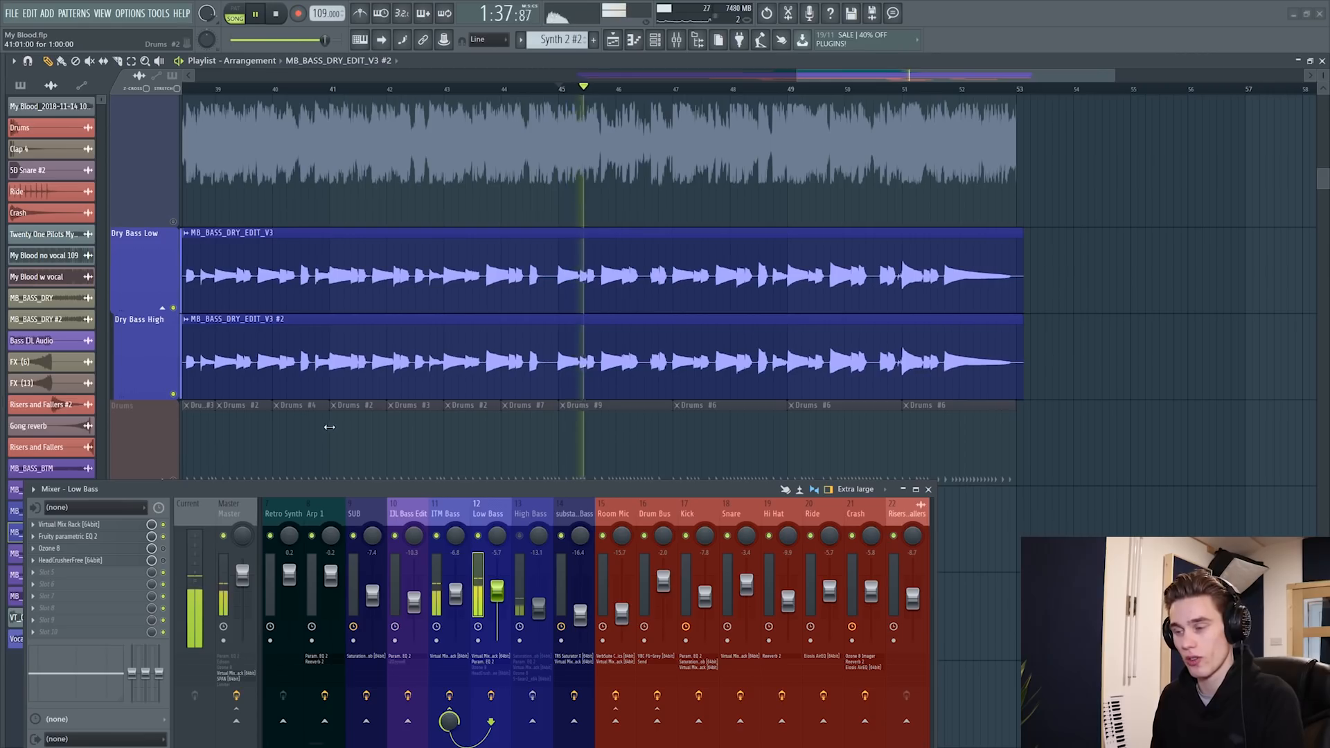
key("space")
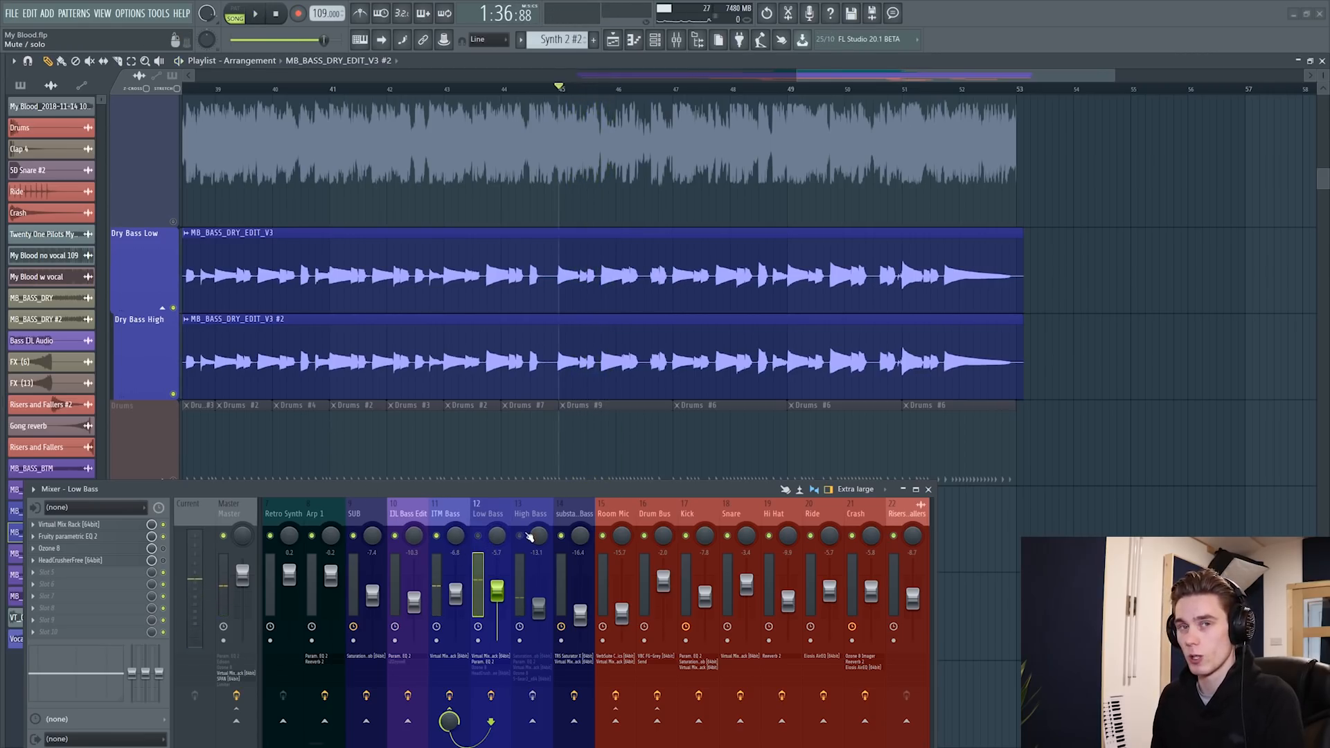
Bypass the High Bass channel's effects, raise its volume to -0.3 dB and listen to the high dry bass alone
left_click(526, 516)
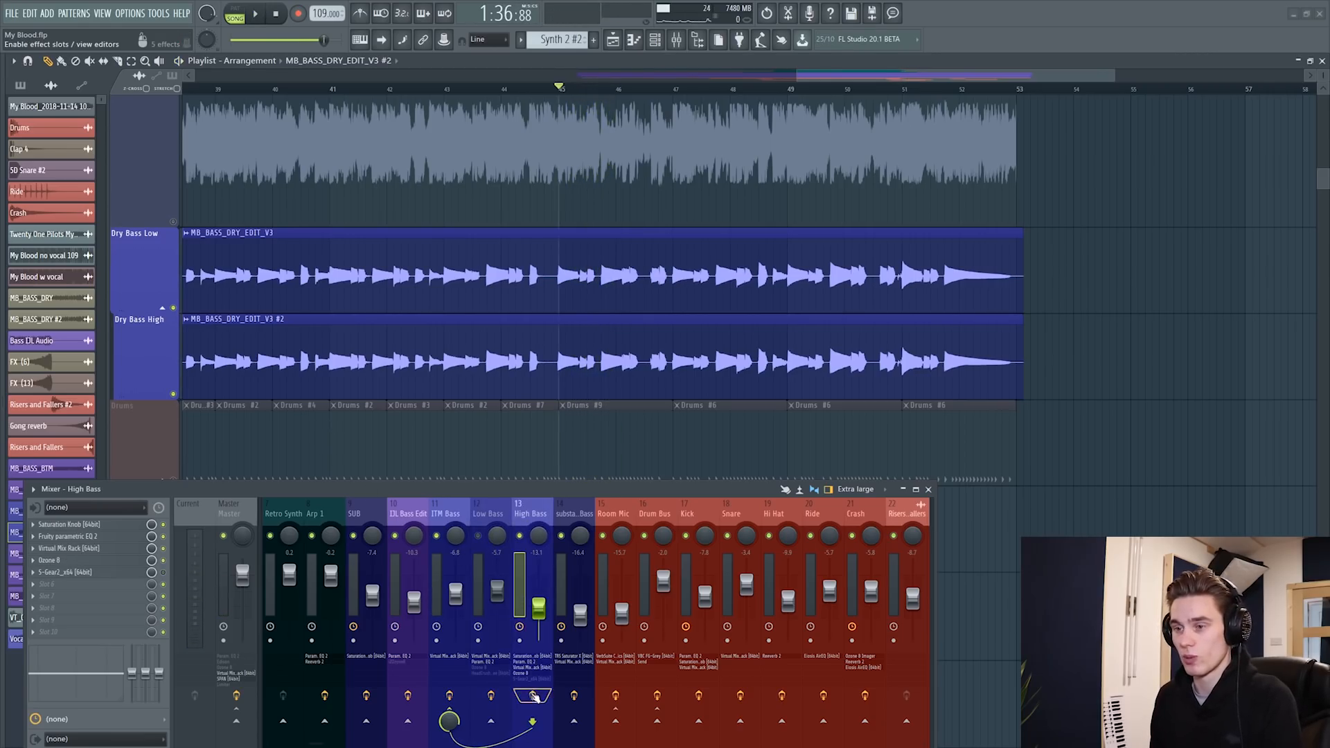
left_click_drag(166, 561, 157, 536)
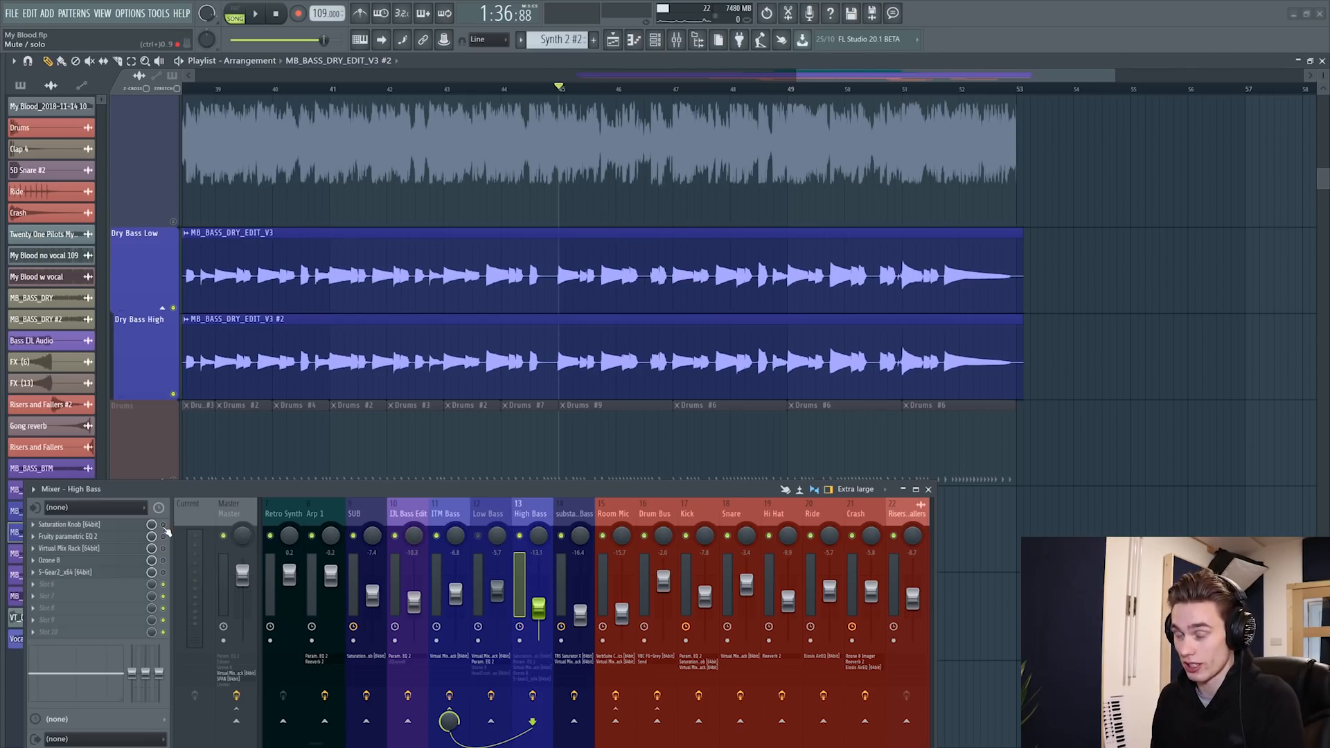
key("space")
key("space")
left_click_drag(537, 609, 539, 591)
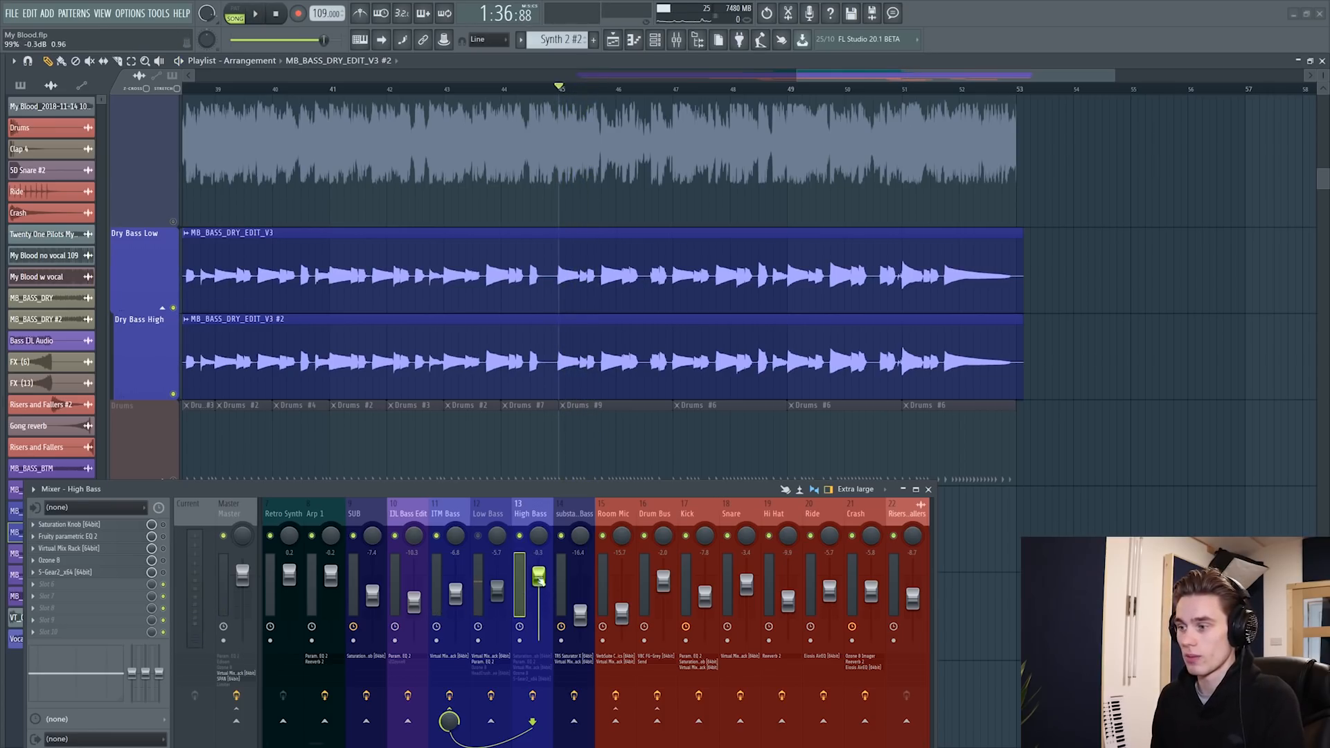
key("space")
Enable the Saturation Knob on the High Bass channel during playback and check its settings, closing its window again
left_click(165, 525)
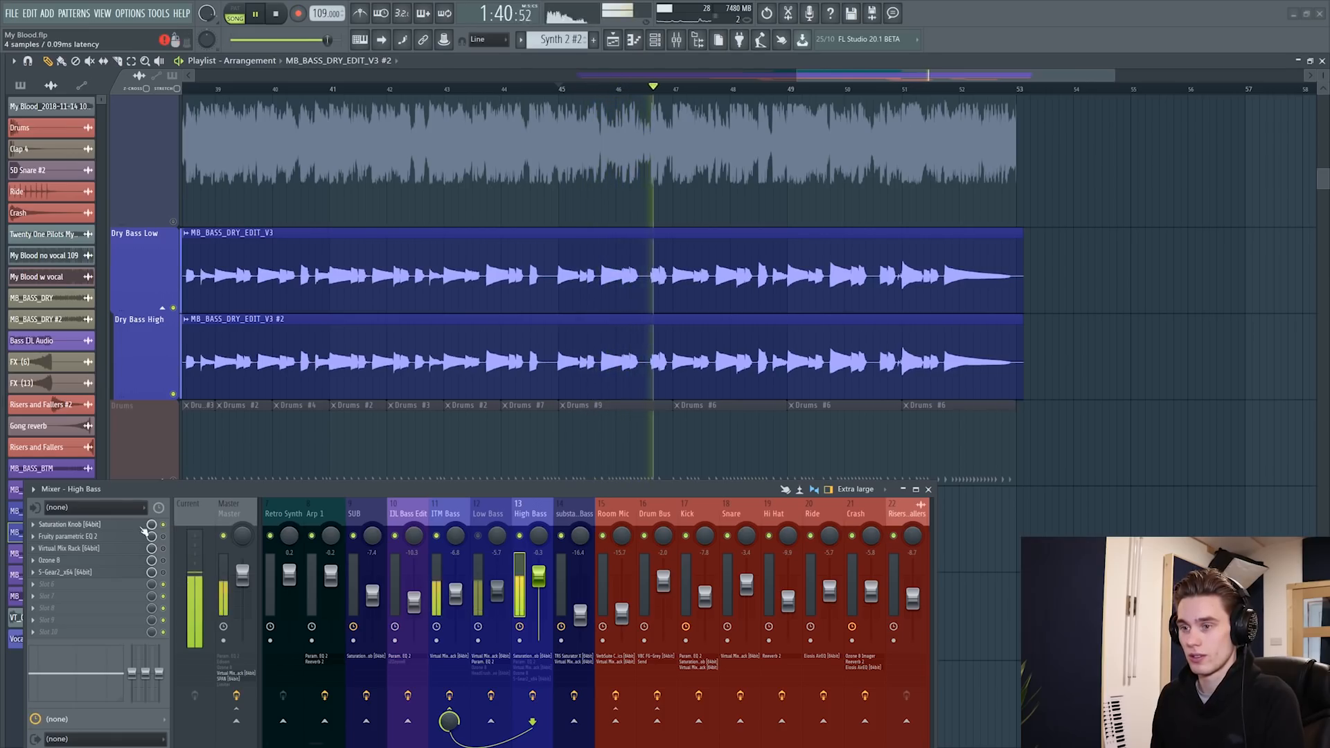
left_click(104, 525)
left_click(303, 174)
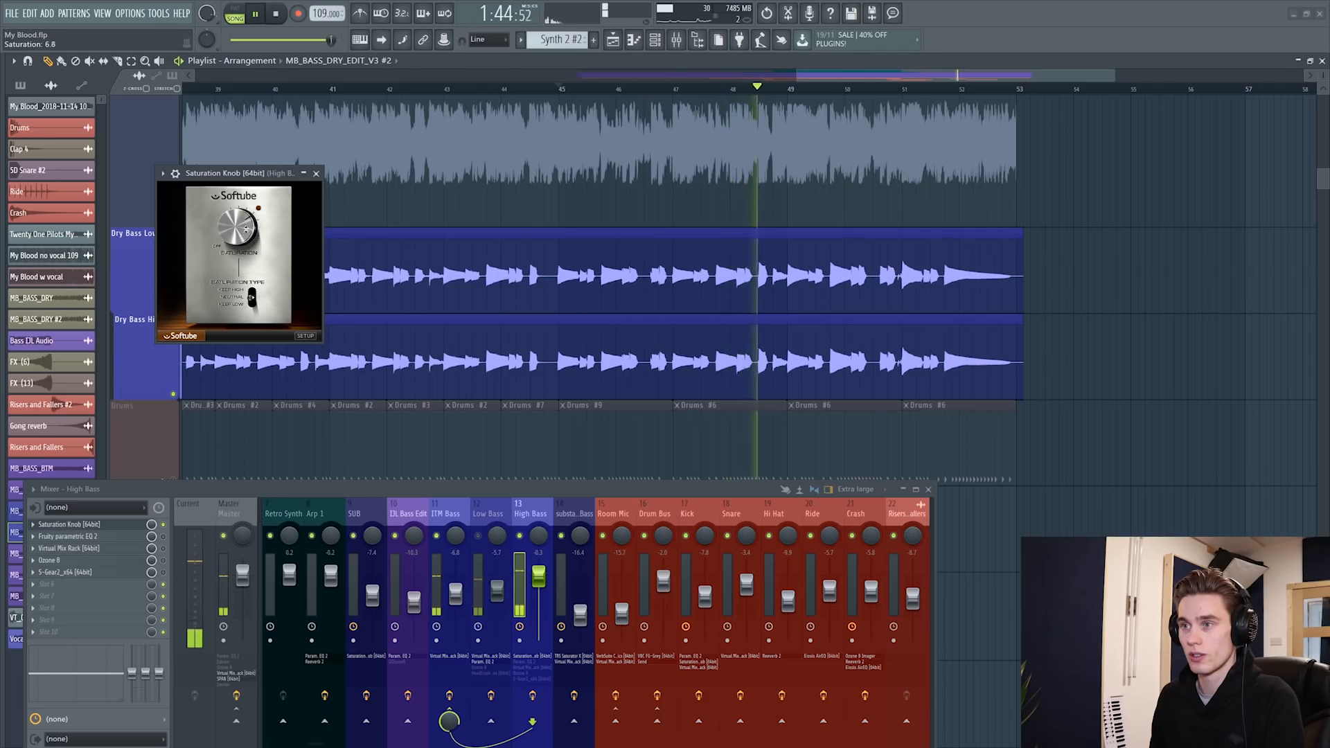
left_click(316, 173)
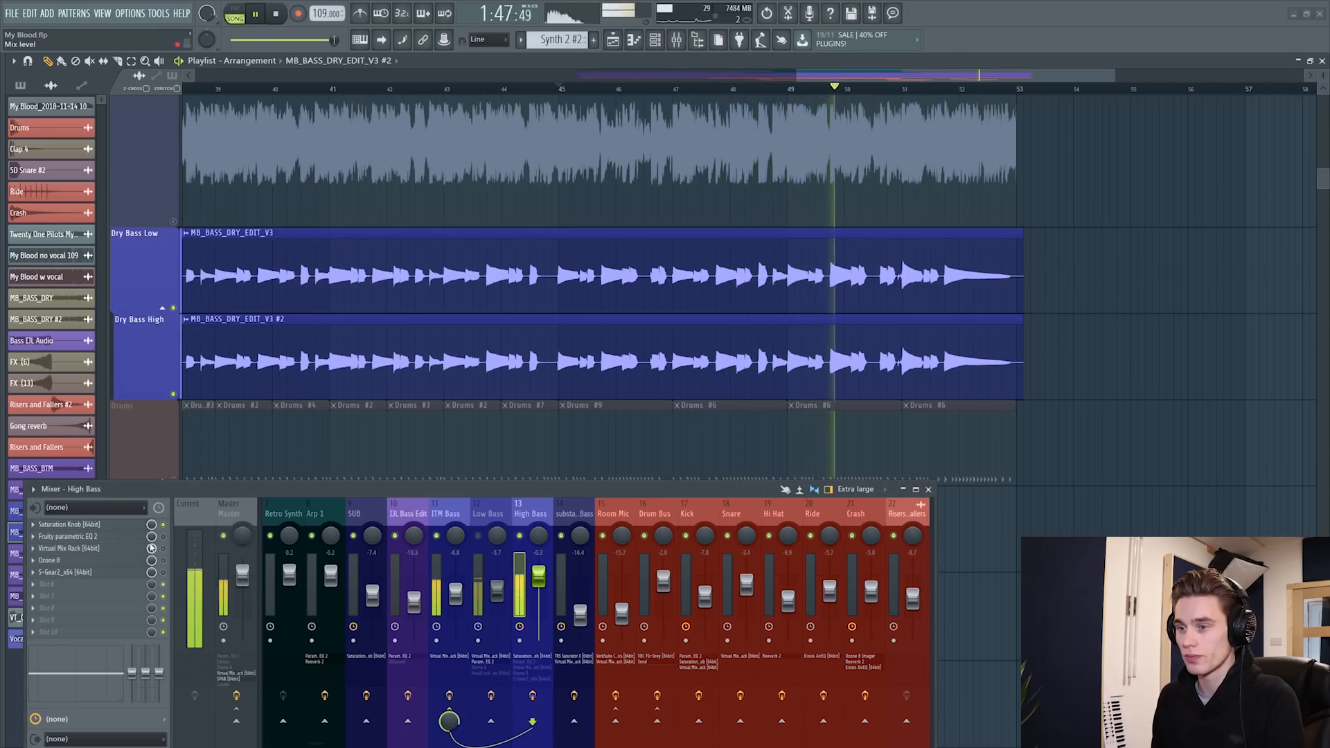
key("space")
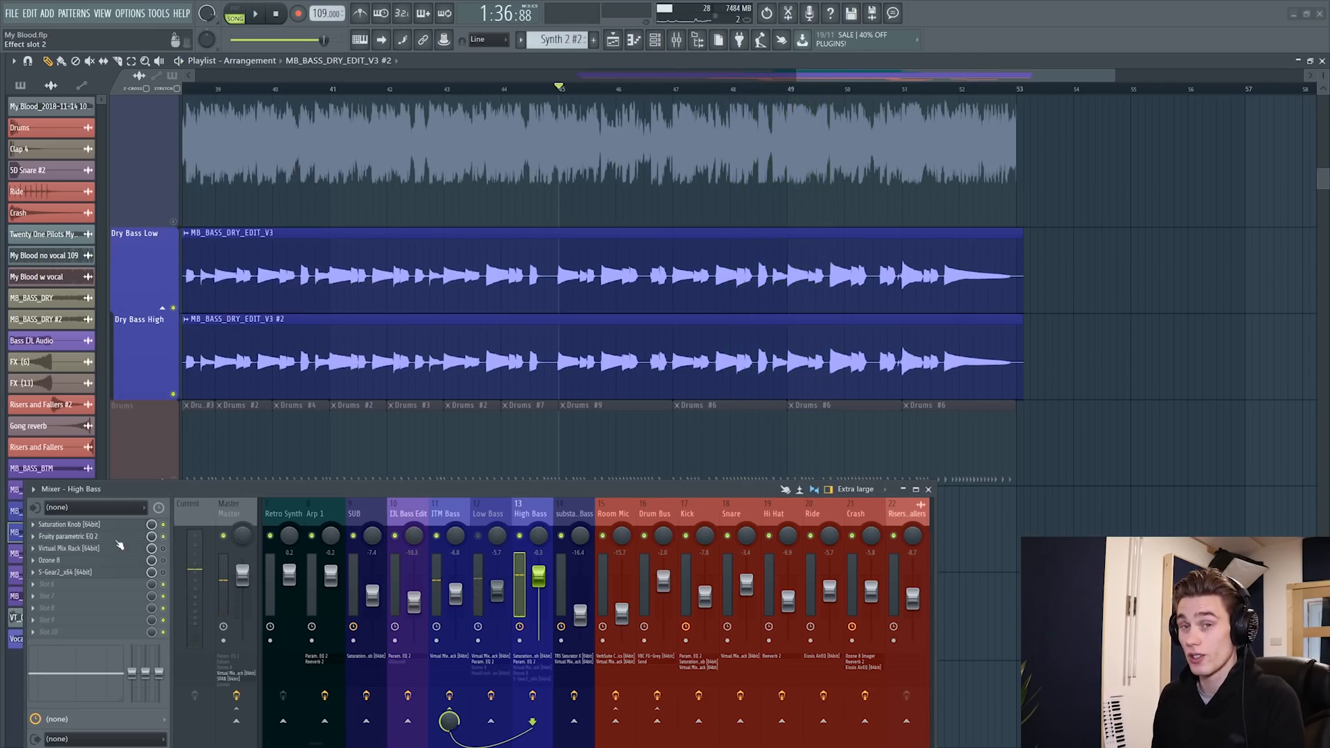
Examine the high-pass band in the High Bass channel's Fruity Parametric EQ 2 and close the plugin window
left_click(119, 540)
left_click_drag(204, 71, 271, 148)
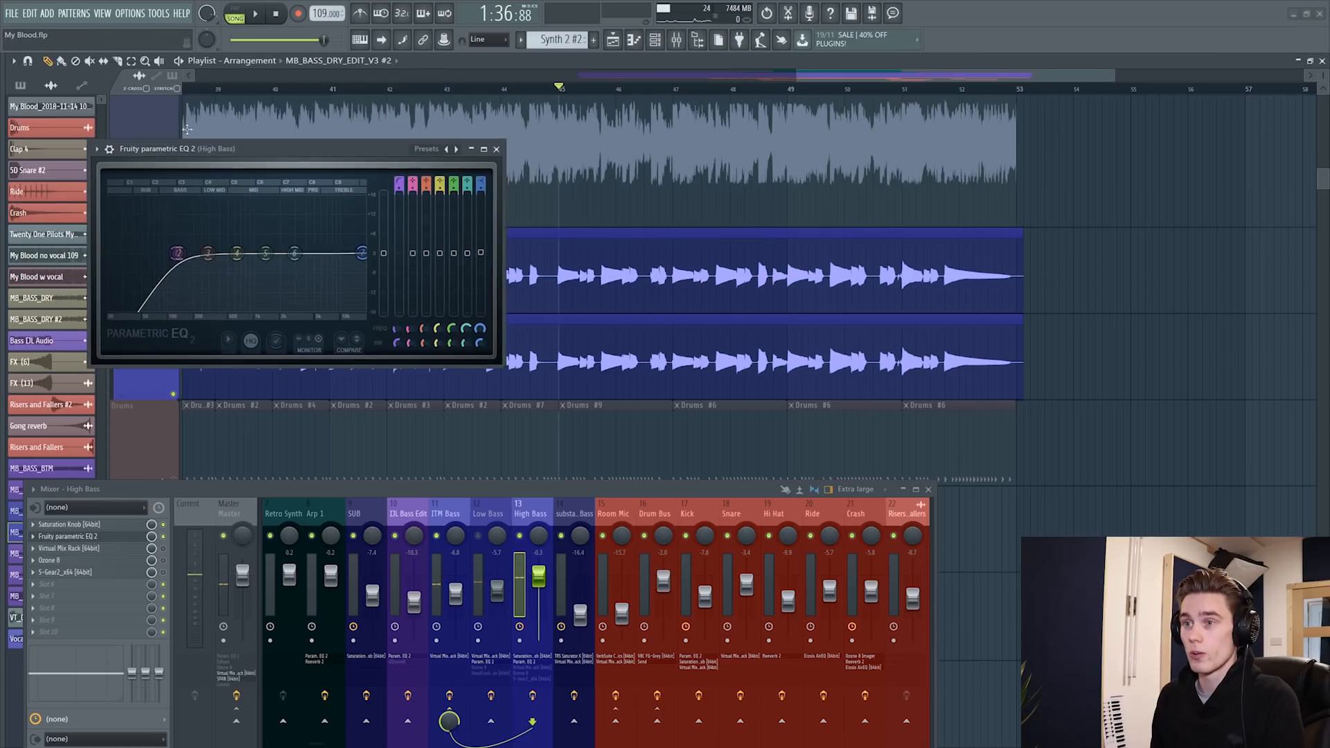
left_click_drag(177, 256, 173, 256)
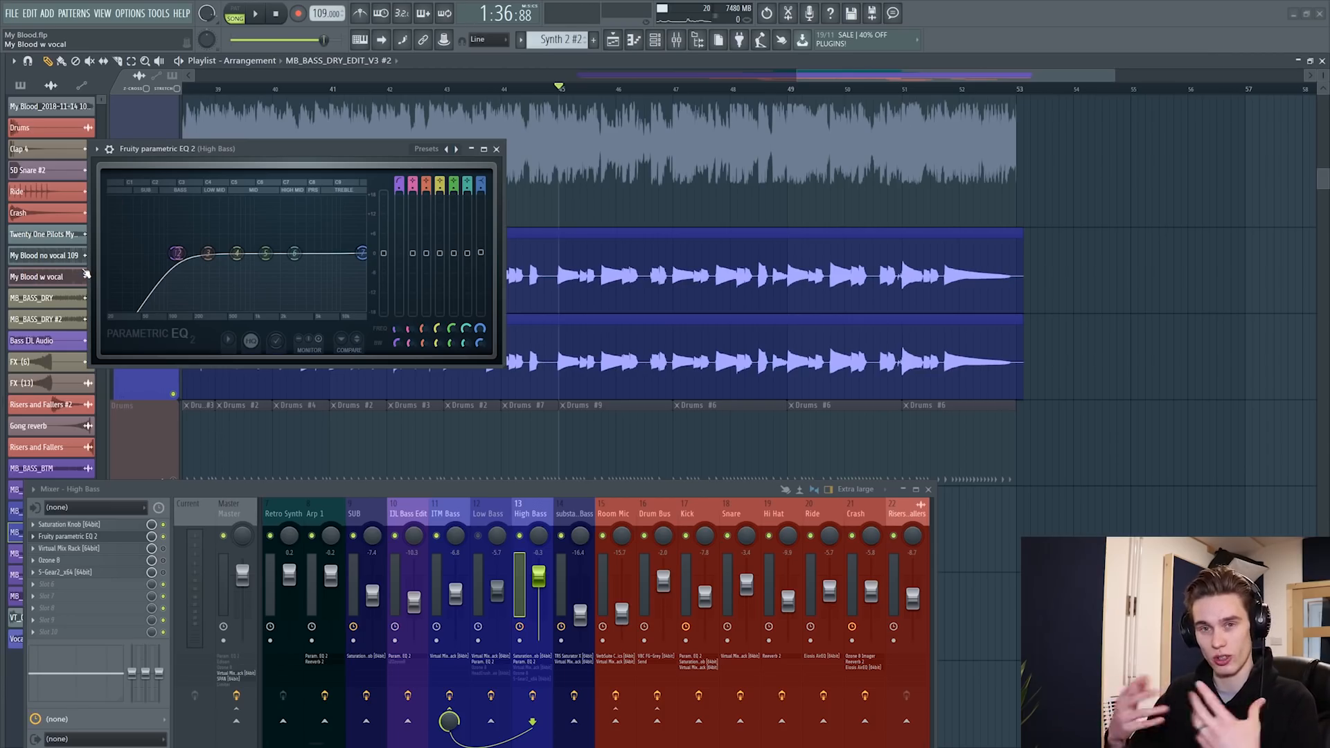
left_click(67, 536)
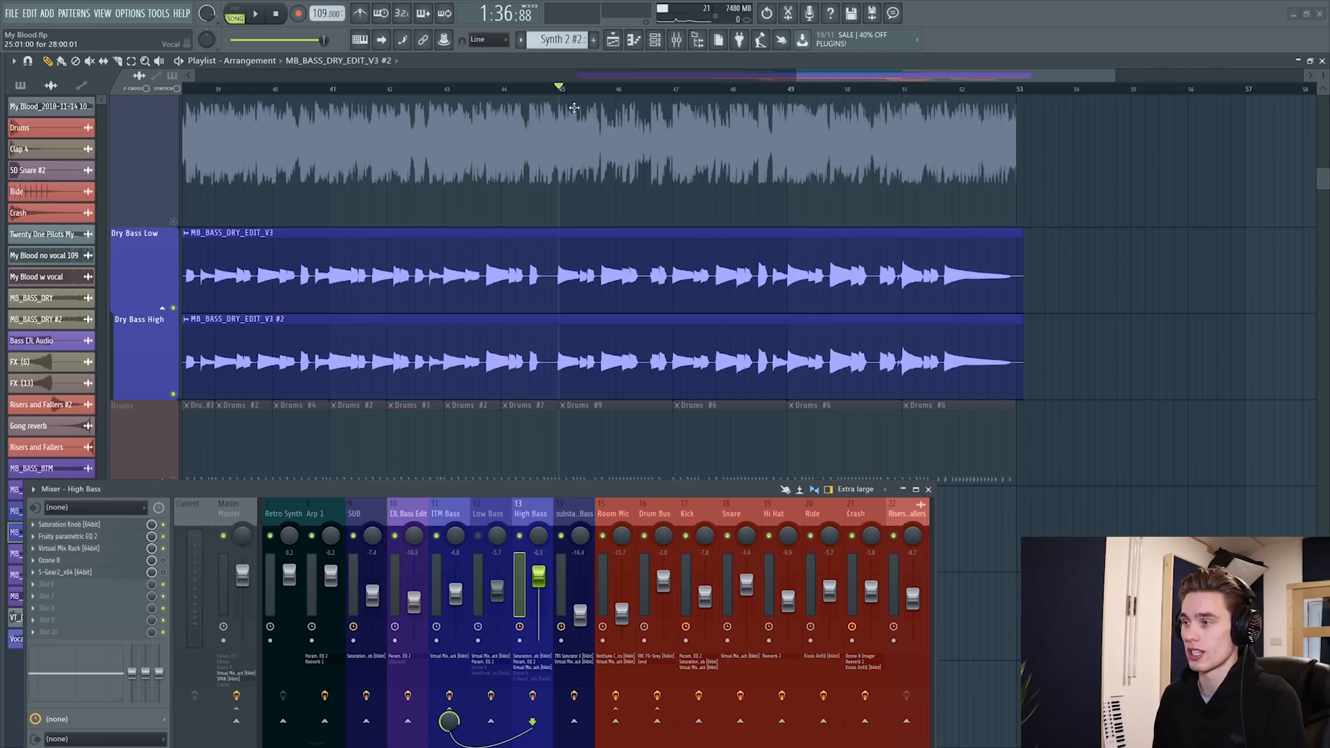
Play the high dry bass from bar 45 and compare it with Virtual Mix Rack switched off and on
key("space")
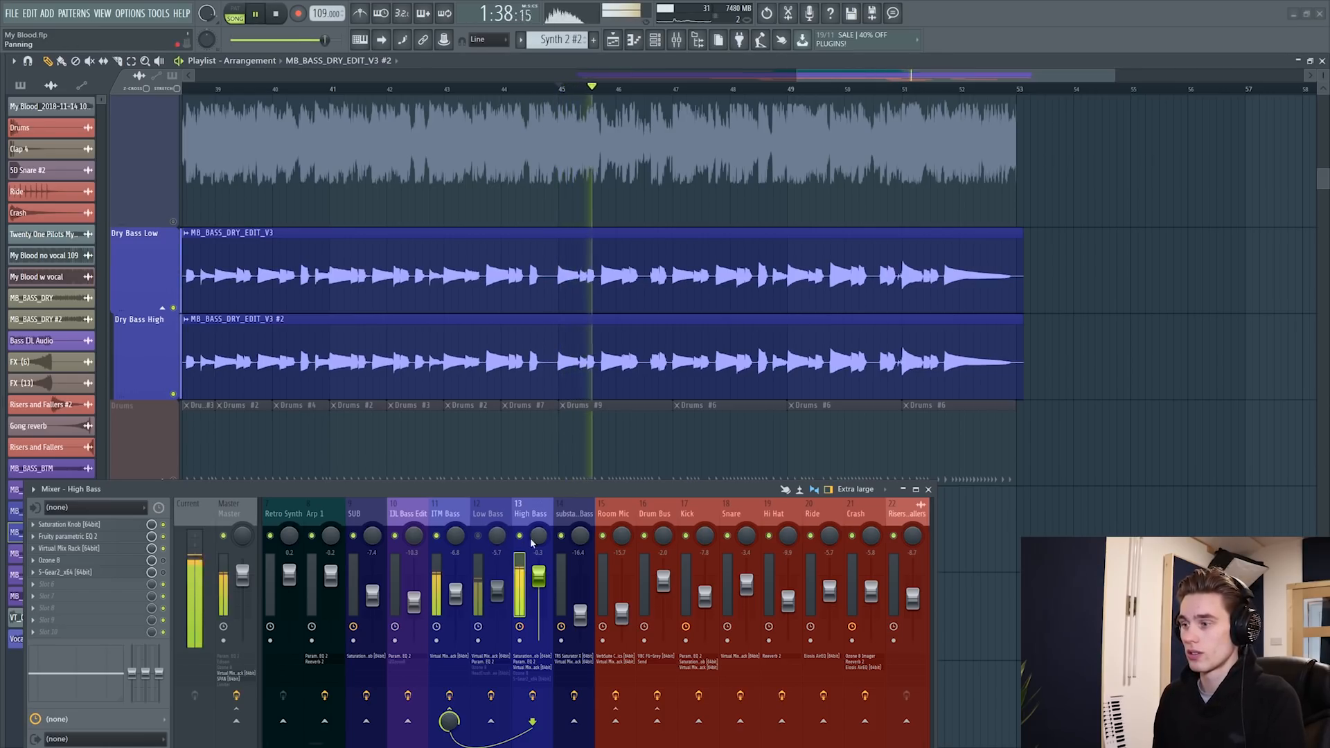
left_click(163, 548)
left_click(164, 548)
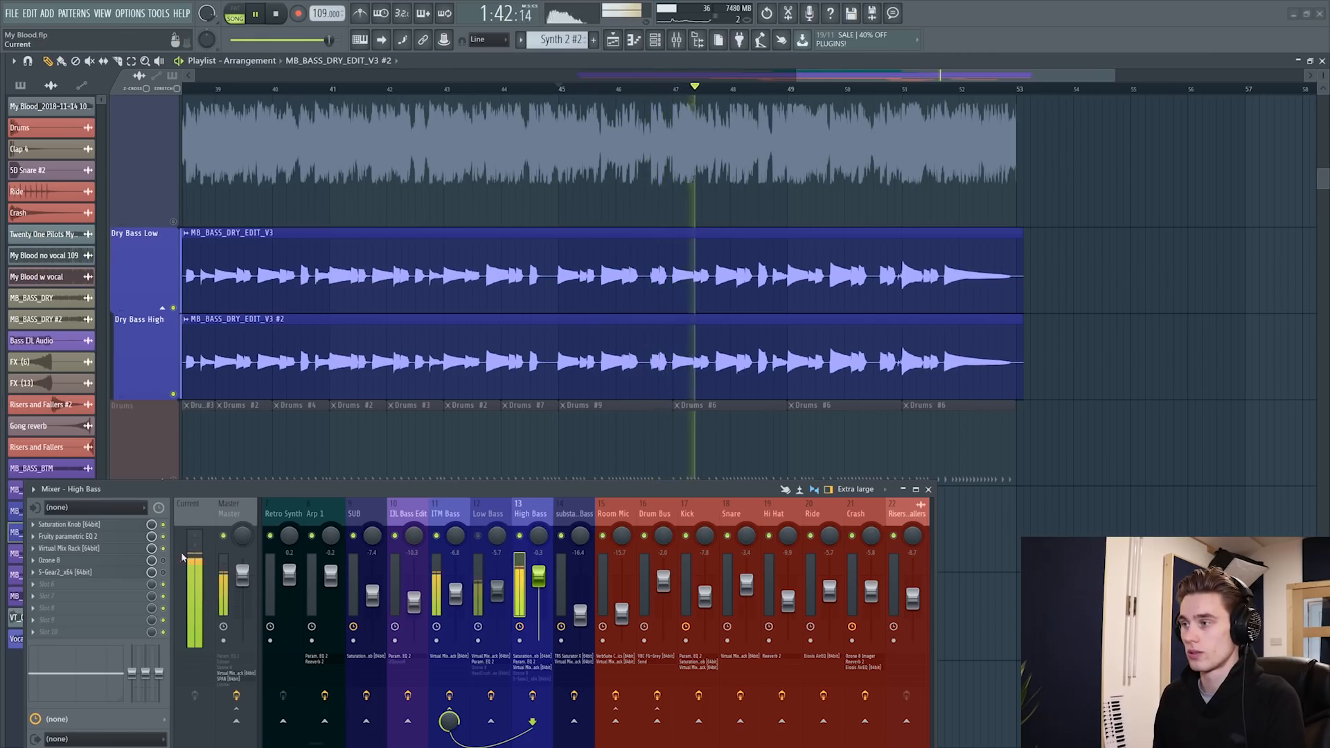
key("space")
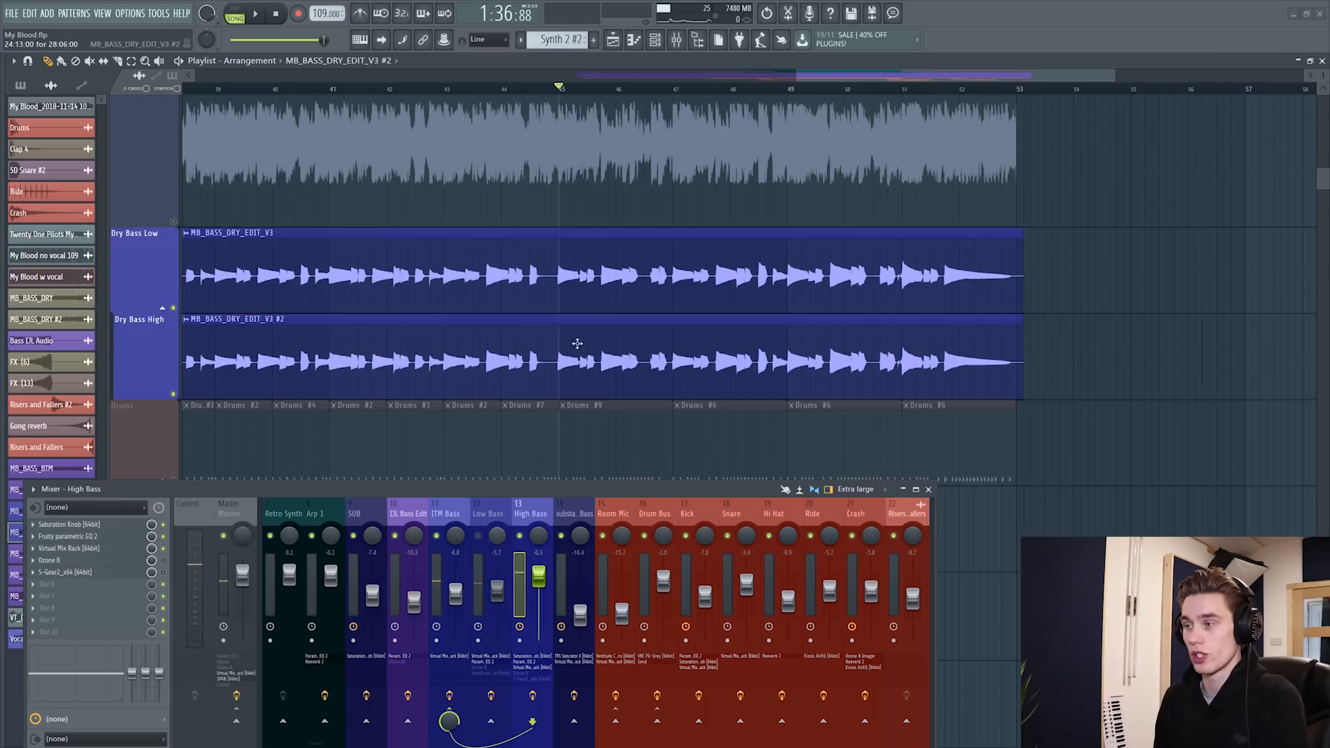
Lower the High Bass channel to about -13.4 dB, unmute Low Bass and listen to both dry bass channels together
scroll(577, 347, "down", 3)
left_click_drag(538, 575, 538, 606)
left_click(478, 537)
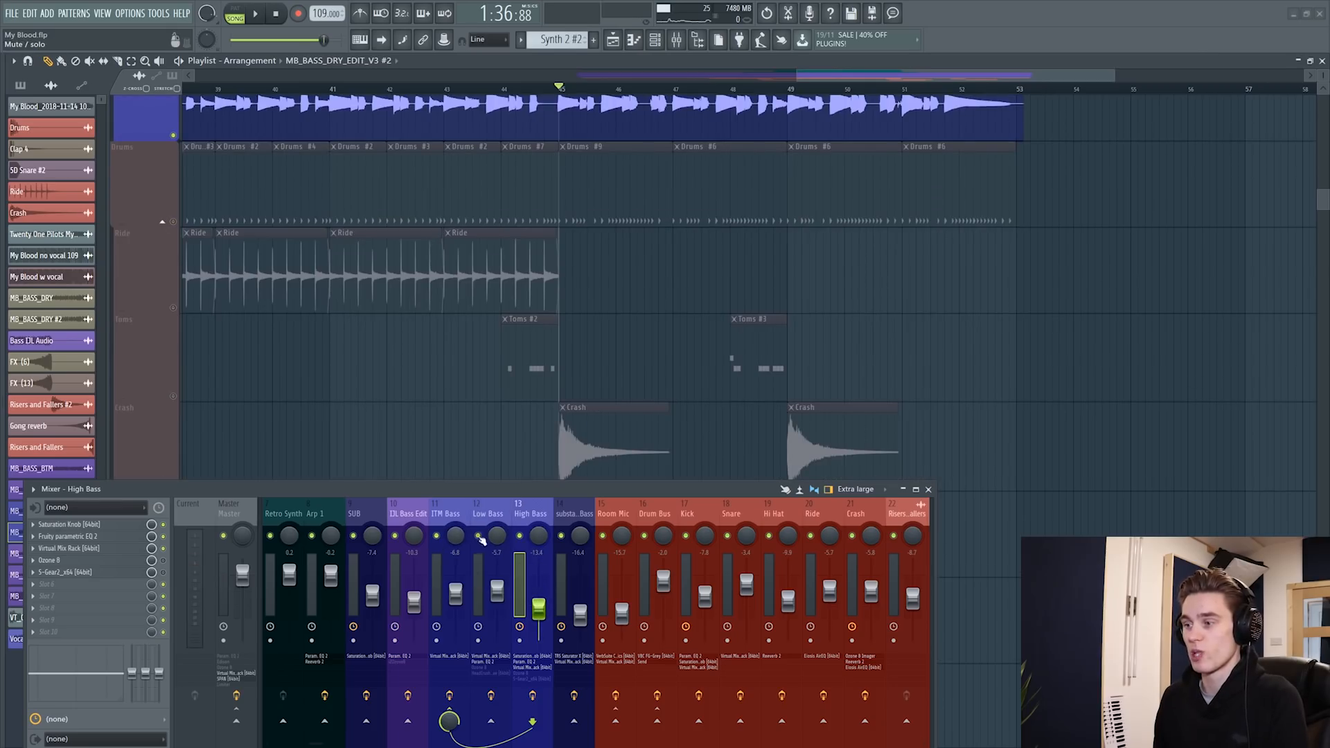
key("space")
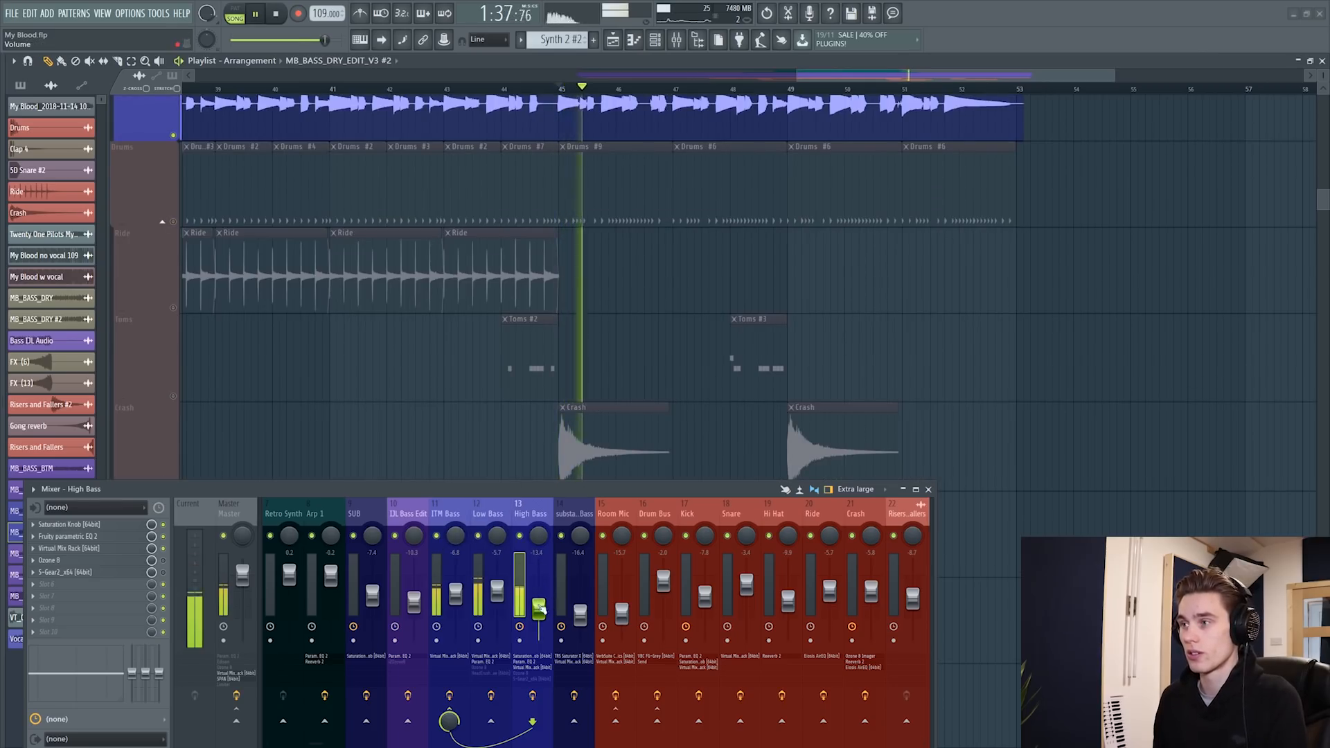
key("space")
Enable the grouped drum tracks in the playlist and raise the Low Bass channel slightly while listening to bass and drums
left_click(174, 222)
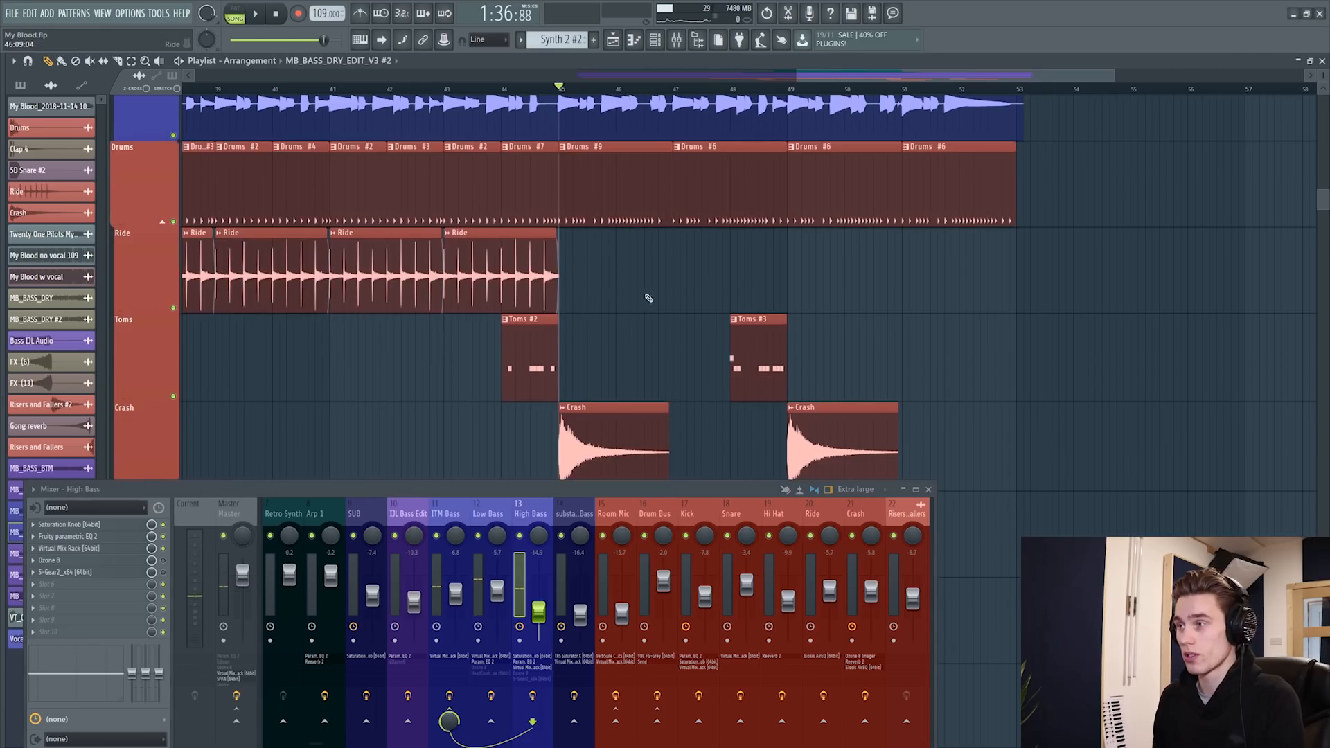
key("space")
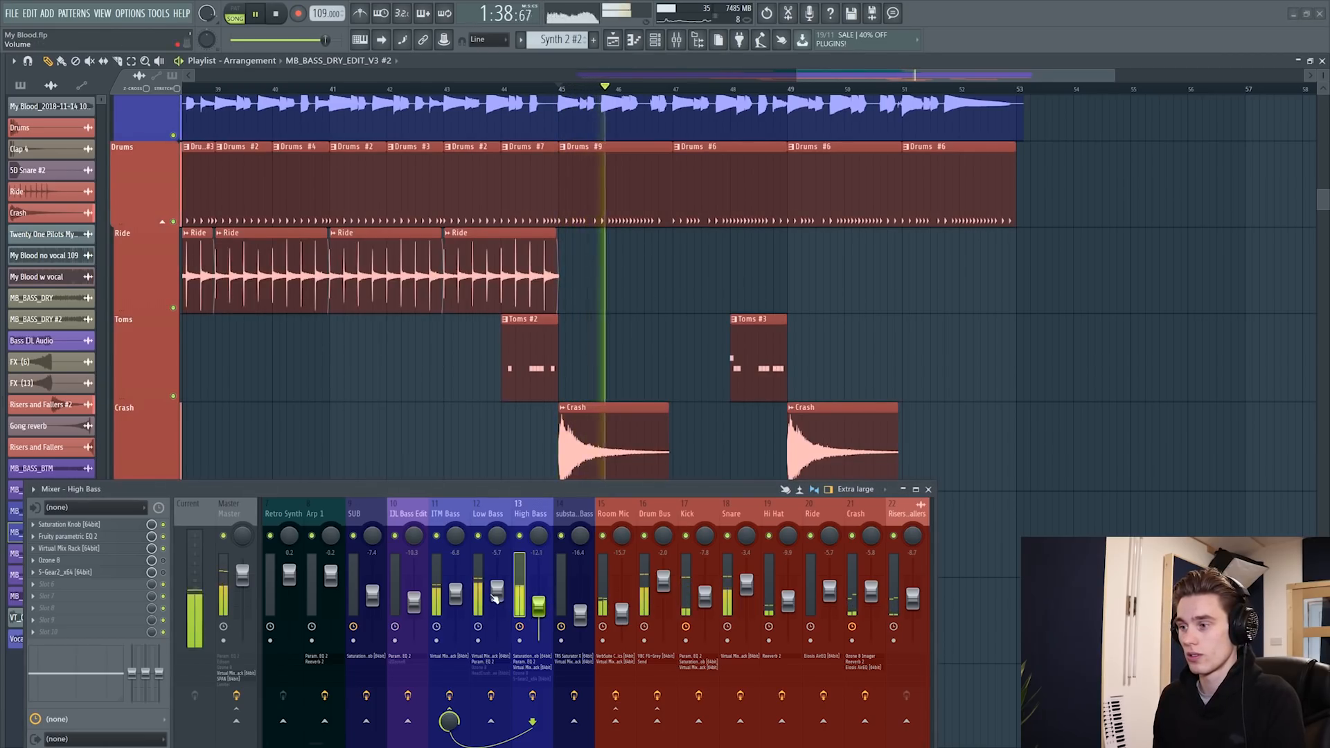
left_click_drag(494, 596, 494, 594)
key("space")
Solo the High Bass mixer channel, raise its volume to about -3.8 dB and listen to it
right_click(522, 541)
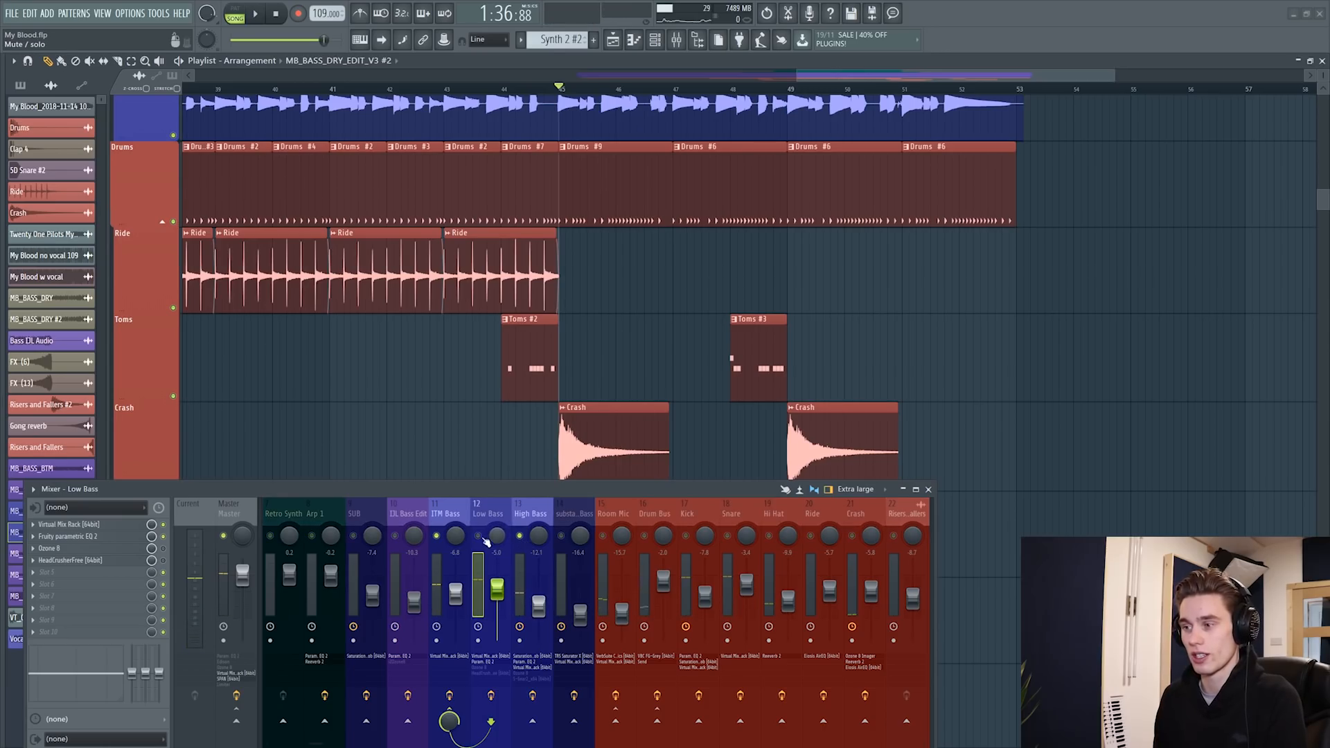
right_click(481, 539)
scroll(576, 298, "up", 5)
right_click(520, 535)
mouse_move(538, 606)
left_mouse_down()
mouse_move(538, 580)
mouse_move(545, 590)
left_mouse_up()
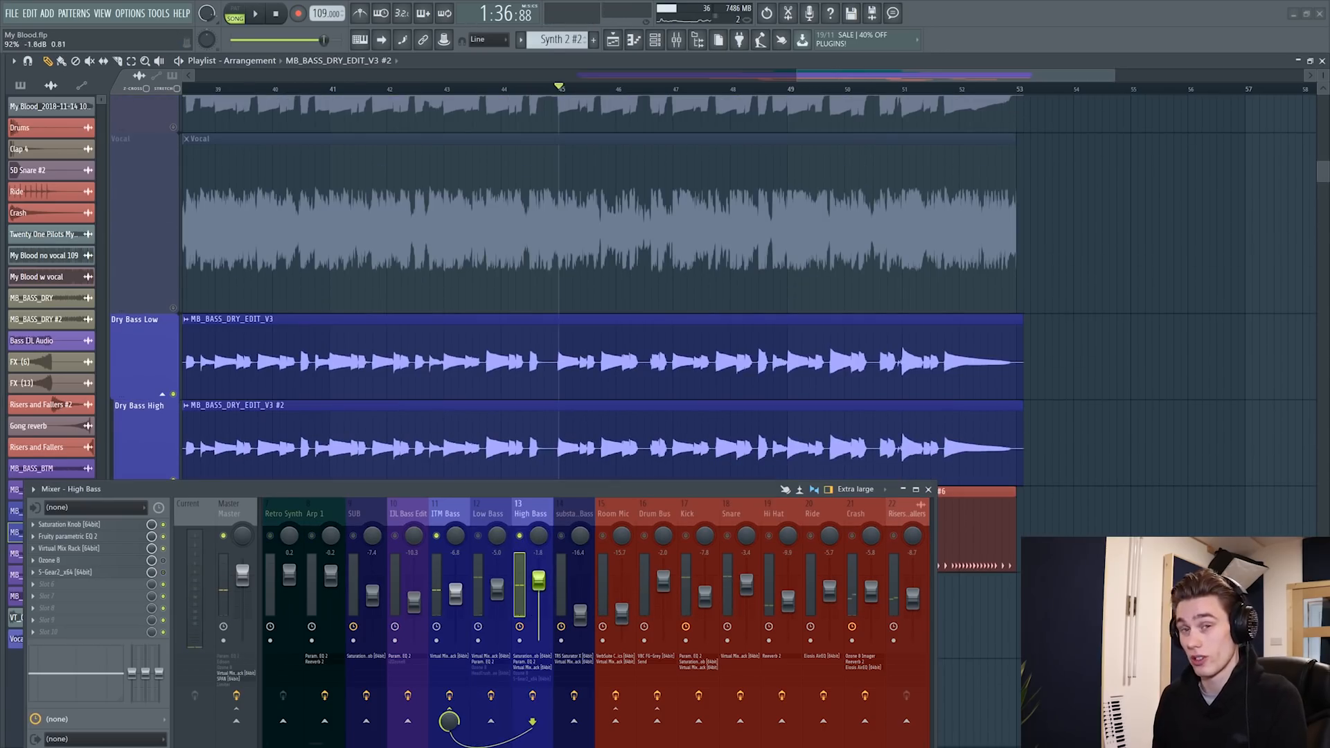
key("space")
scroll(580, 365, "down", 2)
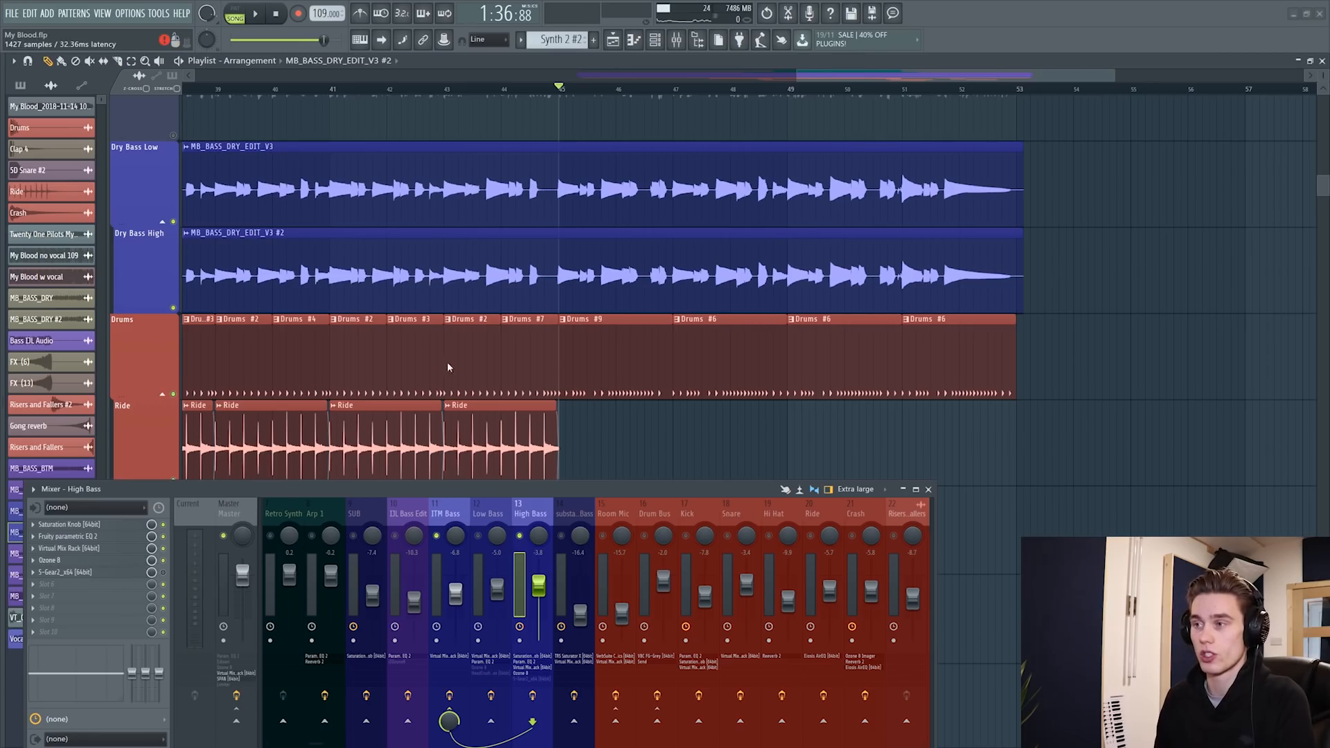
Open Ozone 8 on the High Bass channel and move its window up to examine the Exciter settings
left_click(48, 560)
left_click_drag(526, 247, 454, 153)
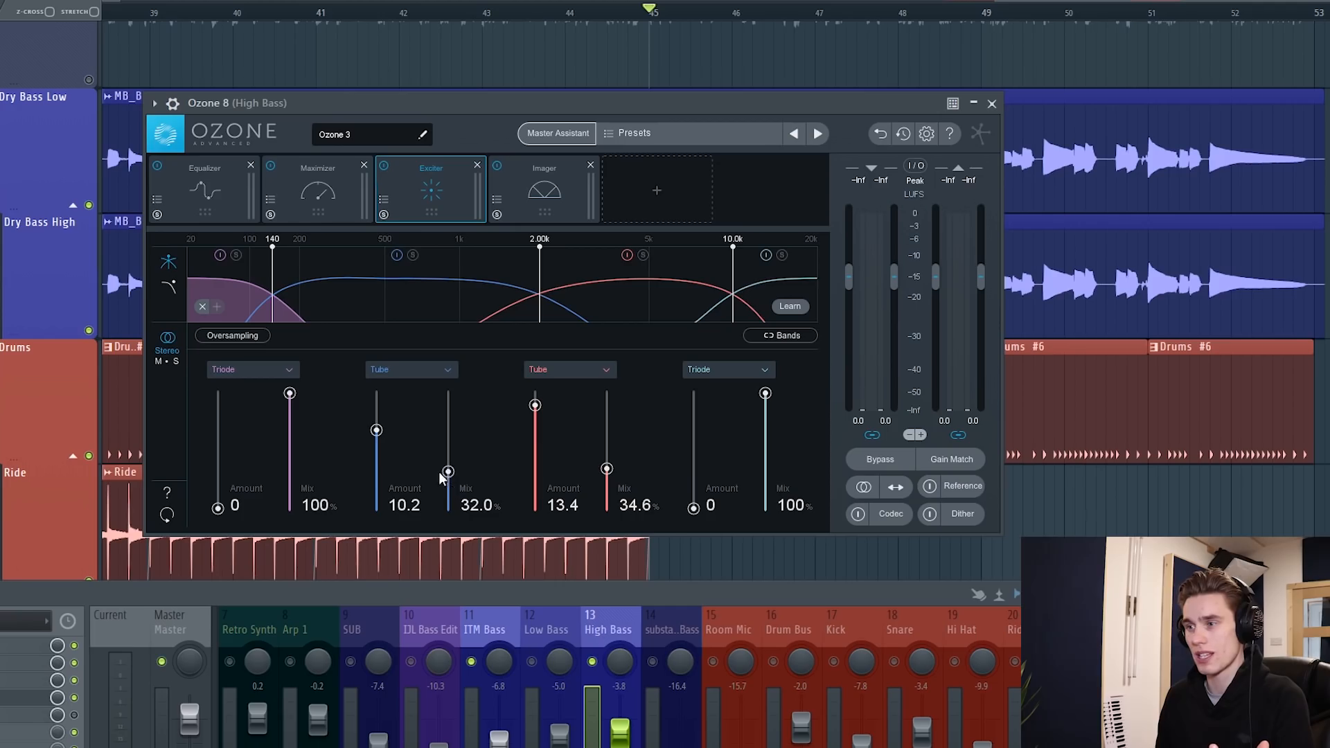
left_click_drag(514, 99, 461, 151)
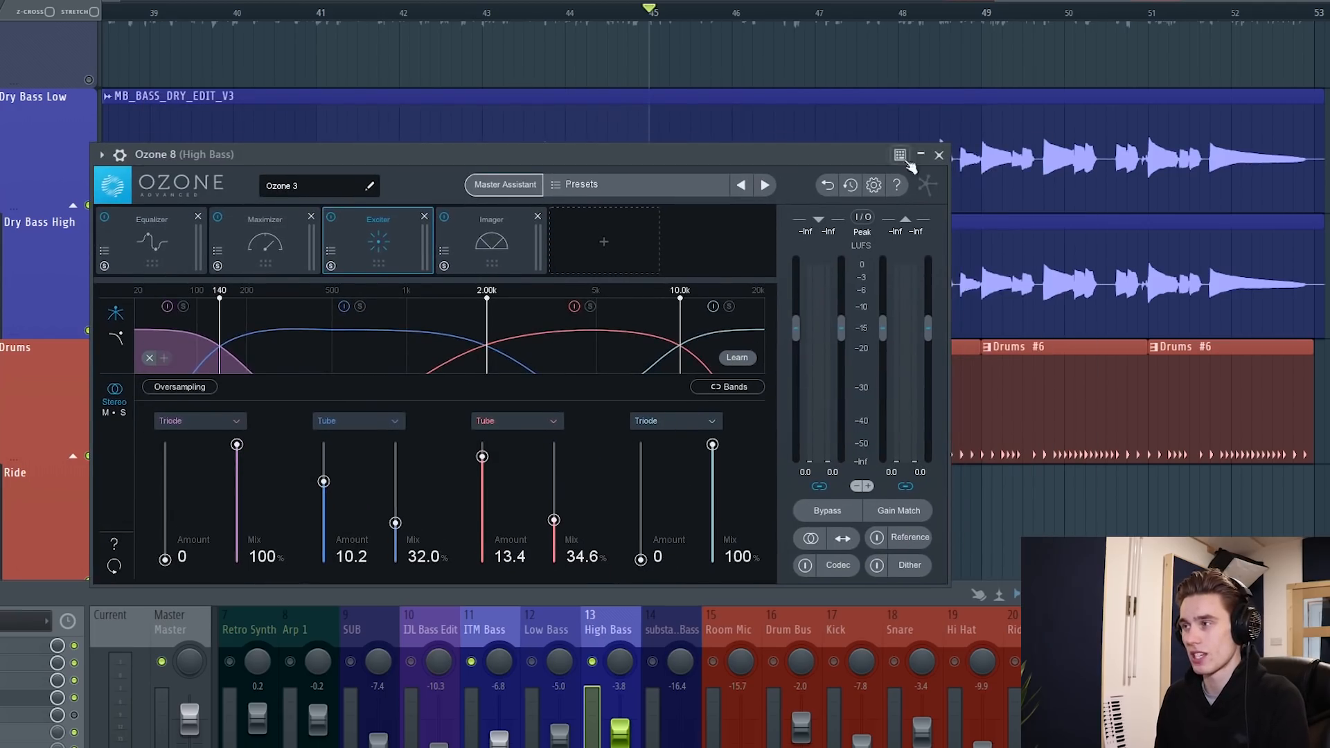
left_click_drag(829, 140, 785, 95)
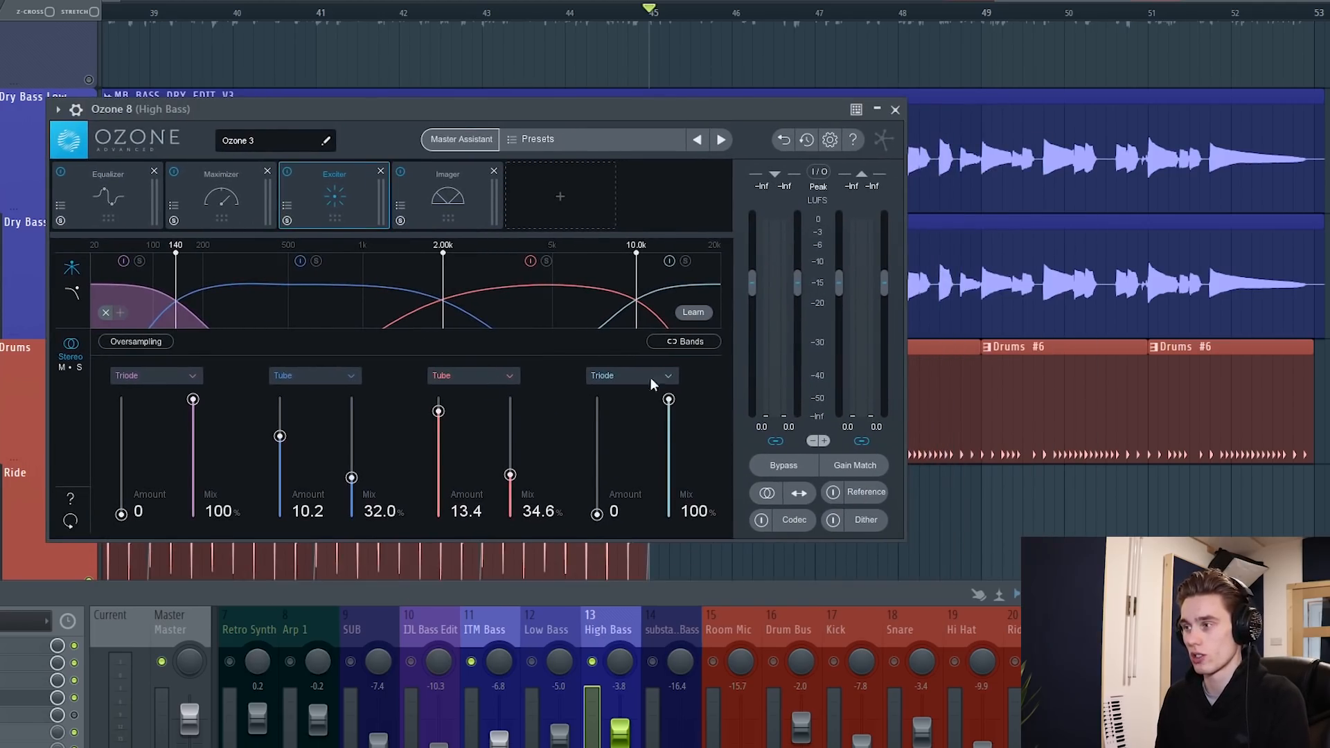
Lower High Bass to about -6.3 dB, play it from bar 45 and compare Ozone 8 bypassed and active
left_click_drag(620, 741, 620, 747)
key("space")
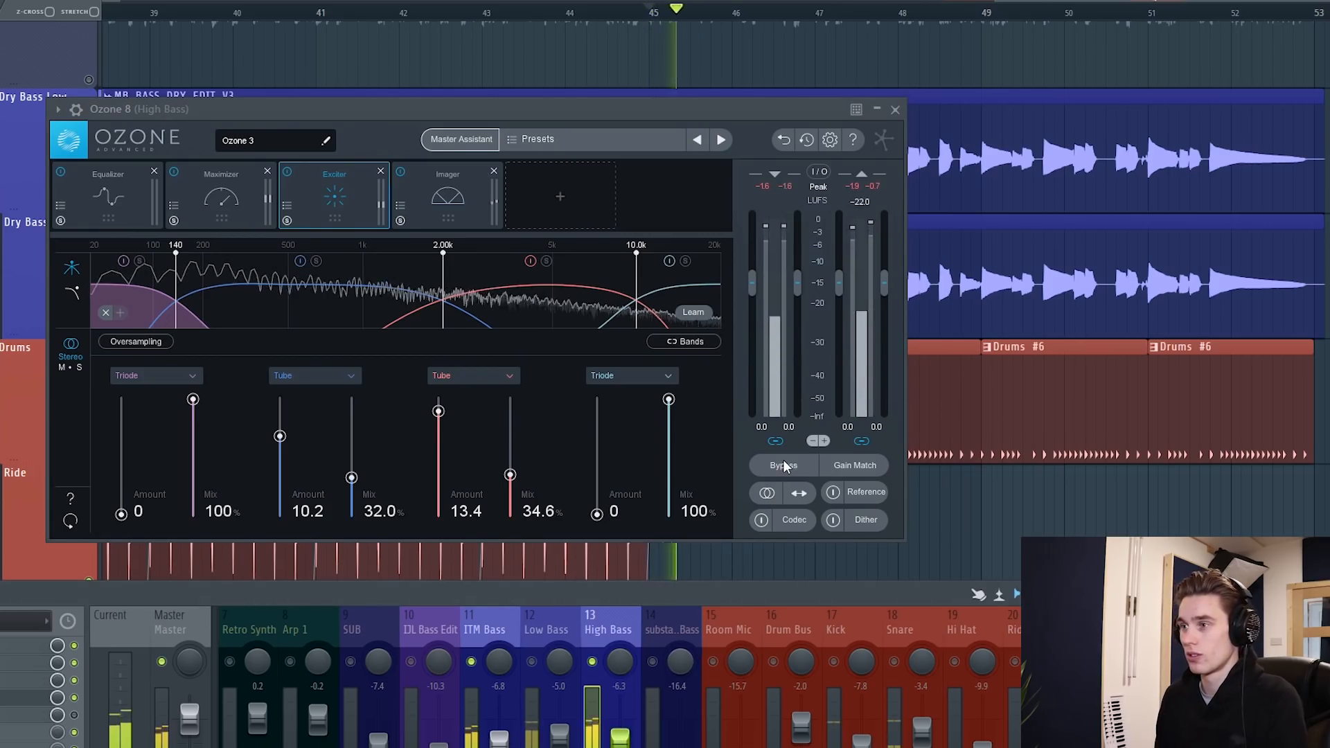
left_click(783, 466)
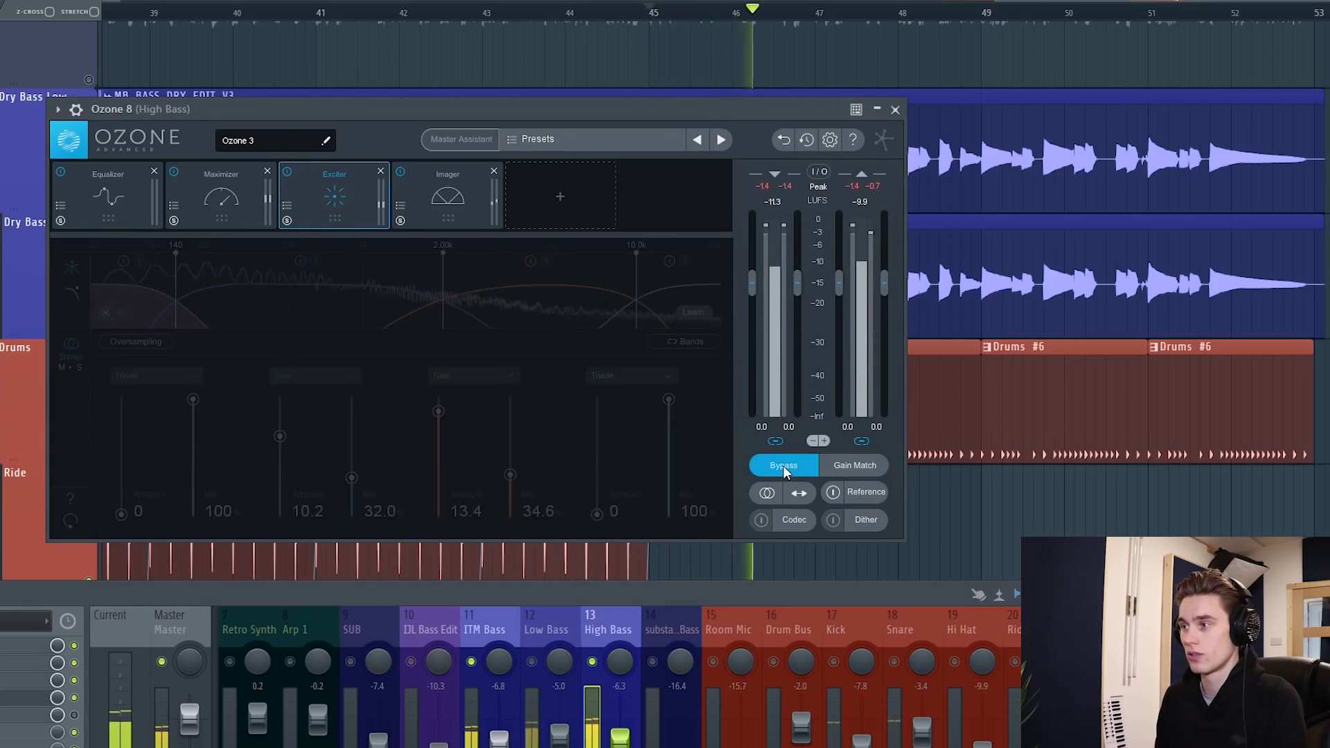
left_click(785, 466)
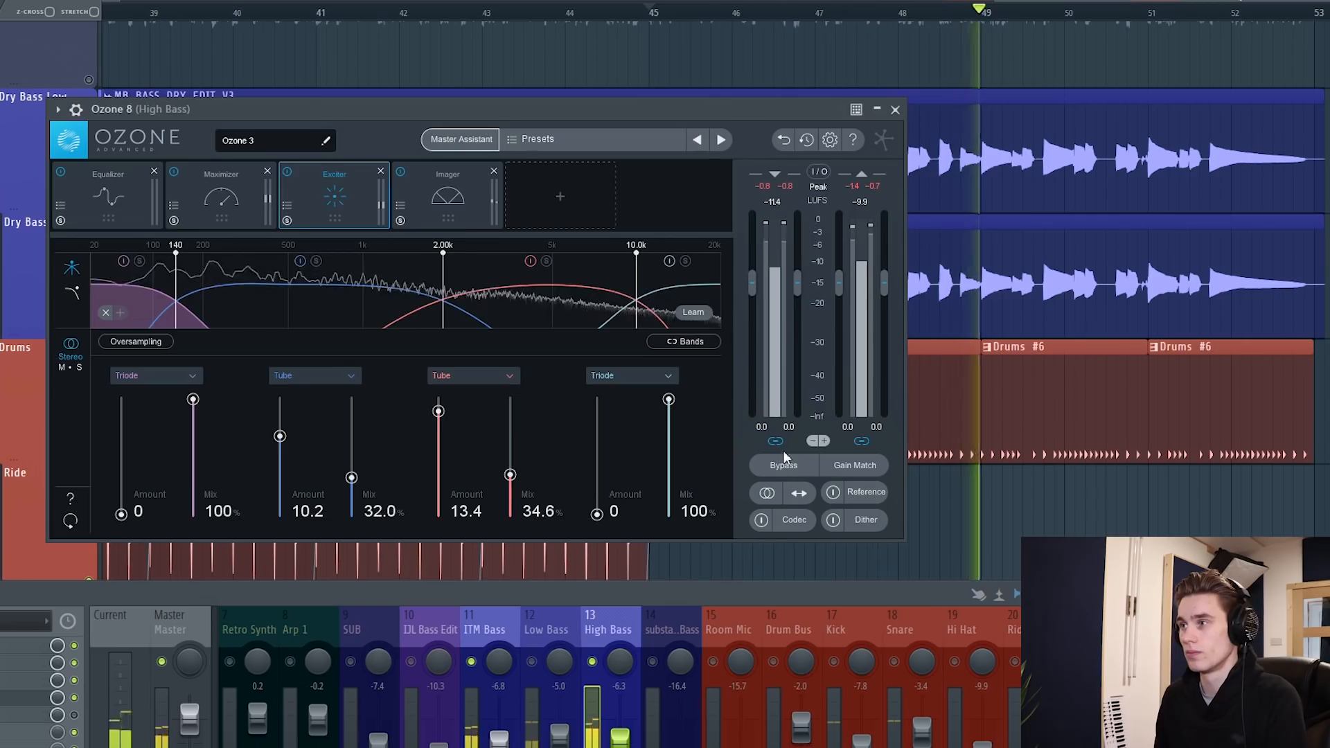
Unmute Low Bass, lower High Bass to about -11.0 dB, and compare Ozone 8 bypassed and active on both basses before closing it
left_click(532, 662)
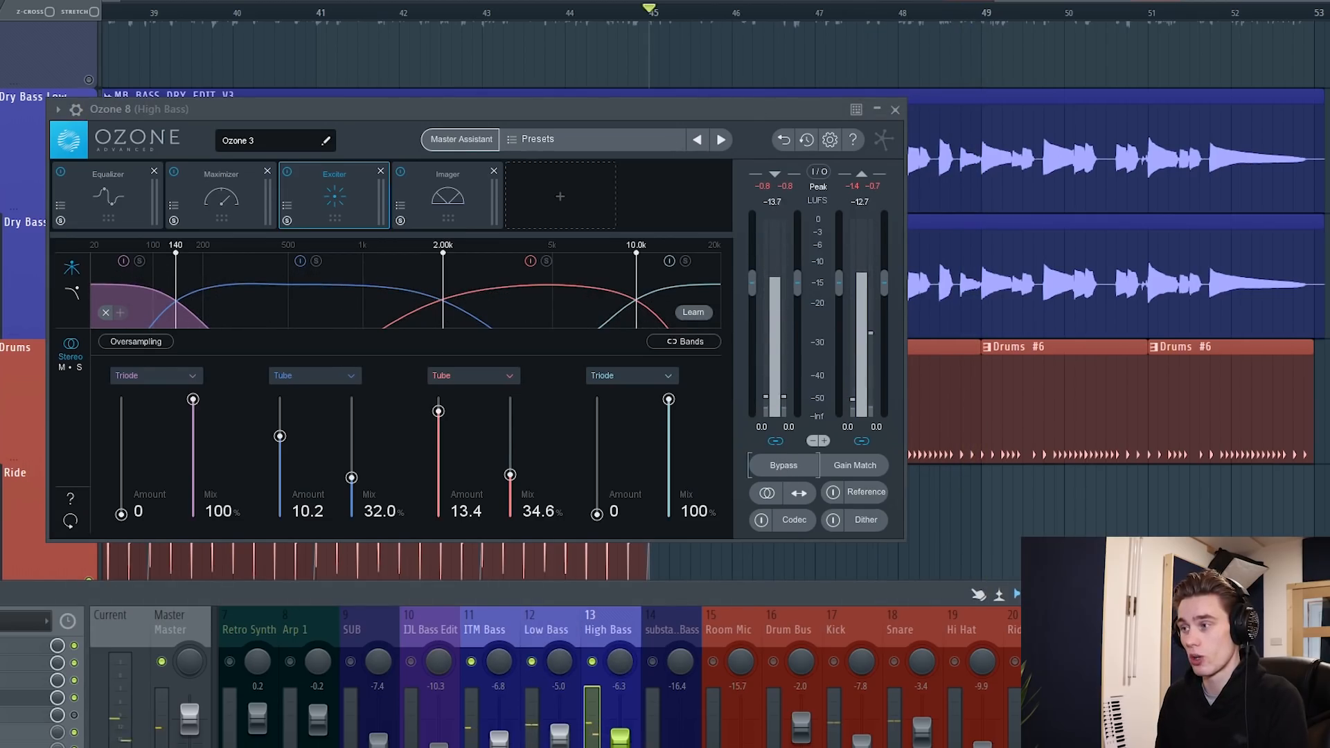
left_click(776, 464)
left_click(777, 466)
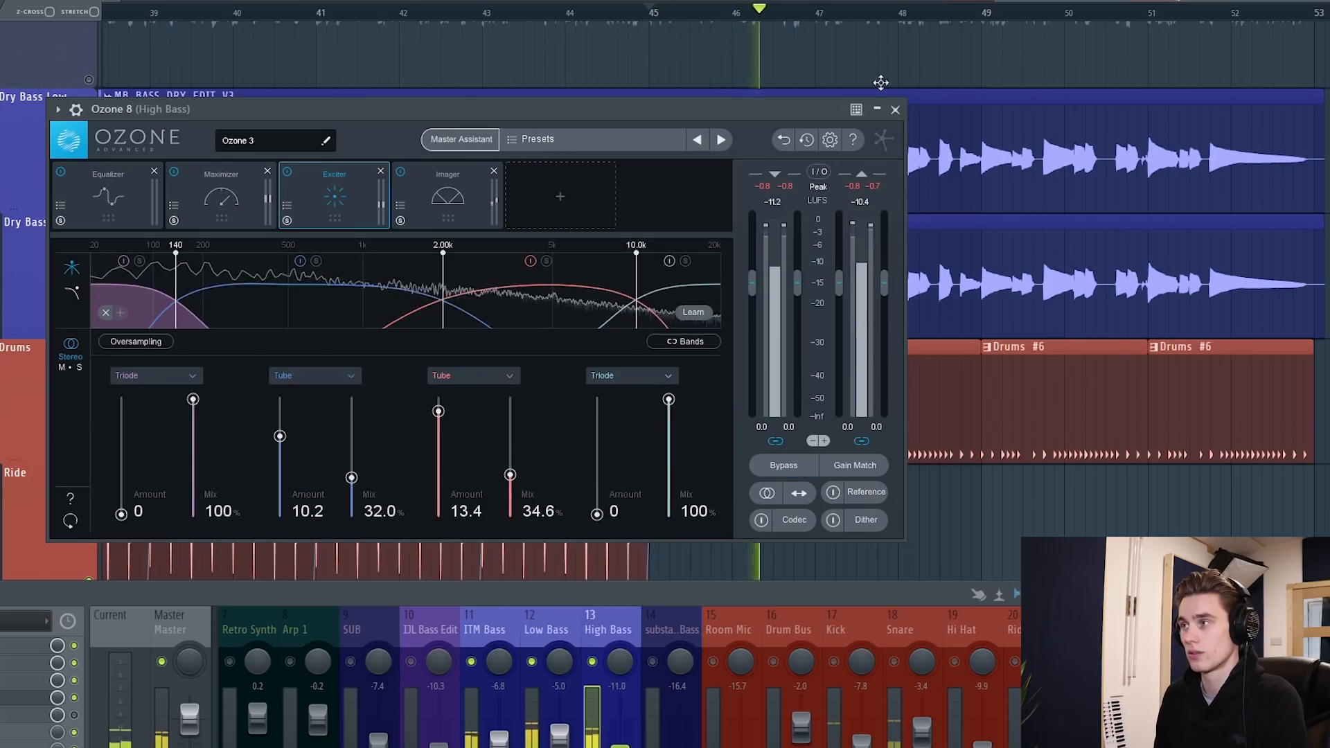
left_click(895, 109)
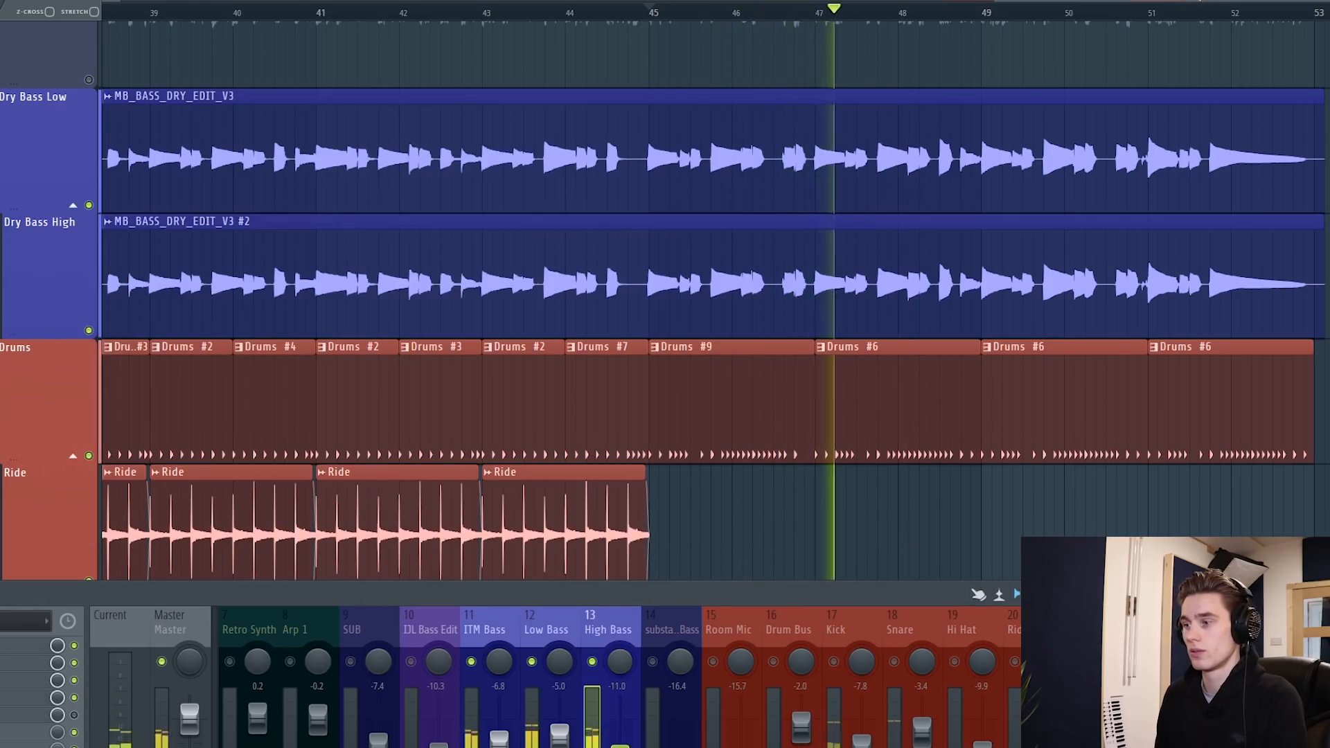
key("space")
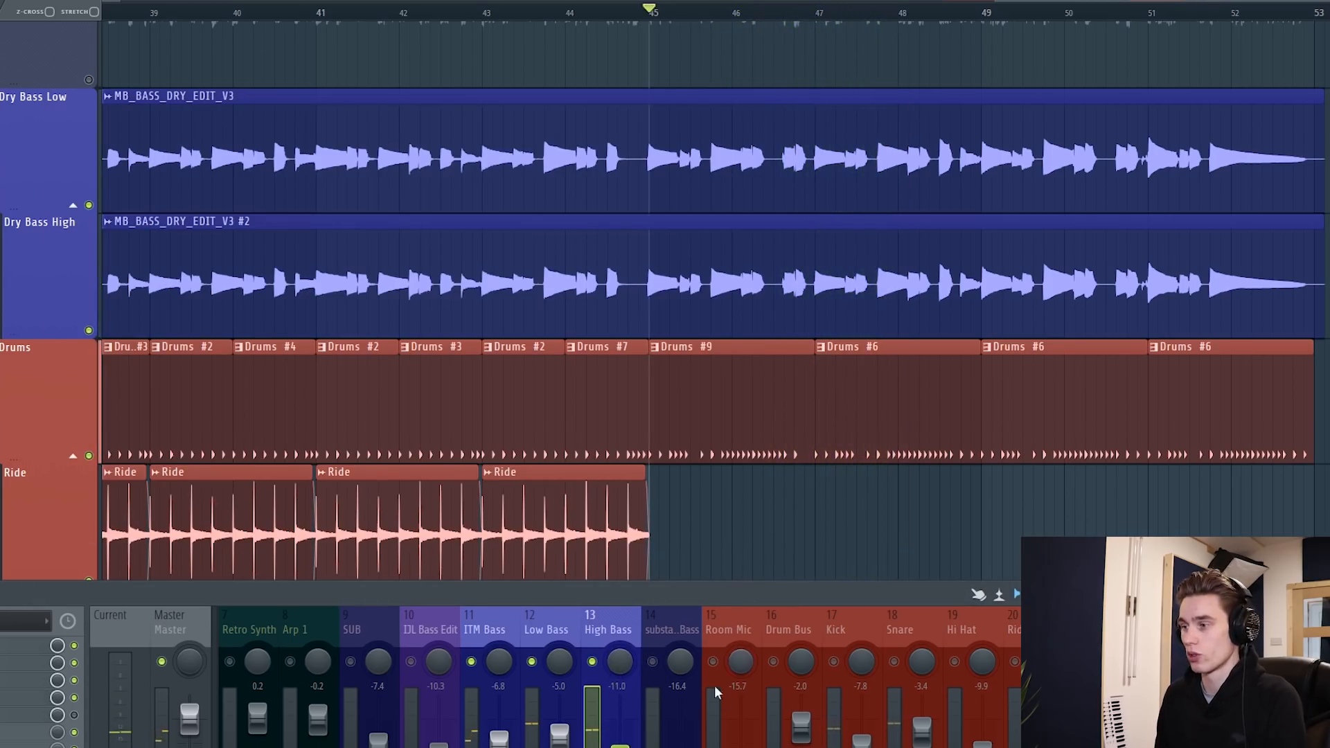
Bring back all mixer channels and play the dry bass with the drums
right_click(713, 661)
right_click(713, 660)
key("space")
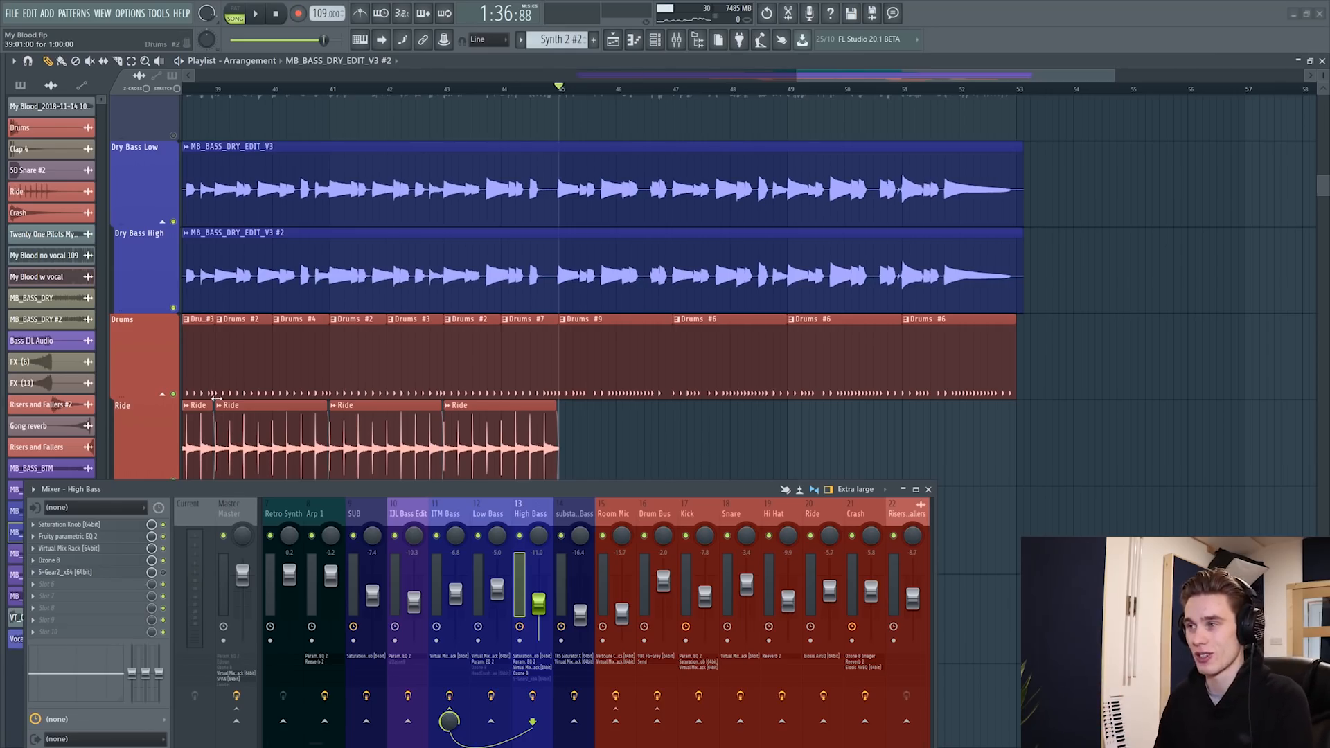
Switch on S-Gear2 in the High Bass effect chain, open it to examine its Power Rhythm amp settings, and close it
scroll(212, 380, "up", 9)
scroll(627, 253, "down", 9)
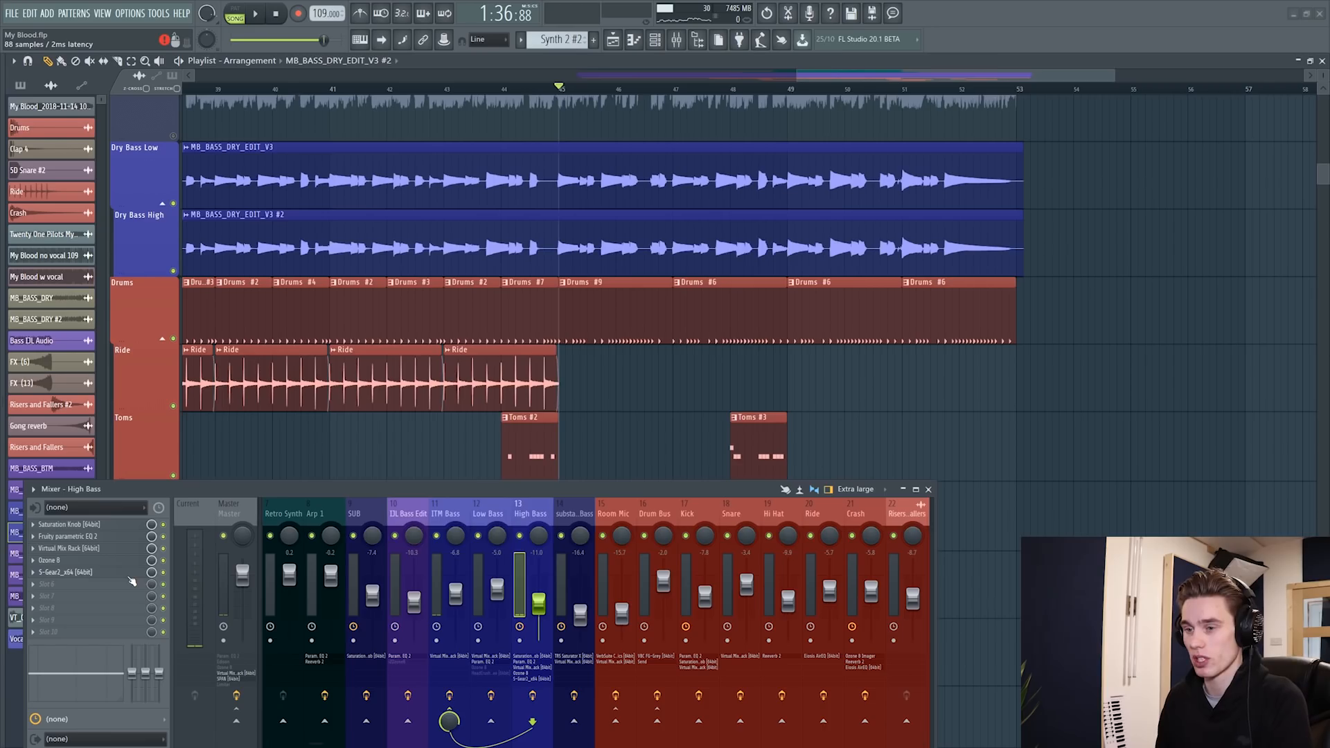
left_click(104, 572)
left_click_drag(569, 286, 398, 109)
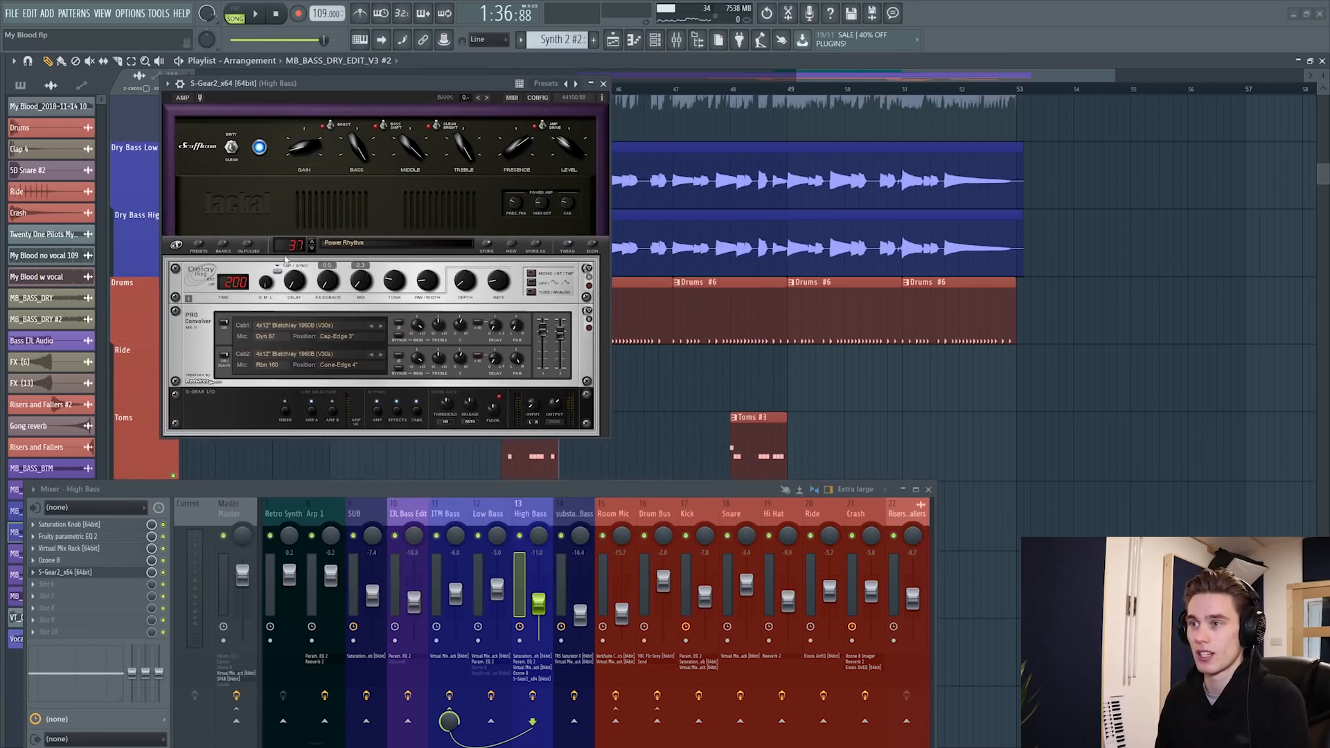
left_click(603, 83)
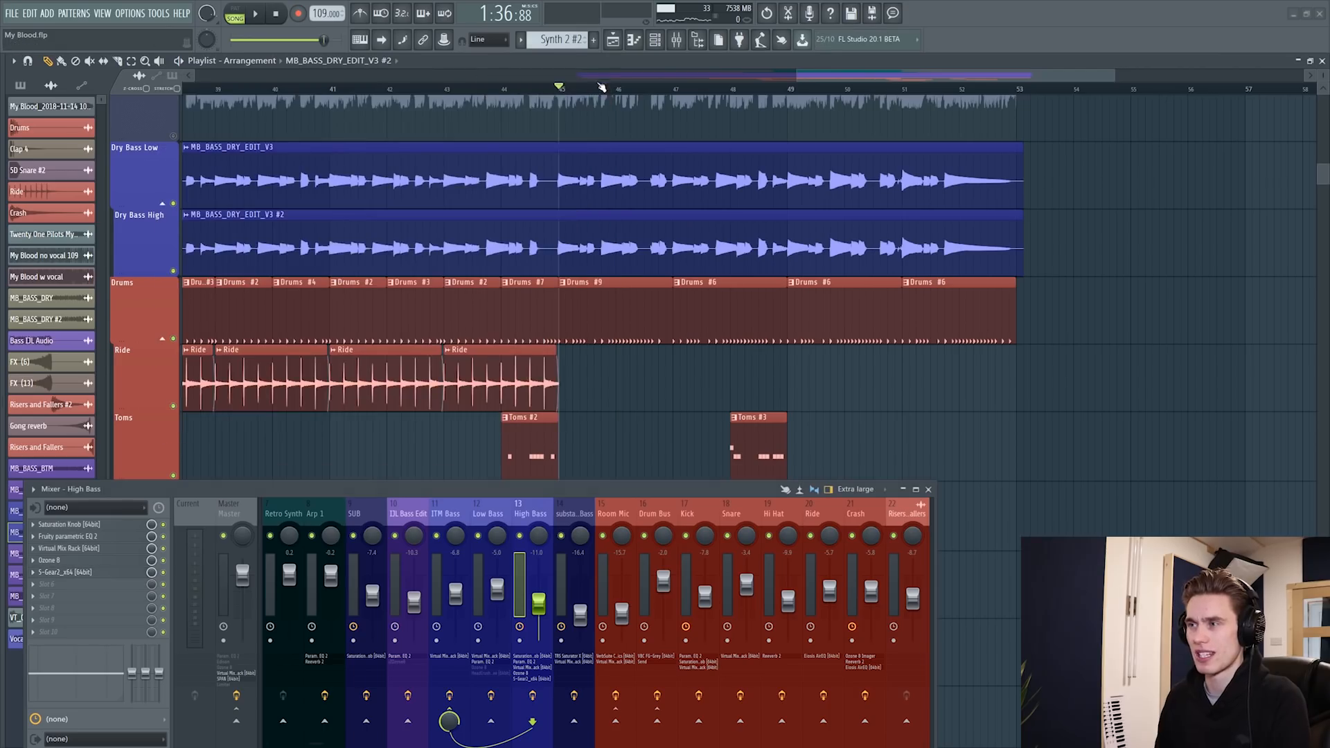
Solo the High Bass channel and listen to it from bar 45 with S-Gear2, switching that effect off to finish
right_click(520, 538)
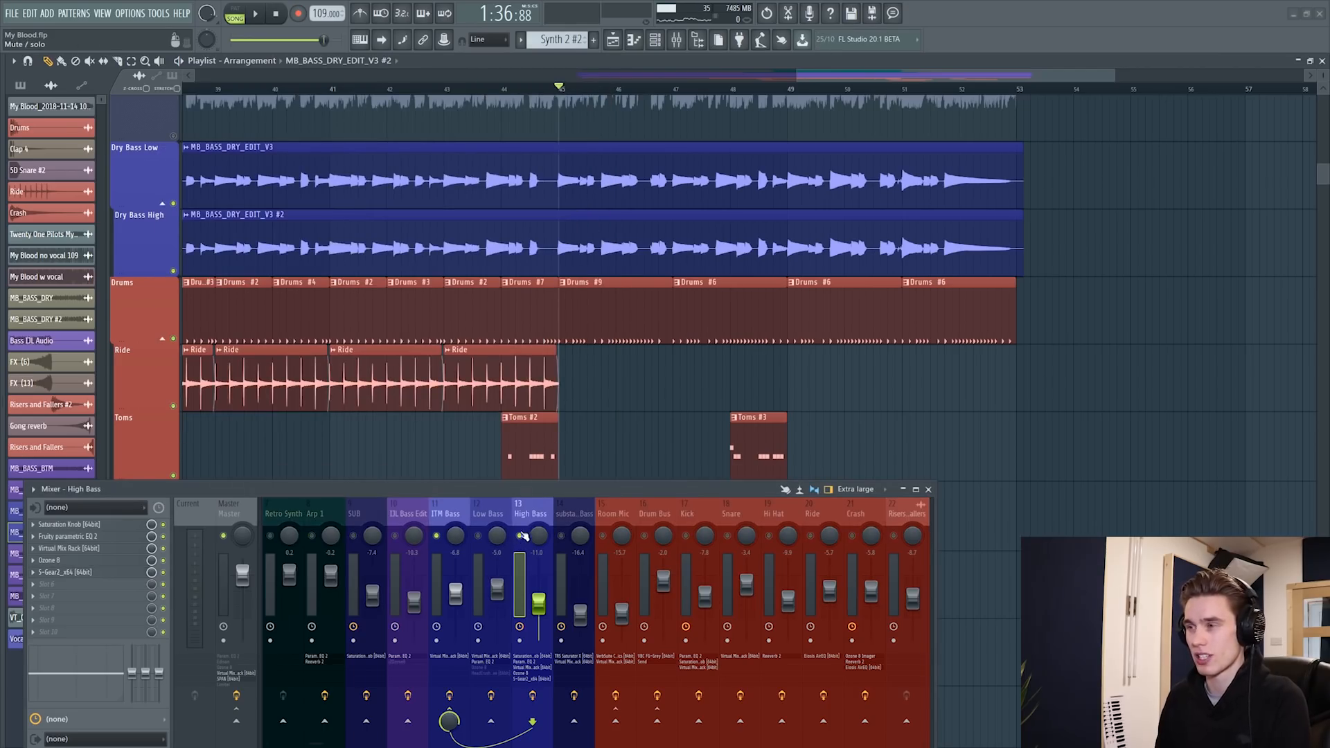
key("space")
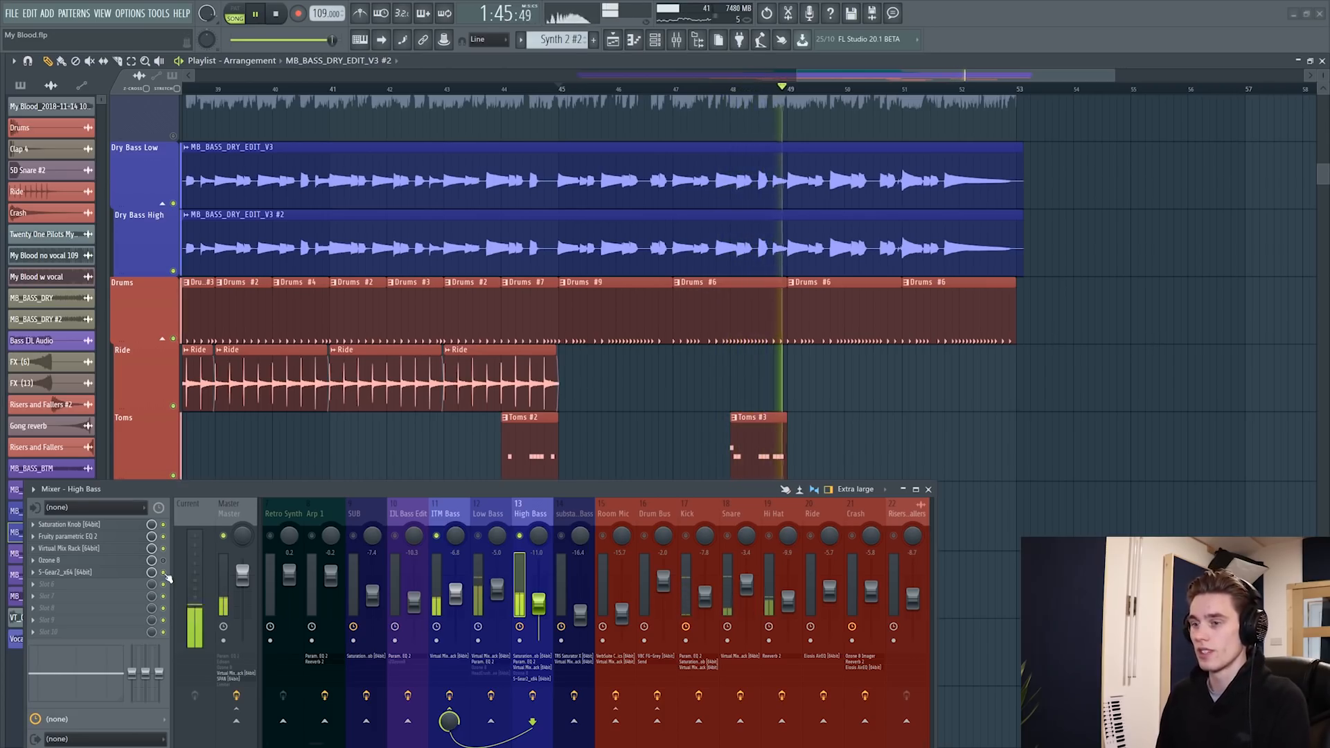
key("space")
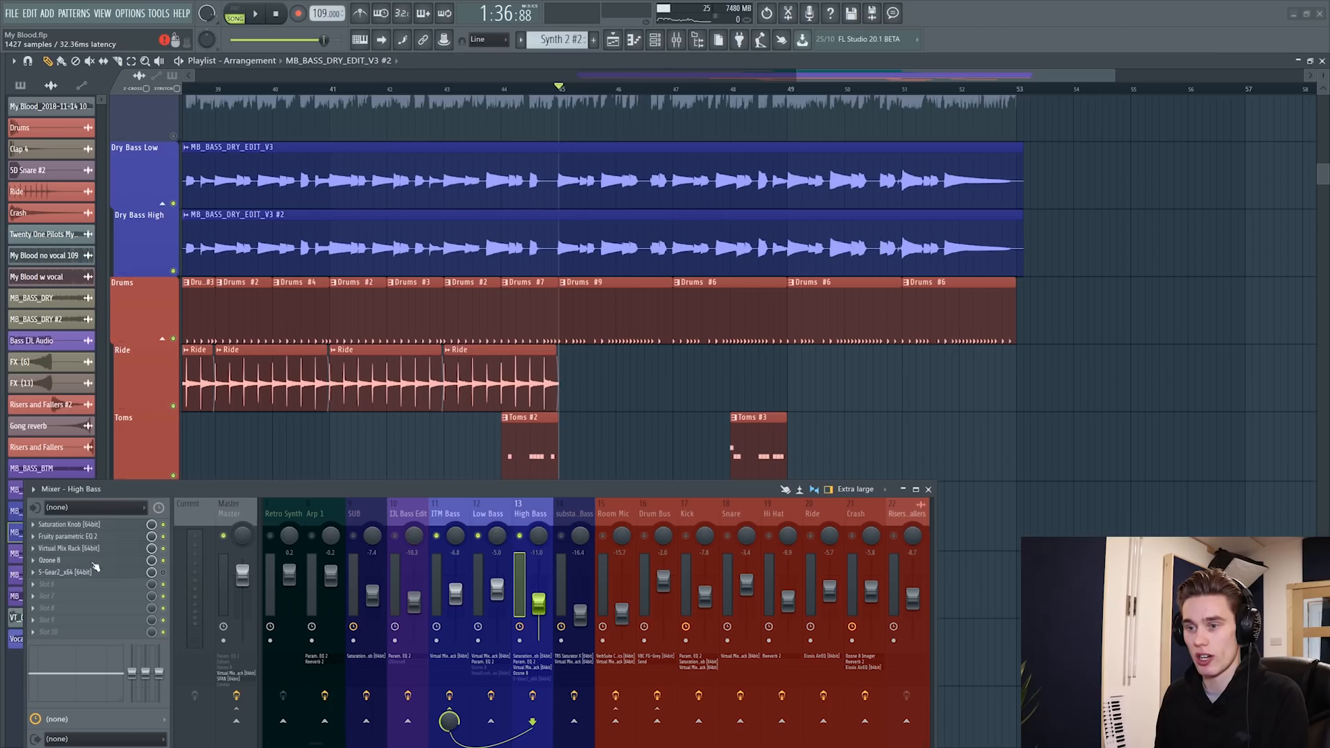
Recheck Ozone 8 on High Bass, close it, and make Low Bass audible alongside High Bass
left_click(99, 561)
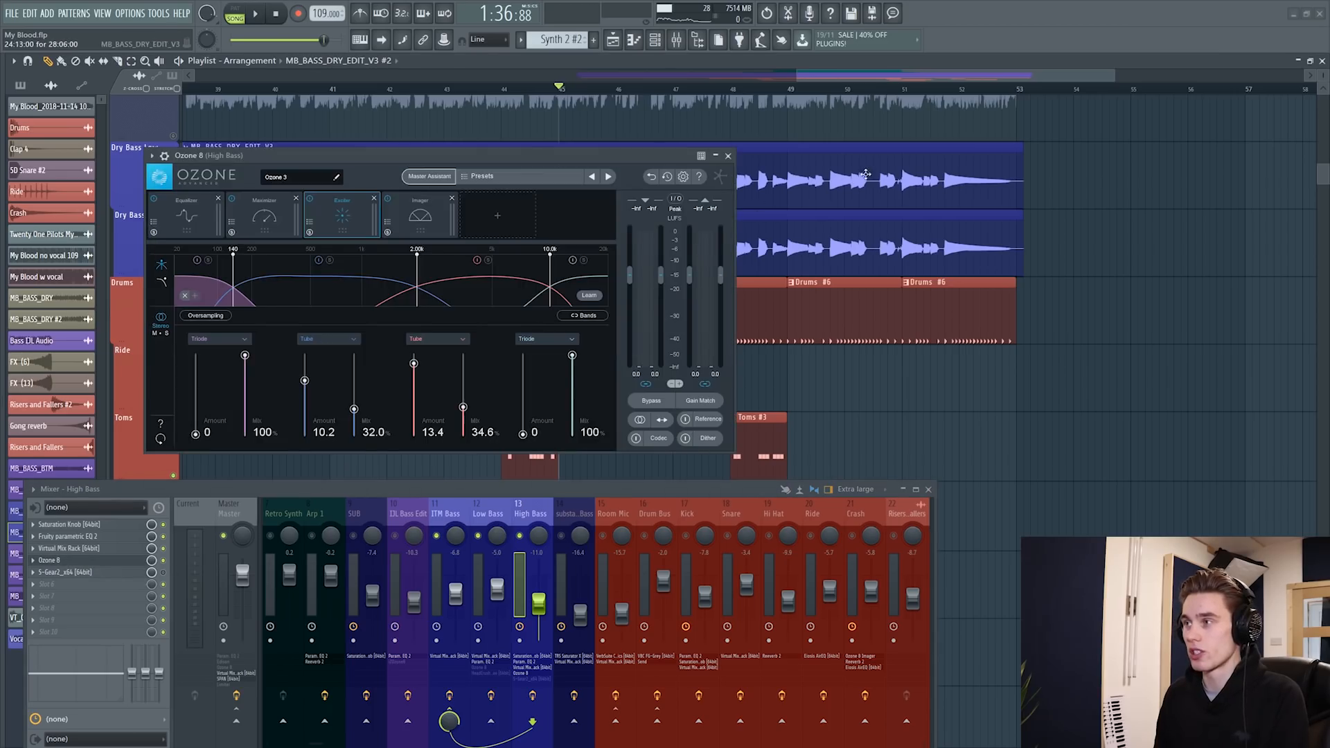
left_click(732, 153)
right_click(479, 537)
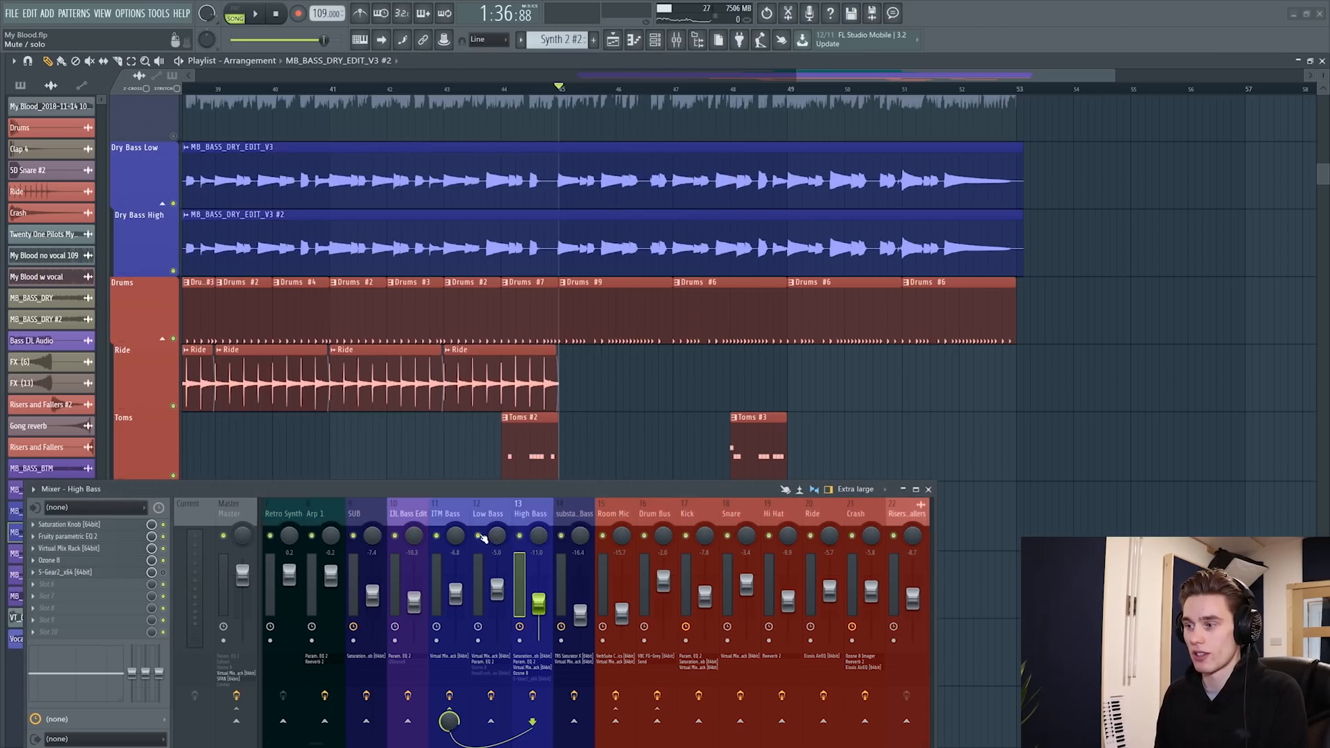
right_click(478, 536)
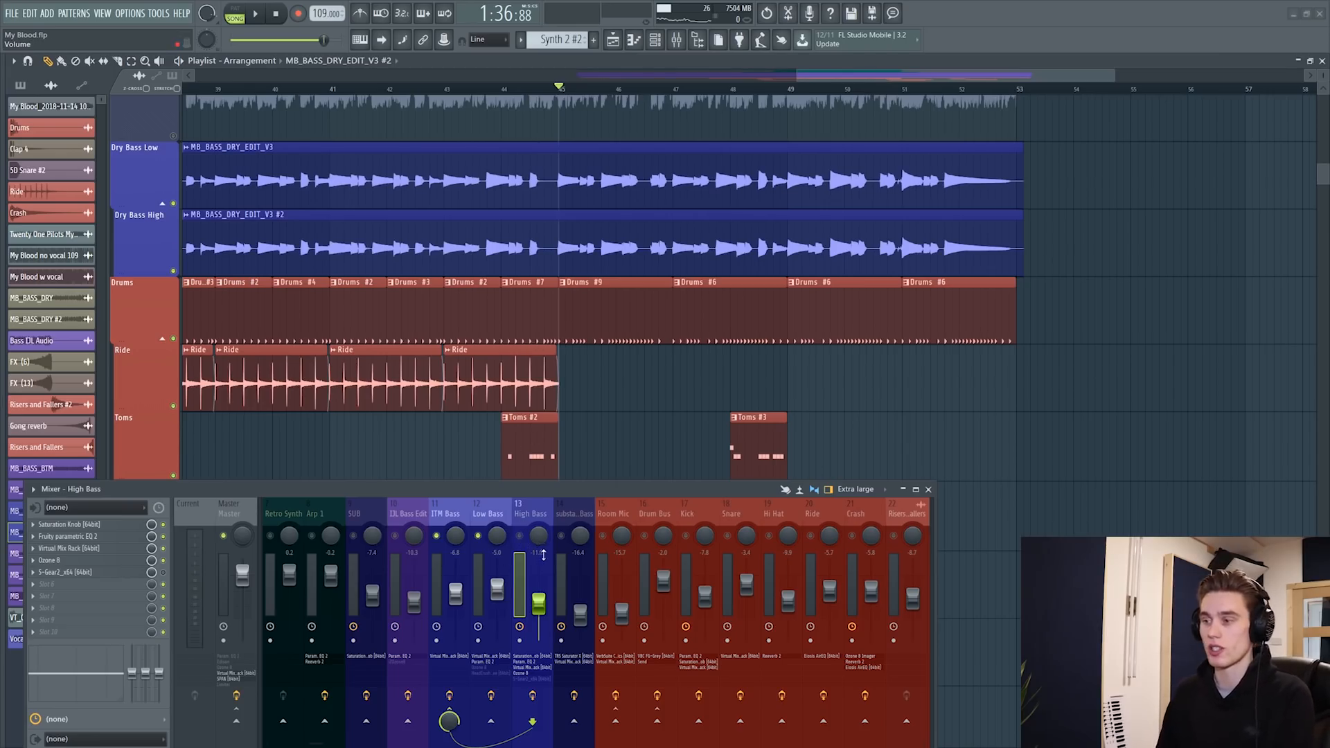
Raise Low Bass slightly, lower High Bass to about -16.8 dB while listening, and play the balance with the drums
key("space")
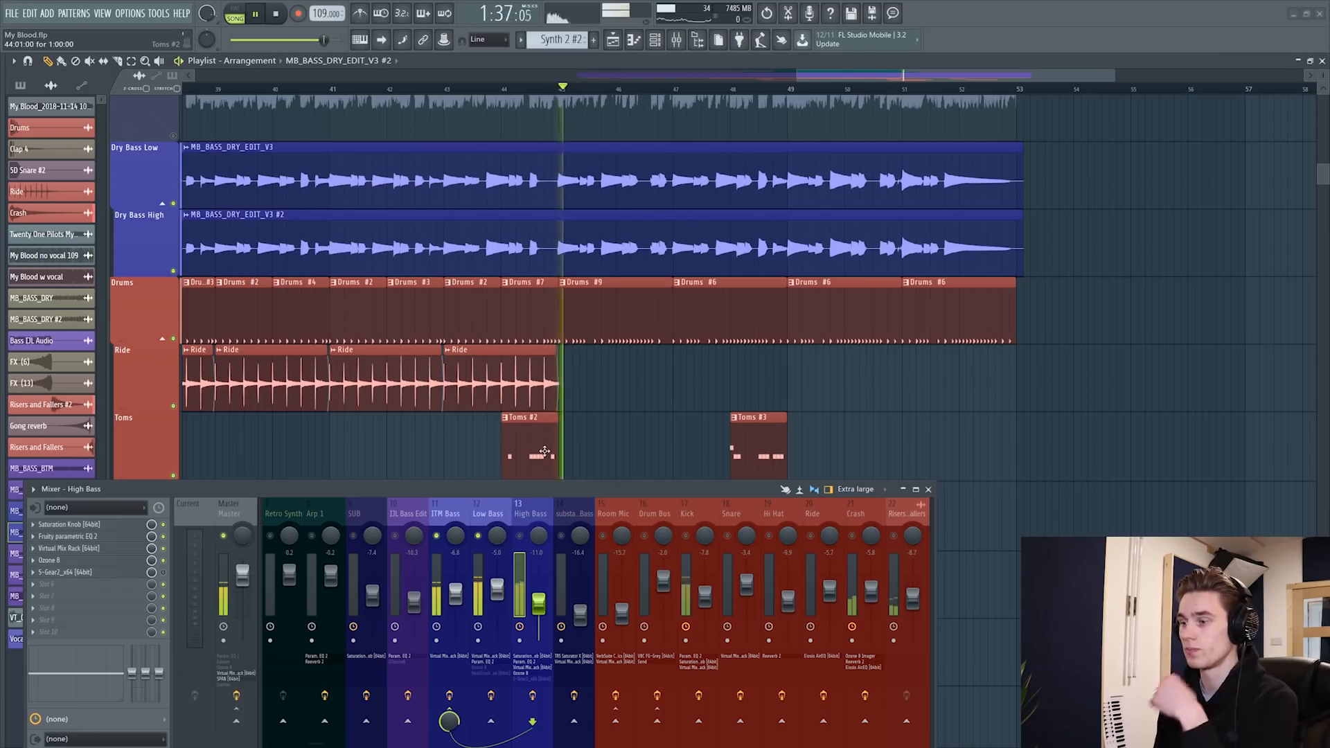
left_click_drag(496, 589, 538, 616)
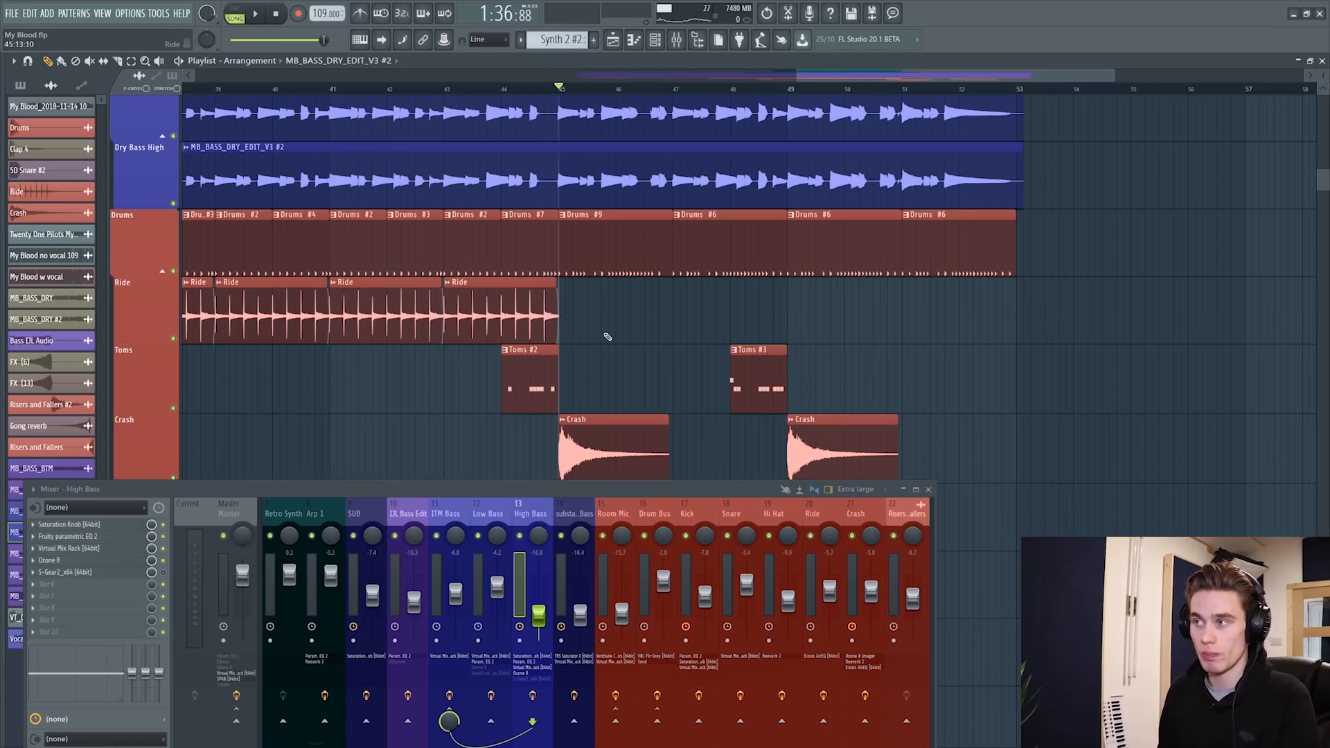
scroll(605, 340, "up", 3)
scroll(605, 340, "down", 4)
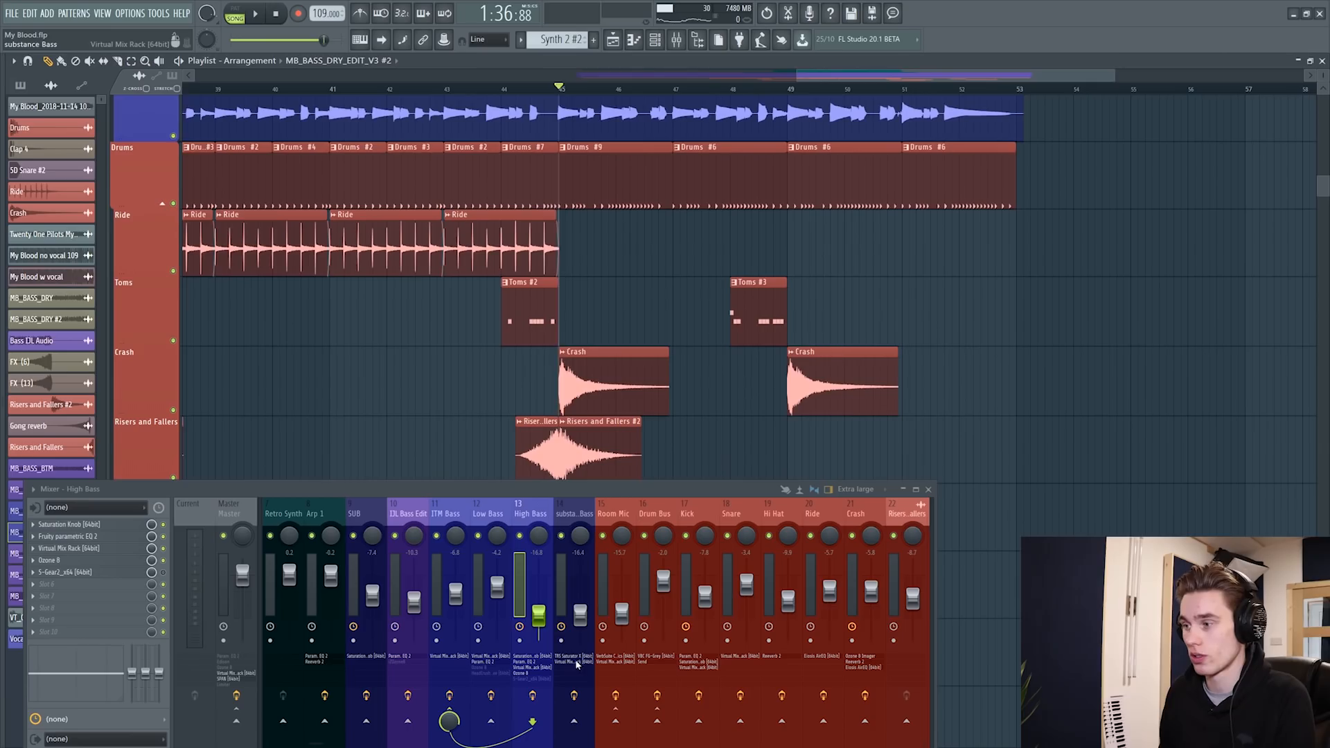
key("space")
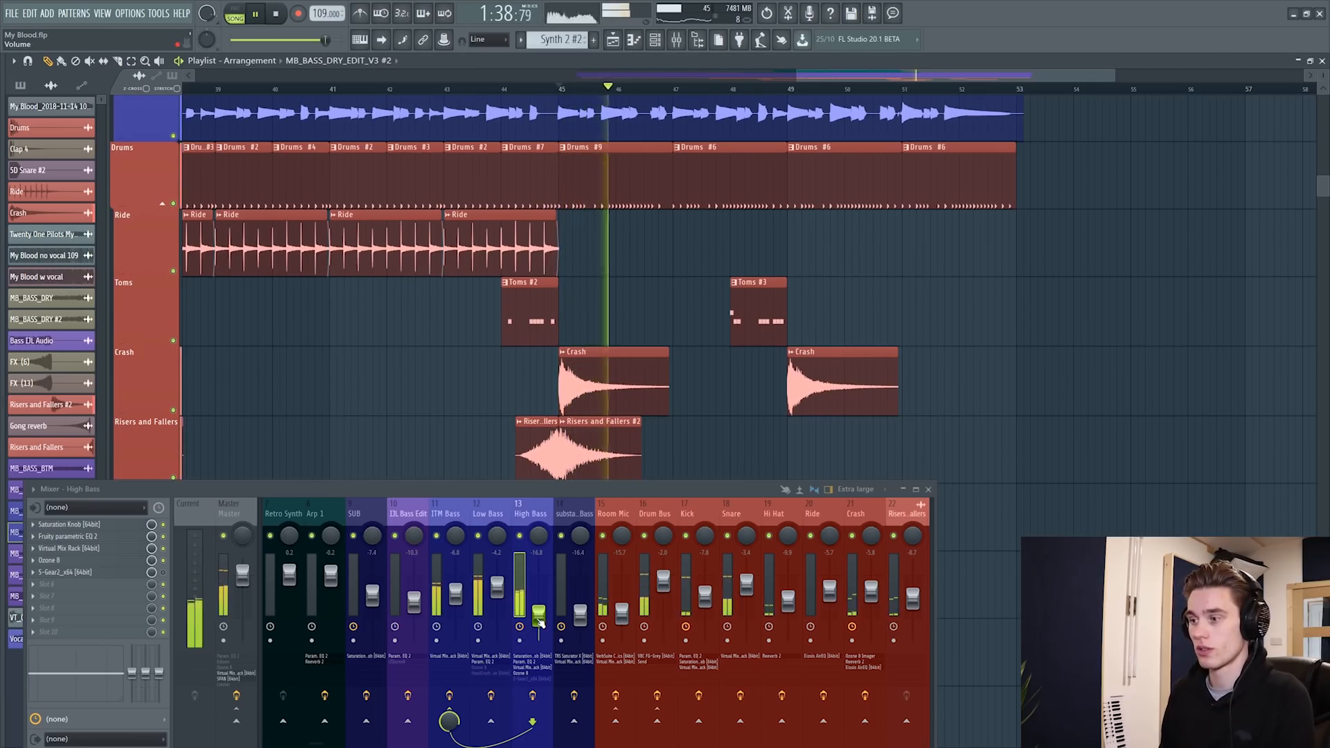
key("space")
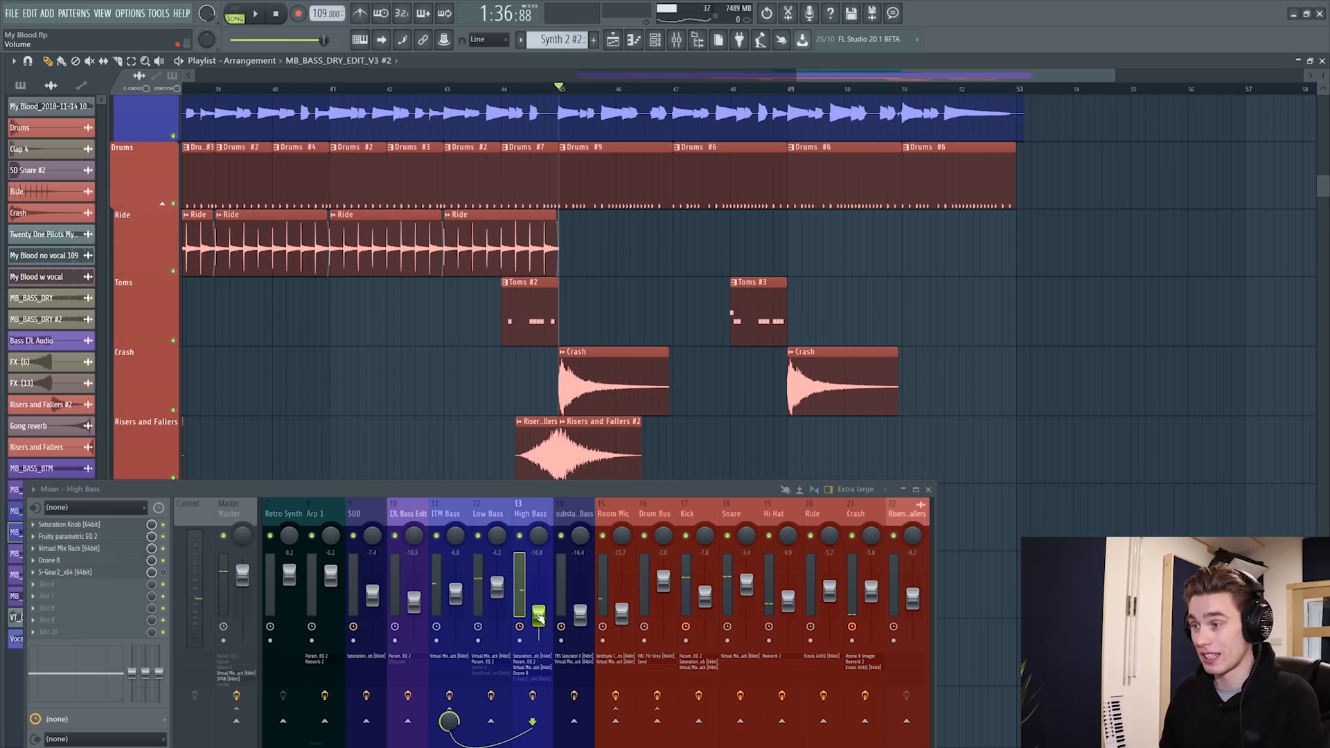
Solo the High Bass channel and listen to it from bar 45 at its reduced level
right_click(529, 540)
key("space")
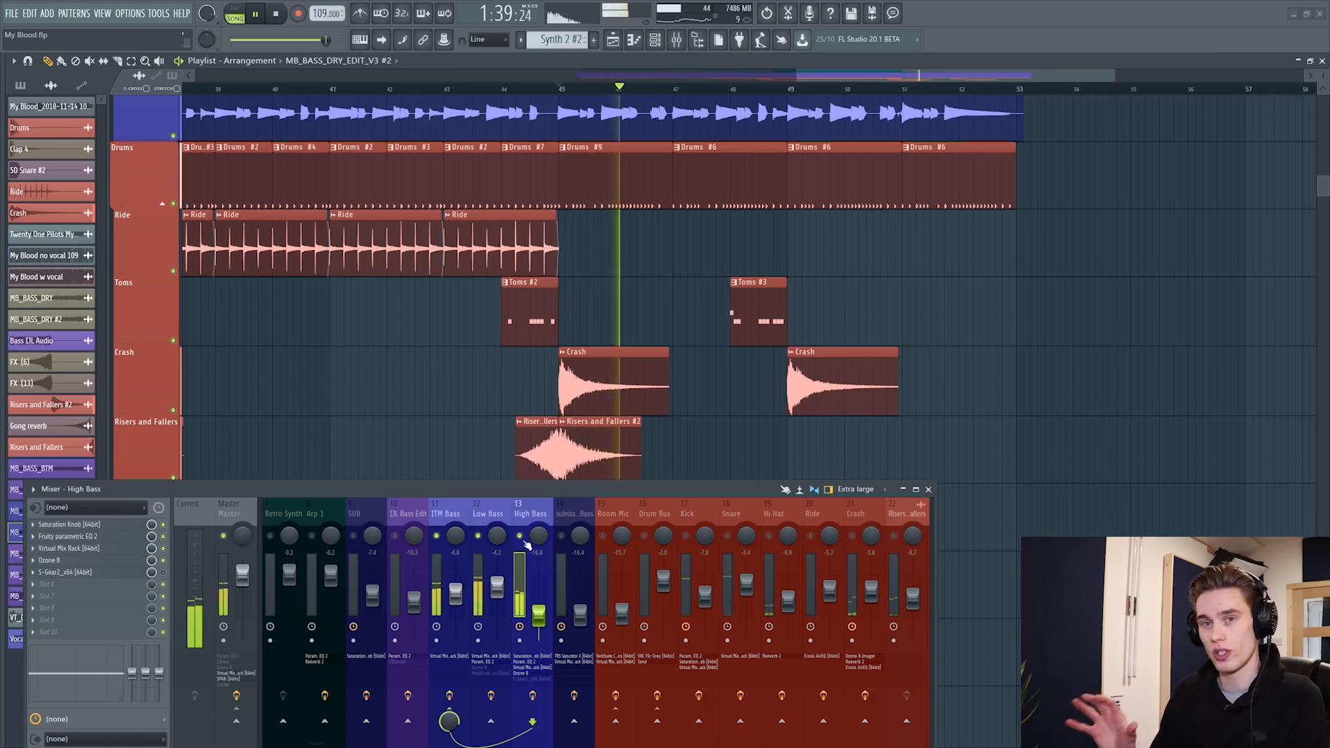
key("space")
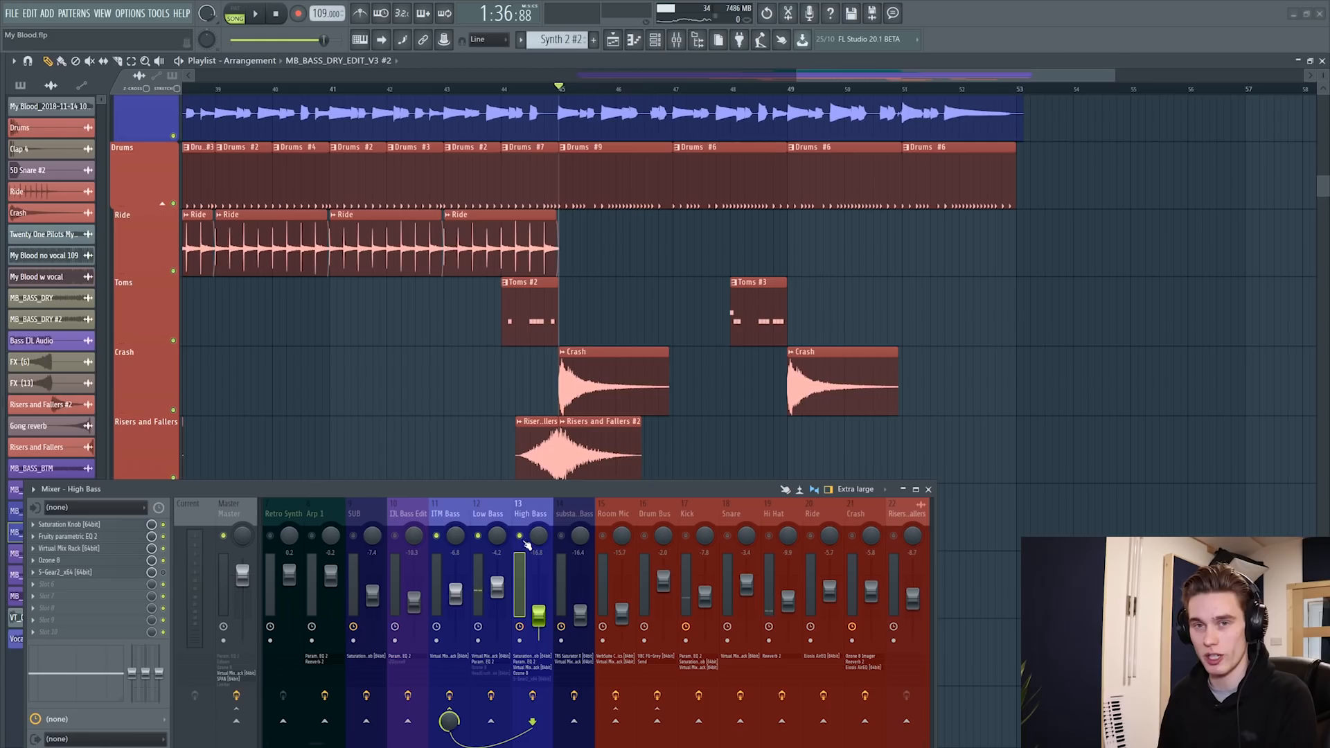
Unsolo High Bass and raise it to about -9.4 dB while playing it with the low bass and drums
scroll(446, 290, "up", 3)
scroll(447, 291, "down", 2)
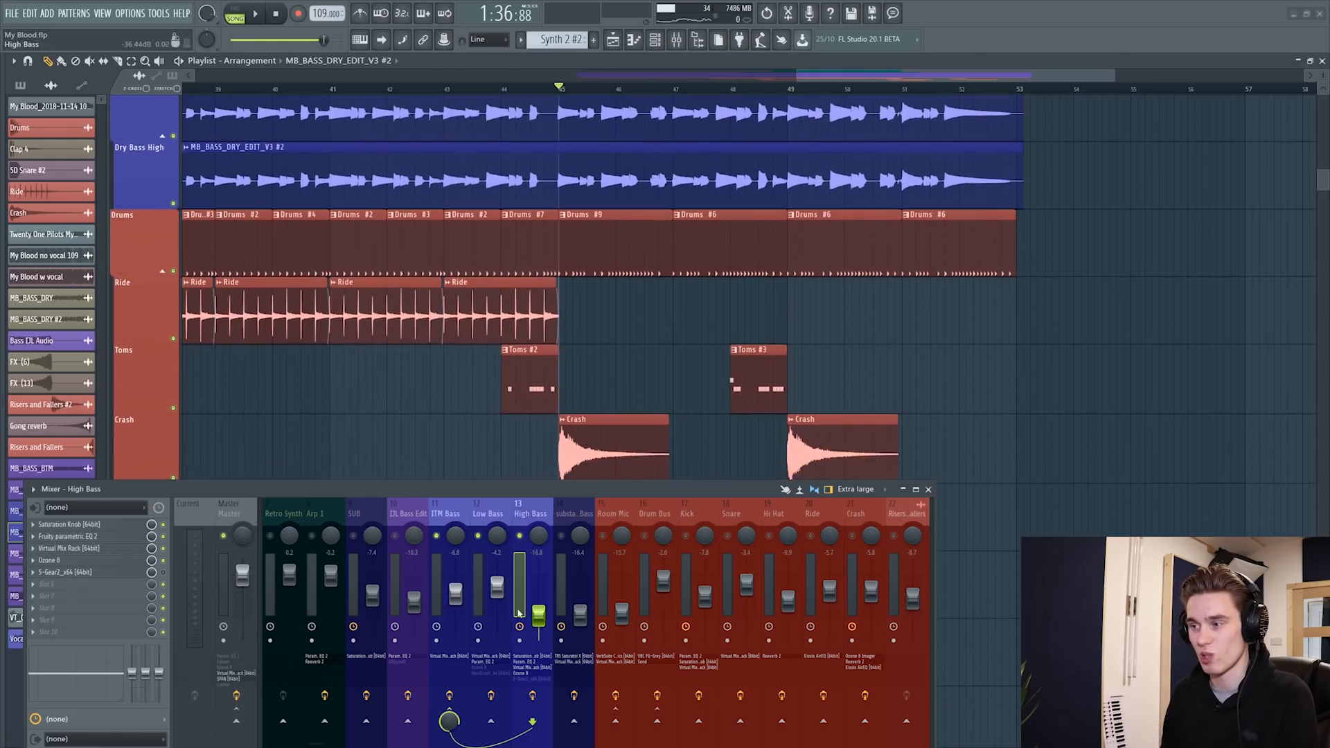
right_click(523, 539)
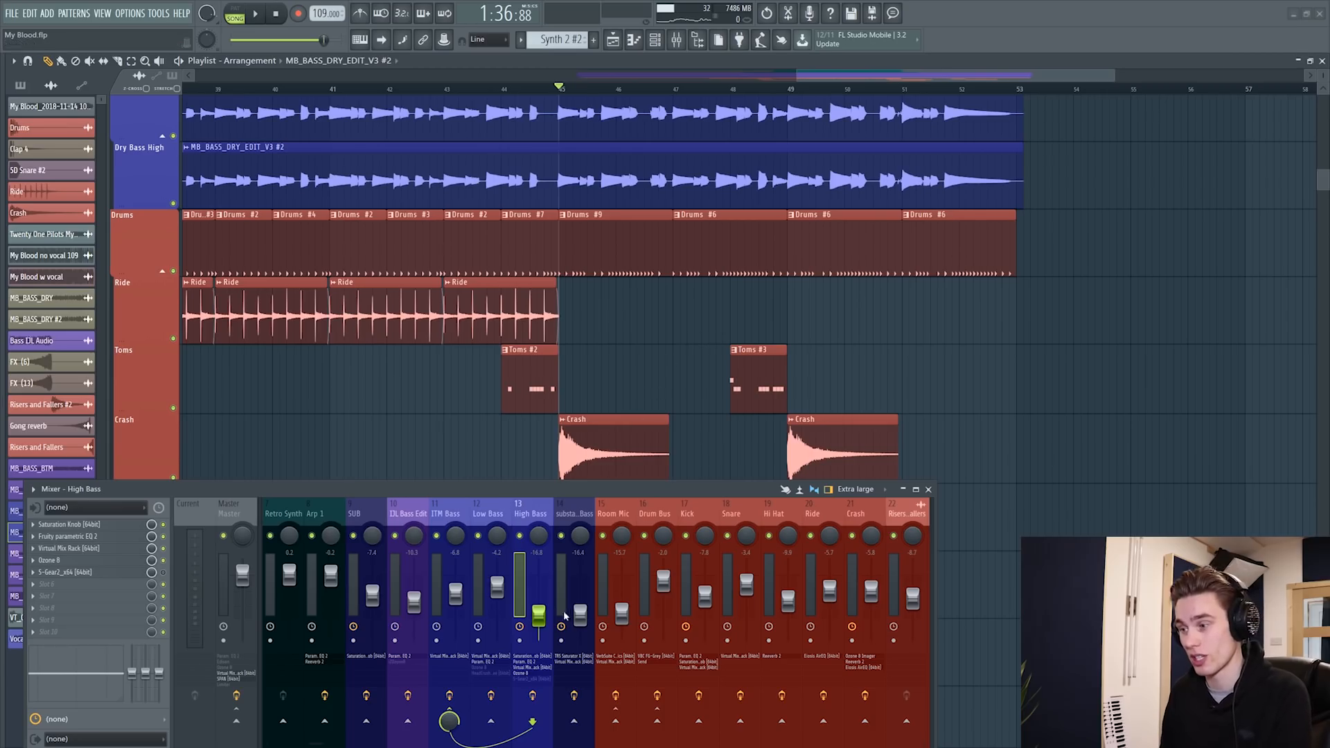
key("space")
left_click_drag(543, 625, 538, 599)
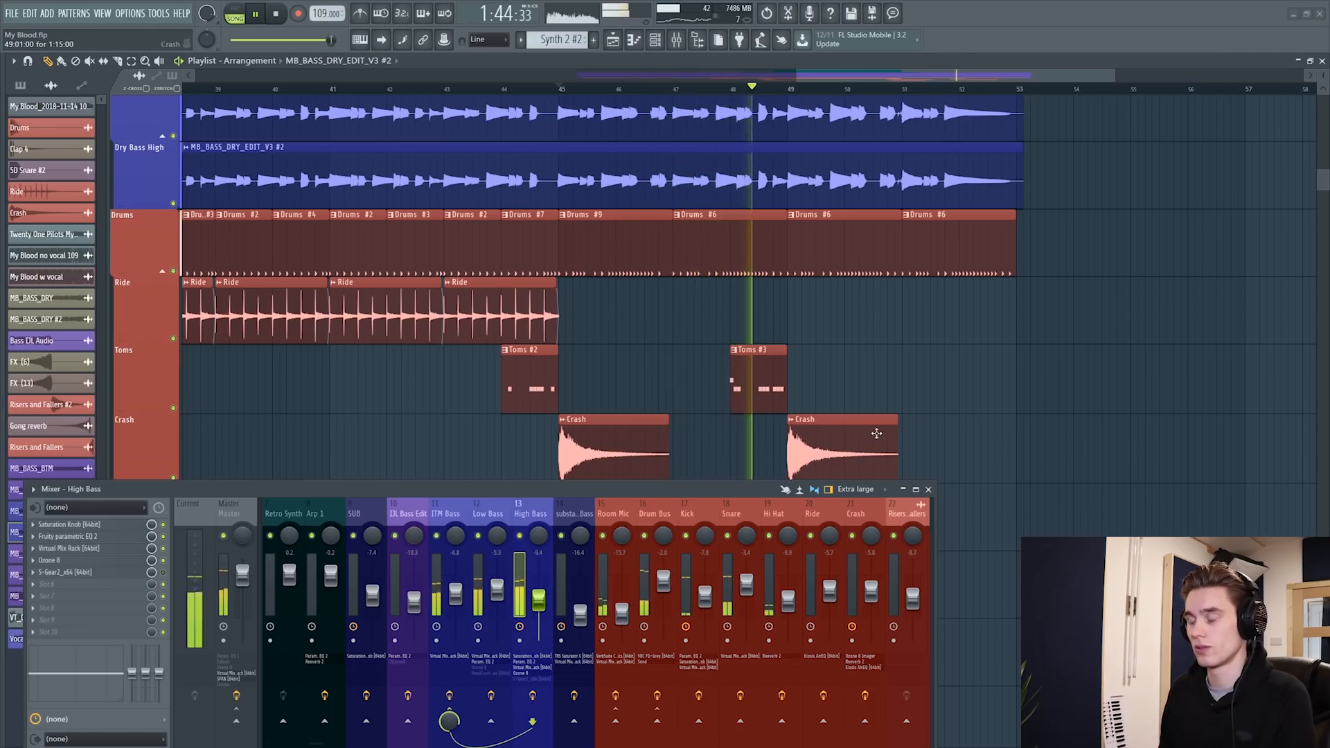
key("space")
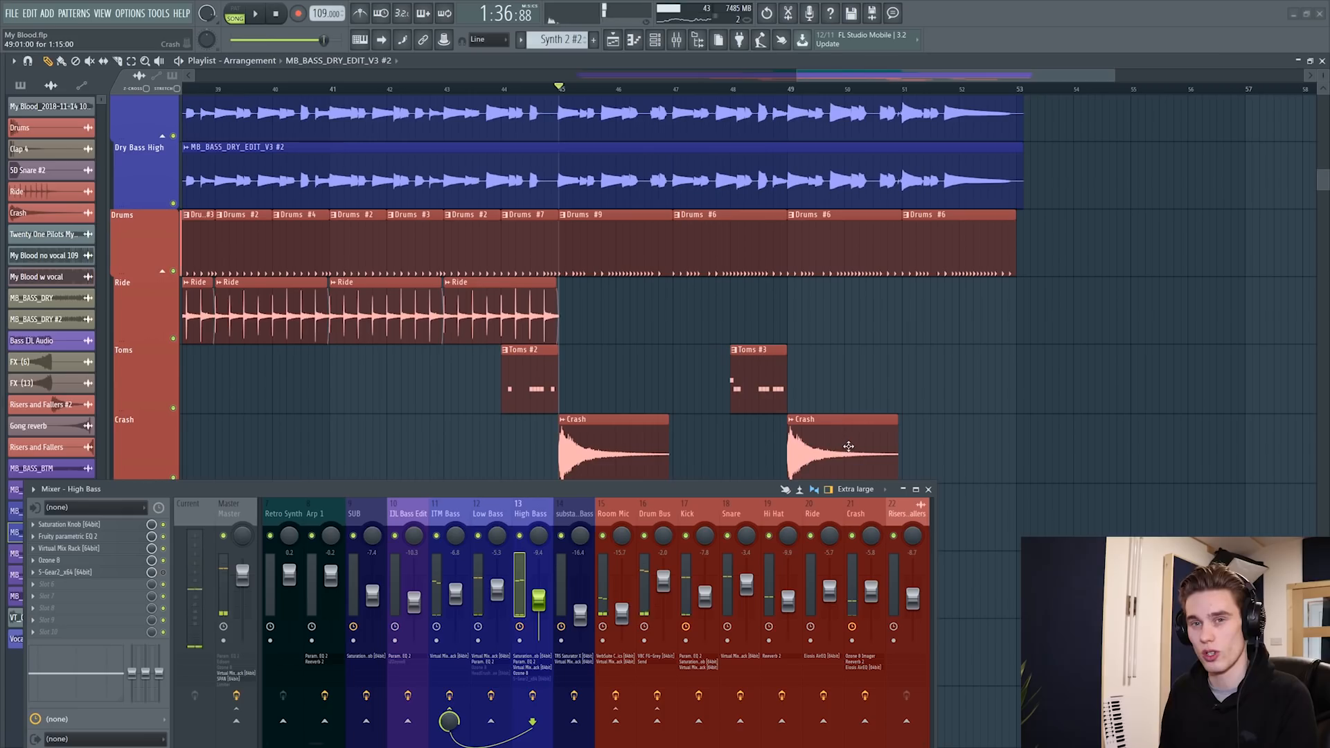
Solo High Bass, unmute Low Bass and listen to the two dry bass channels together without the drums
right_click(519, 538)
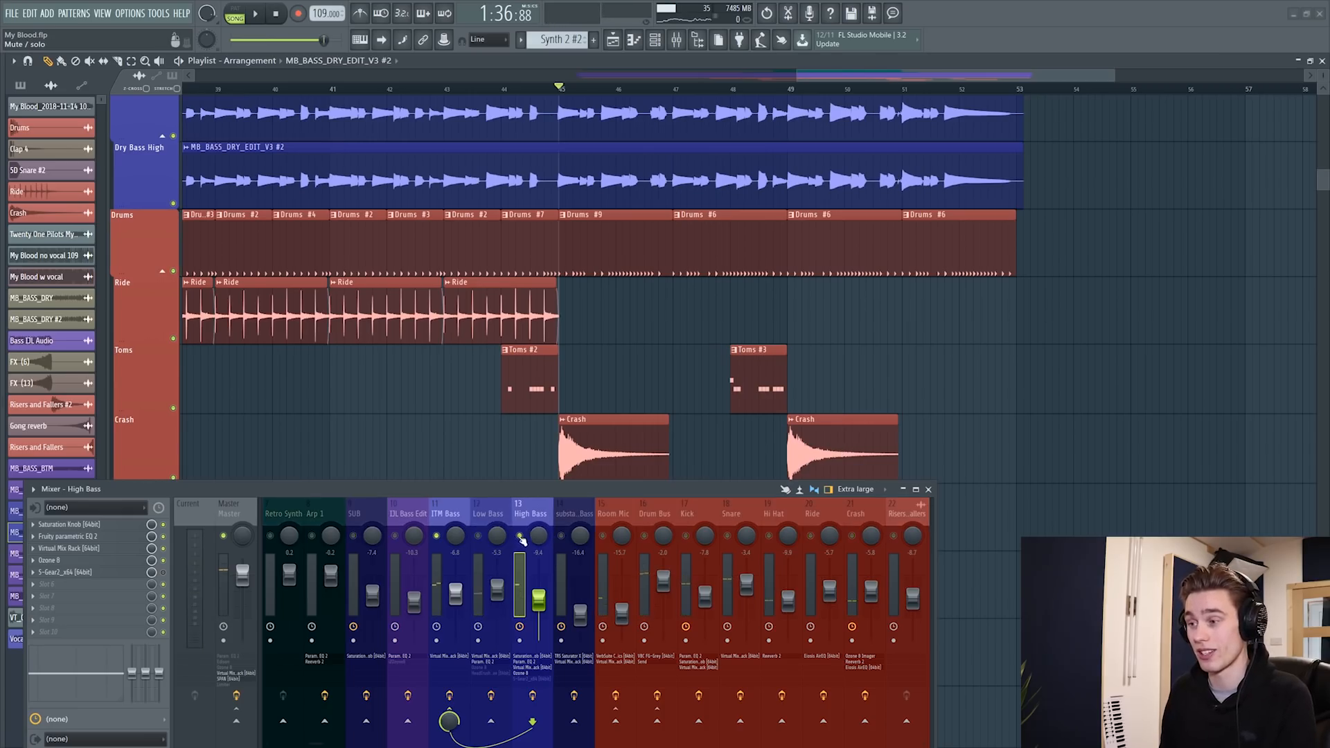
left_click(478, 536)
key("space")
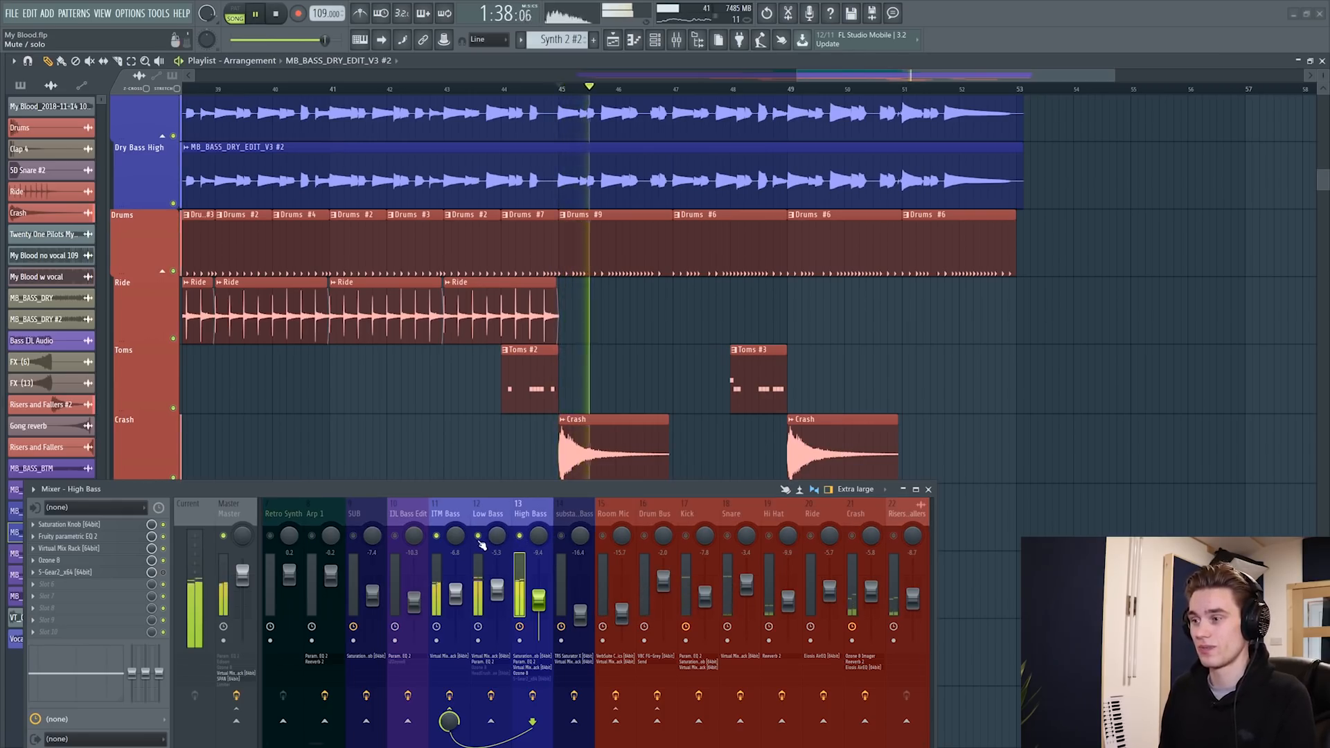
key("space")
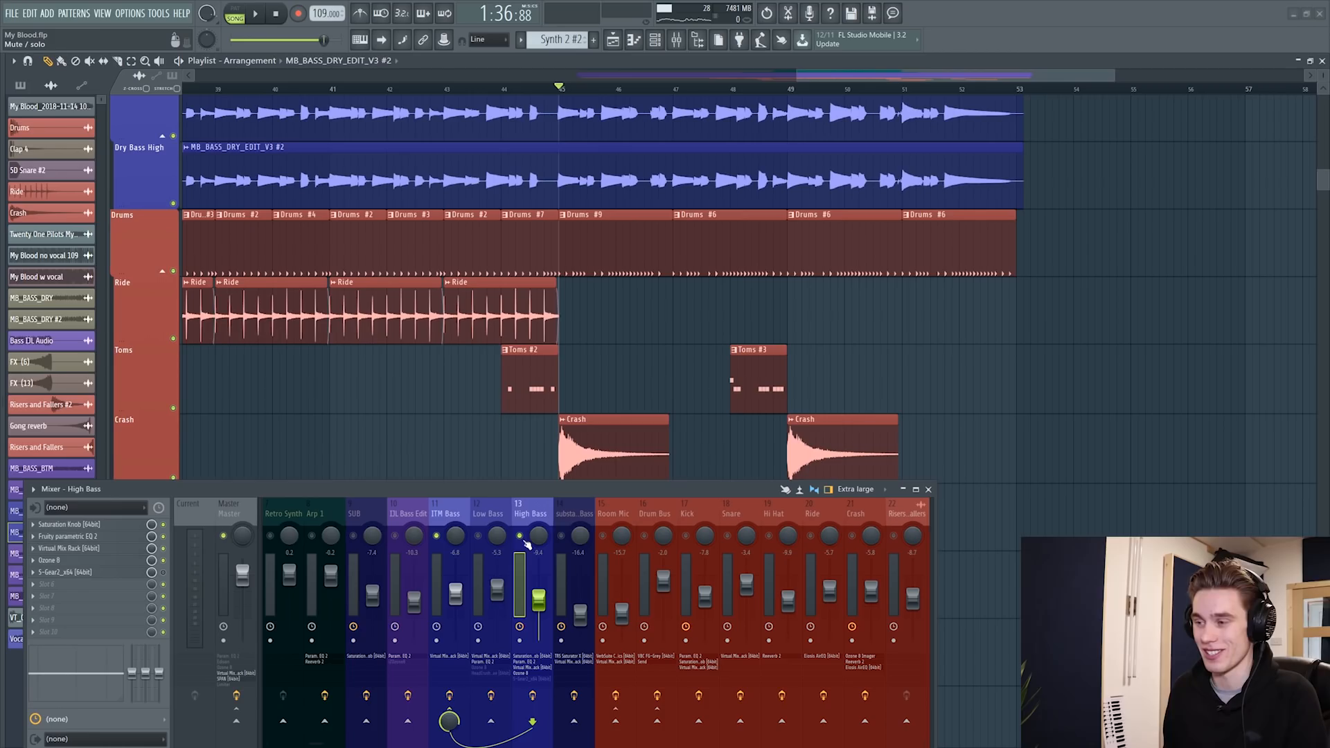
scroll(643, 337, "down", 3)
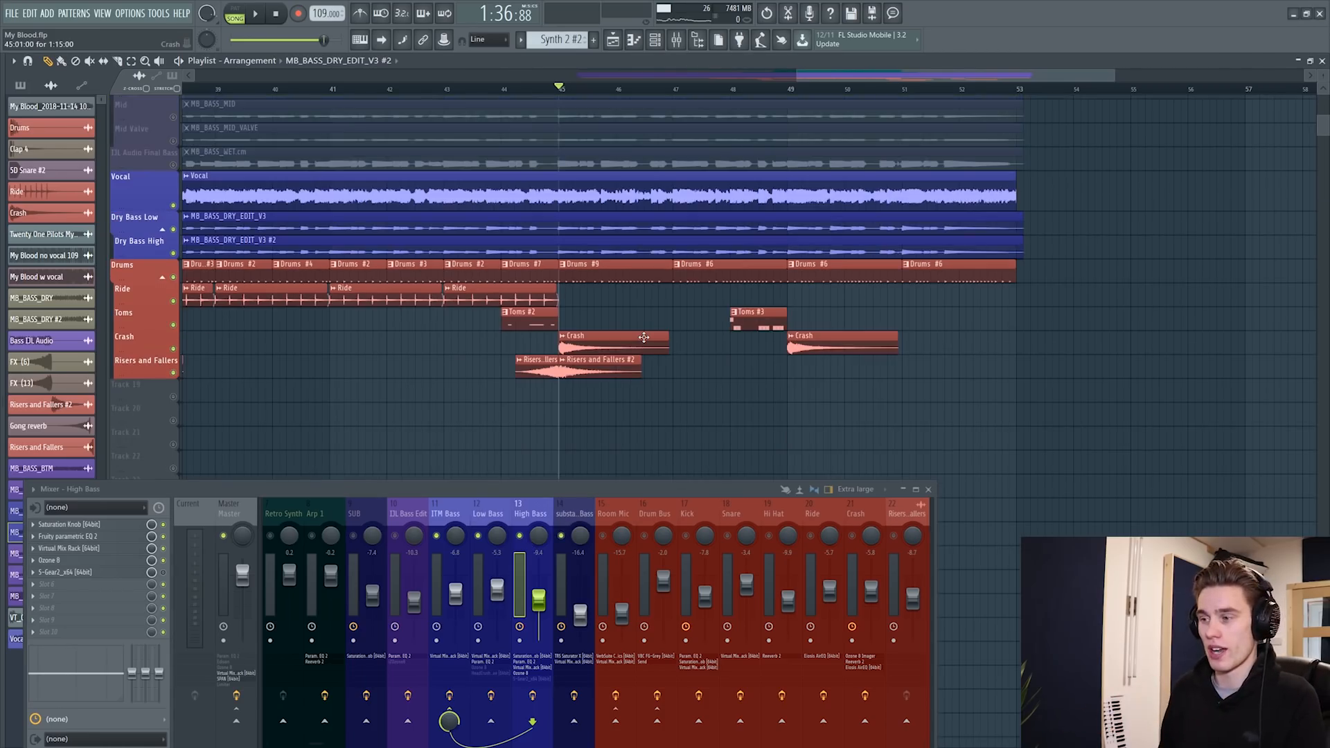
Switch between the Low Bass and High Bass mixer channels to compare their effect chains
left_click(500, 515)
left_click(523, 515)
left_click(497, 515)
left_click(519, 513)
left_click(504, 514)
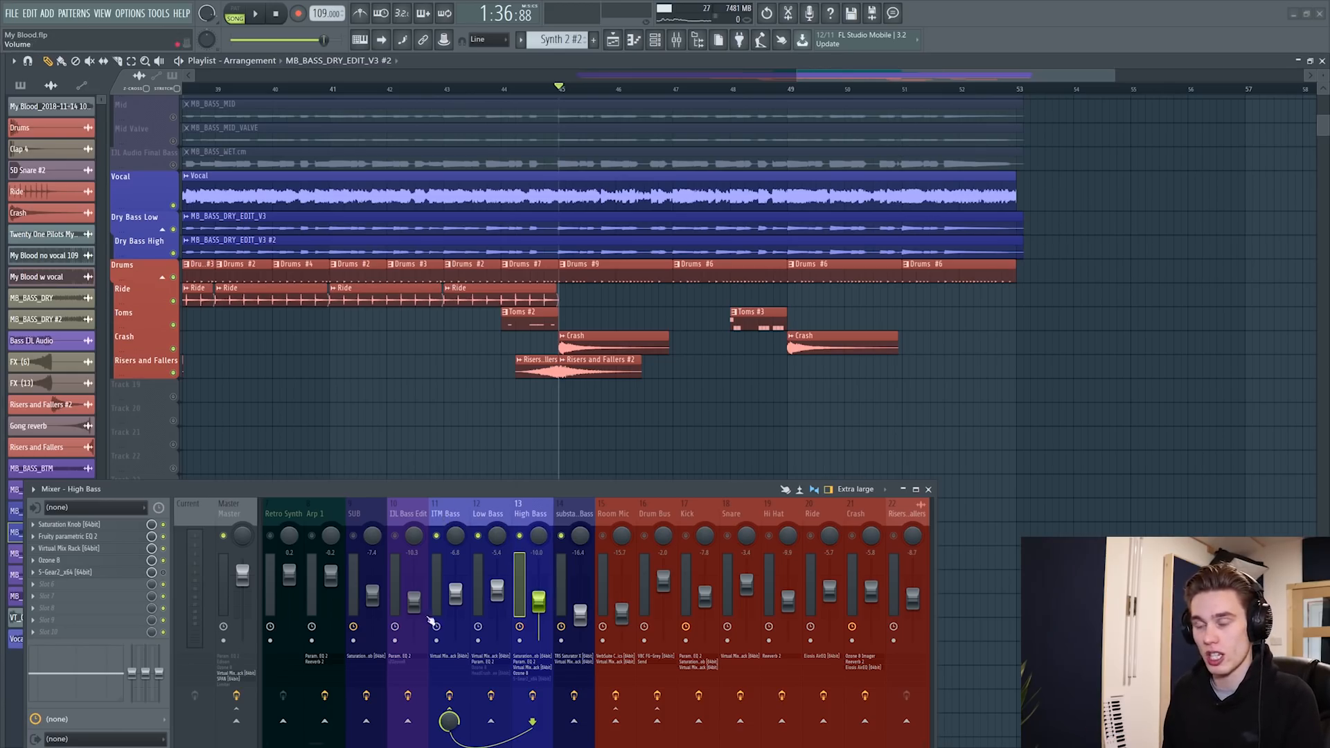
Inspect the ITM Bass, final bass edit, Low Bass and High Bass mixer channels one after another
left_click(448, 536)
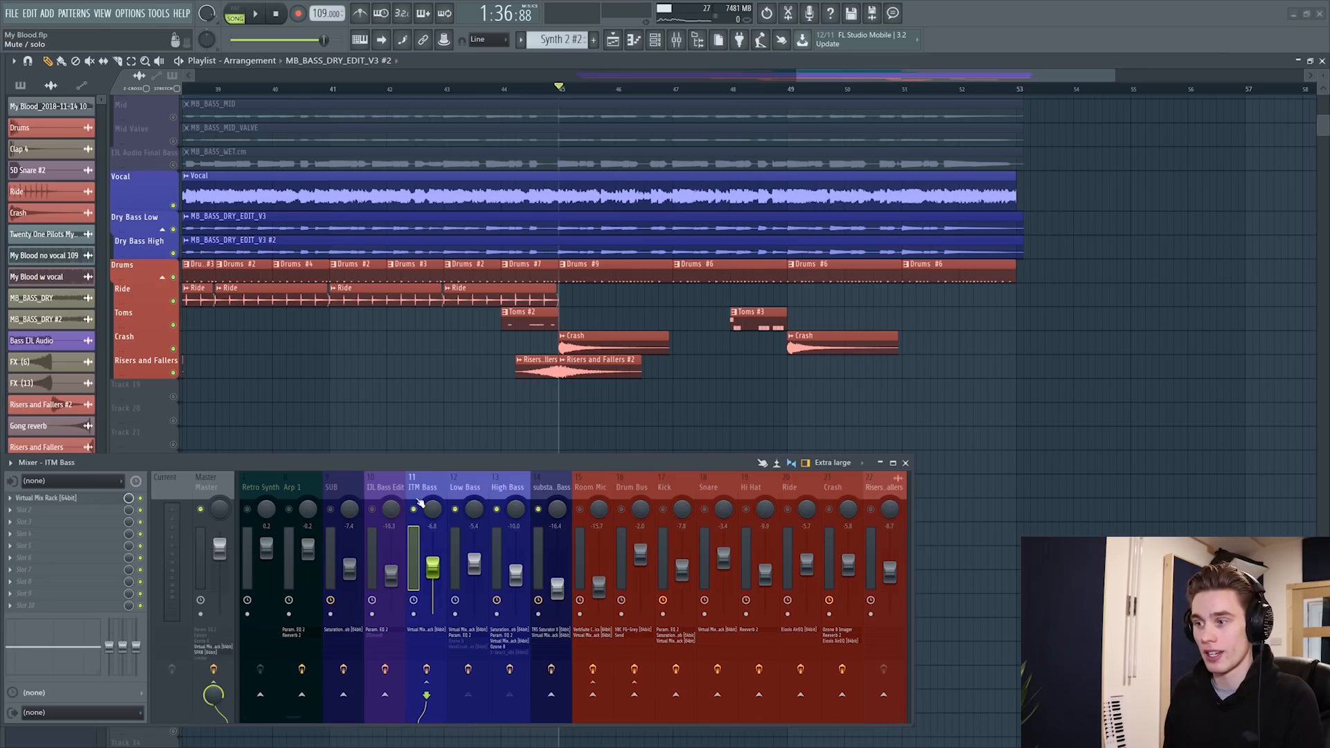
left_click(375, 490)
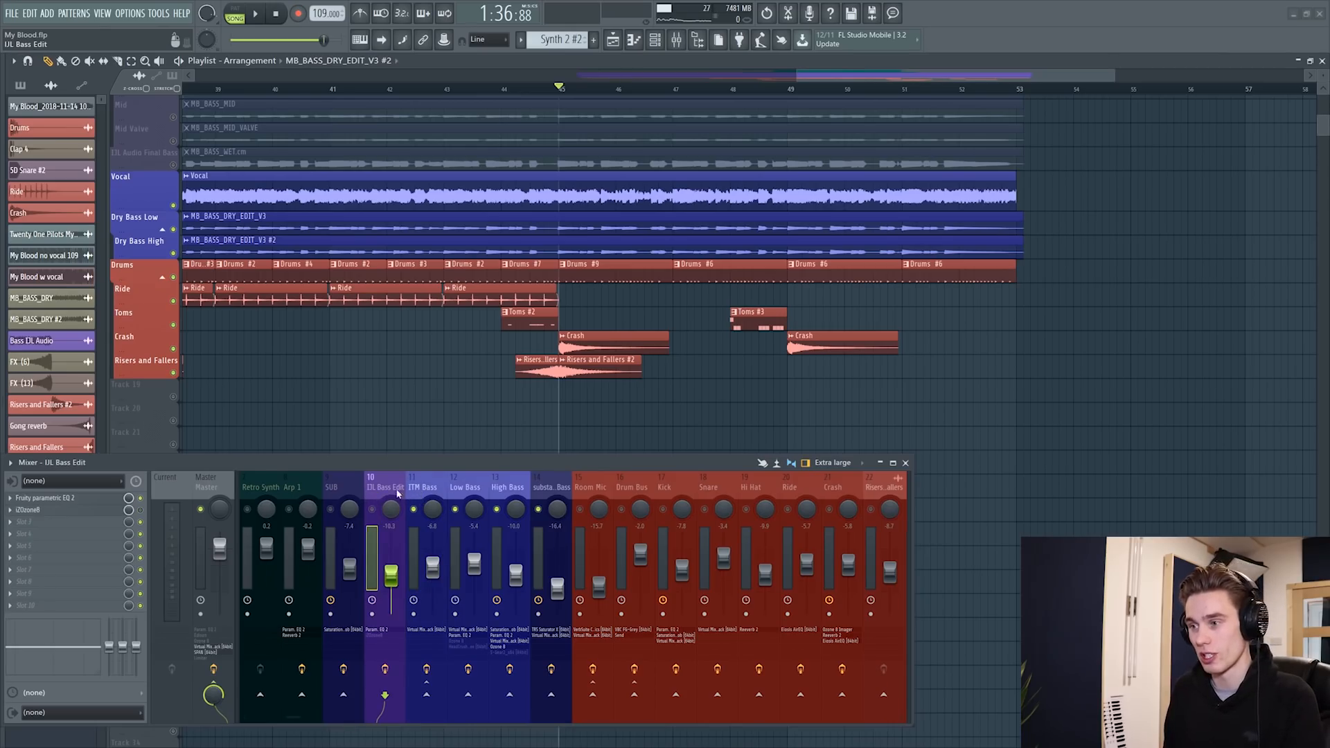
left_click(418, 490)
left_click(458, 483)
left_click(498, 502)
left_click(471, 490)
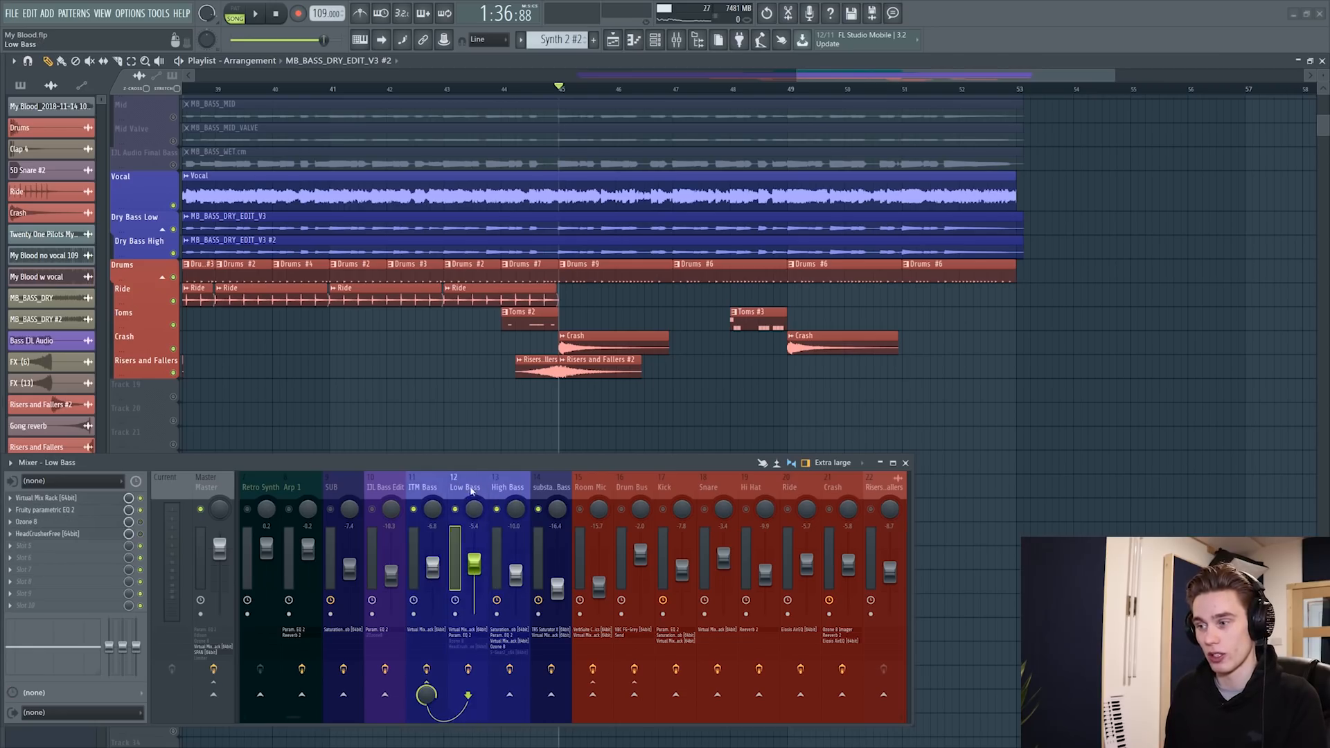
left_click(514, 487)
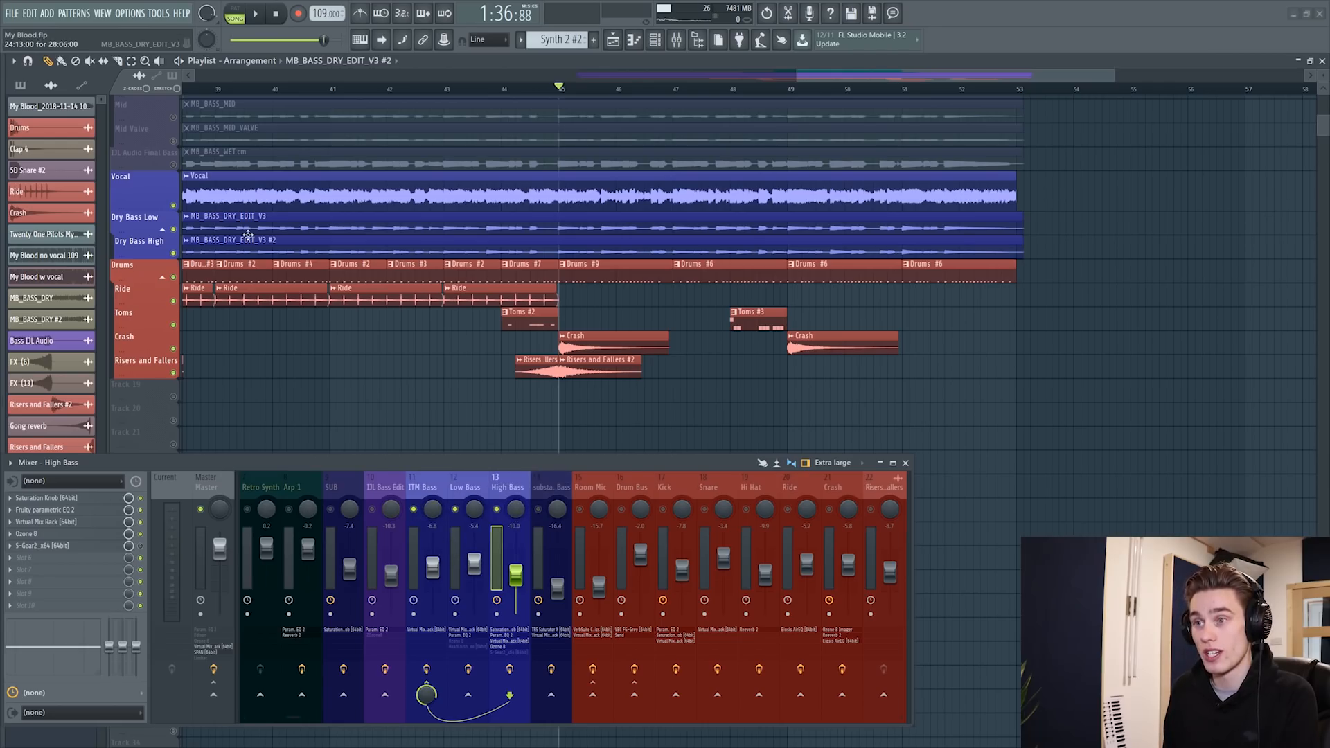
Solo the dry bass tracks and play them while raising the ITM Bass level to about -4.5 dB
left_click(174, 254, "ctrl")
key("space")
mouse_move(443, 574)
left_mouse_down()
mouse_move(432, 552)
mouse_move(433, 581)
mouse_move(433, 561)
left_mouse_up()
key("space")
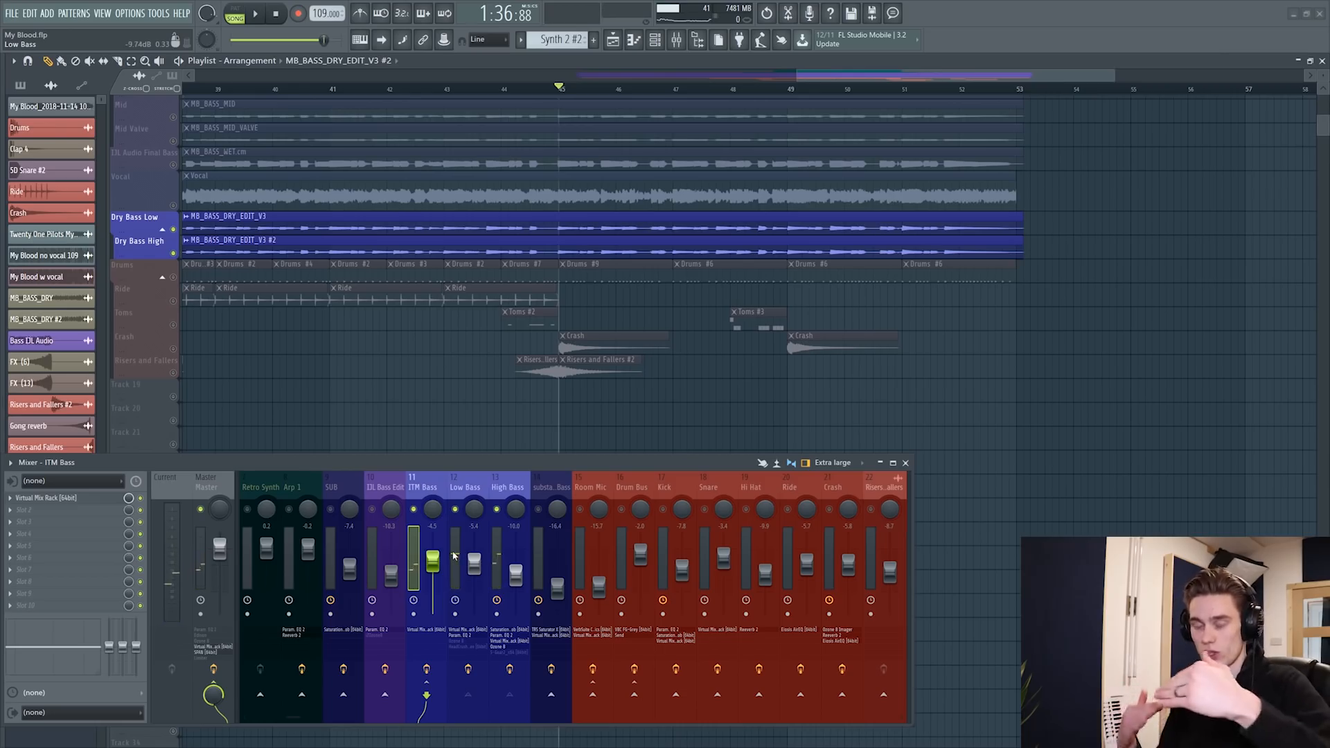
left_click_drag(475, 562, 516, 576)
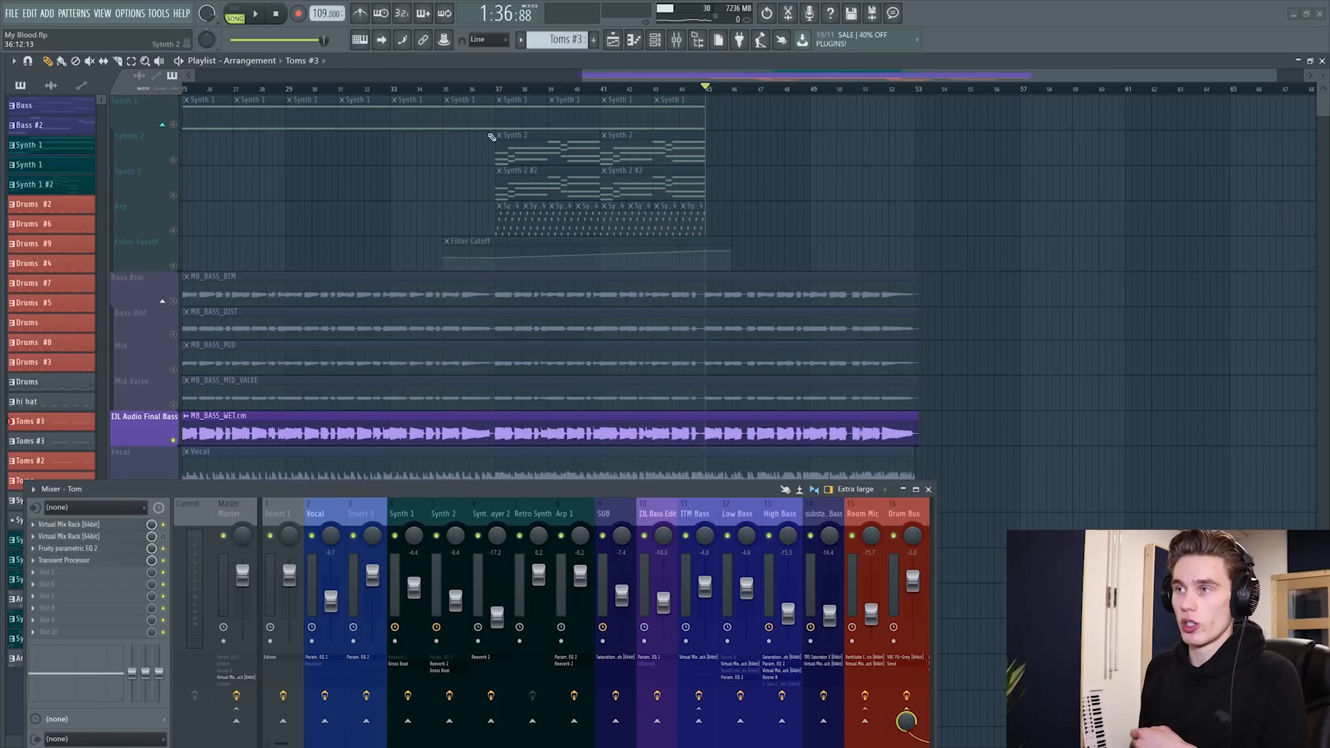
Set the playback position to bar 25 and solo the Synth 1 track in the playlist
scroll(504, 96, "down", 2)
scroll(561, 95, "up", 2)
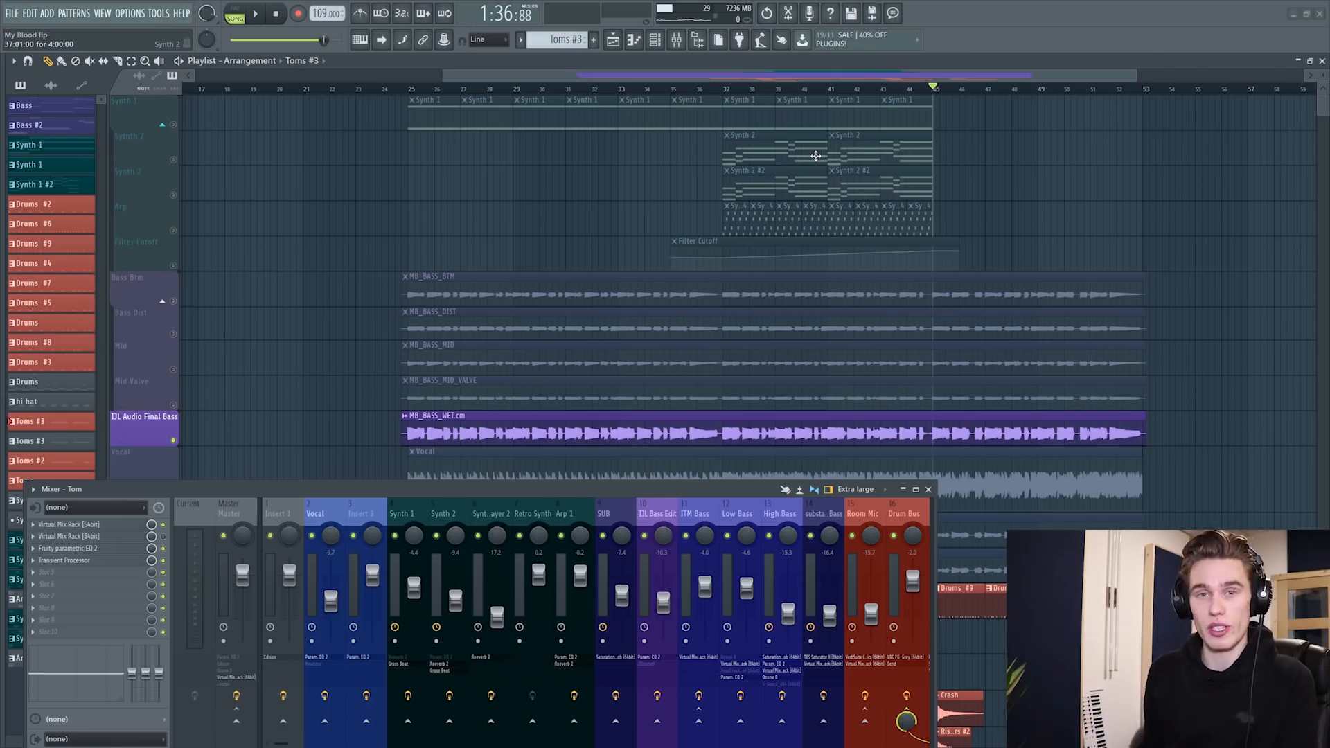
scroll(959, 92, "up", 2)
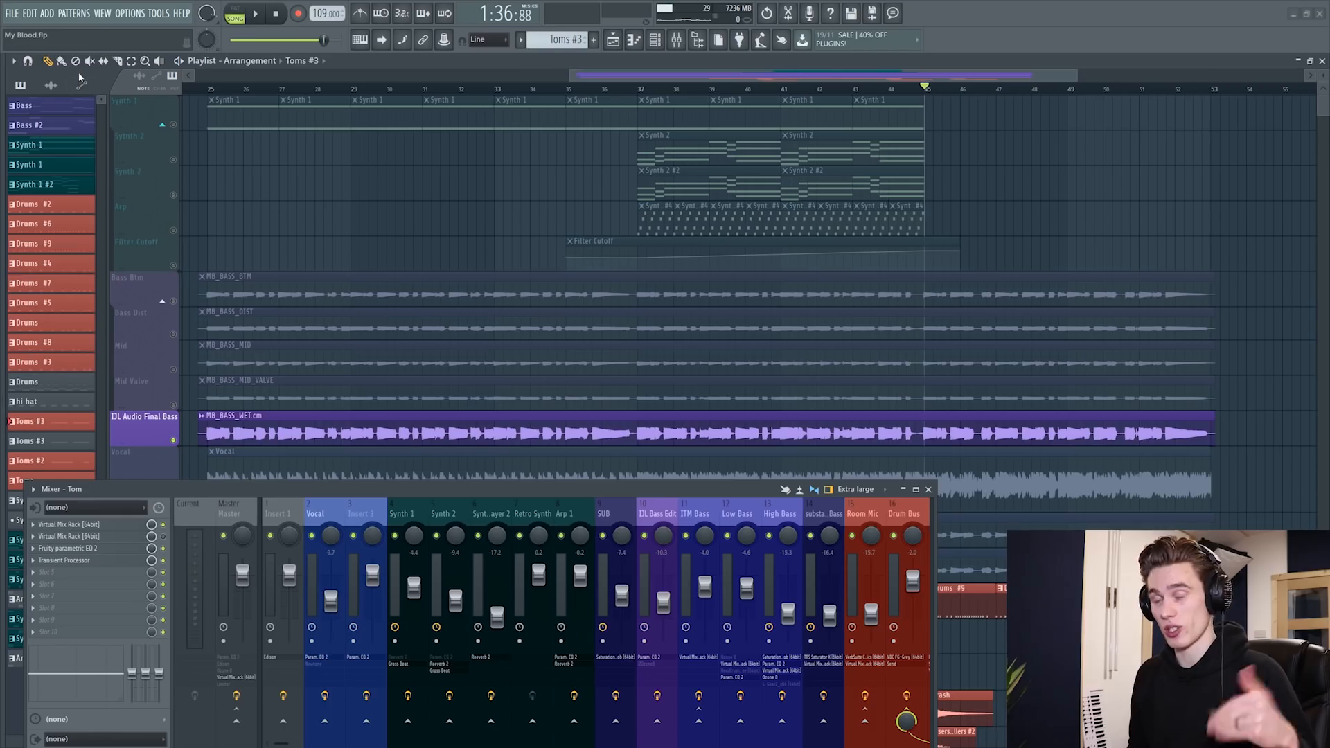
left_click(210, 91)
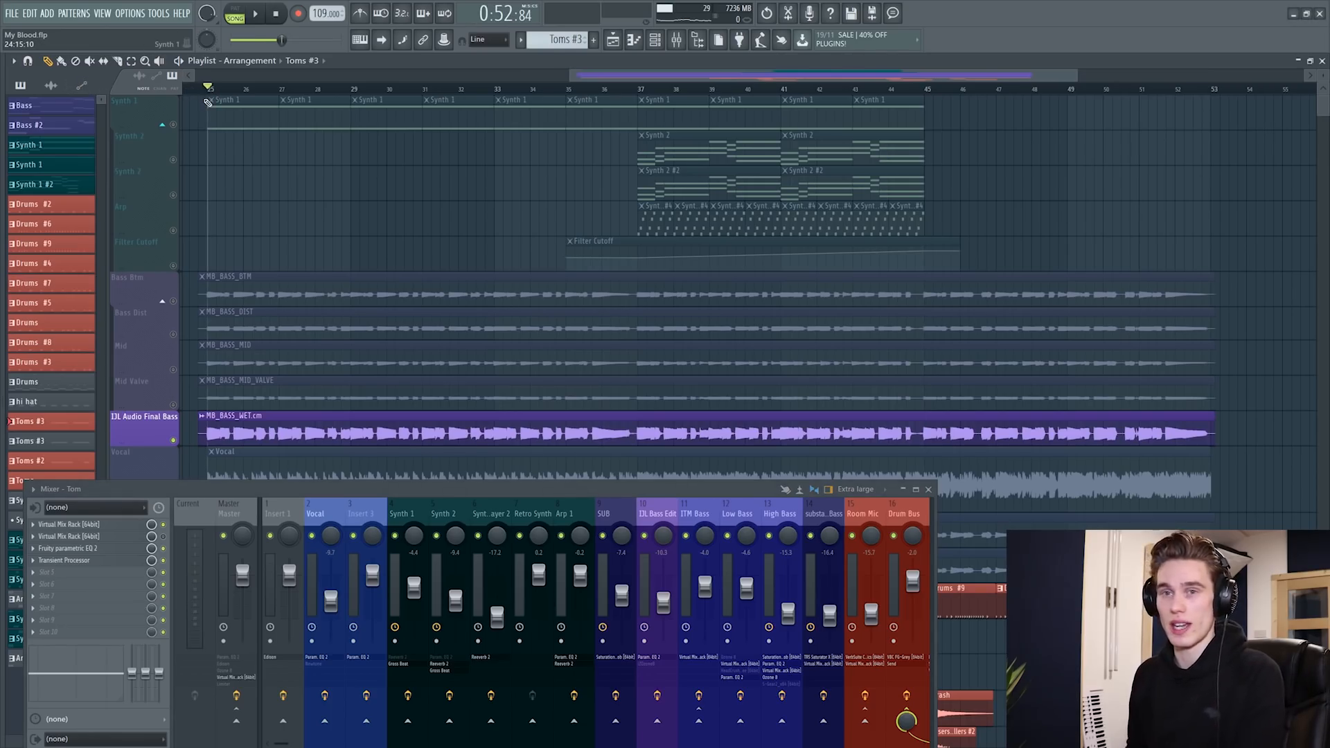
left_click(230, 128)
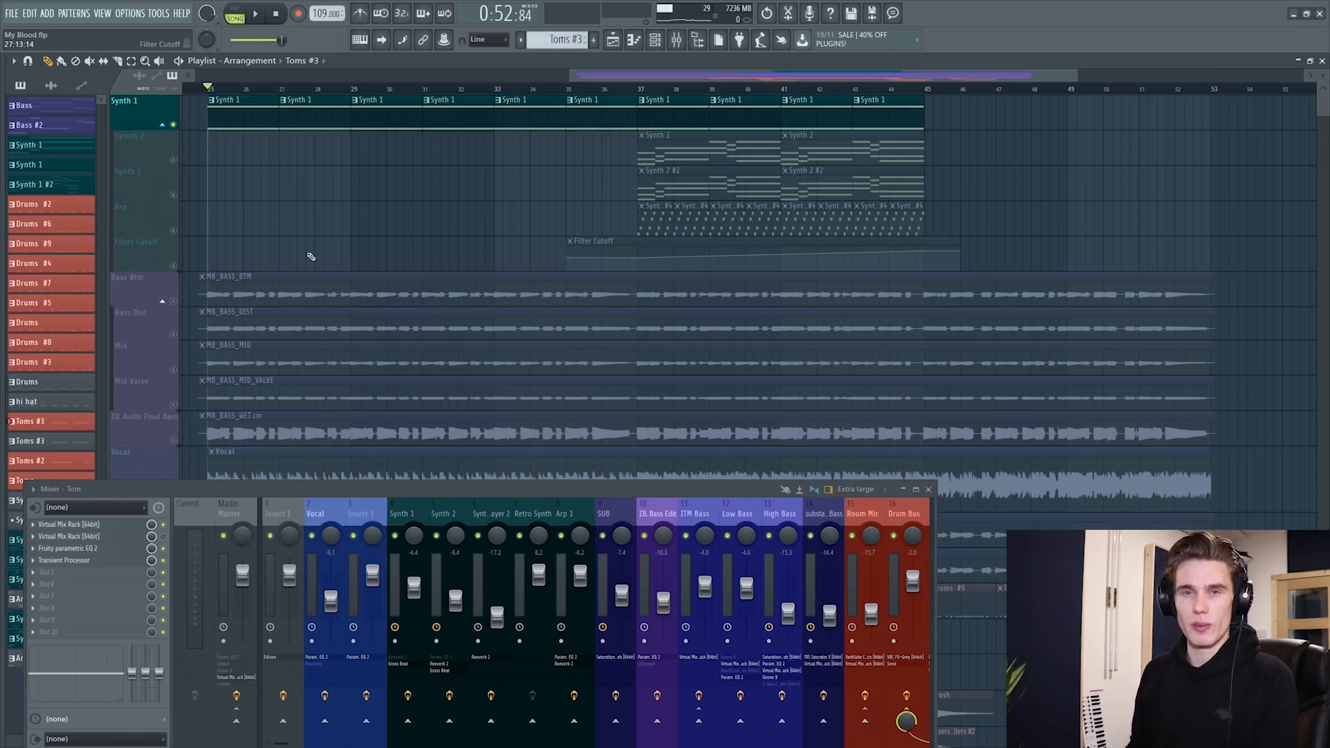
right_click(333, 196)
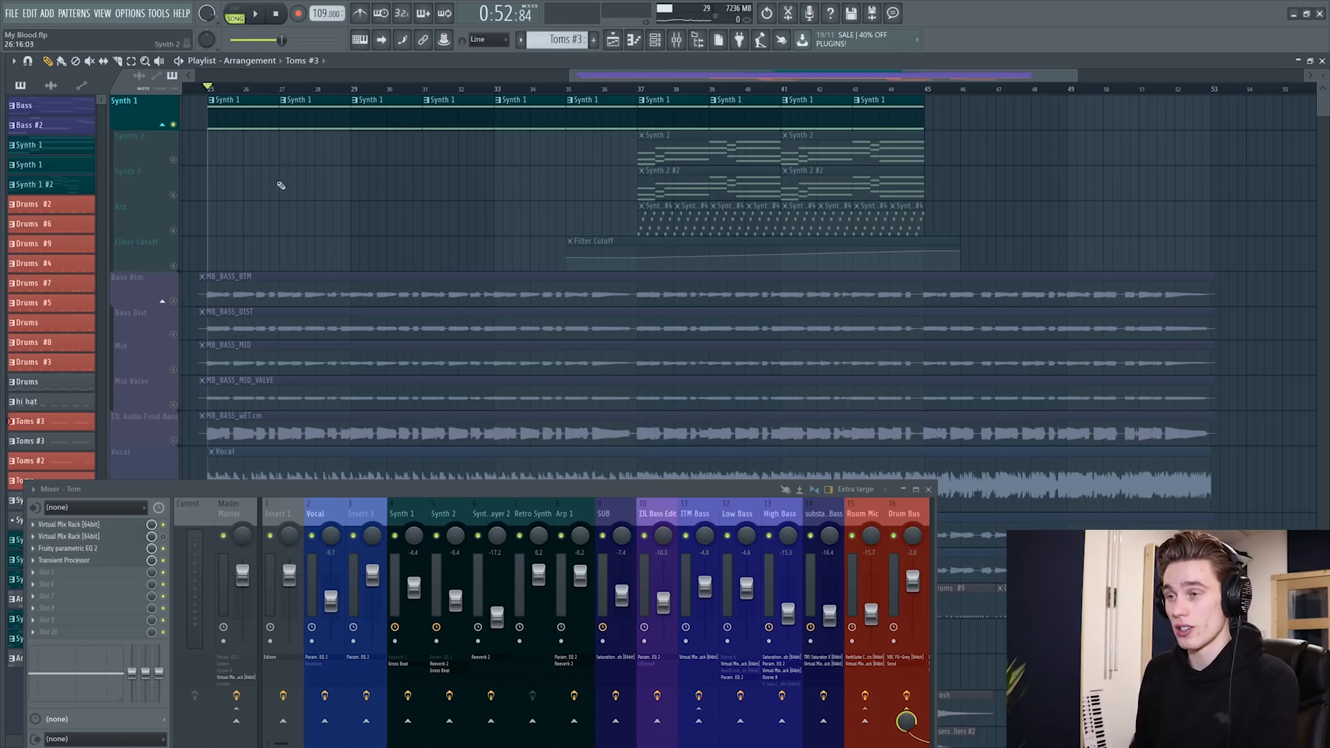
Unmute the final bass audio track and listen to it together with Synth 1 from bar 25
key("space")
scroll(214, 367, "down", 2)
left_click(176, 360)
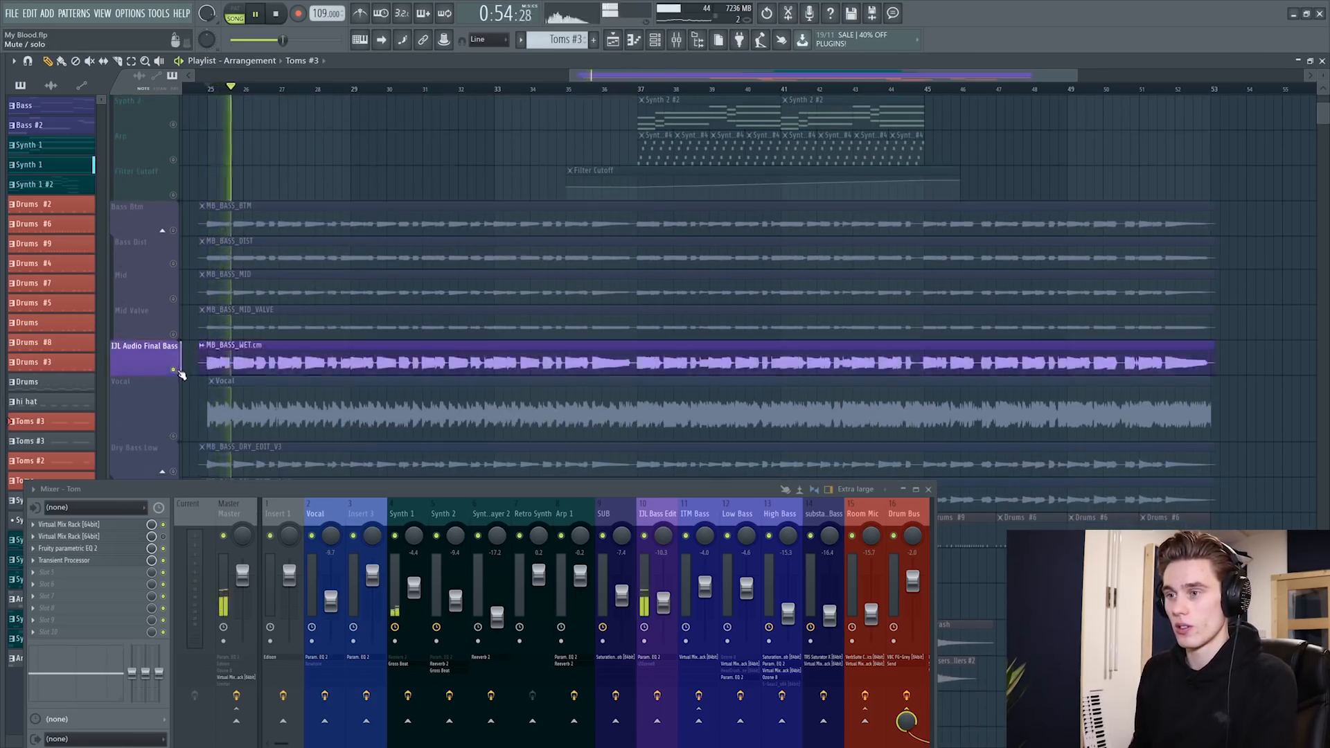
scroll(194, 357, "down", 3)
scroll(197, 353, "down", 3)
scroll(182, 377, "up", 6)
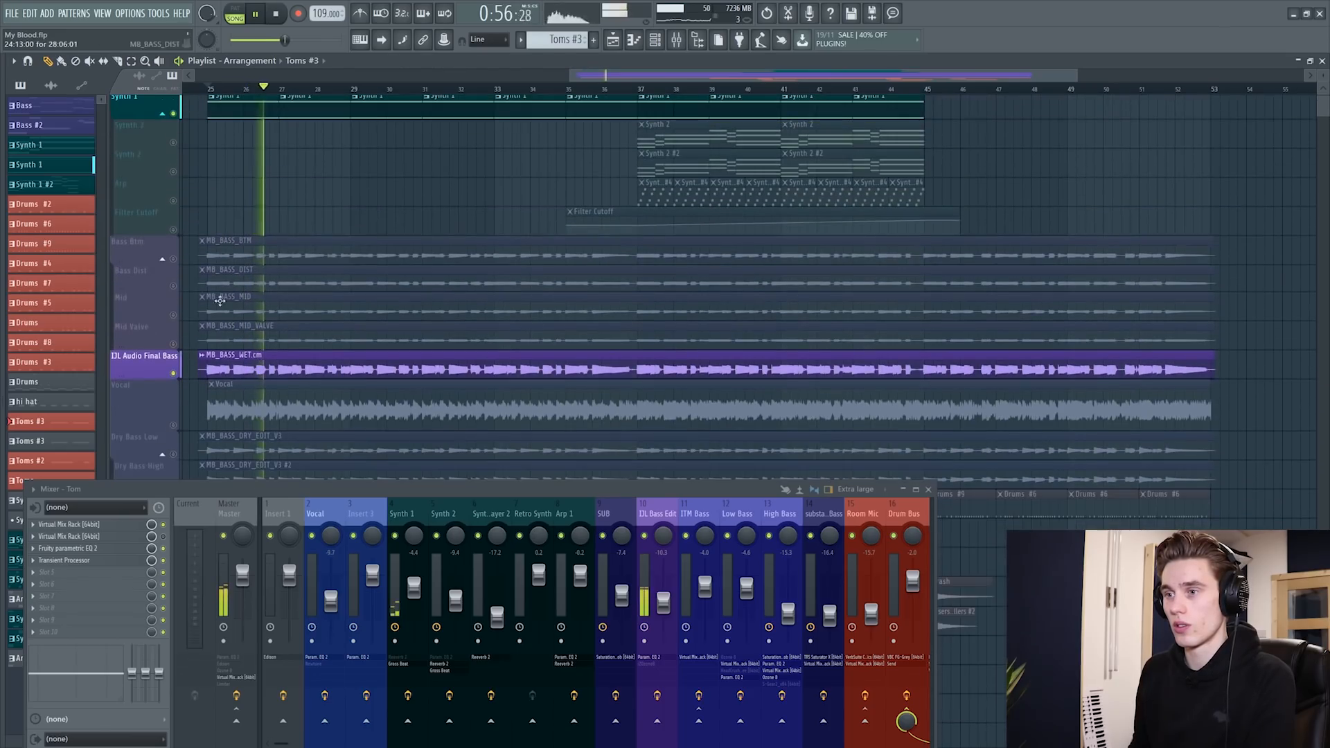
key("space")
Show Synth 1's Serum instrument with the smooth chords preset and play the part on its own
left_click(656, 47)
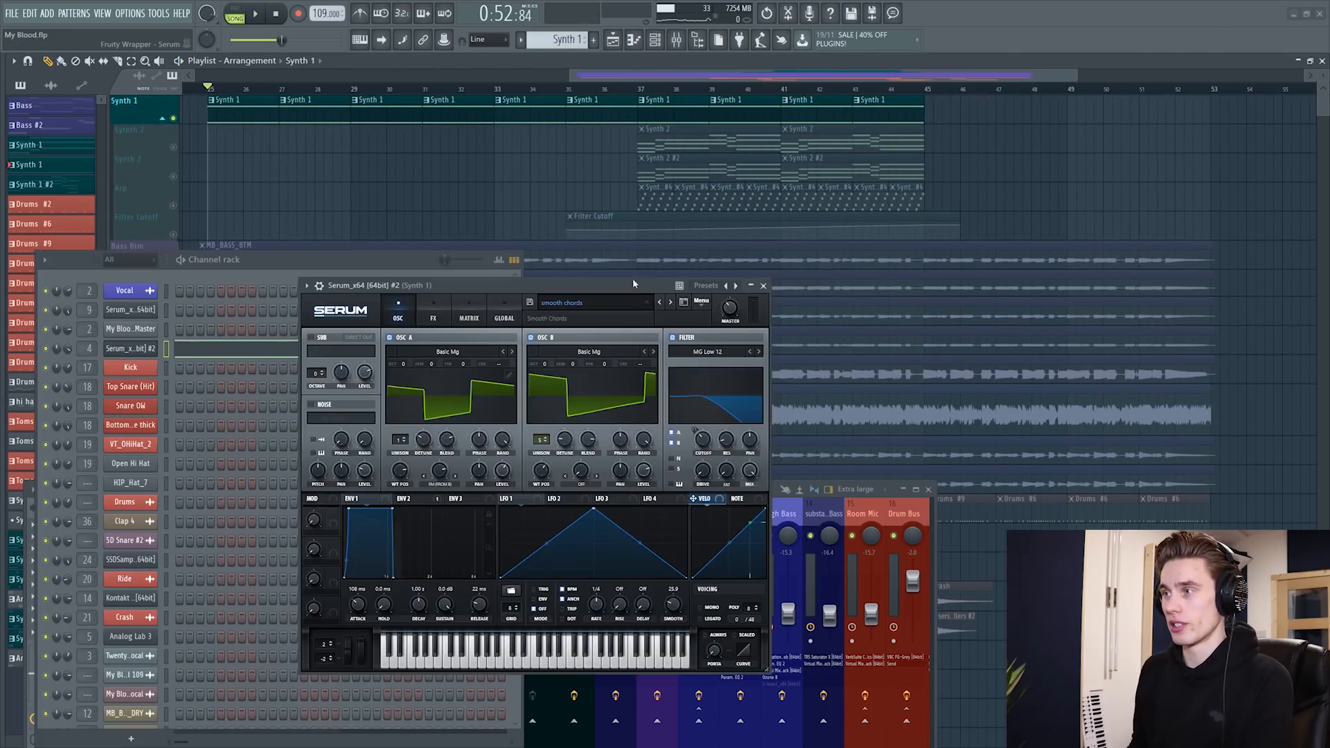
left_click_drag(637, 286, 393, 258)
key("space")
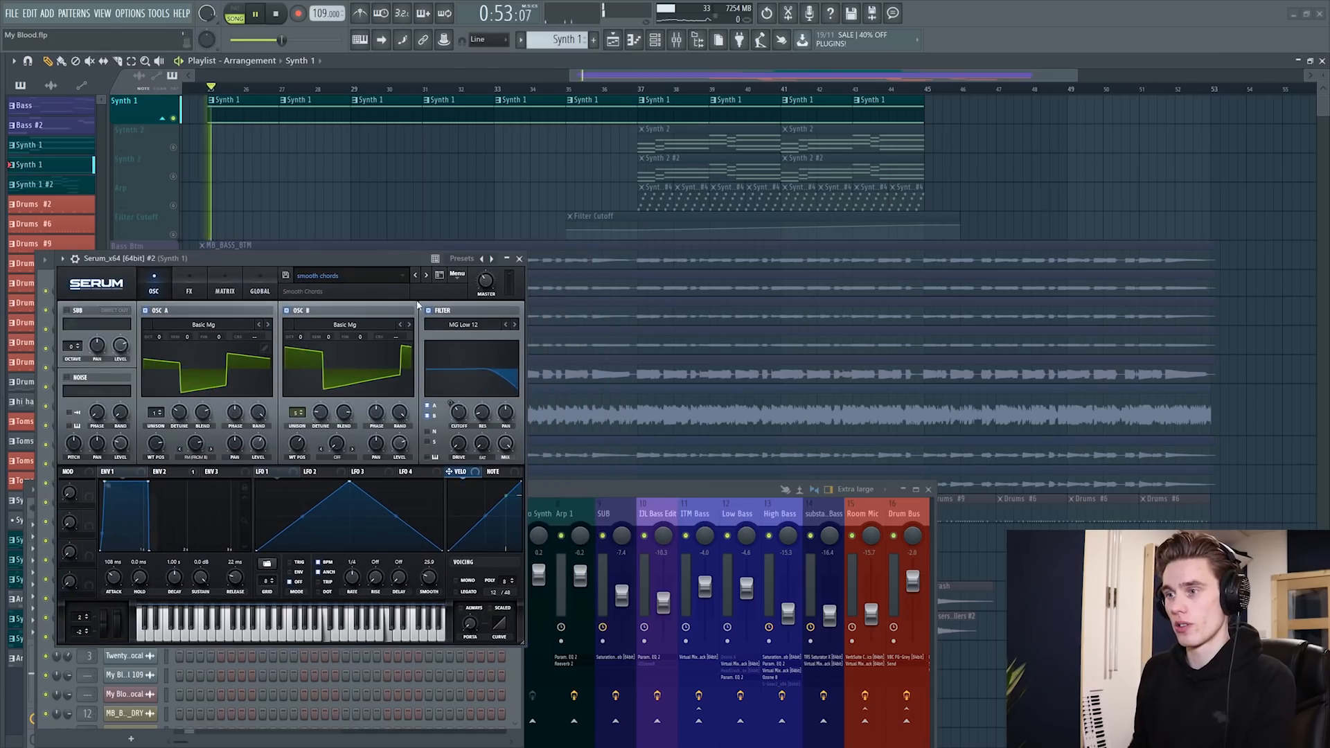
key("space")
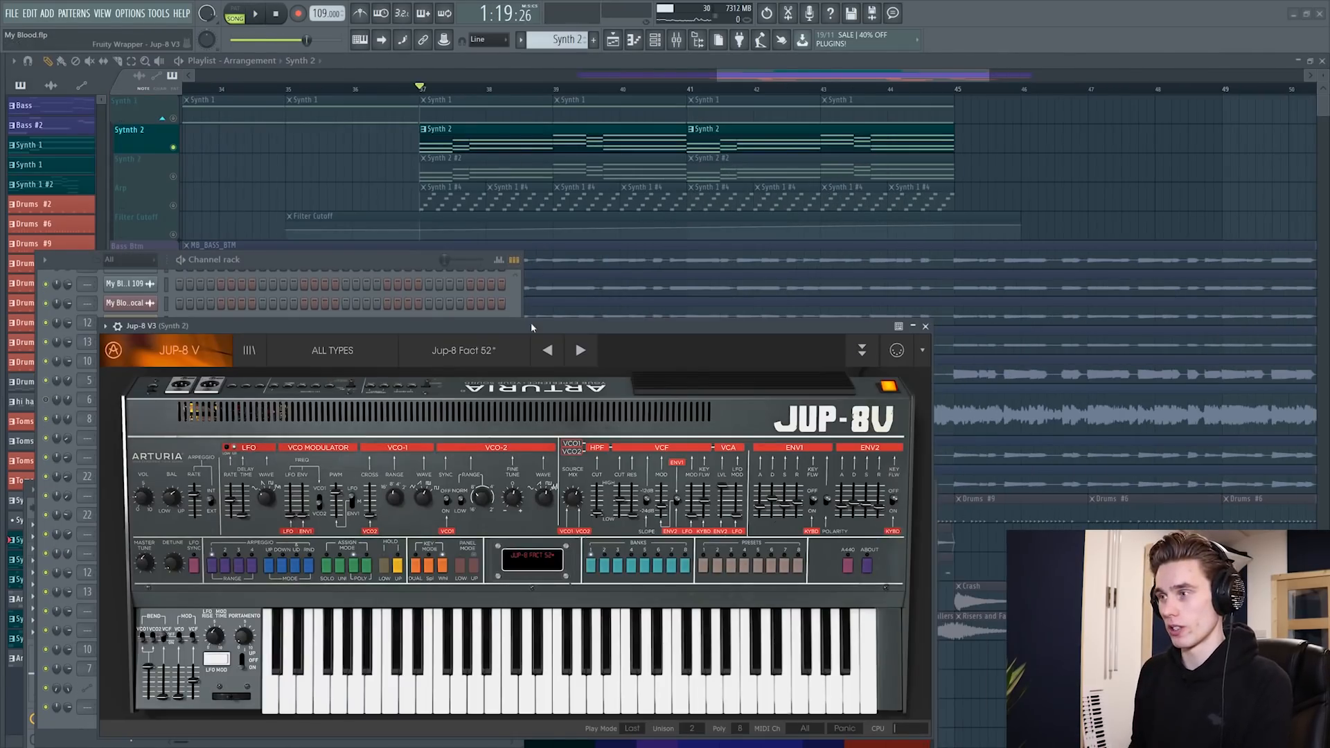
Play the soloed Synth 2 part from bar 37 with its Jup-8 V3 instrument in view, and close the instrument
left_click_drag(531, 322, 464, 331)
key("space")
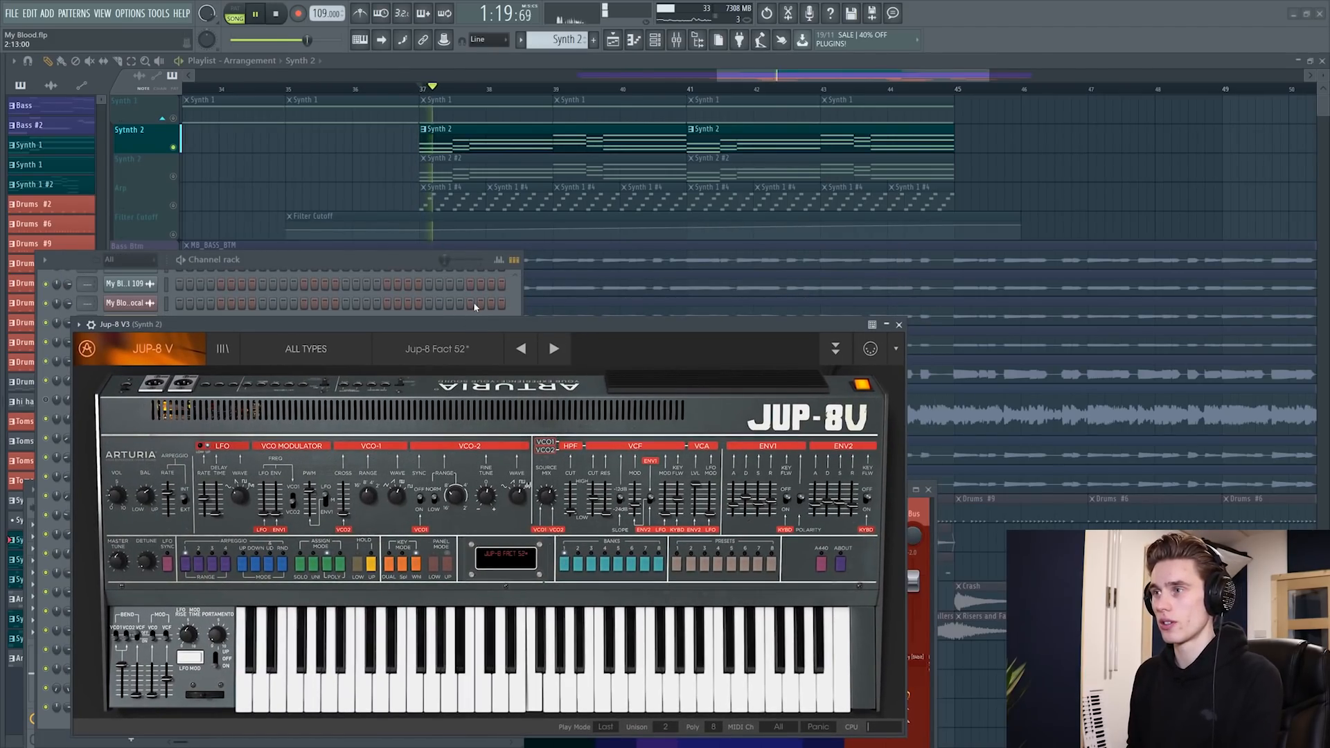
left_click_drag(489, 323, 493, 307)
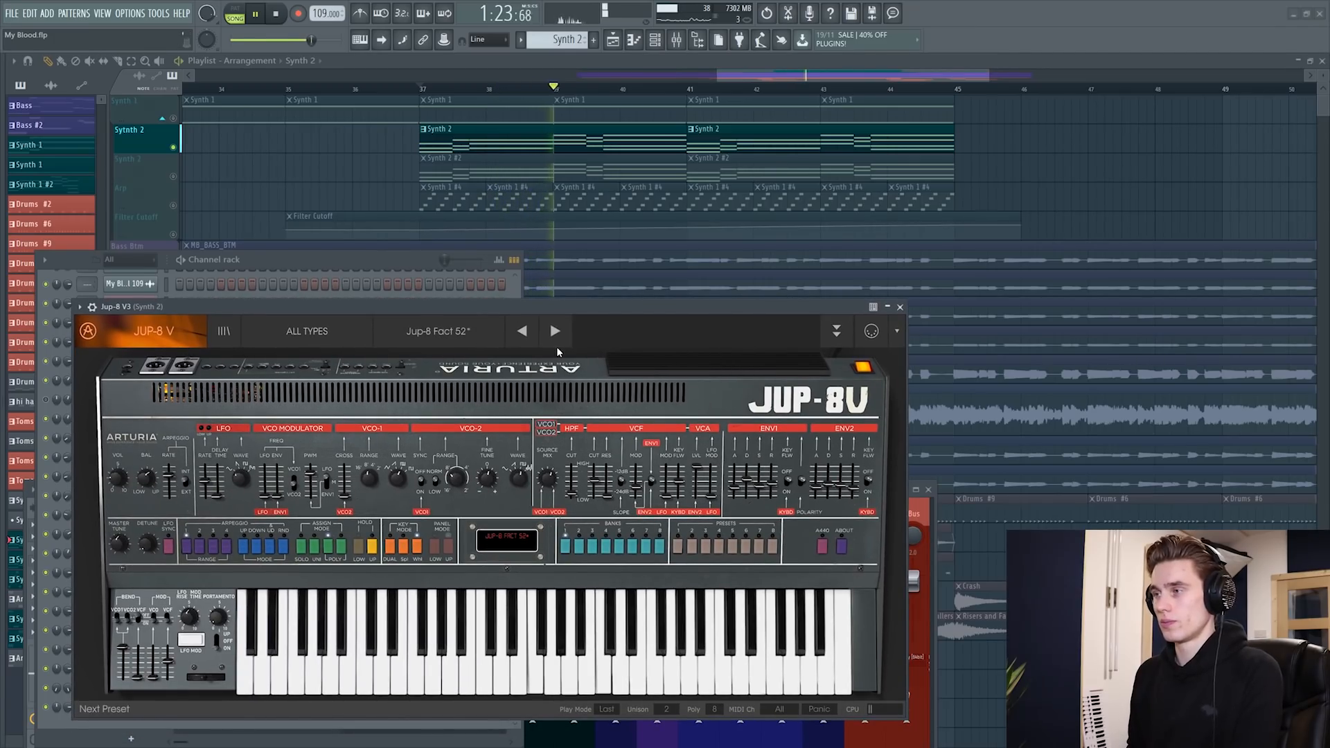
key("space")
left_click(899, 307)
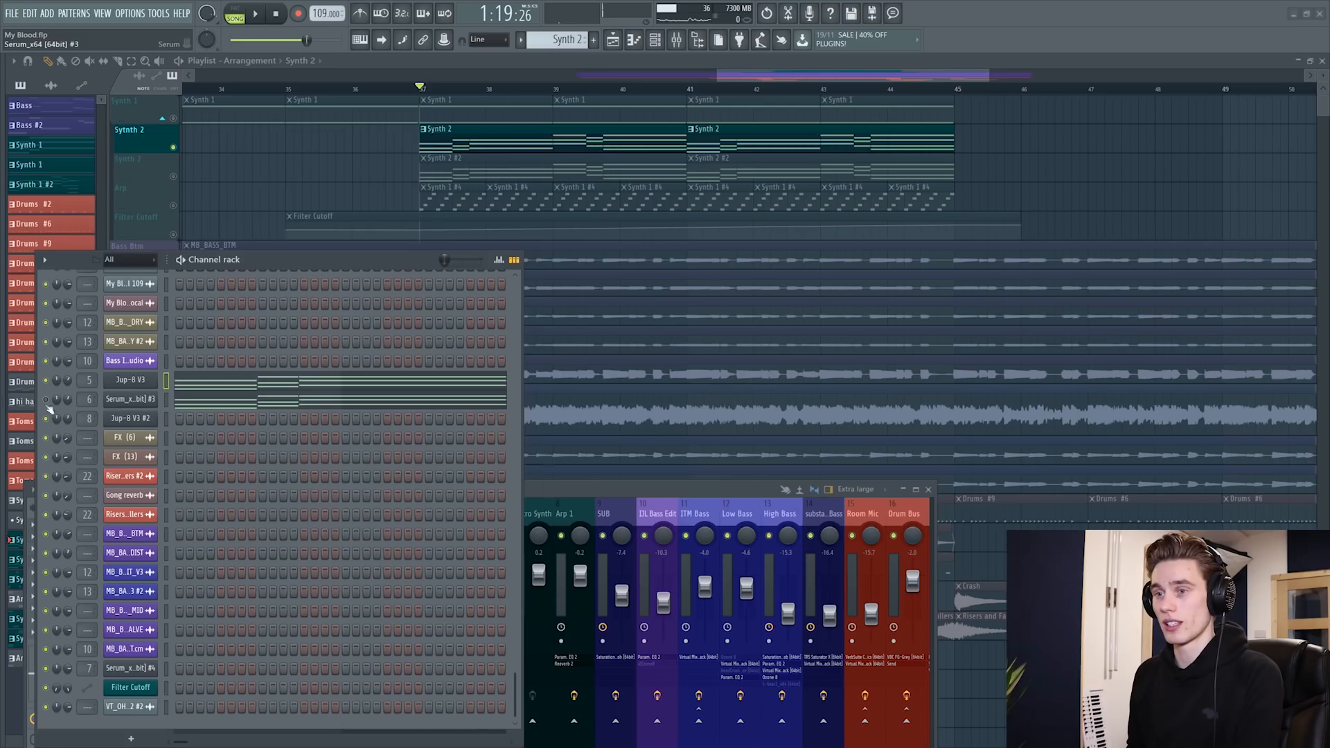
Open the Synth 2 Layer 2 Serum instrument with the Brassy Analog Pad preset and play the layered sound
left_click(131, 399)
key("space")
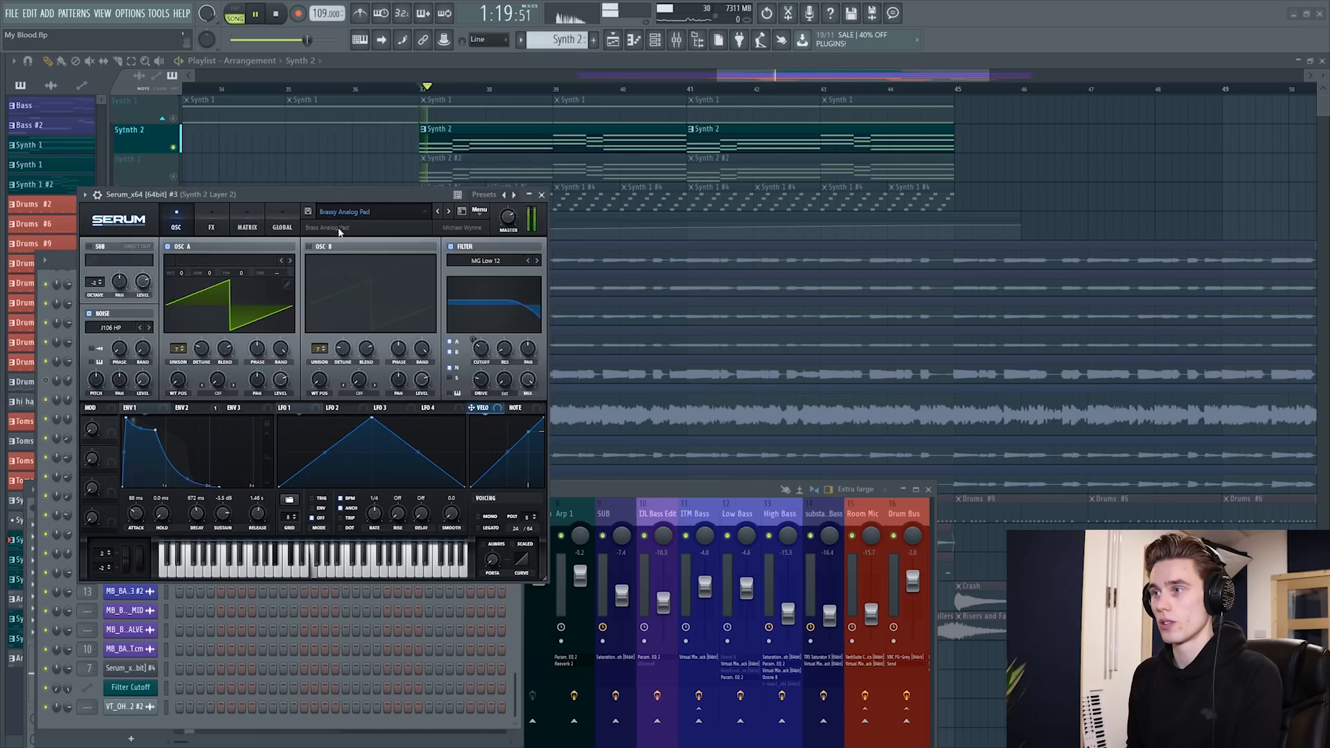
left_click_drag(356, 197, 420, 226)
left_click(87, 357)
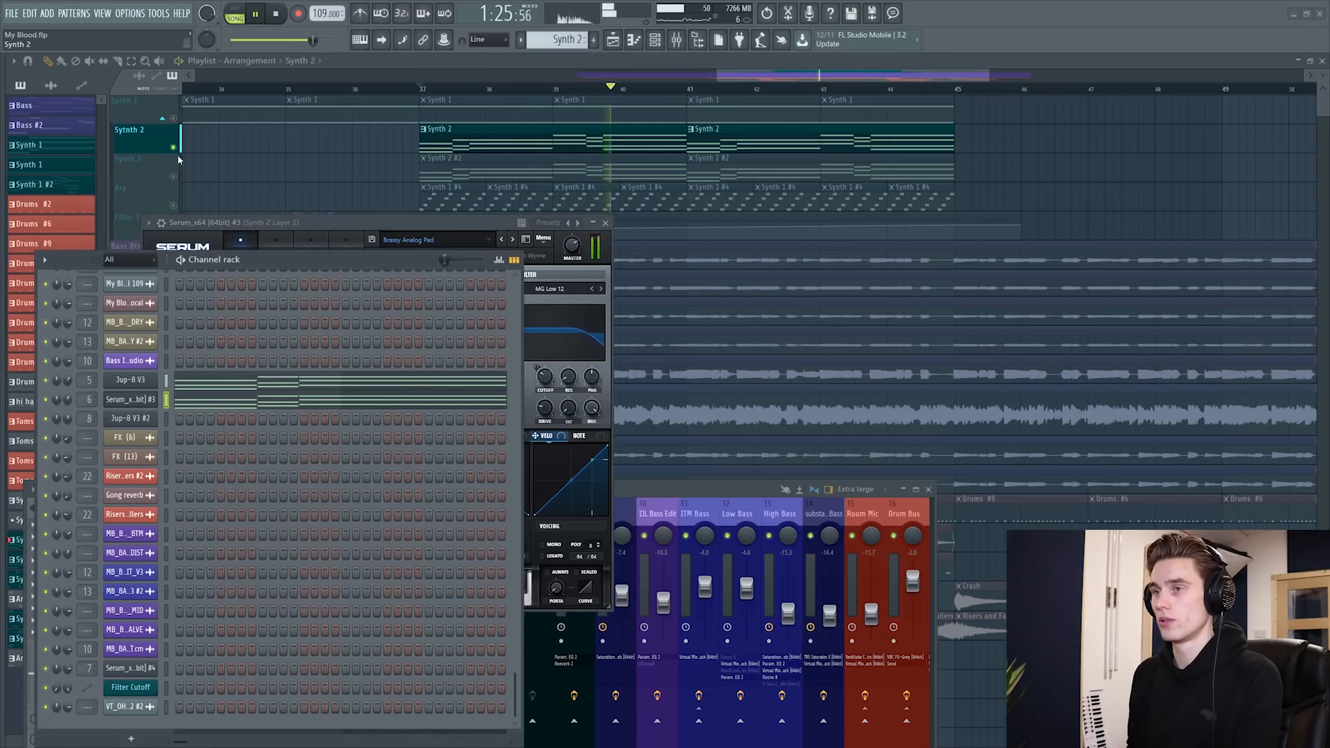
key("space")
Solo the Synth 2 #2 track and listen to it from bar 37 with its Retro Synth Serum instrument open
left_click(453, 160)
left_click(456, 161)
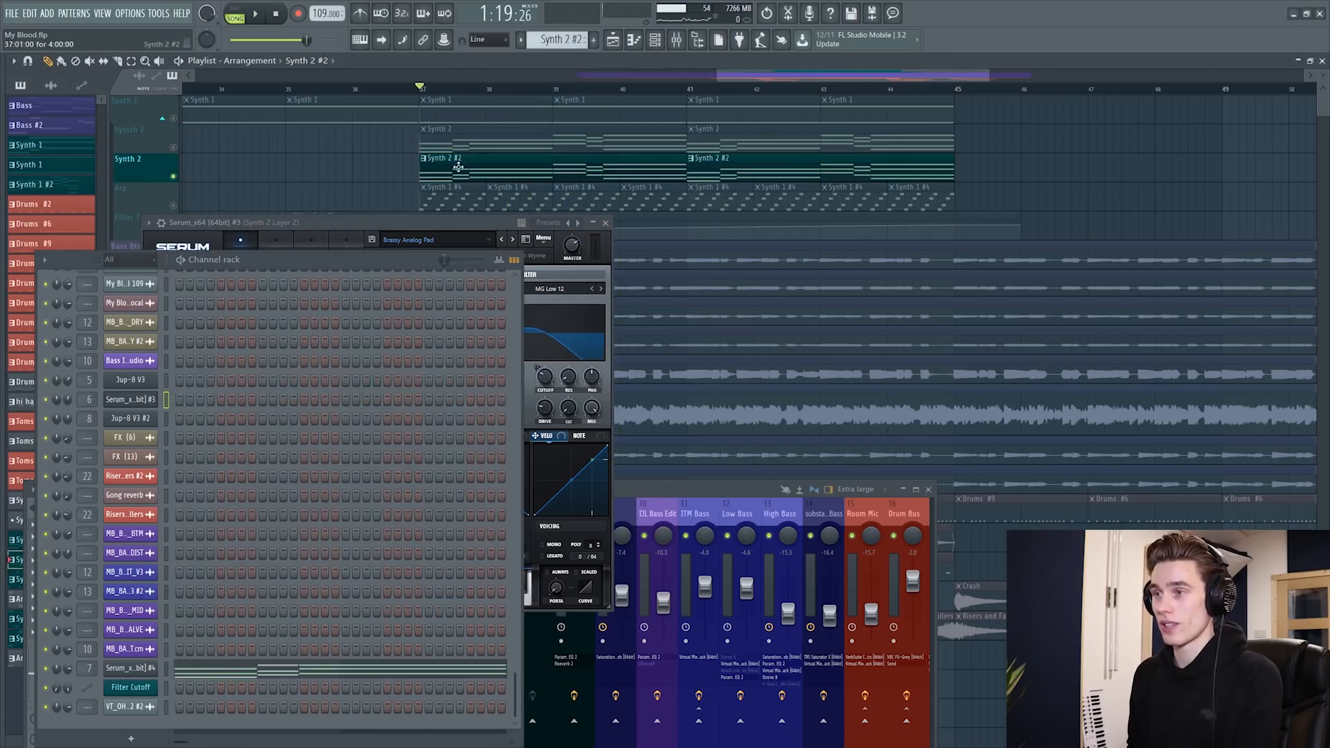
left_click(138, 669)
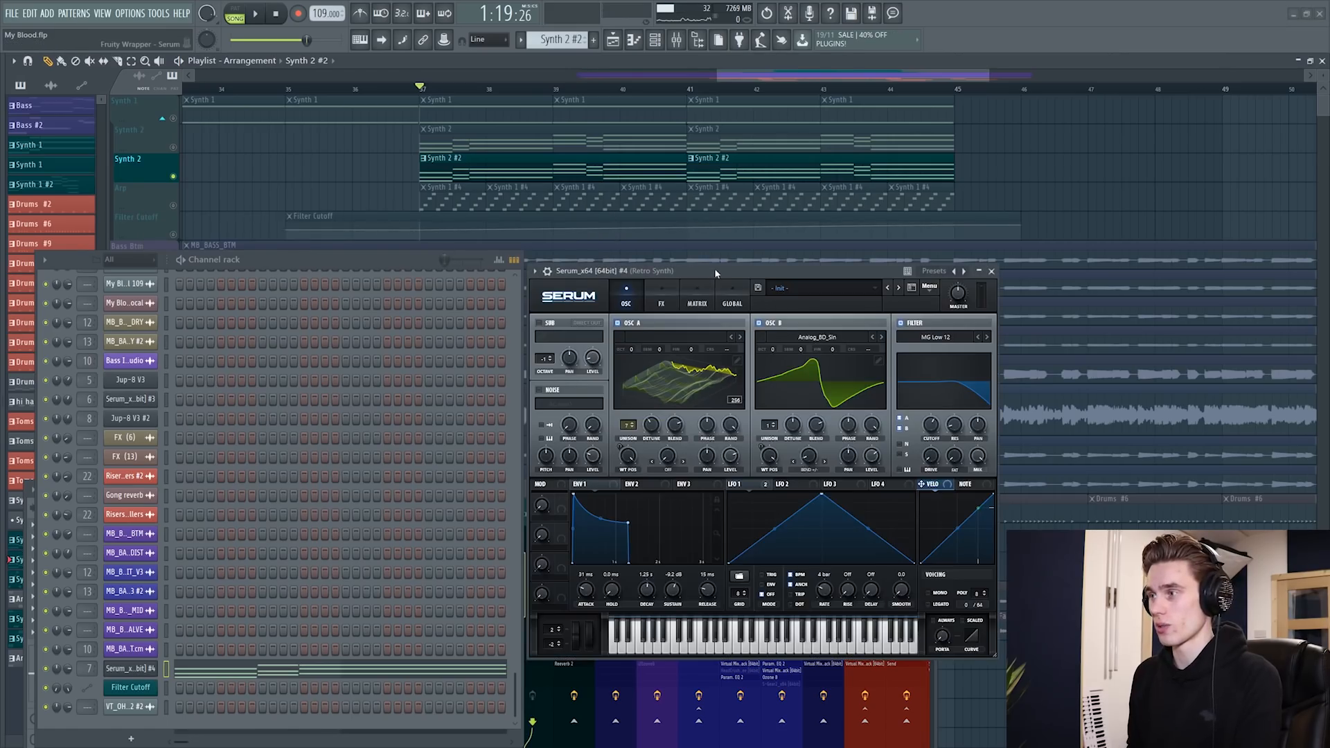
left_click_drag(715, 275, 234, 269)
left_click_drag(331, 261, 335, 293)
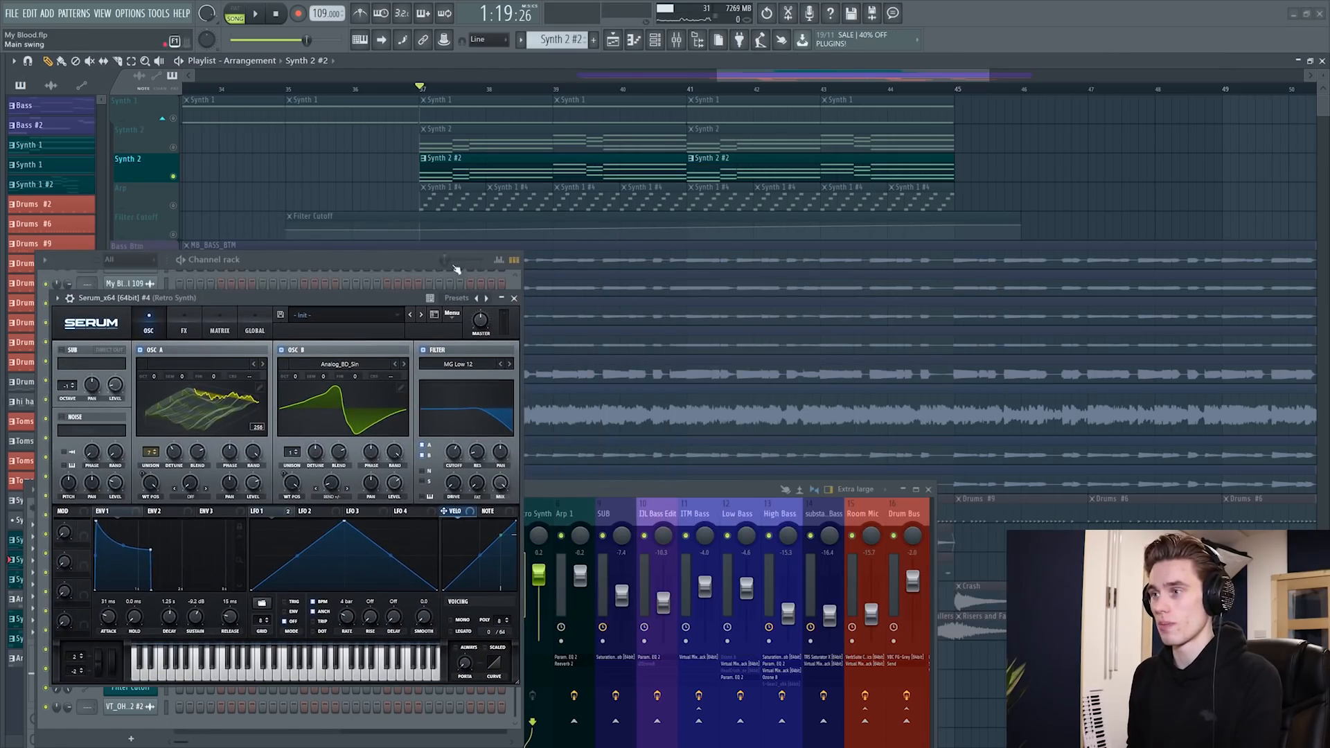
key("F6")
key("space")
left_click_drag(362, 300, 360, 251)
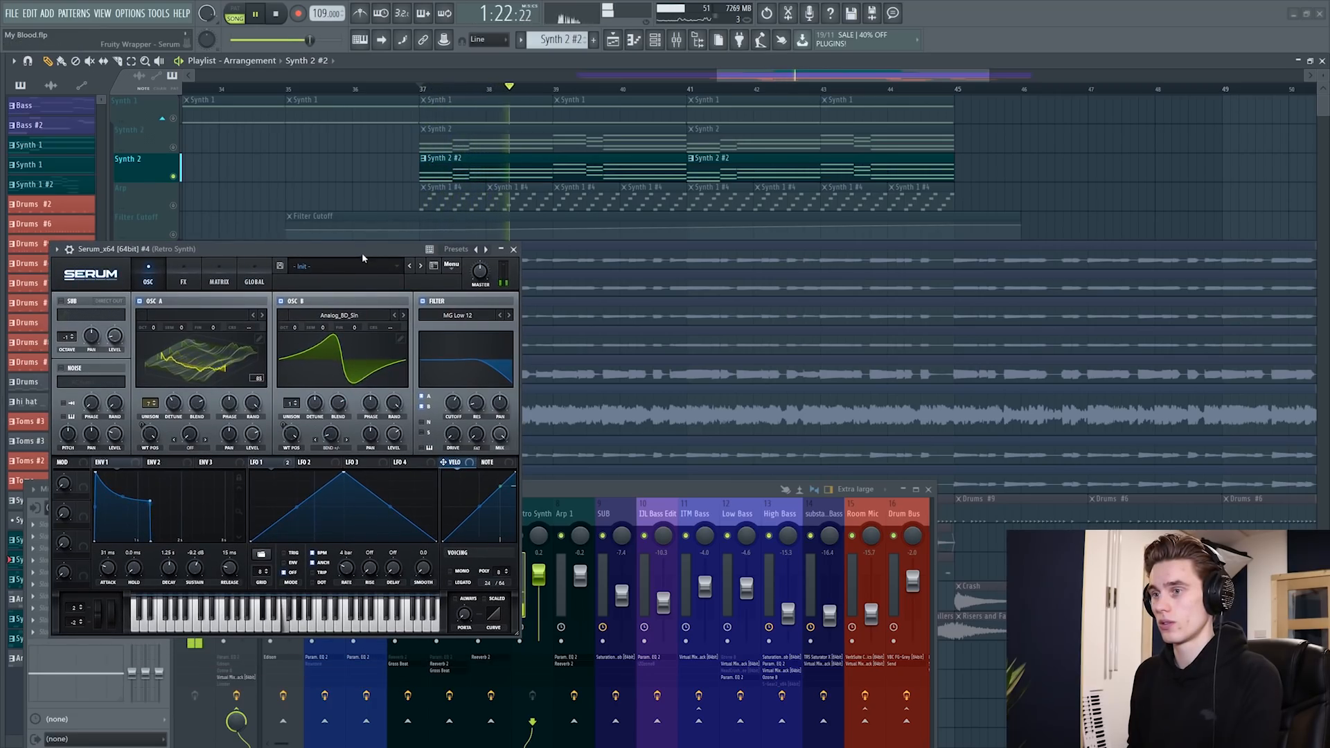
key("space")
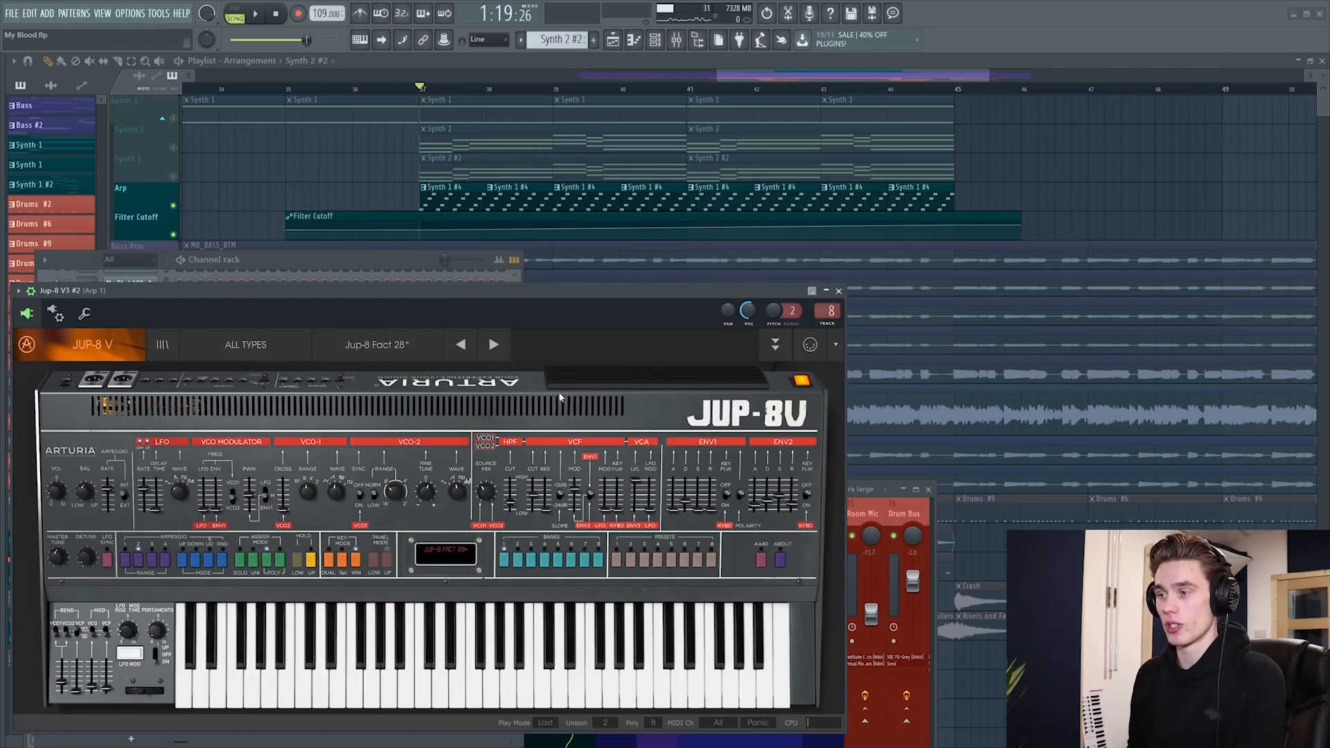
Play the Arp with its filter cutoff automation, and unmute the other three synth tracks to hear them all
key("space")
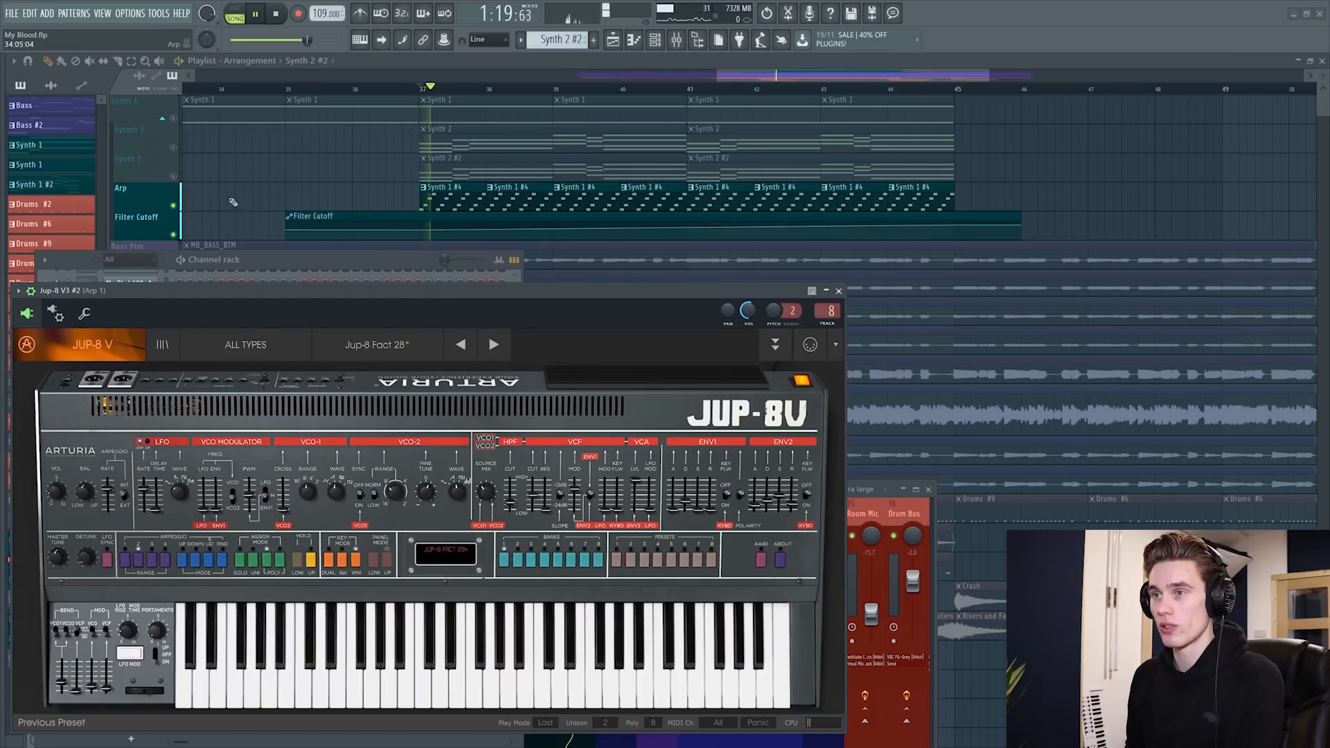
left_click(173, 176)
left_click(173, 147)
left_click(173, 118)
key("space")
key("space")
Unmute the final bass audio track and play it with all the synths from bar 37
scroll(388, 115, "down", 3)
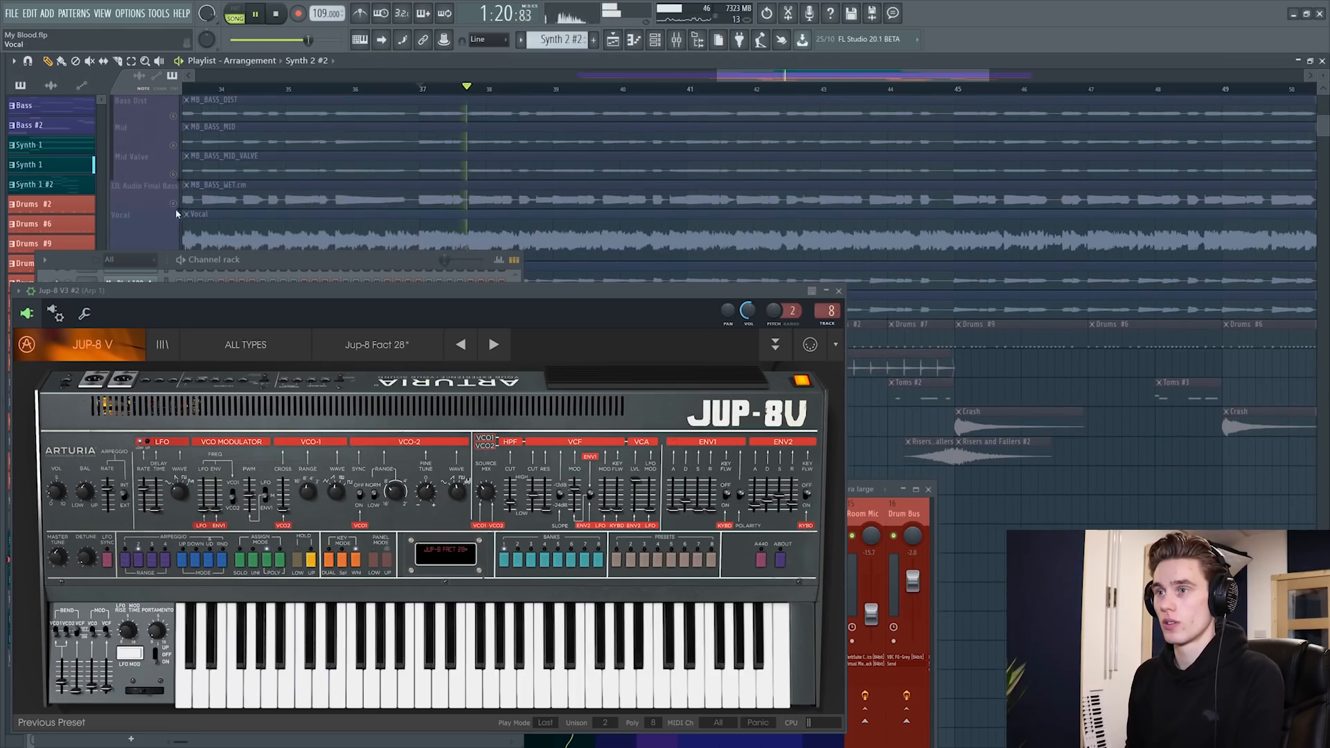
left_click(175, 203)
key("space")
key("space")
Bring the drums group back in and play it with the synths and final bass
scroll(179, 207, "up", 4)
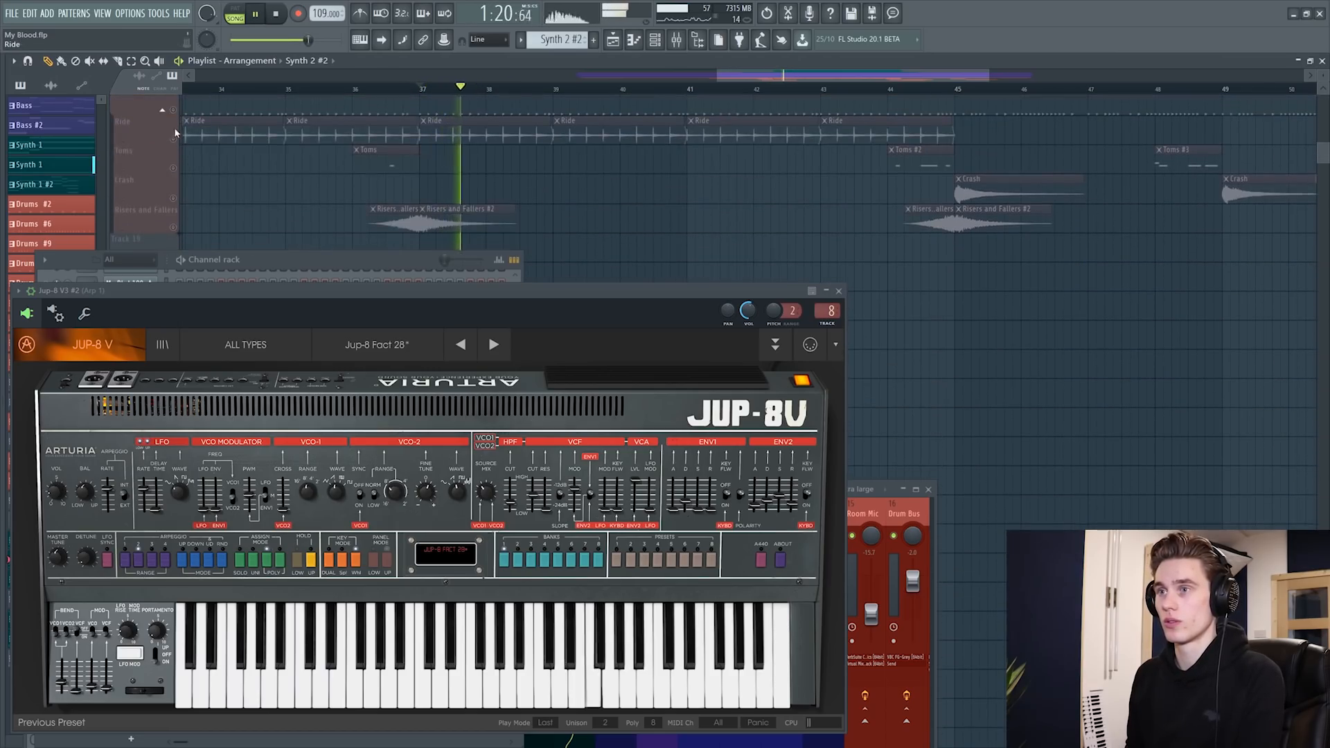
scroll(493, 170, "up", 4)
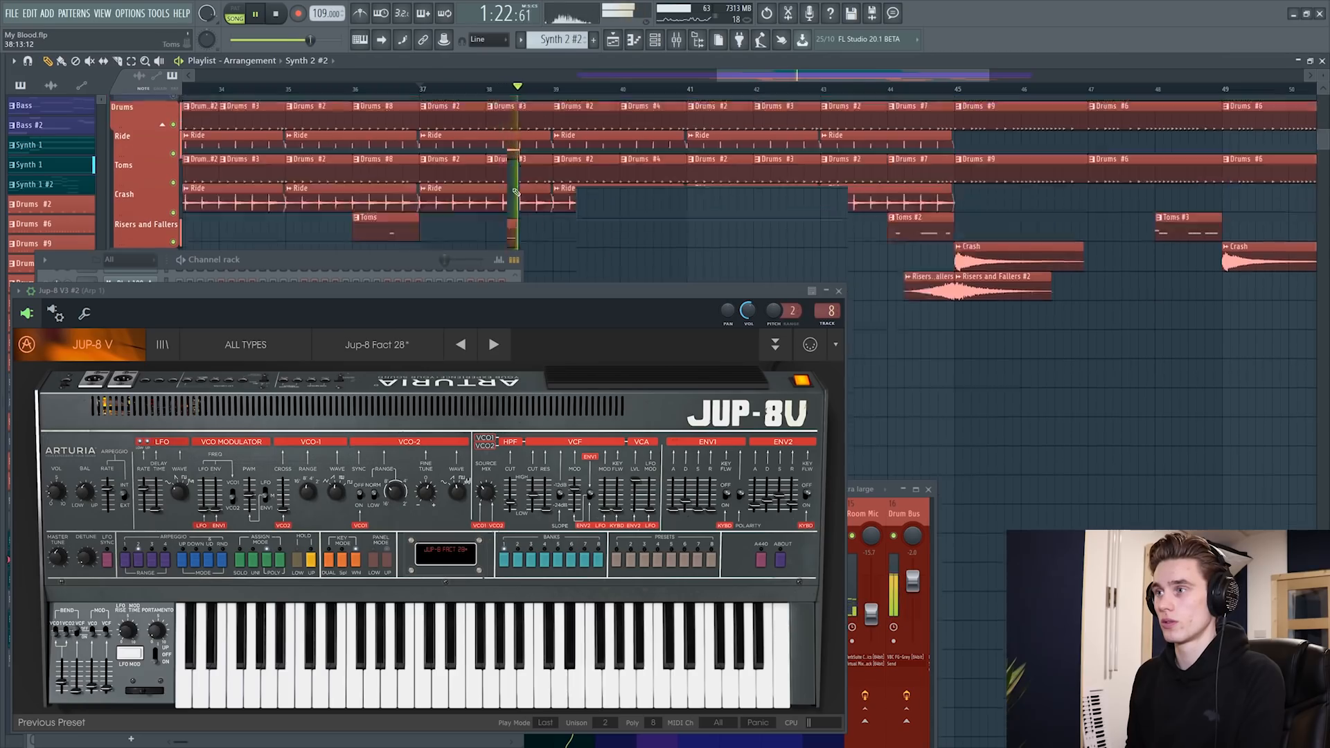
scroll(493, 171, "down", 7)
key("space")
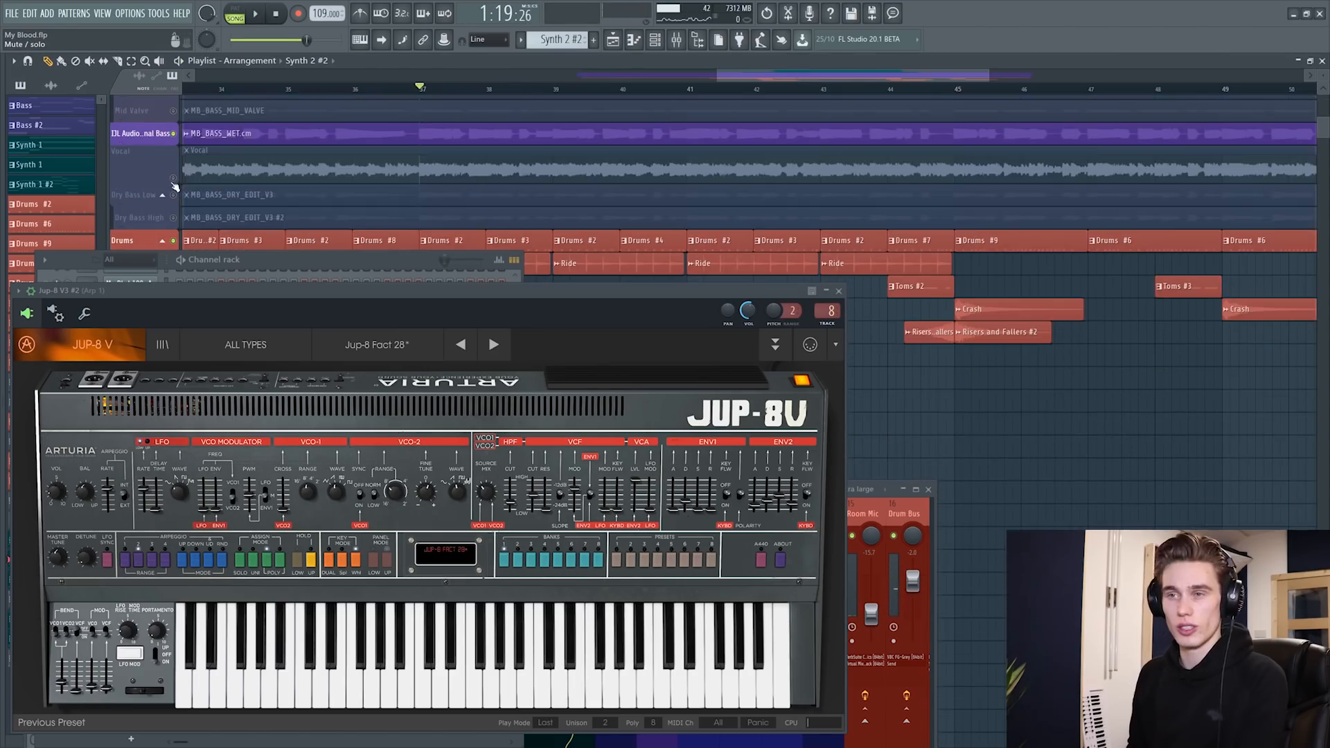
Unmute the Vocal track and toggle it during playback to compare the full mix with and without vocals
left_click(173, 179)
key("space")
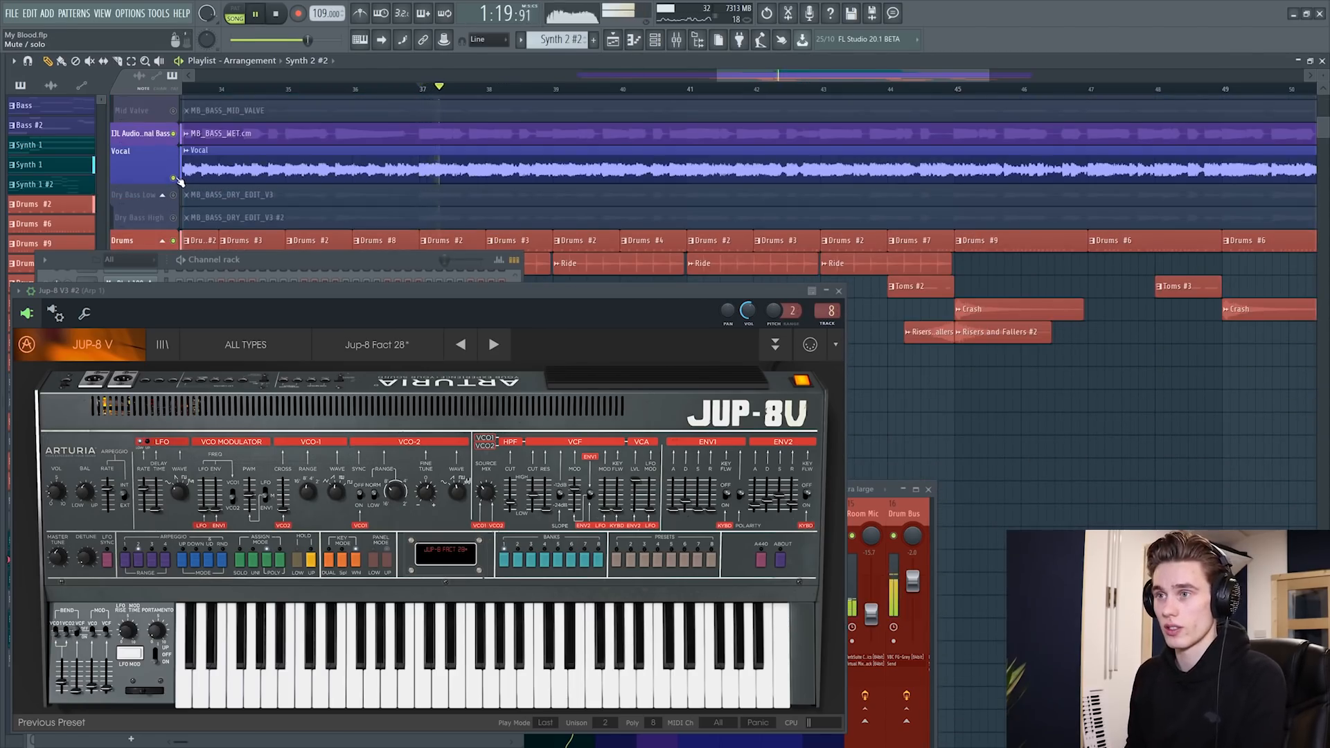
left_click(173, 179)
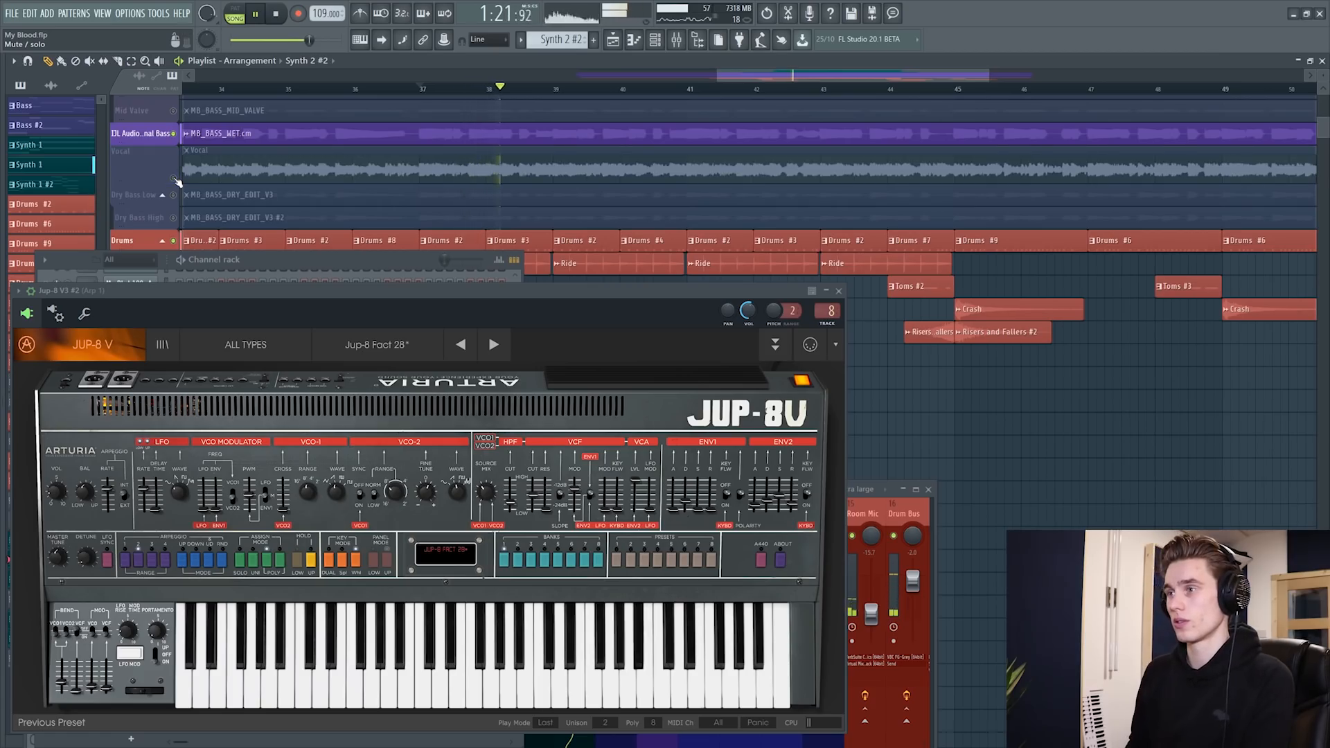
left_click(174, 180)
scroll(178, 200, "up", 3)
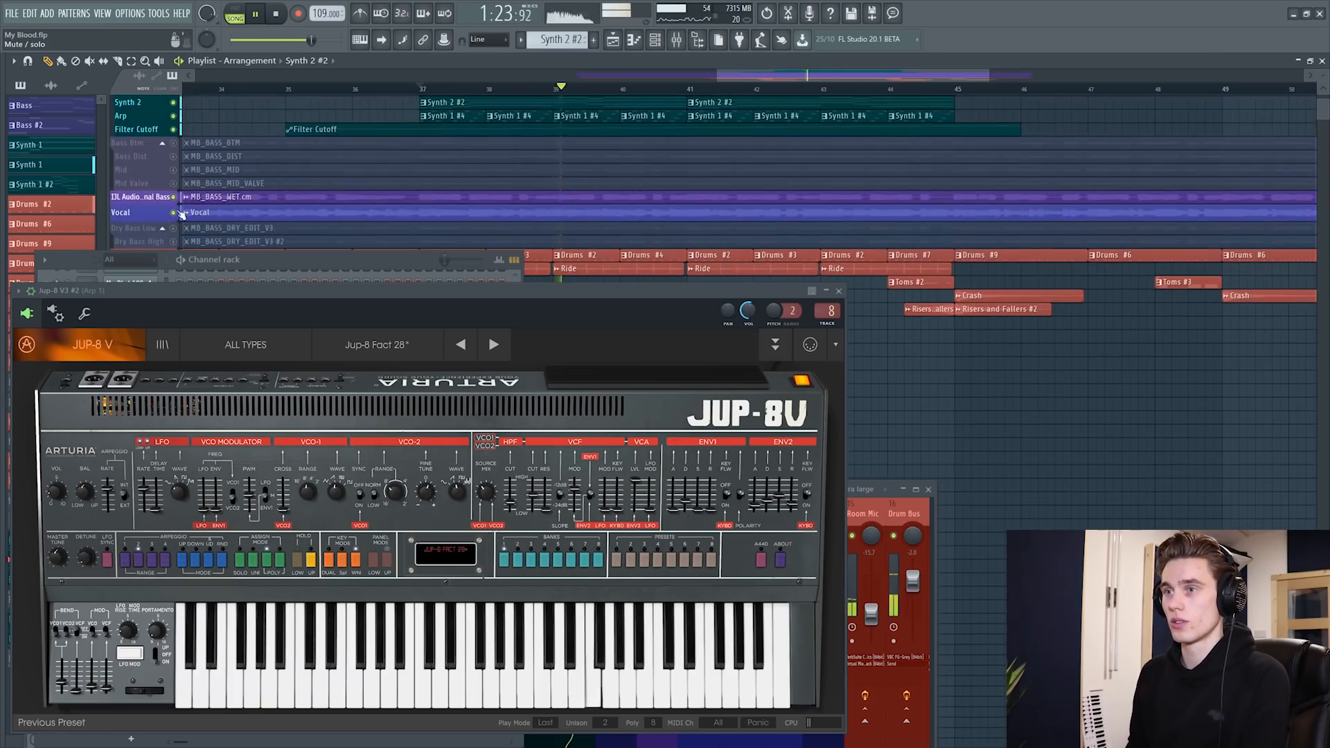
Toggle the Vocal track's mute during playback to compare the mix, and mute the Arp track
left_click(173, 213)
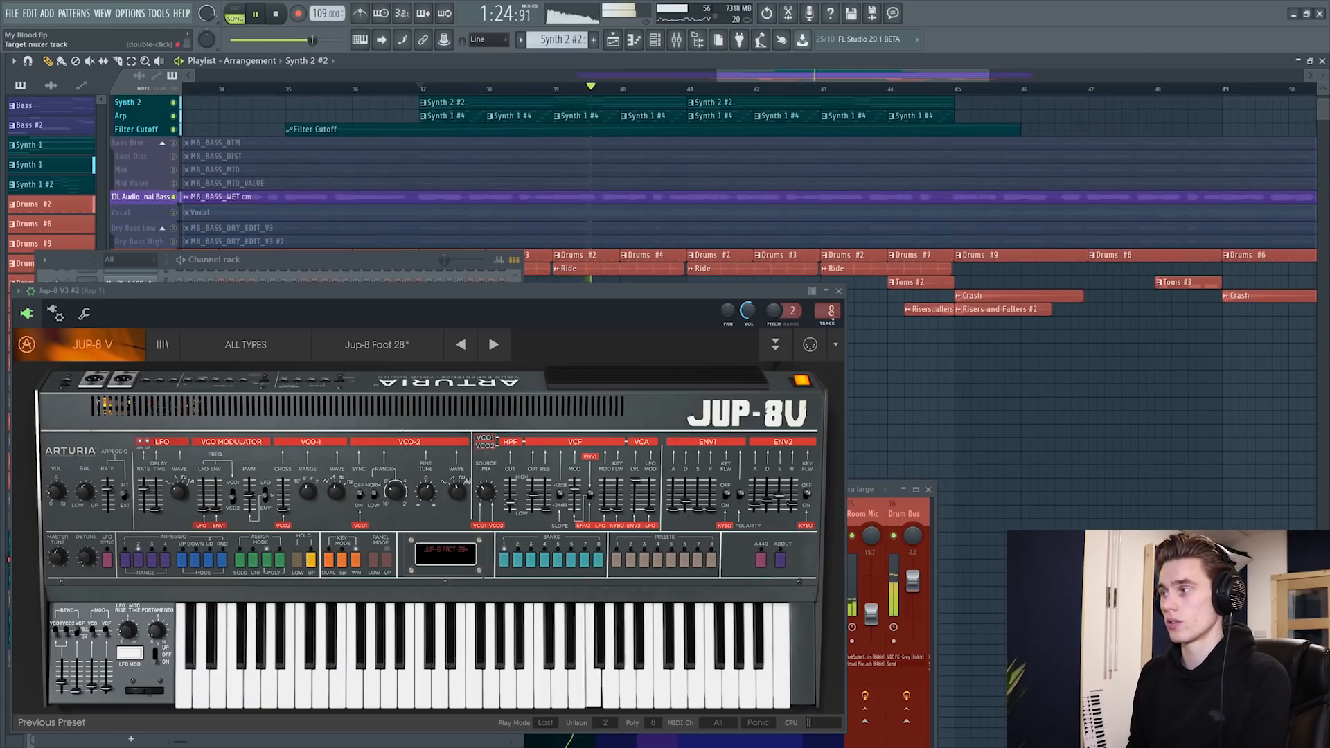
left_click(173, 213)
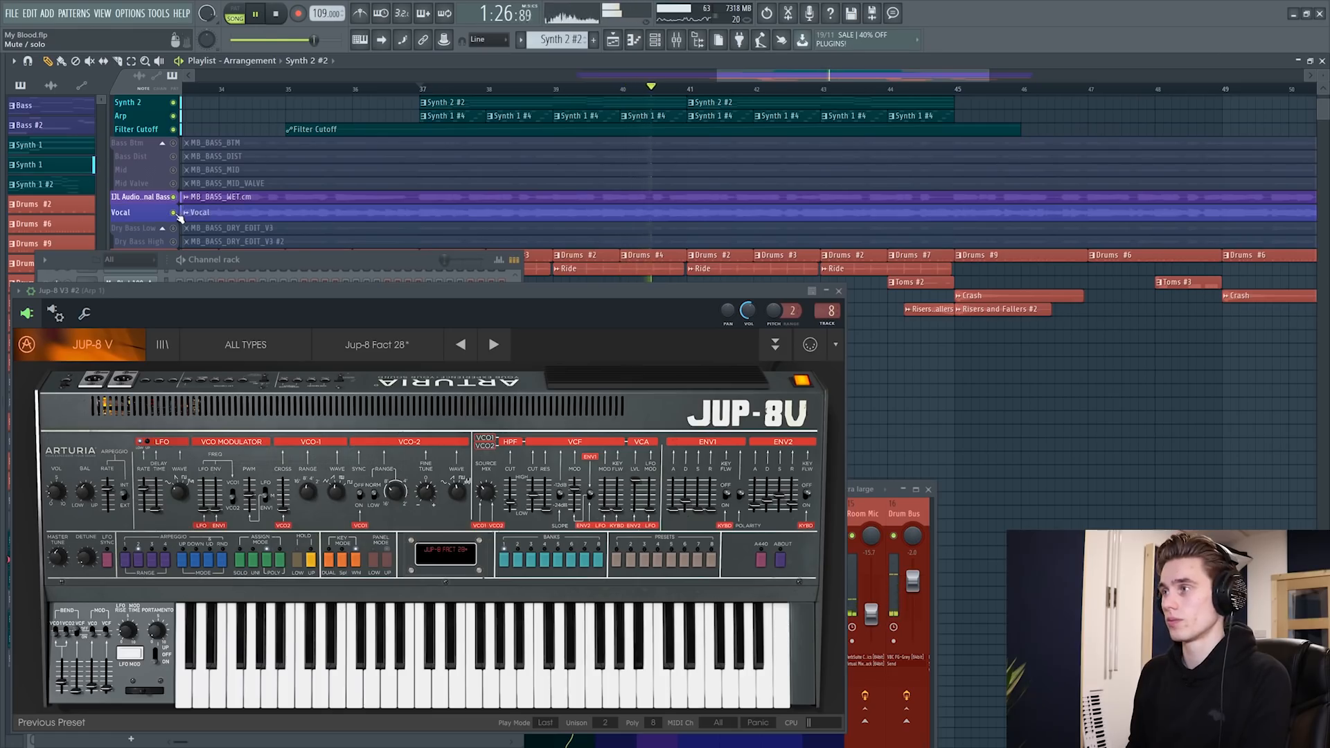
left_click(173, 115)
left_click(173, 213)
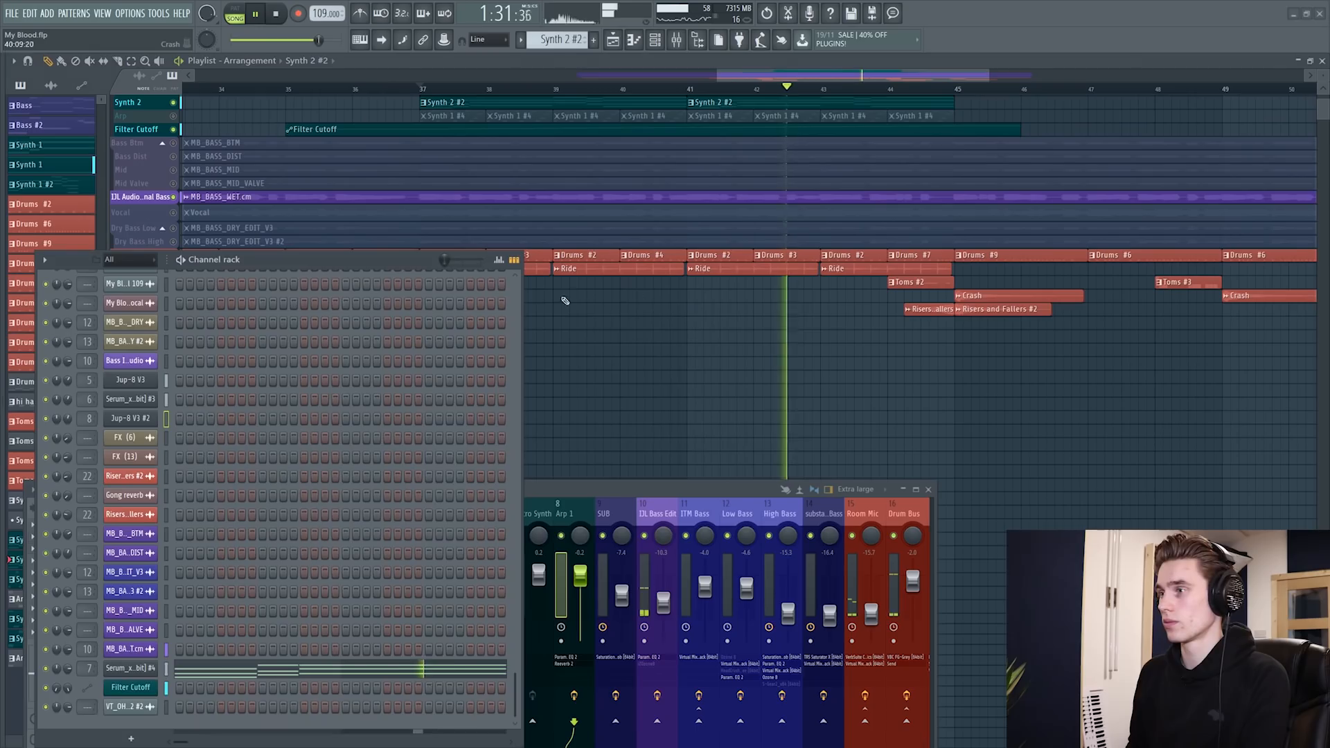
Close the Jup-8 V and channel rack windows and bring the Vocal track back in
left_click(838, 291)
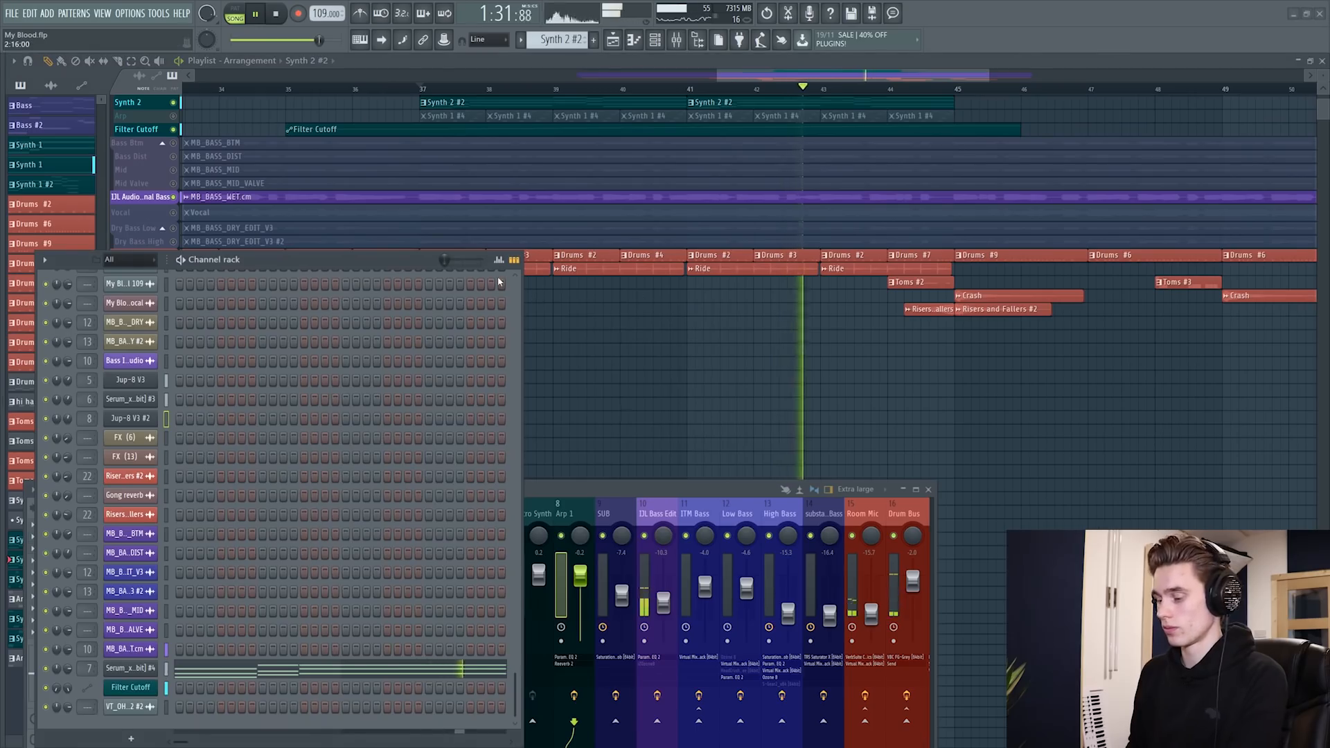
key("F6")
left_click(173, 213)
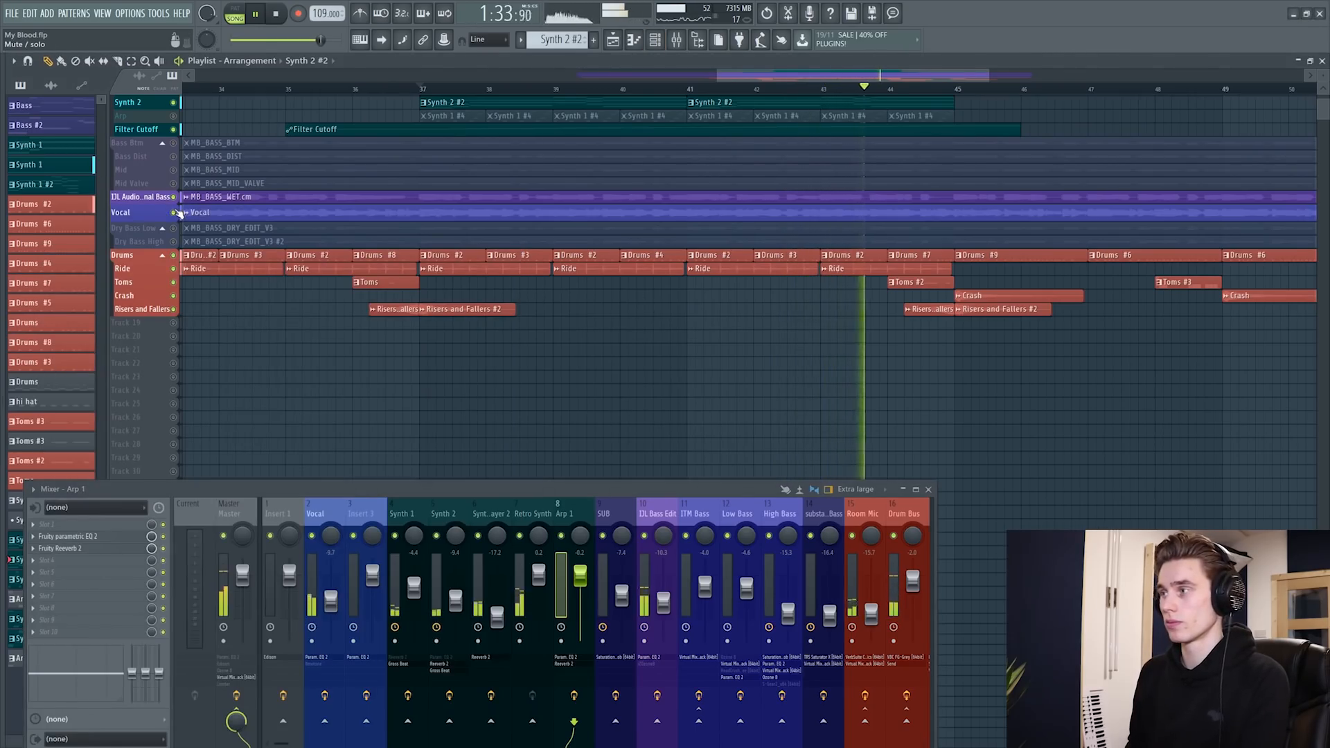
Look over the arrangement through to its end while the mix plays, and stop playback
scroll(748, 89, "down", 5)
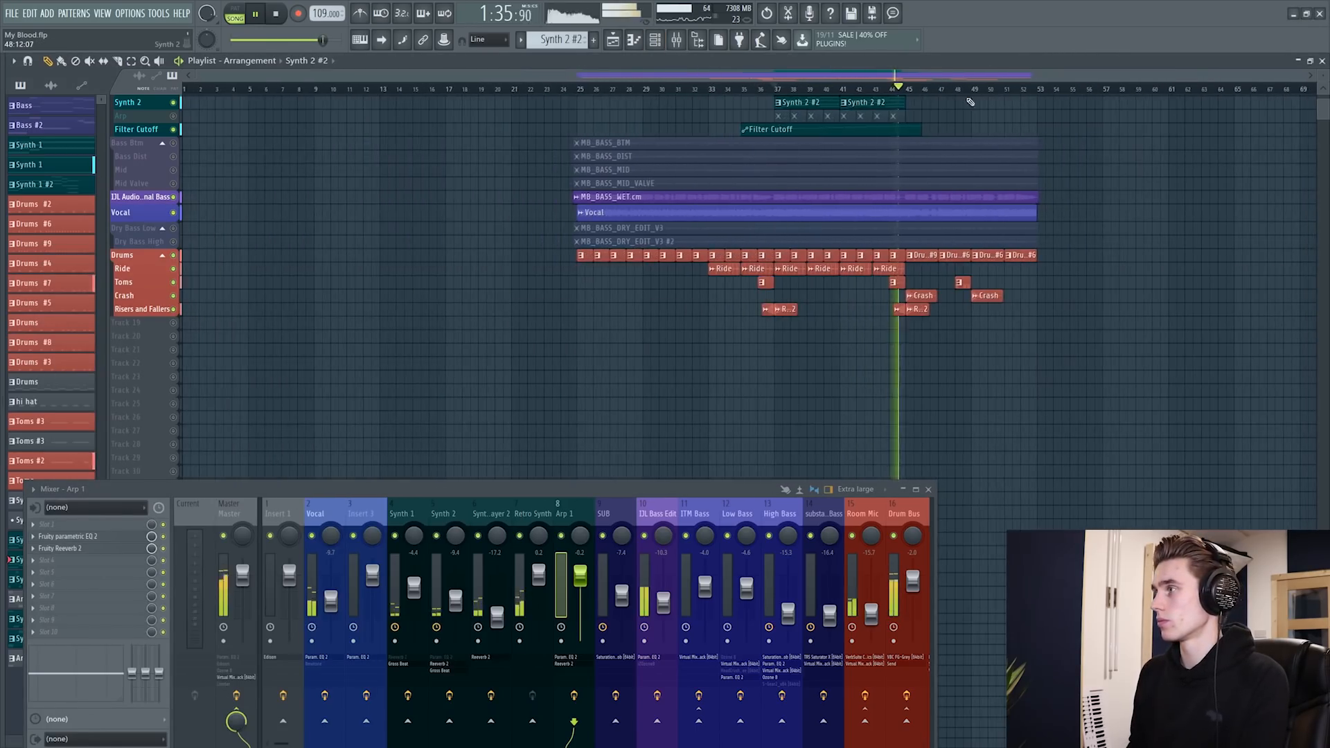
scroll(1000, 93, "up", 6)
scroll(917, 216, "up", 2)
scroll(207, 236, "up", 5)
key("space")
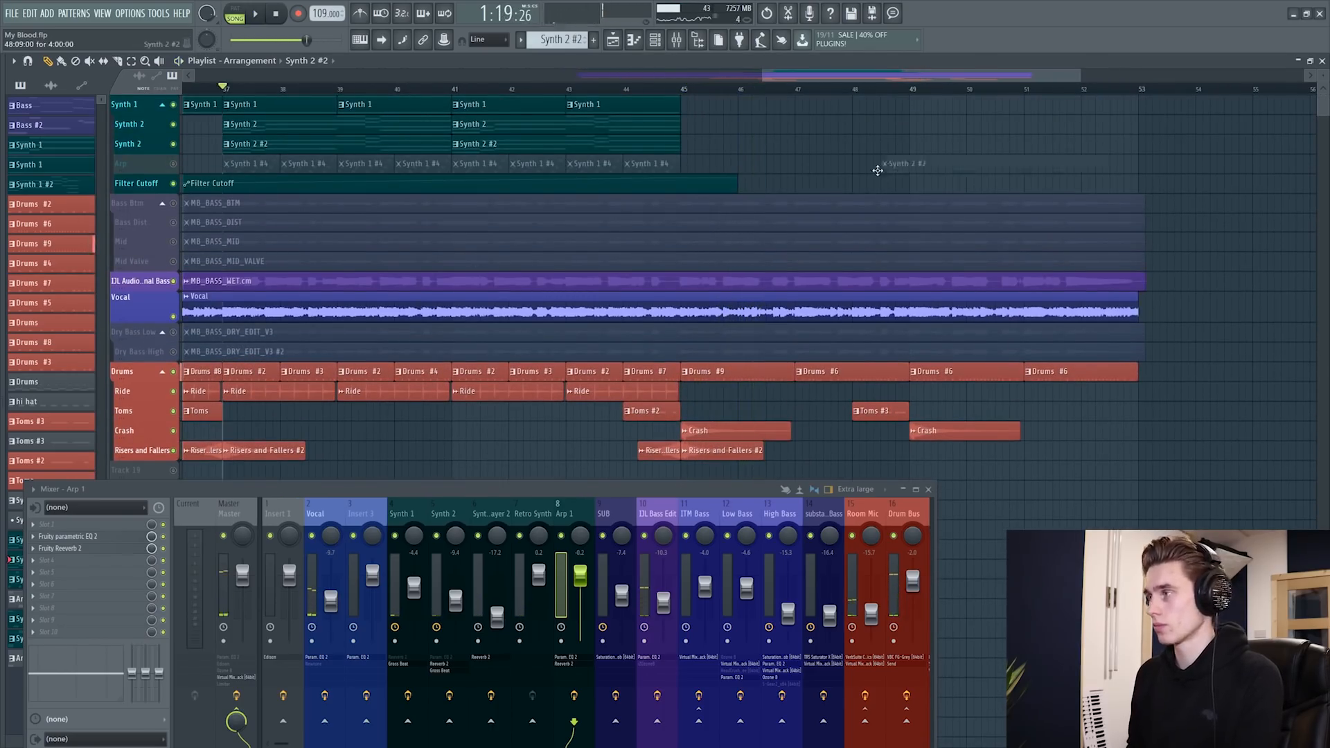
Inspect the Gross Beat volume sidechain envelope on the Synth 1 mixer channel and close the plugin
left_click(413, 514)
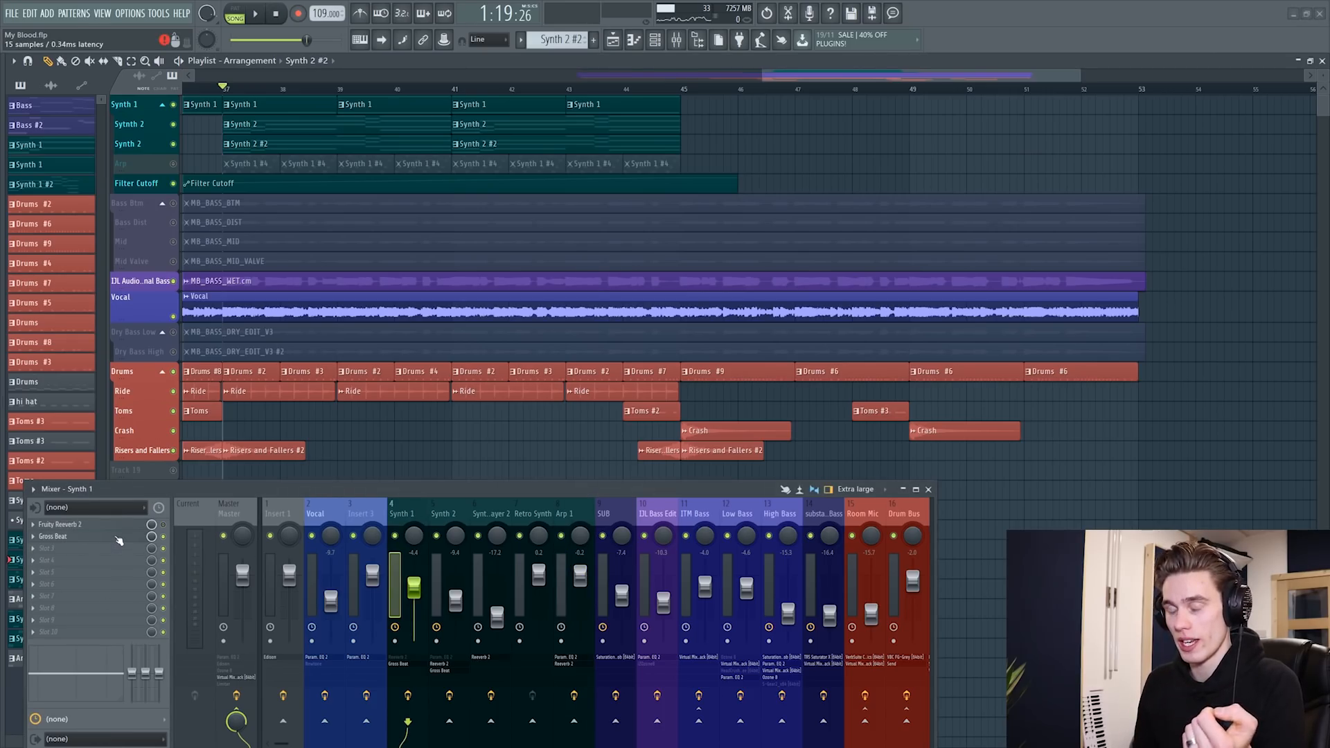
left_click(118, 538)
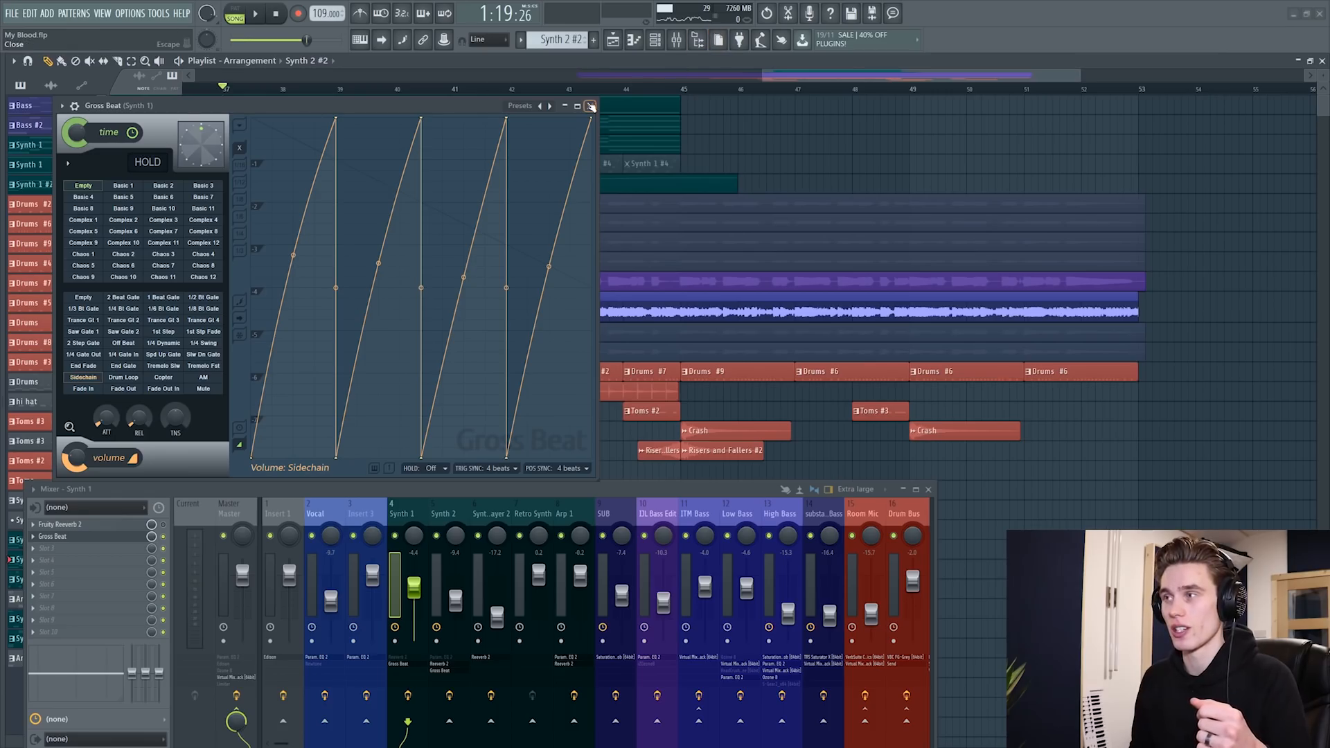
left_click(590, 106)
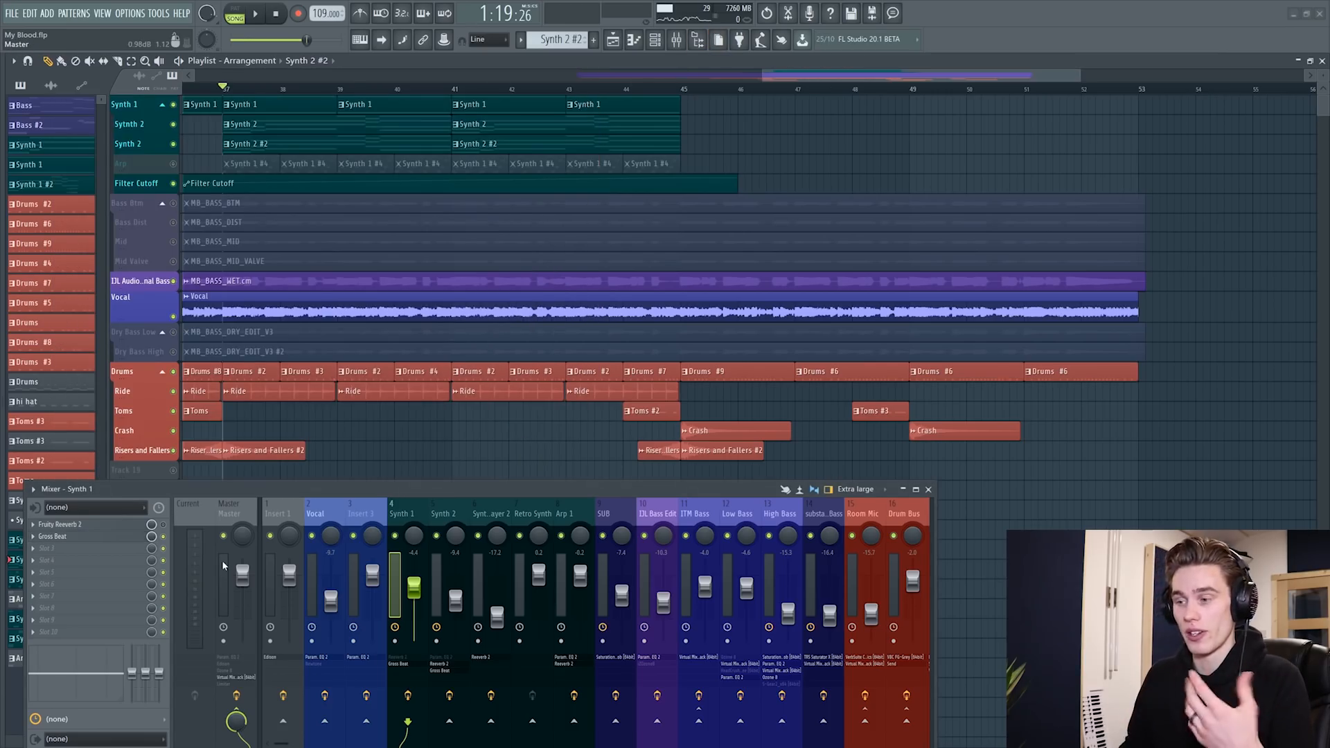